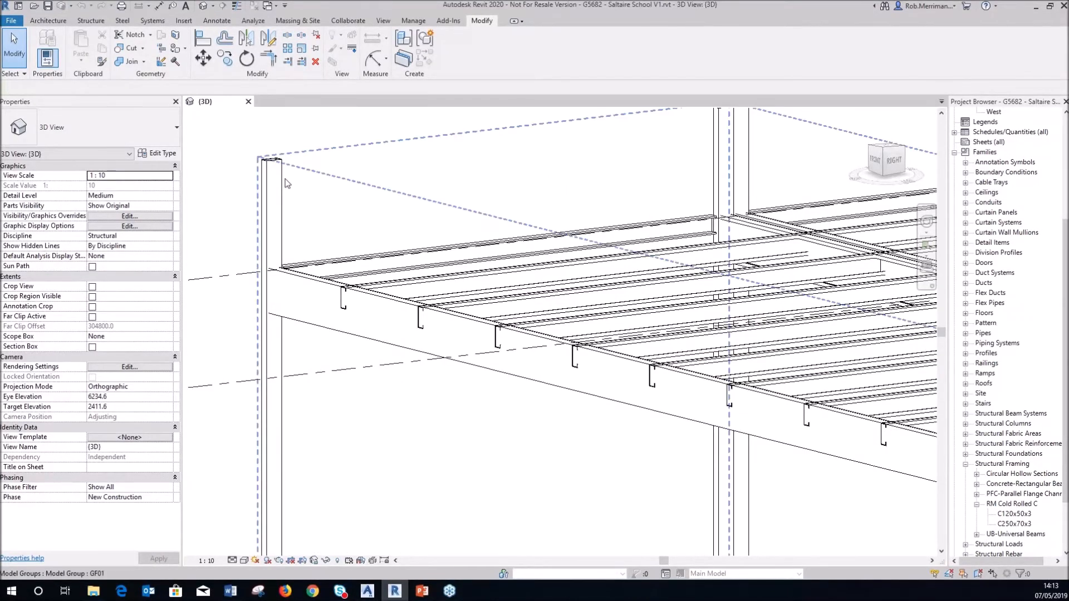
- Inspect the properties of the corner column inside model group GF01
{"action": "left_click", "coordinate": [284, 182]}
{"action": "key", "text": "Escape"}
{"action": "key", "text": "Tab"}
{"action": "left_click", "coordinate": [284, 184]}
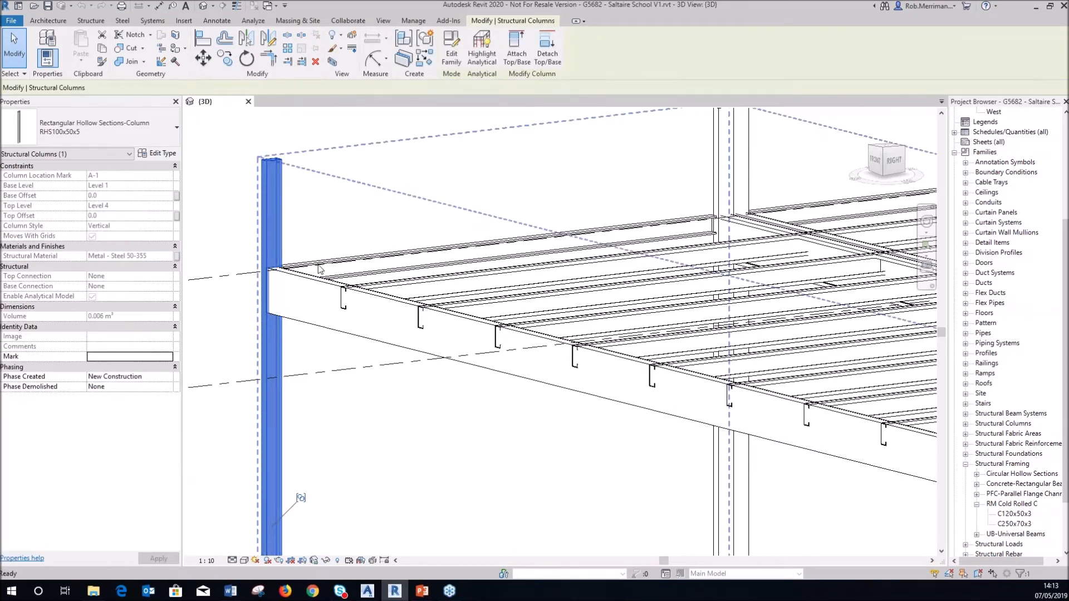
{"action": "key", "text": "Escape"}
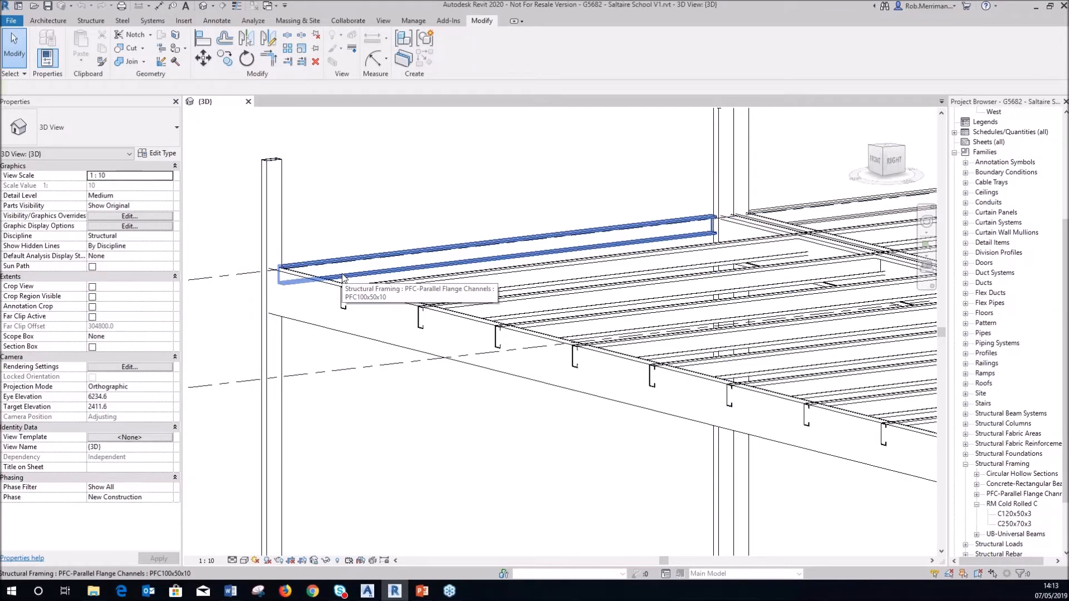
- Select the front edge beam on the upper floor within the group and open its RM Cold Rolled C family for editing
{"action": "scroll", "coordinate": [295, 297], "scroll_direction": "down", "scroll_amount": 2}
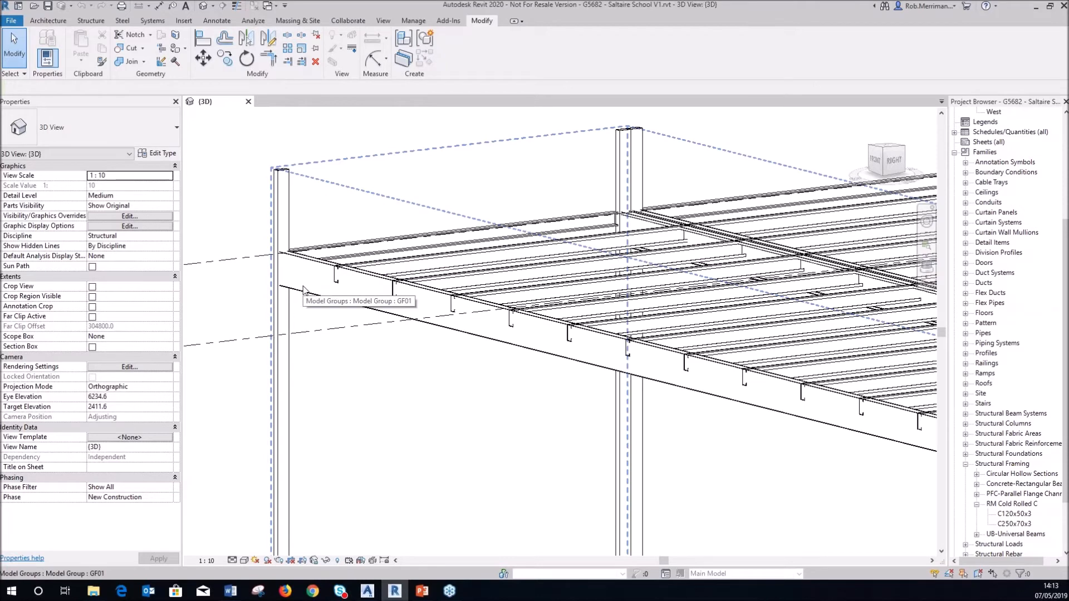
{"action": "key", "text": "Tab"}
{"action": "left_click", "coordinate": [375, 312]}
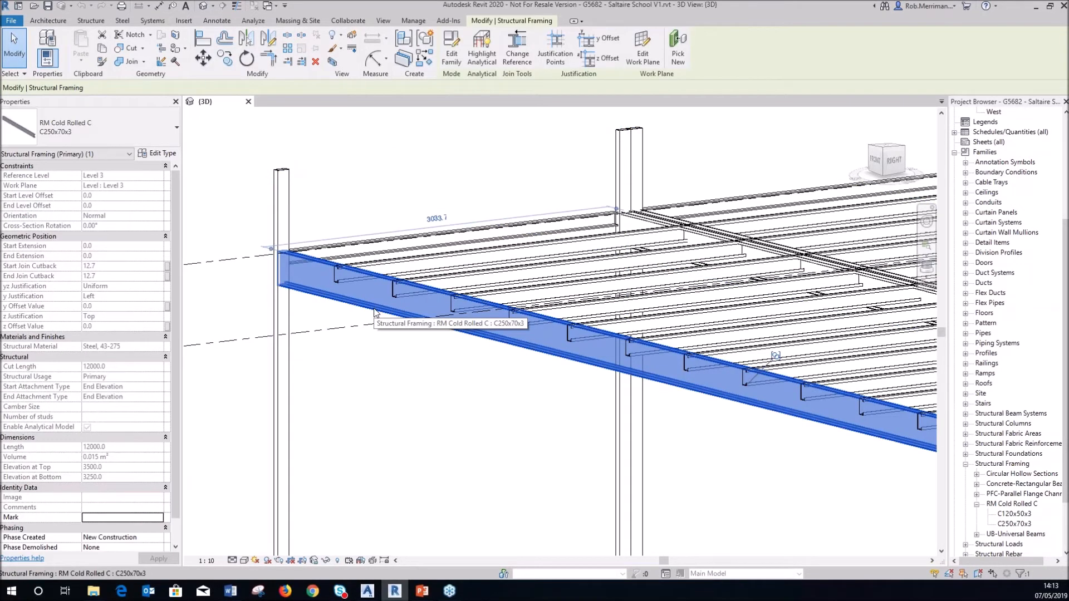
{"action": "double_click", "coordinate": [375, 312]}
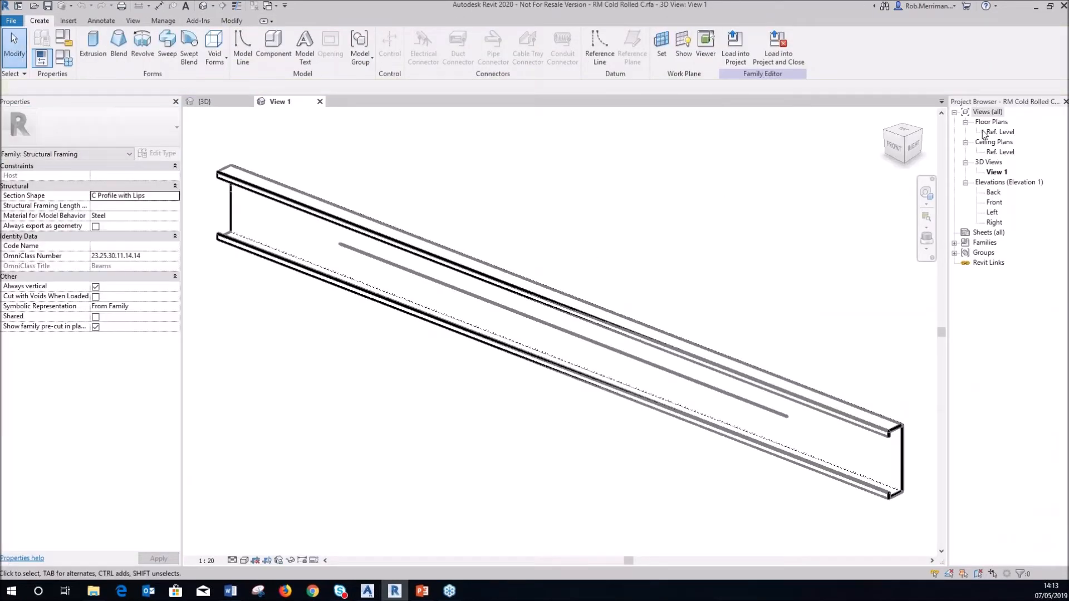
- Examine the lipped C profile extrusion and its dimensions in the family's Left elevation
{"action": "double_click", "coordinate": [993, 214]}
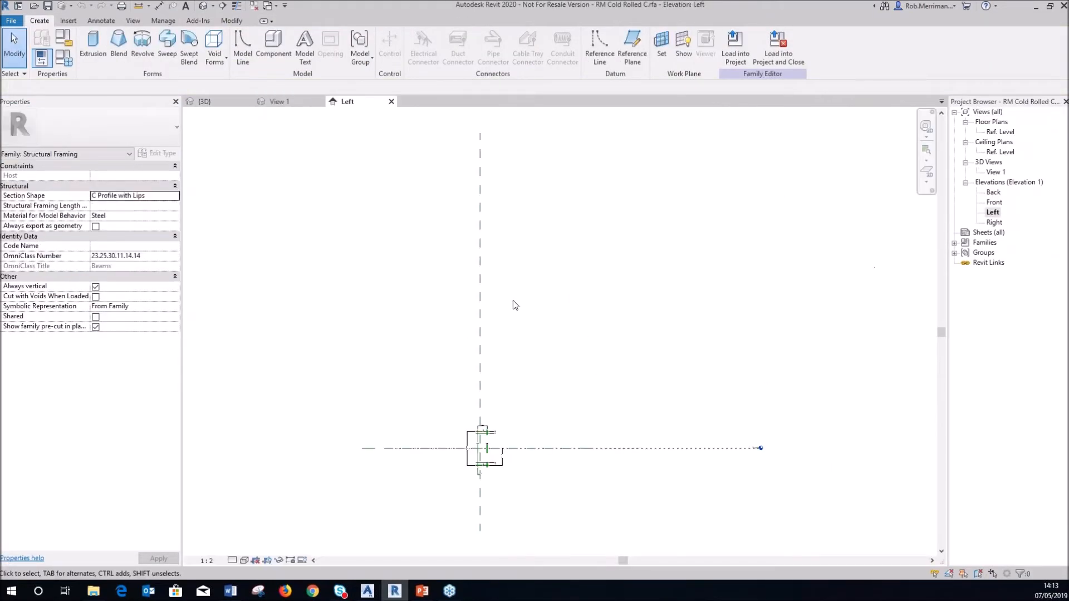
{"action": "scroll", "coordinate": [465, 501], "scroll_direction": "up", "scroll_amount": 5}
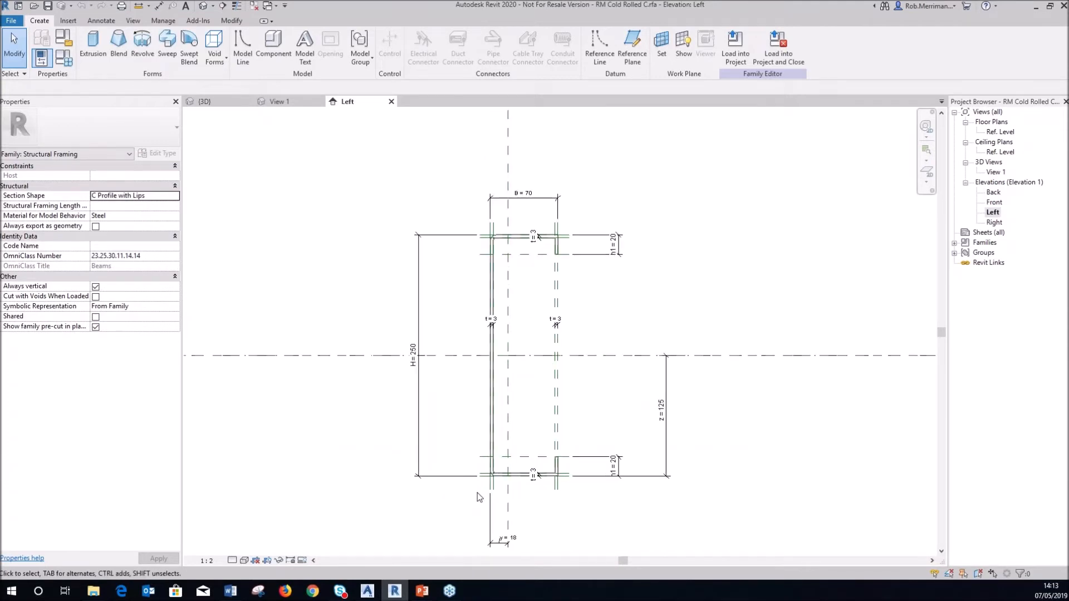
{"action": "left_click", "coordinate": [498, 300]}
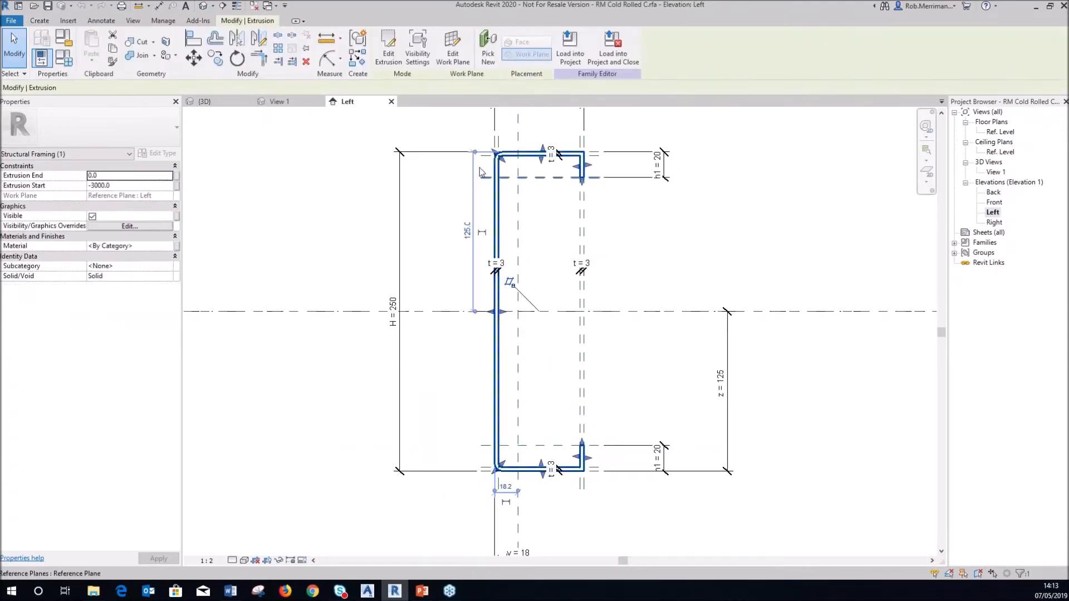
{"action": "scroll", "coordinate": [426, 327], "scroll_direction": "down", "scroll_amount": 1}
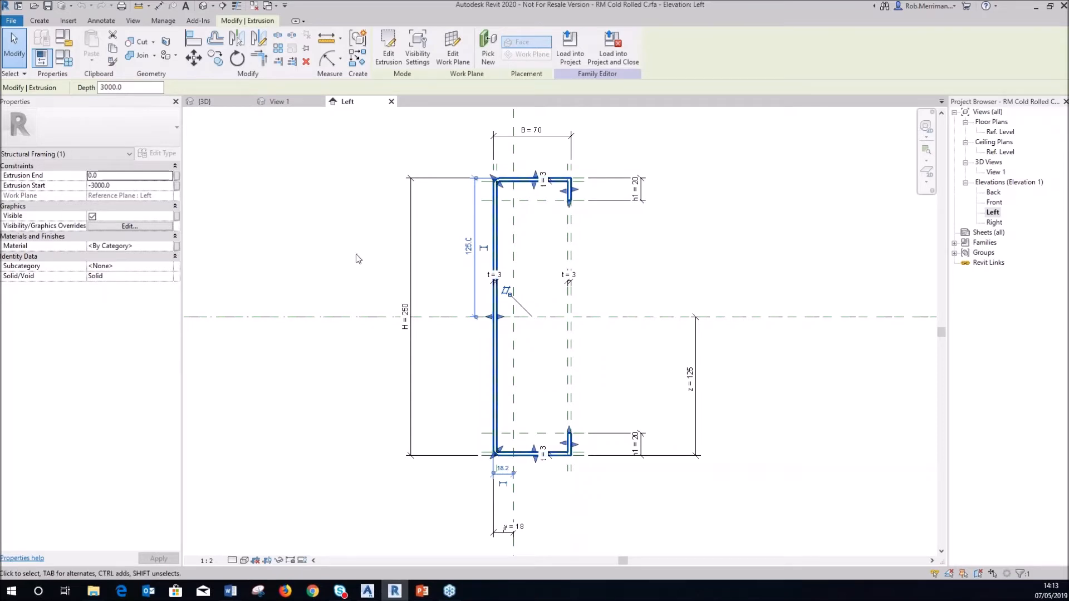
- Close the RM Cold Rolled C family without saving, and inspect the properties of an upper-floor secondary joist
{"action": "left_click", "coordinate": [391, 102]}
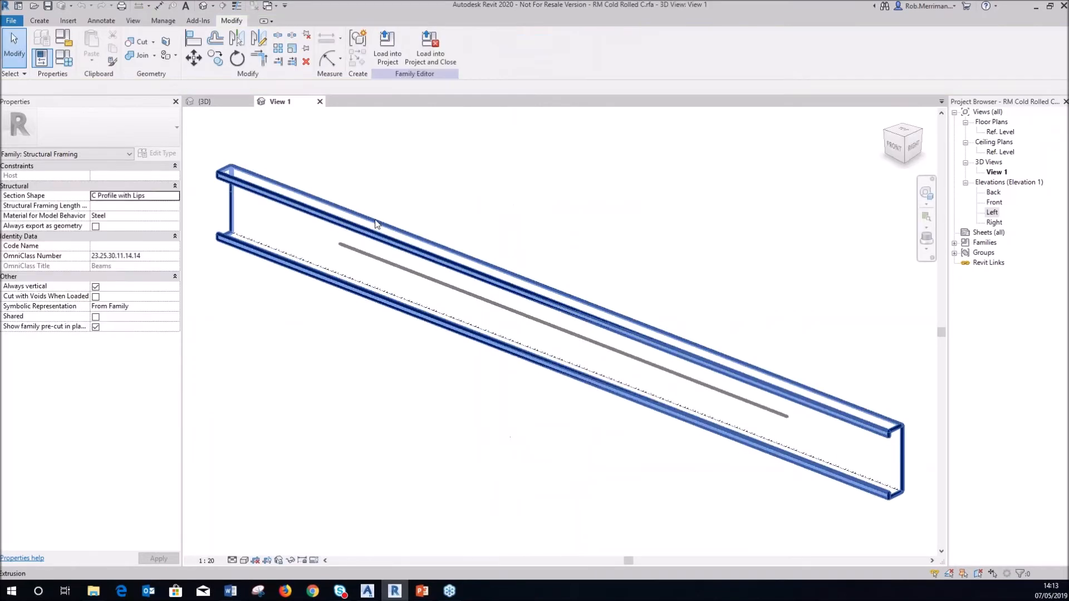
{"action": "left_click", "coordinate": [319, 101]}
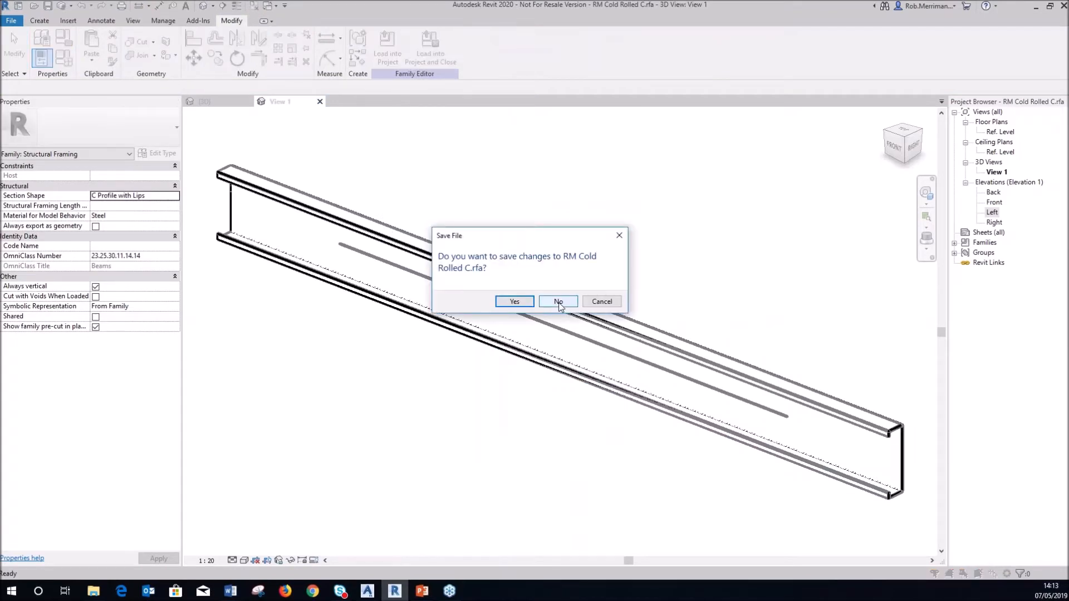
{"action": "left_click", "coordinate": [558, 302]}
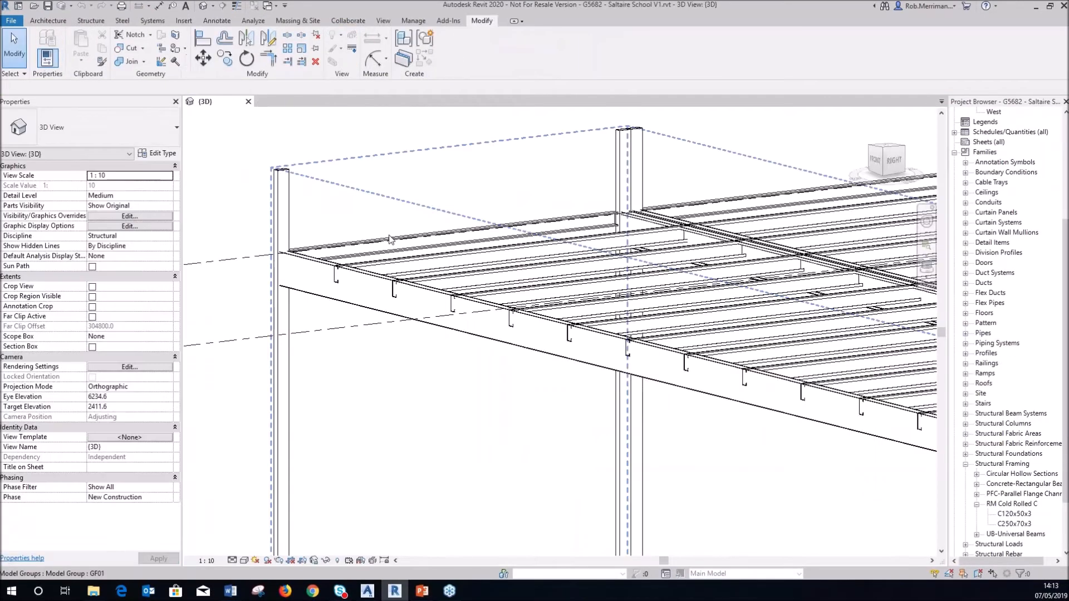
{"action": "left_click", "coordinate": [392, 260]}
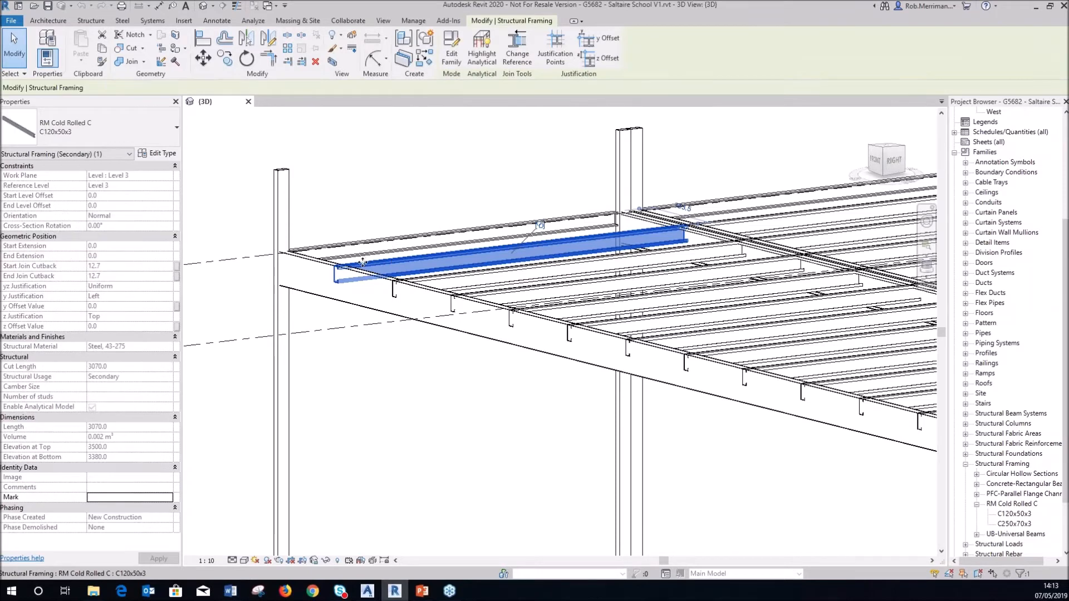
{"action": "left_click", "coordinate": [249, 156]}
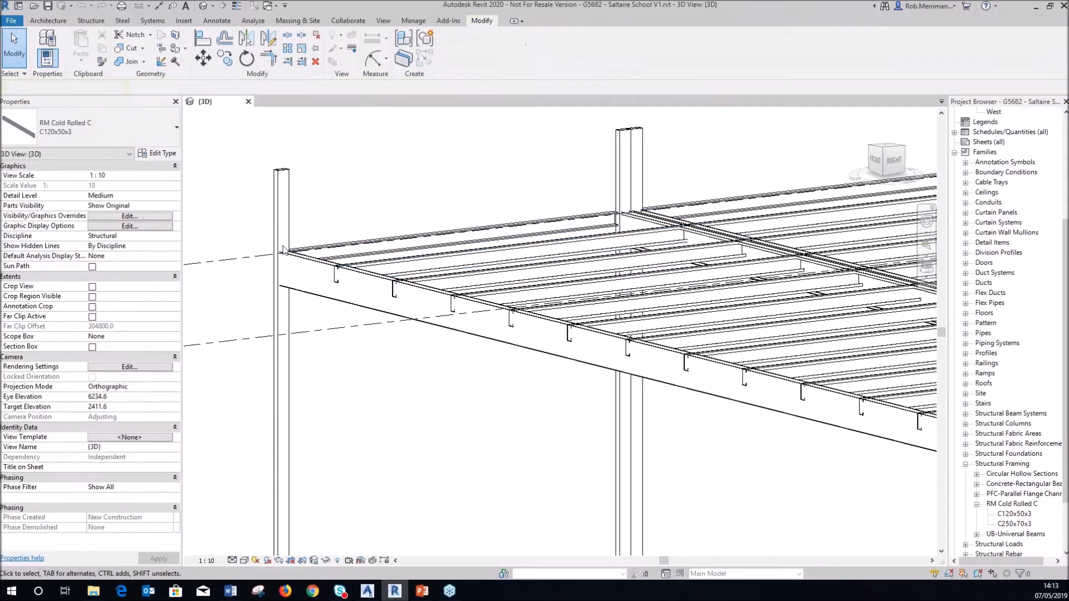
- Switch to Advance Steel and open the User Sections drawing from File Explorer
{"action": "left_click", "coordinate": [368, 591]}
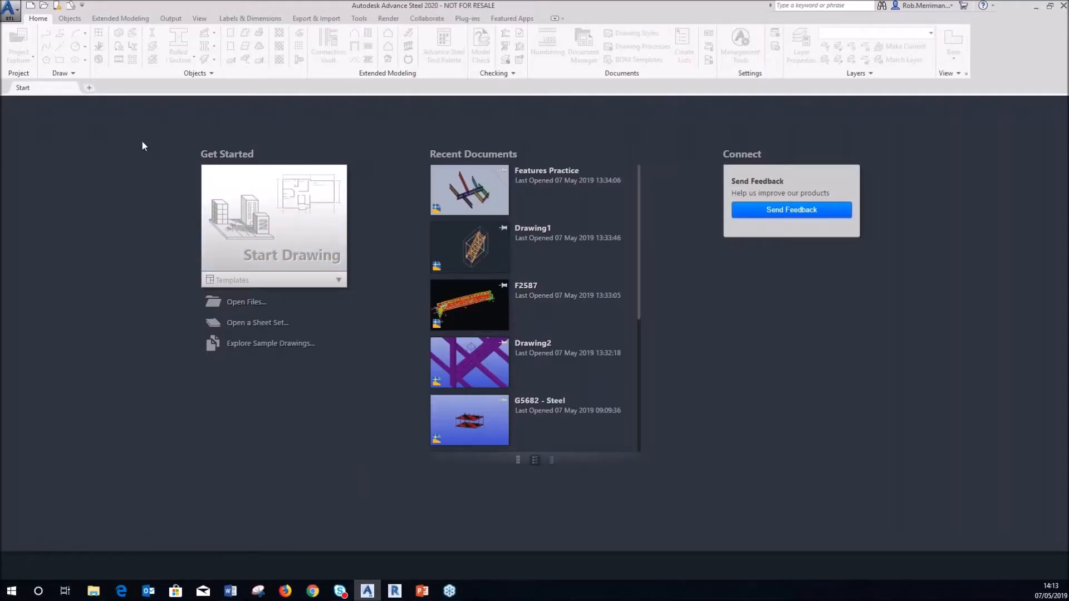
{"action": "scroll", "coordinate": [542, 318], "scroll_direction": "down", "scroll_amount": 4}
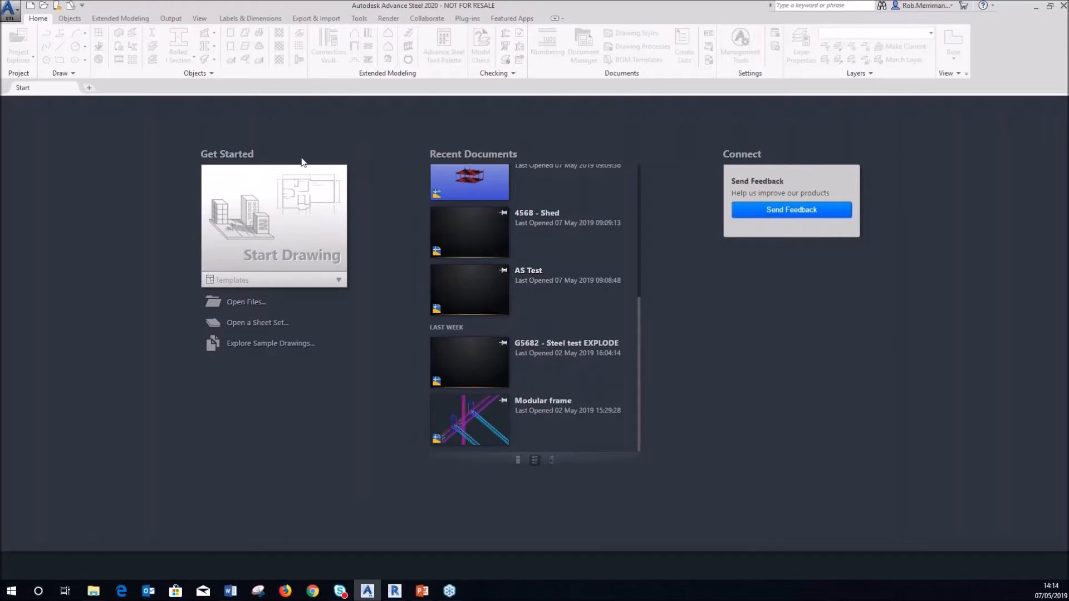
{"action": "left_click", "coordinate": [94, 593]}
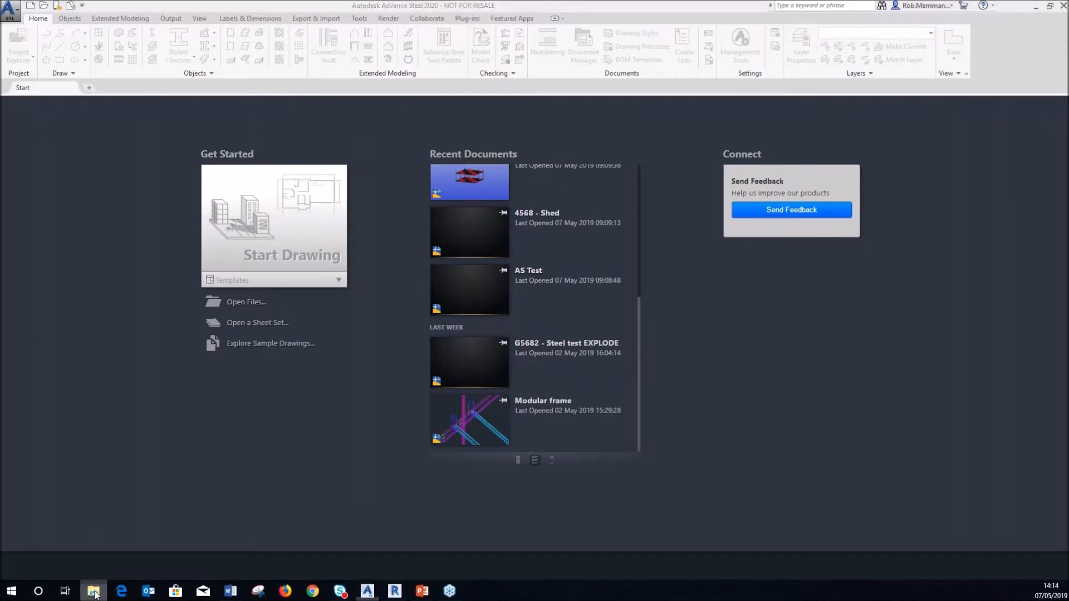
{"action": "left_click_drag", "start_coordinate": [383, 127], "coordinate": [438, 15]}
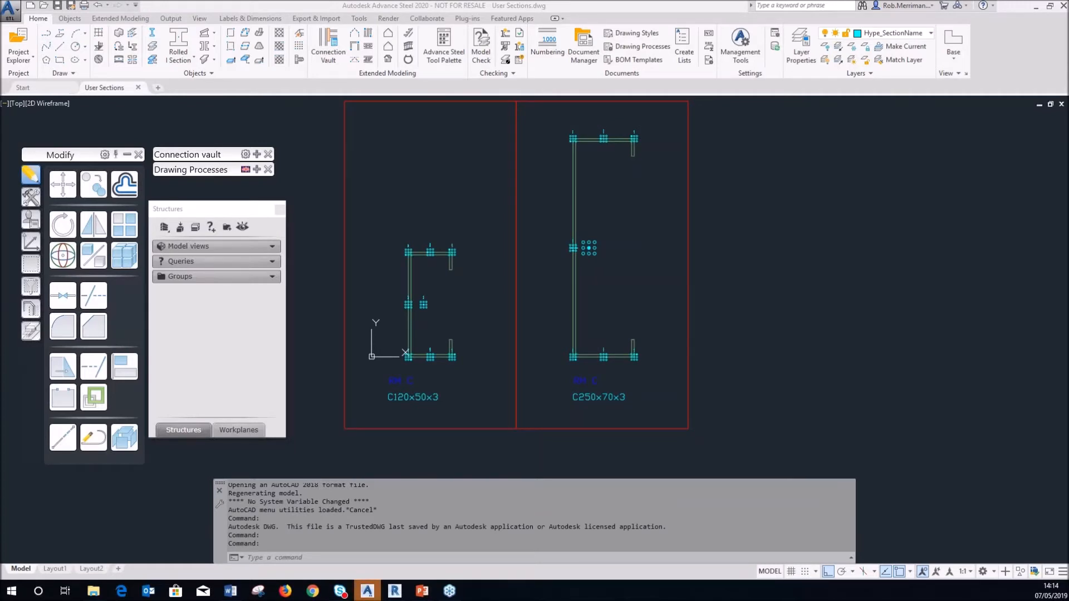
- Examine the user-defined C120x50x3 and C250x70x3 section profiles and their name labels
{"action": "left_click", "coordinate": [479, 353]}
{"action": "scroll", "coordinate": [406, 394], "scroll_direction": "up", "scroll_amount": 5}
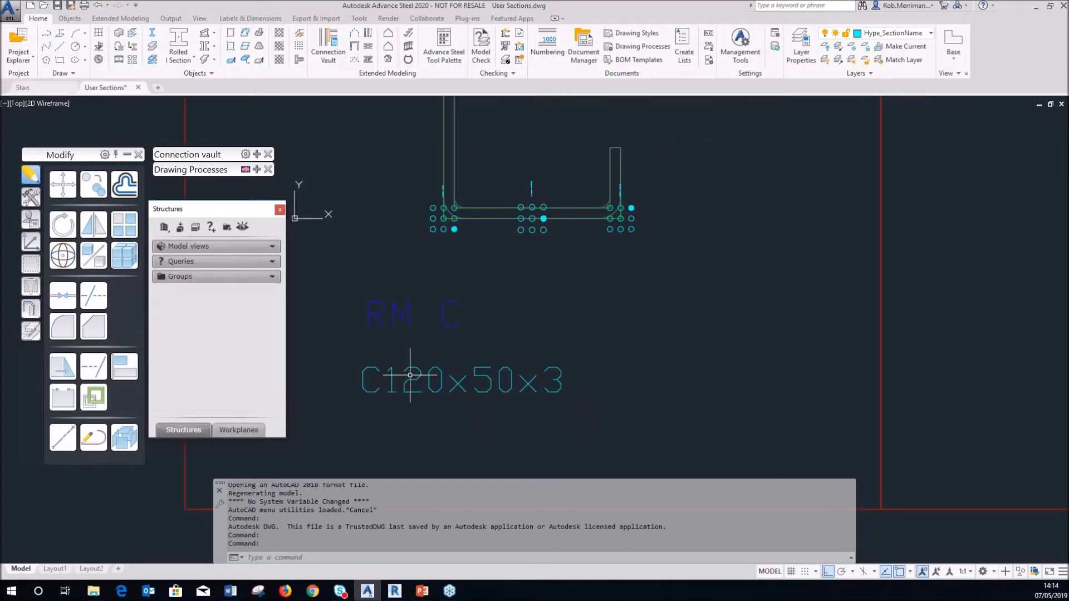
{"action": "scroll", "coordinate": [423, 368], "scroll_direction": "down", "scroll_amount": 6}
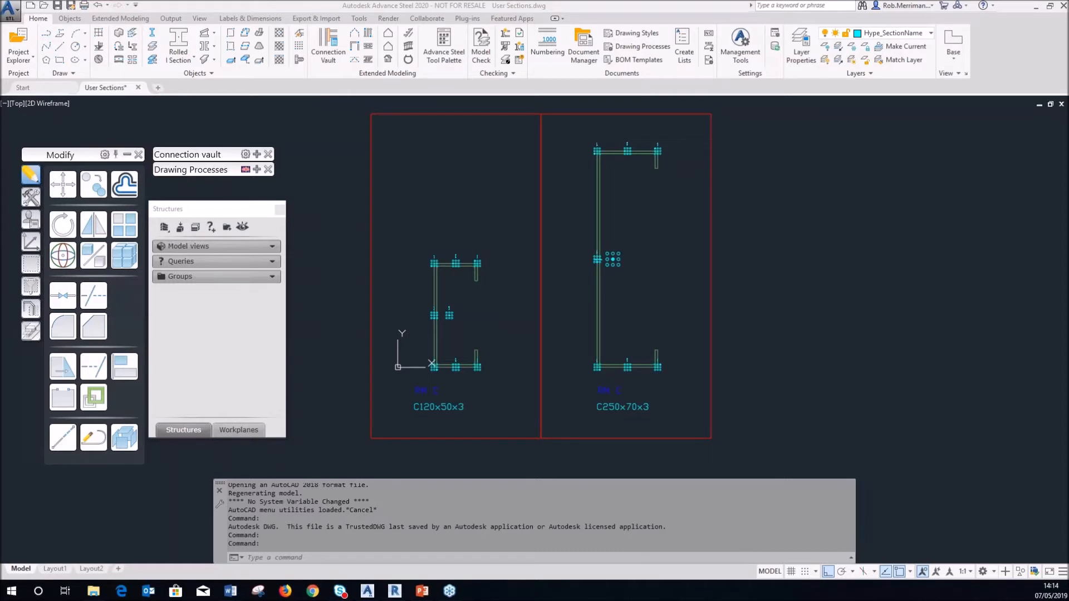
- Close the User Sections drawing and return to the school model in Revit
{"action": "left_click", "coordinate": [134, 89]}
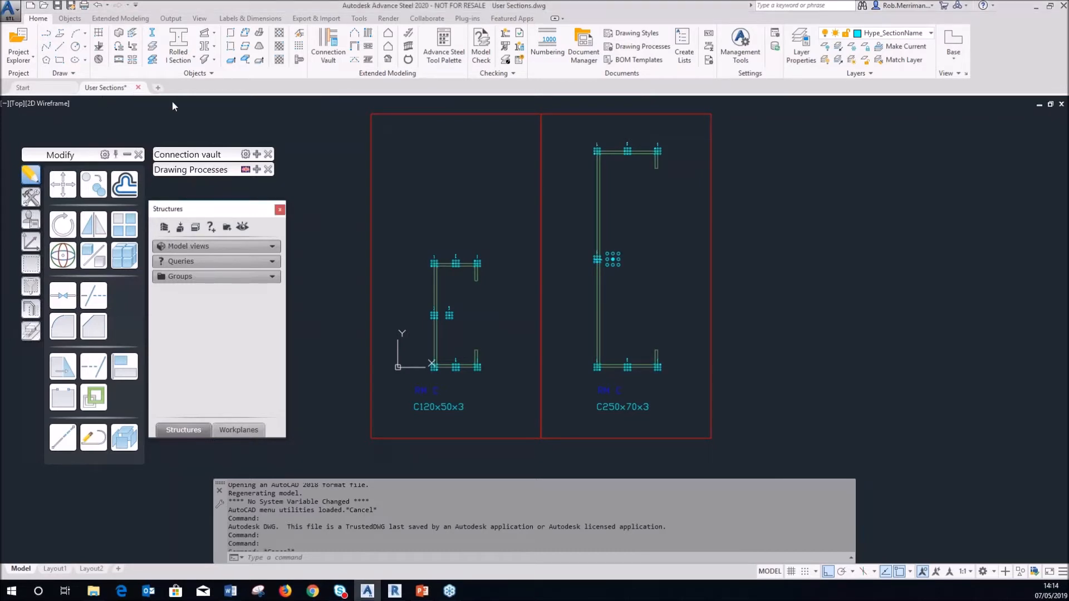
{"action": "left_click", "coordinate": [1063, 6]}
{"action": "left_click", "coordinate": [578, 320]}
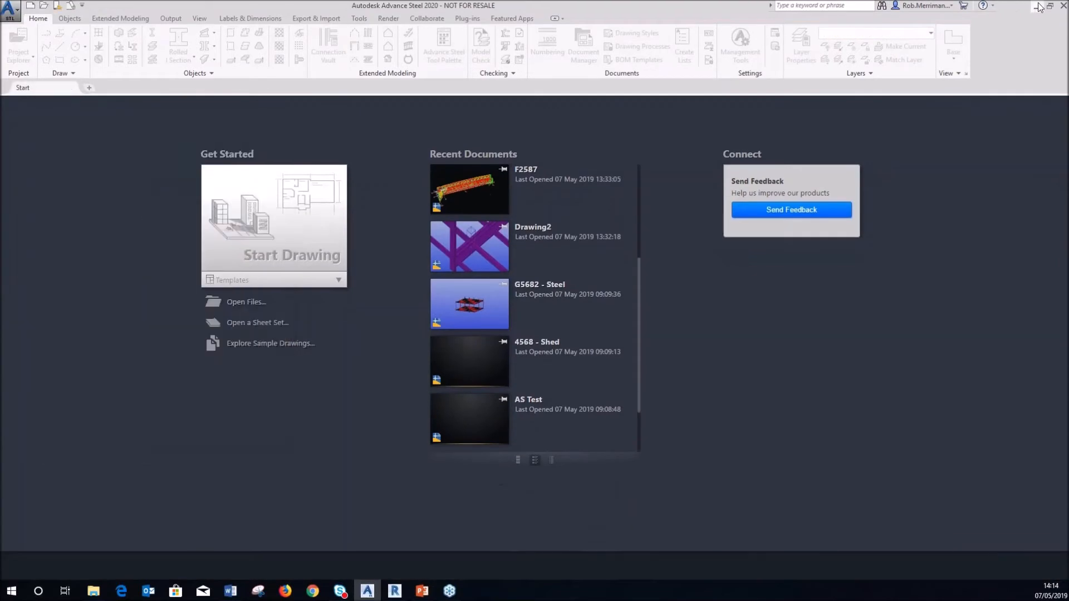
{"action": "left_click", "coordinate": [1038, 6]}
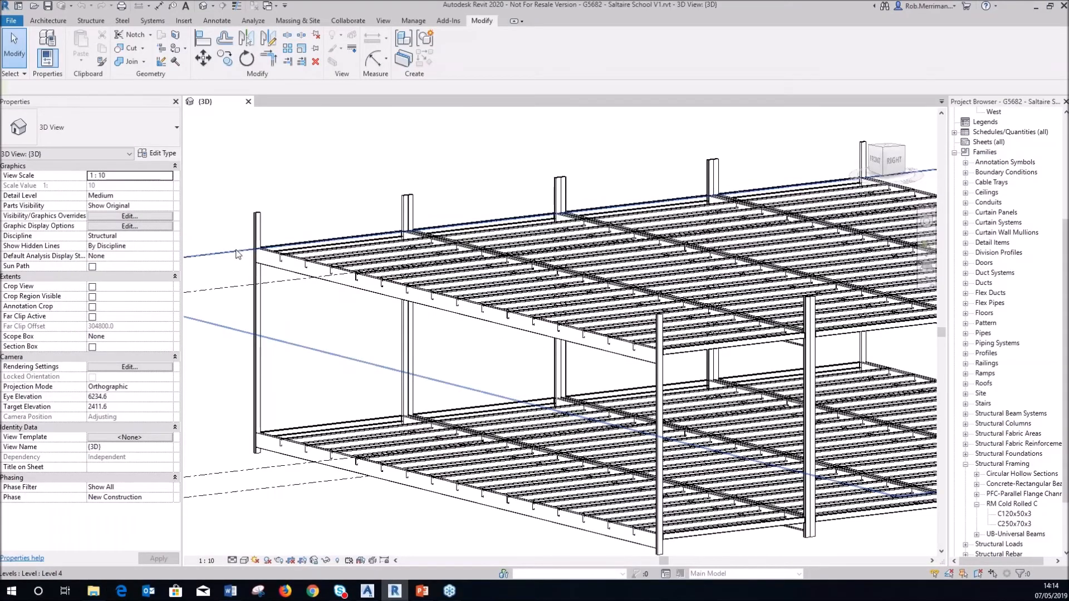
- Ungroup the GF01 model group at the near end of the steel frame
{"action": "scroll", "coordinate": [278, 322], "scroll_direction": "down", "scroll_amount": 3}
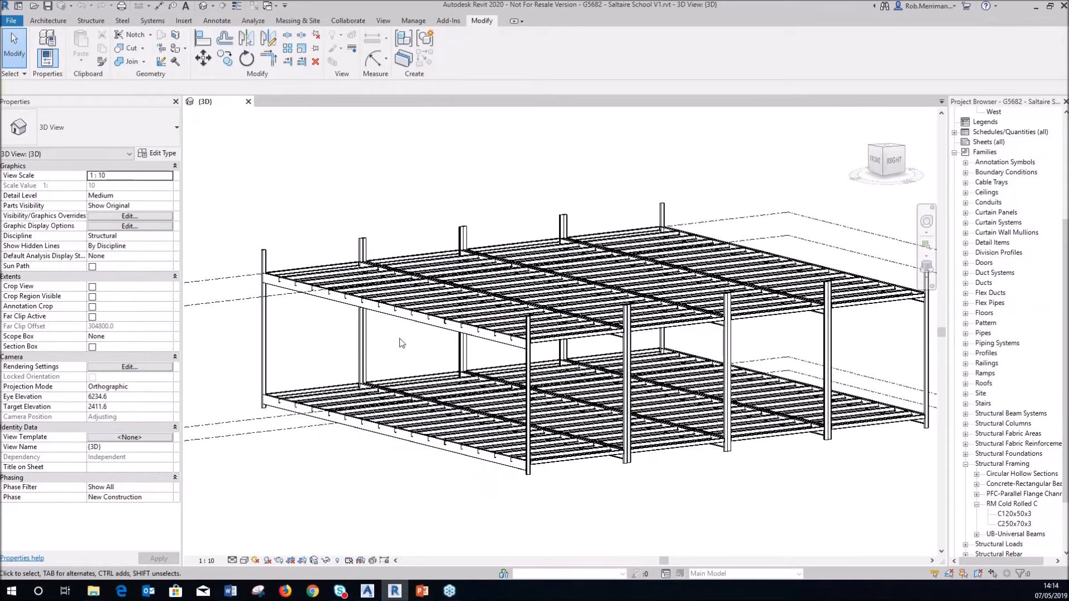
{"action": "scroll", "coordinate": [260, 266], "scroll_direction": "up", "scroll_amount": 3}
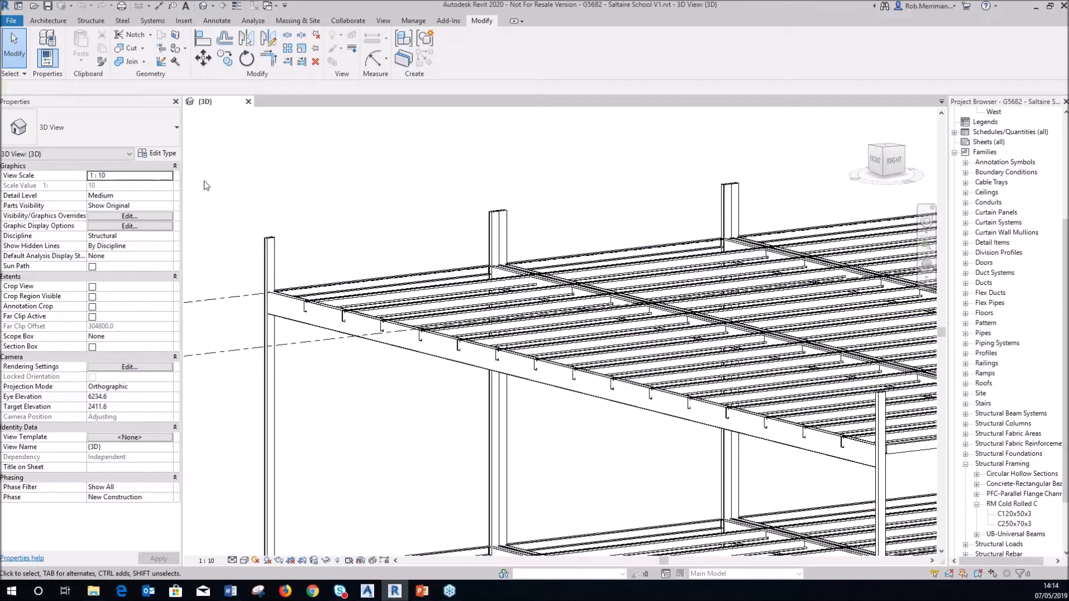
{"action": "scroll", "coordinate": [309, 189], "scroll_direction": "down", "scroll_amount": 2}
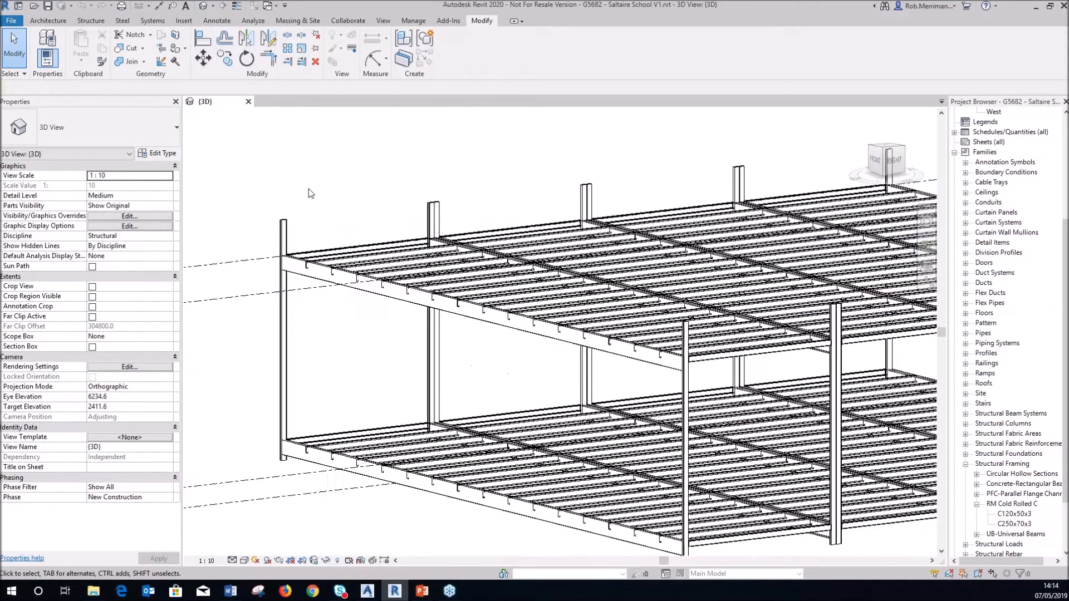
{"action": "left_click", "coordinate": [316, 266]}
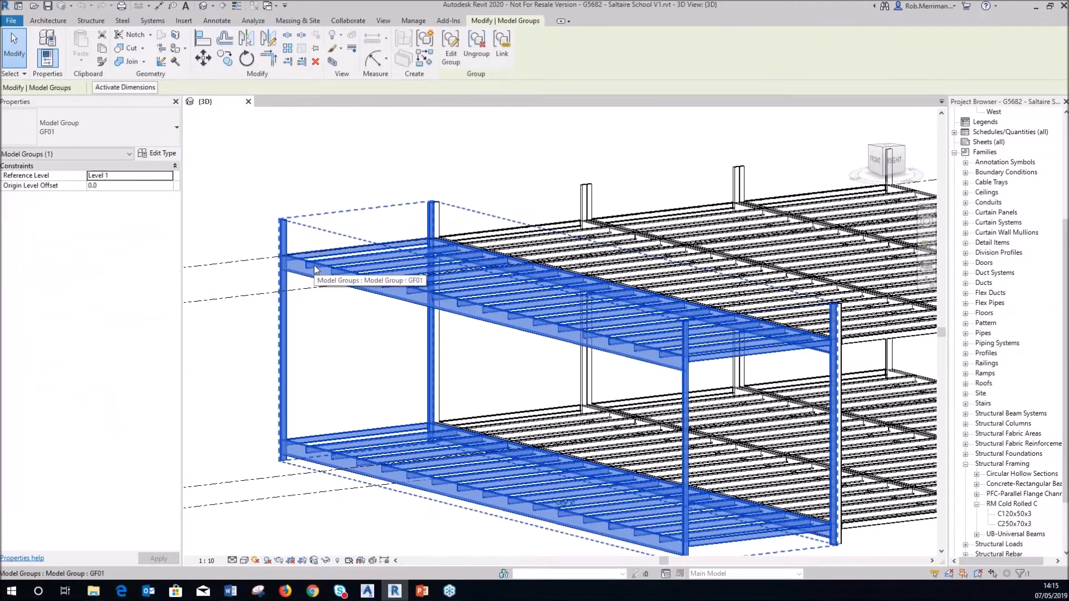
{"action": "left_click", "coordinate": [479, 58]}
{"action": "left_click", "coordinate": [323, 154]}
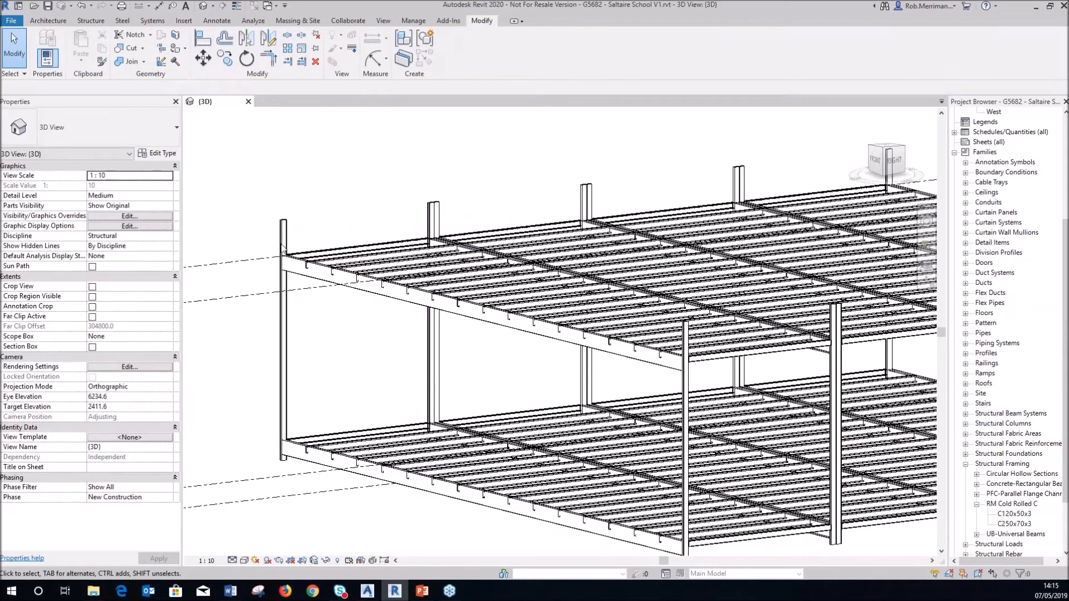
- Load the Shear plate connection into the project through the Structural Connection Settings
{"action": "scroll", "coordinate": [273, 252], "scroll_direction": "up", "scroll_amount": 3}
{"action": "left_click", "coordinate": [122, 20]}
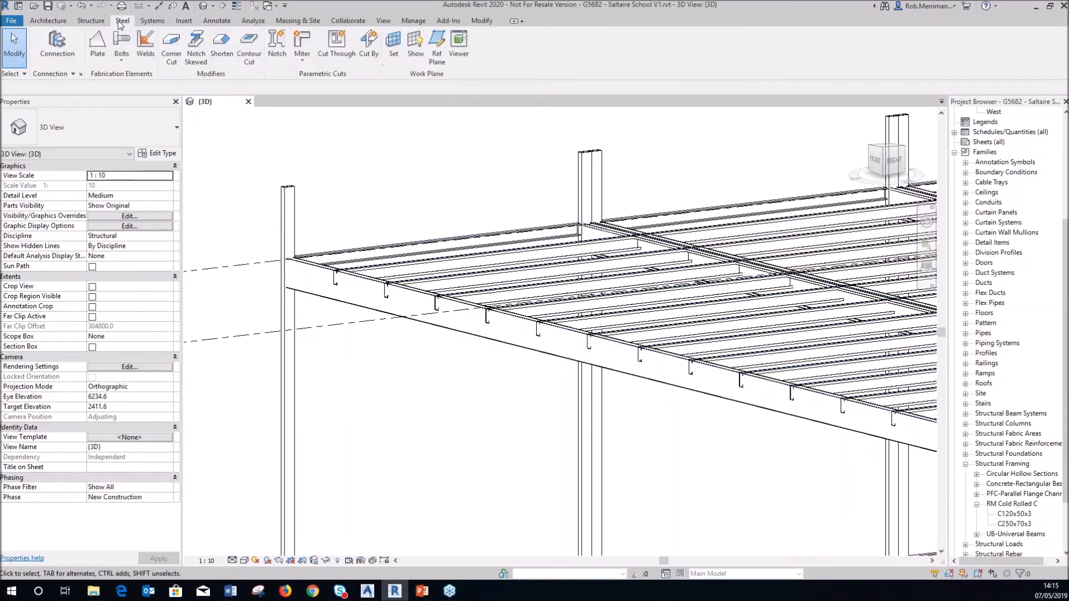
{"action": "left_click", "coordinate": [81, 76]}
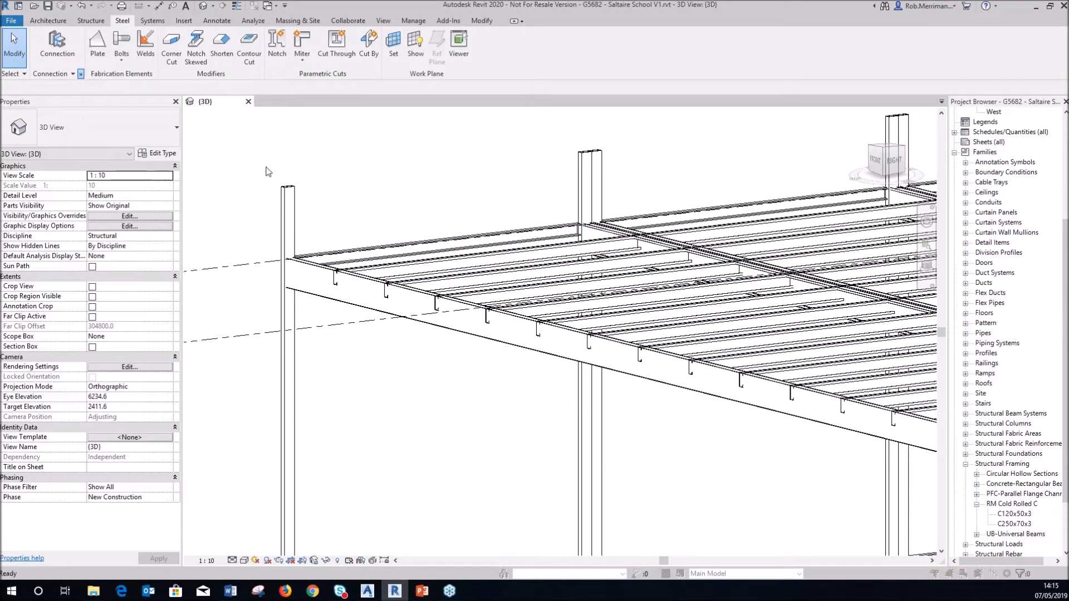
{"action": "left_click_drag", "start_coordinate": [502, 226], "coordinate": [502, 337]}
{"action": "scroll", "coordinate": [362, 256], "scroll_direction": "up", "scroll_amount": 4}
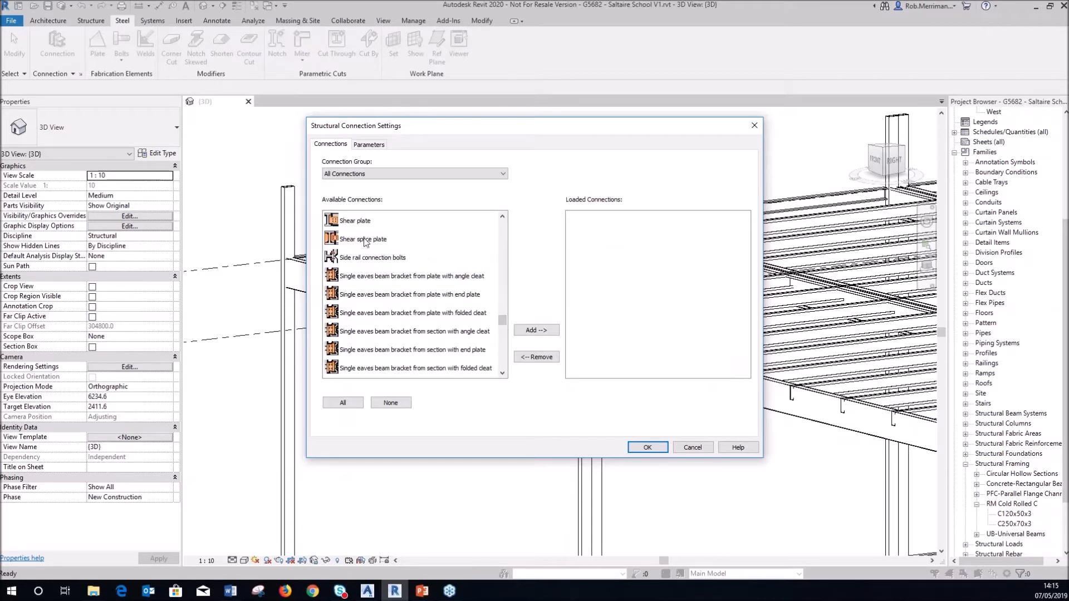
{"action": "left_click", "coordinate": [359, 221]}
{"action": "left_click", "coordinate": [533, 332]}
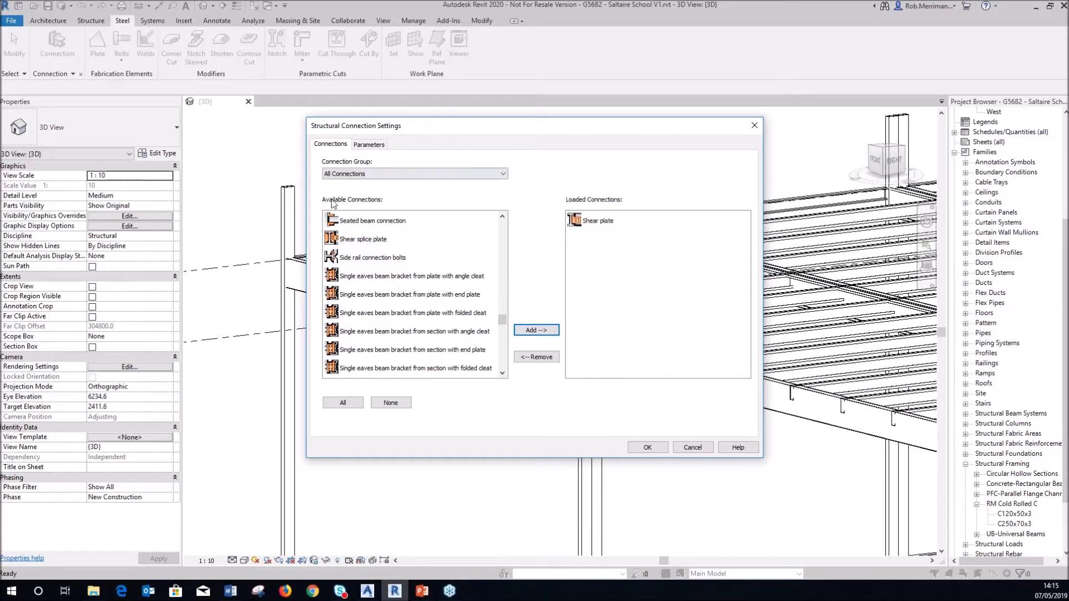
{"action": "left_click", "coordinate": [646, 447]}
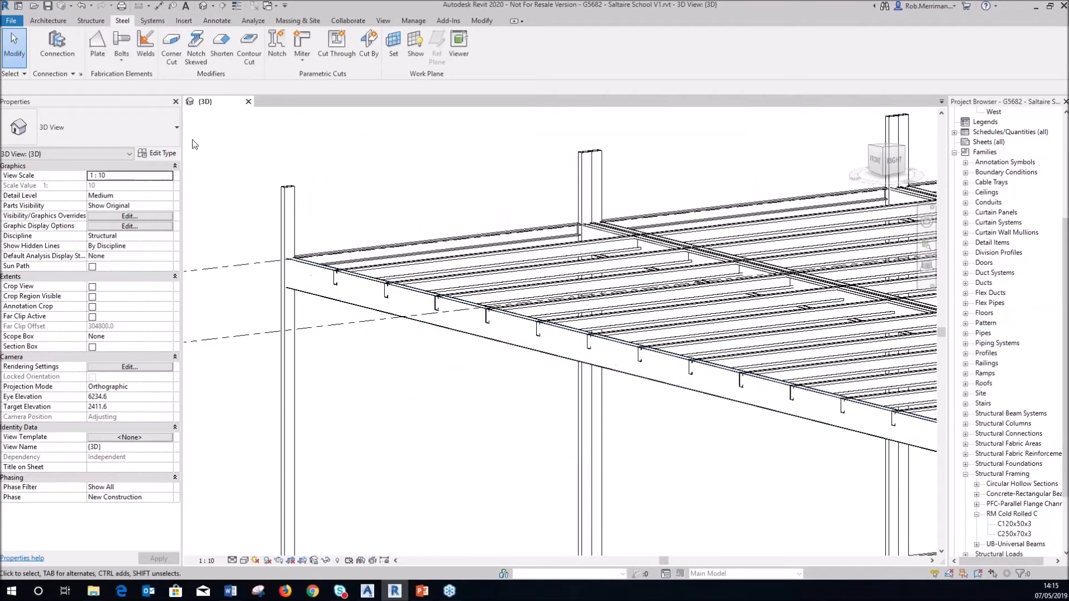
- Place a Shear plate connection between the RHS100x50x5 end column and the C250x70x3 edge beam
{"action": "left_click", "coordinate": [57, 45]}
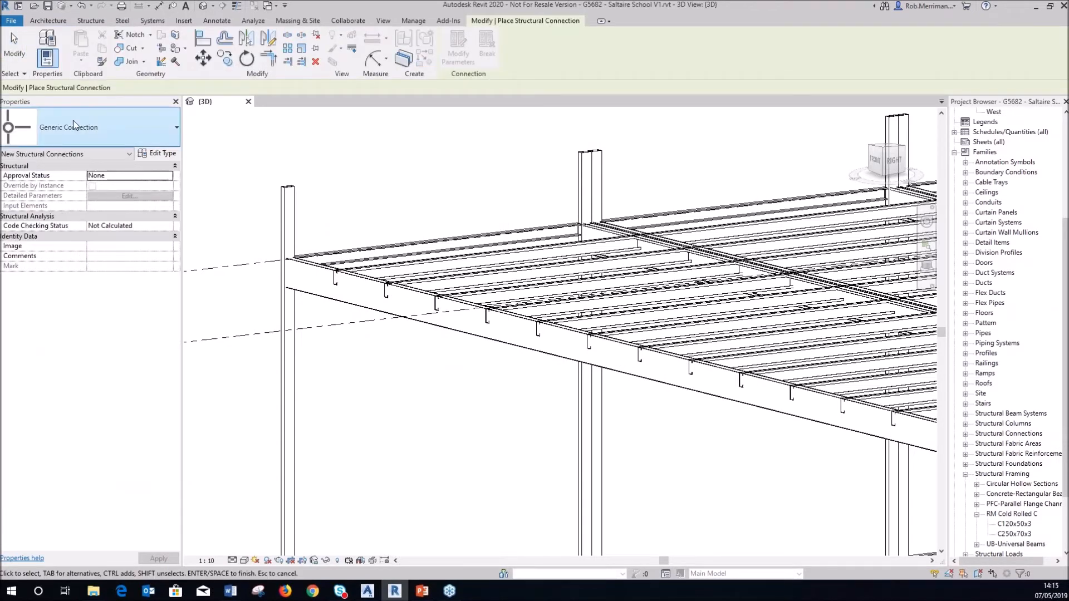
{"action": "left_click", "coordinate": [107, 124]}
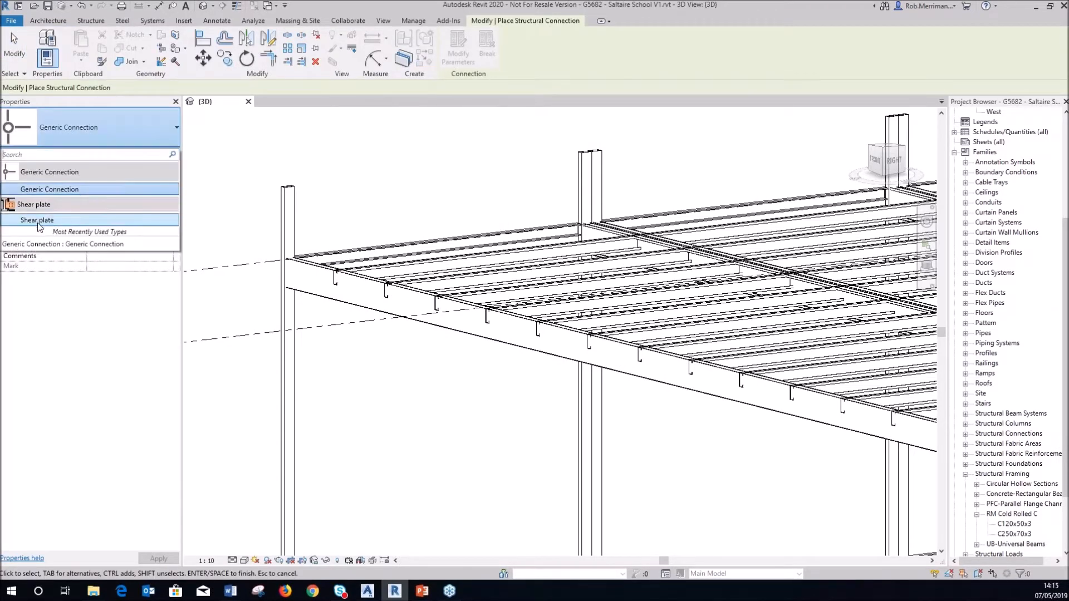
{"action": "left_click", "coordinate": [40, 224]}
{"action": "left_click", "coordinate": [289, 232]}
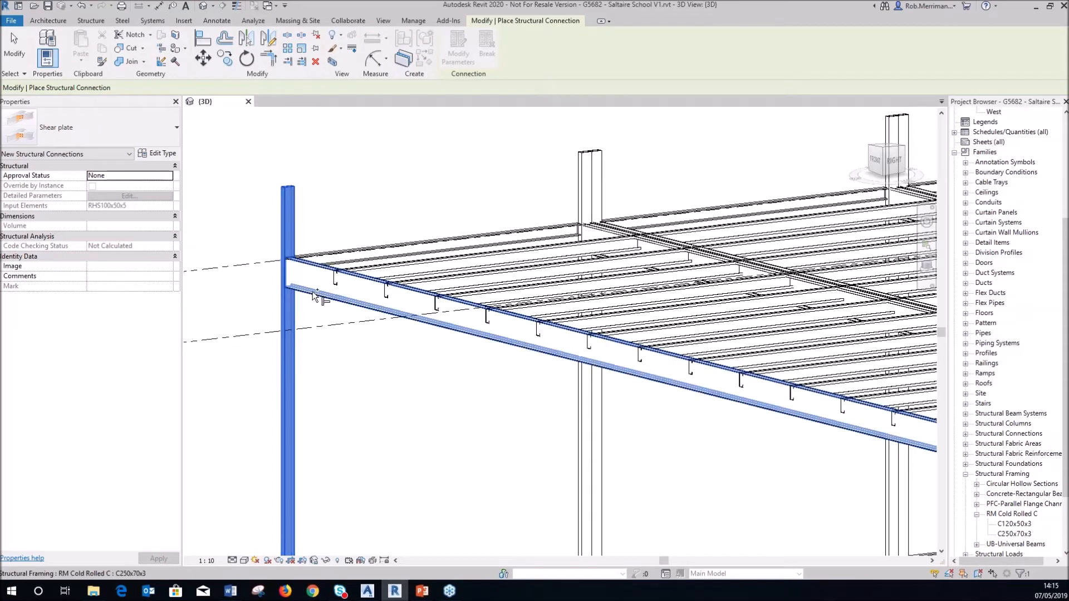
{"action": "left_click", "coordinate": [314, 291]}
{"action": "scroll", "coordinate": [280, 268], "scroll_direction": "up", "scroll_amount": 5}
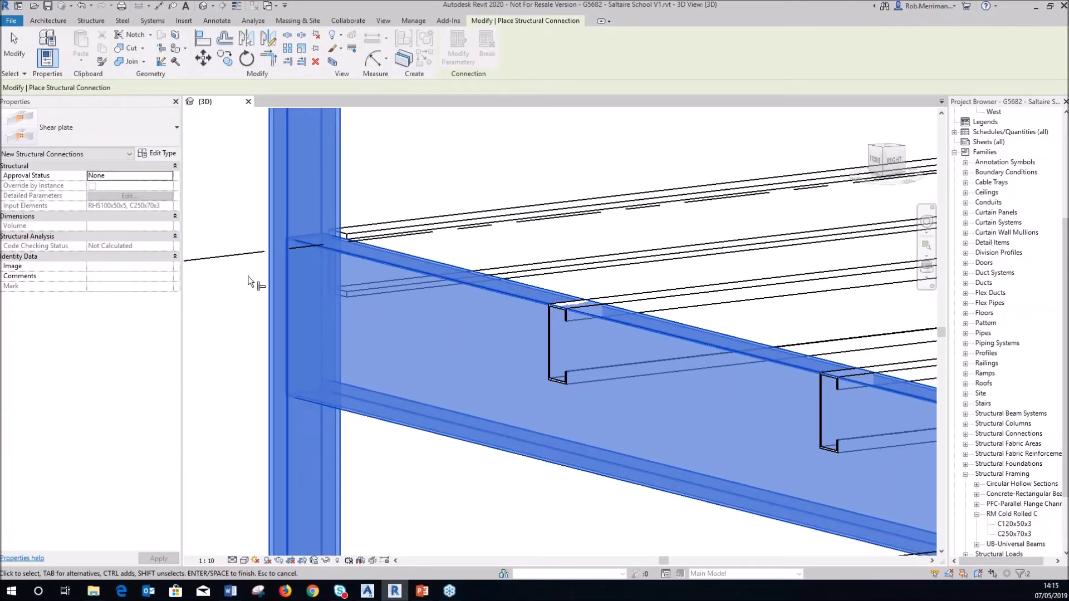
{"action": "key", "text": "Return"}
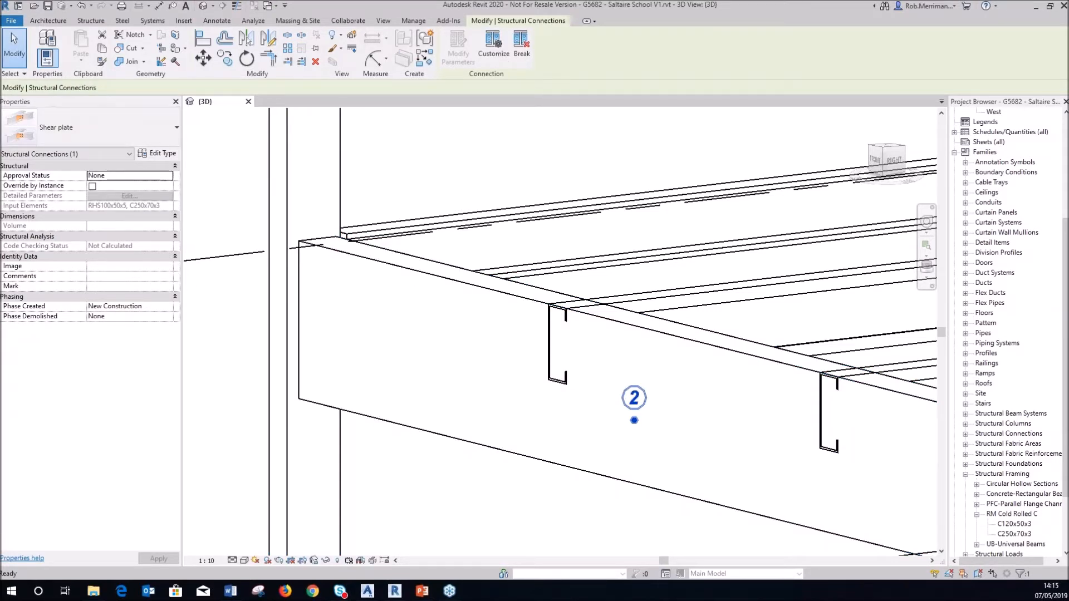
- Set the 3D view's detail level to Fine and clear the selection
{"action": "scroll", "coordinate": [351, 429], "scroll_direction": "down", "scroll_amount": 4}
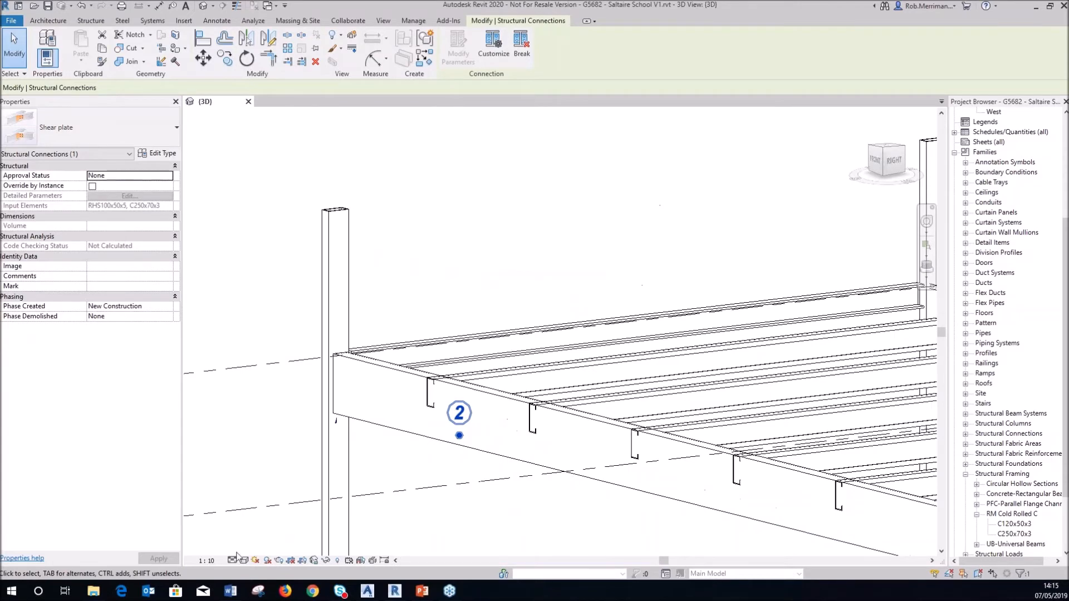
{"action": "left_click", "coordinate": [232, 560]}
{"action": "left_click", "coordinate": [247, 556]}
{"action": "left_click", "coordinate": [290, 422]}
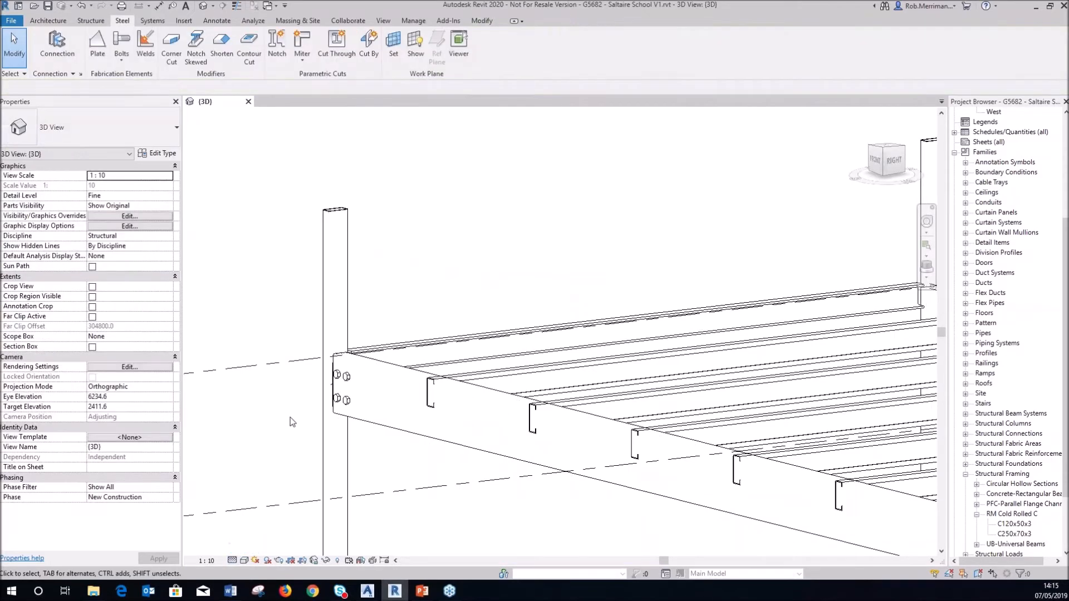
- Enable Override by Instance for the shear plate connection at the end column and open its detailed parameters
{"action": "scroll", "coordinate": [334, 394], "scroll_direction": "up", "scroll_amount": 3}
{"action": "middle_click_drag", "start_coordinate": [305, 351], "coordinate": [337, 355], "text": "shift"}
{"action": "scroll", "coordinate": [336, 359], "scroll_direction": "down", "scroll_amount": 5}
{"action": "scroll", "coordinate": [341, 364], "scroll_direction": "up", "scroll_amount": 8}
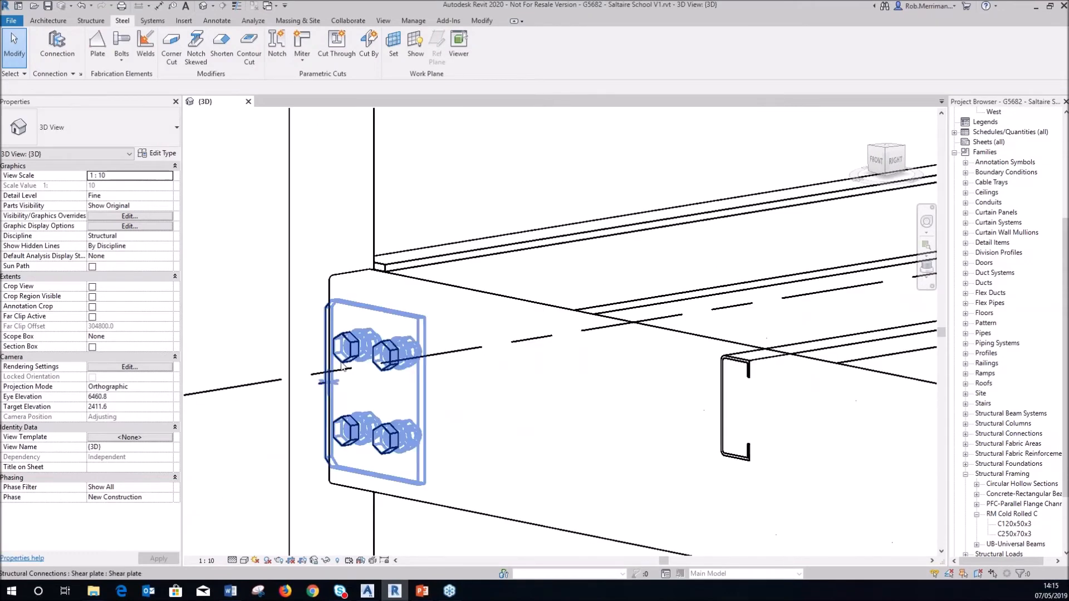
{"action": "left_click", "coordinate": [347, 357]}
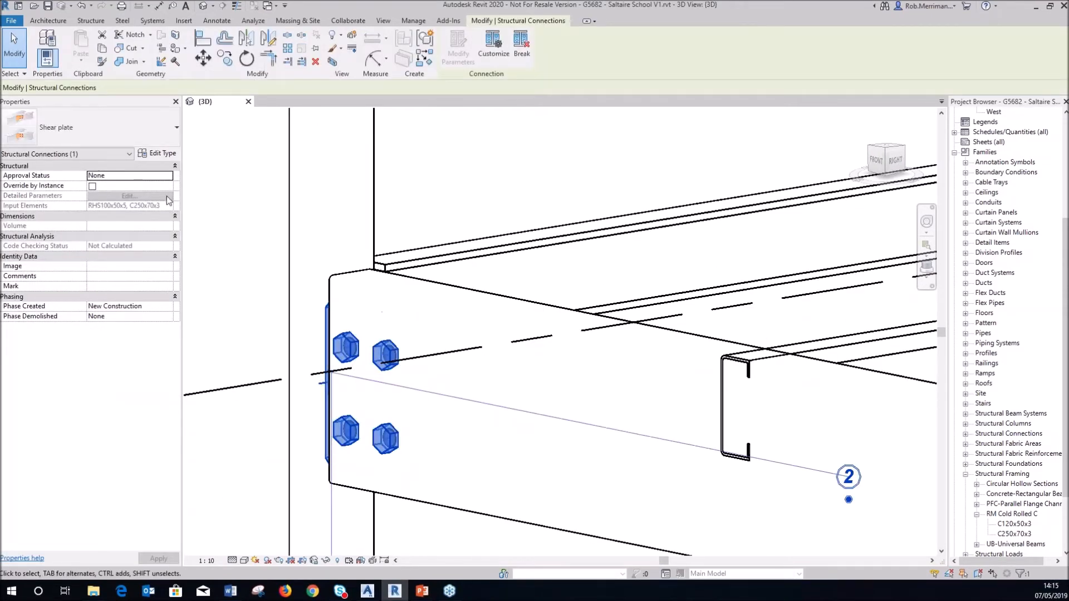
{"action": "left_click", "coordinate": [92, 188]}
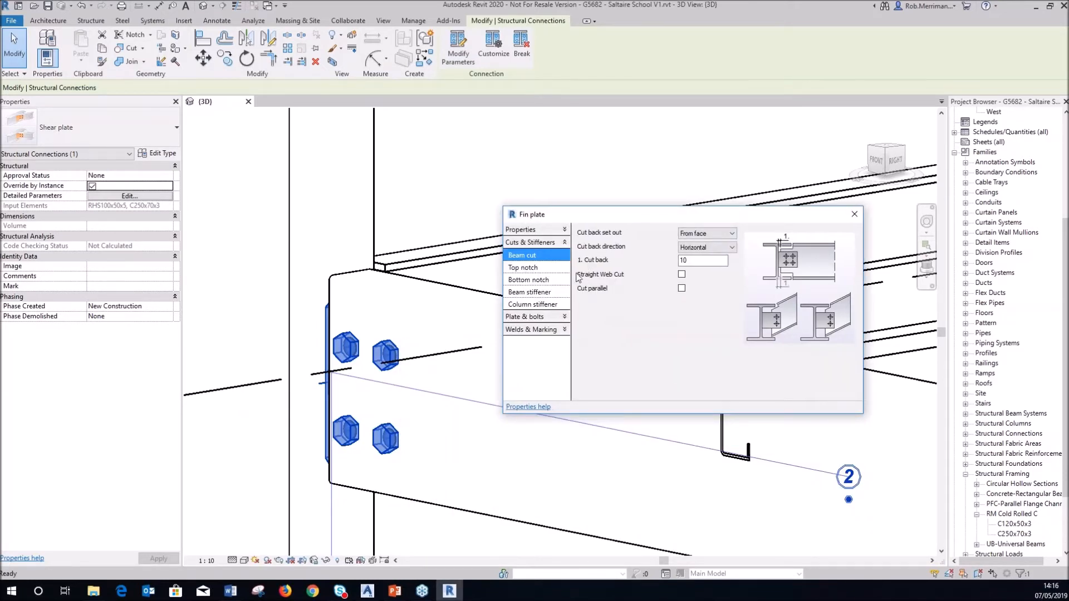
- Set the fin plate's corner finish to Default in the plate shape settings
{"action": "left_click", "coordinate": [564, 317]}
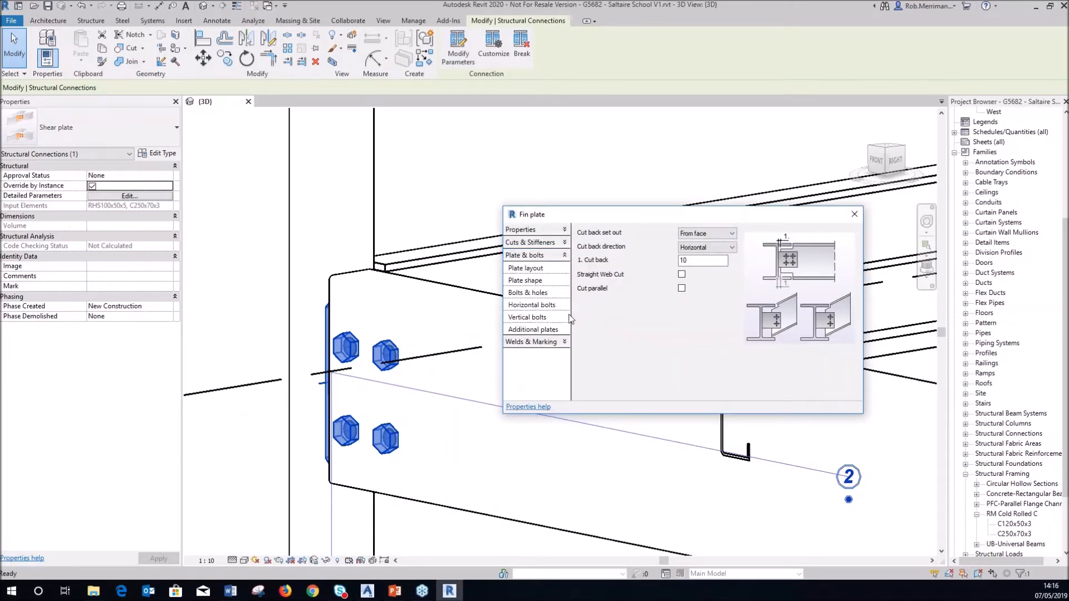
{"action": "left_click", "coordinate": [539, 281]}
{"action": "left_click", "coordinate": [710, 234]}
{"action": "left_click", "coordinate": [701, 245]}
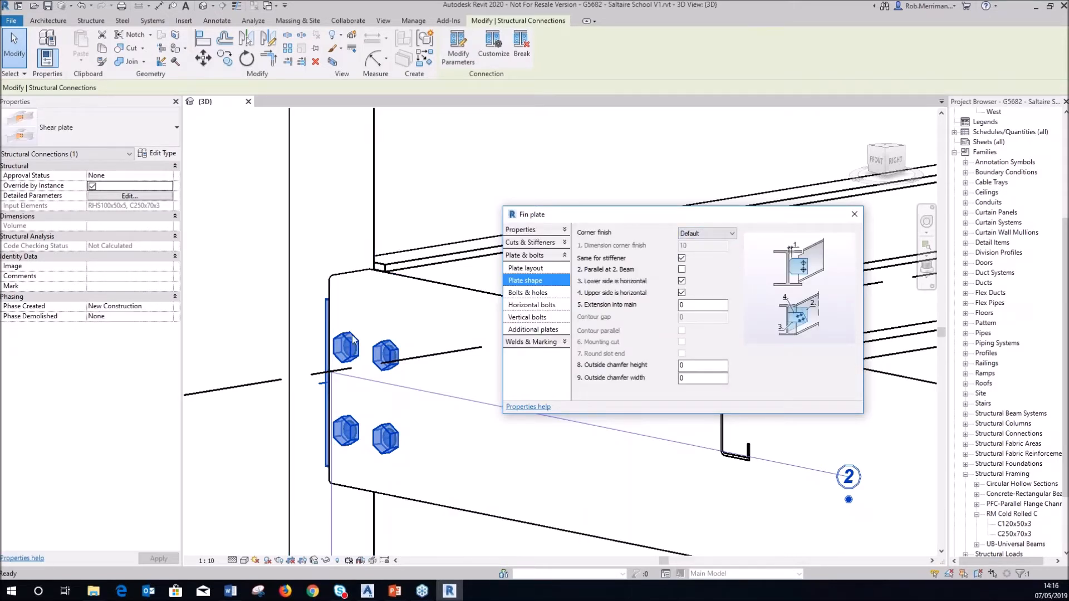
- Set the connection's bolt diameter to 16.00 mm and its bolt type to CSK
{"action": "left_click", "coordinate": [530, 296]}
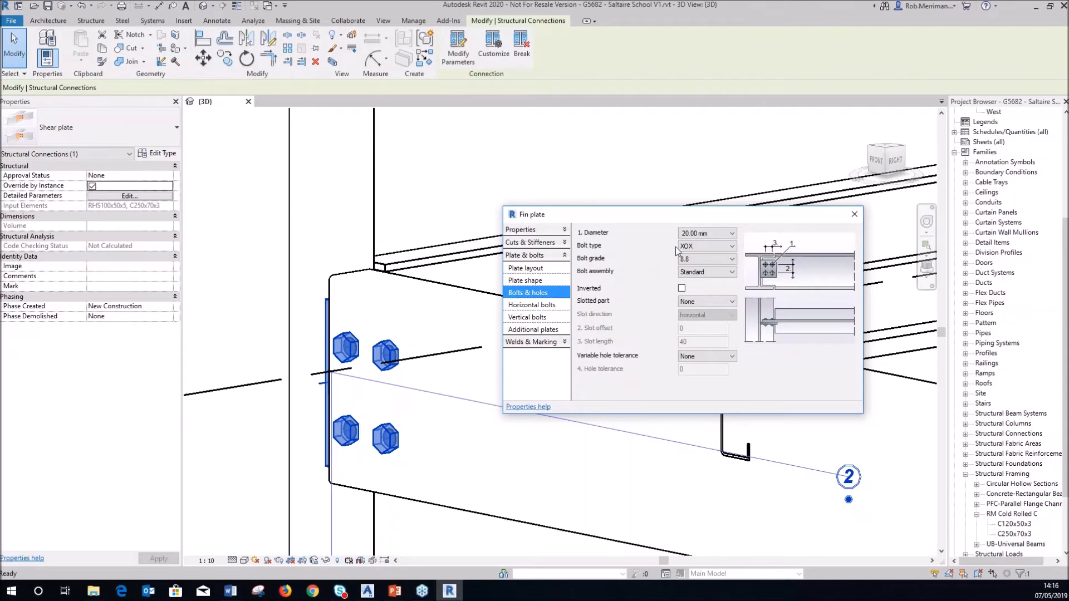
{"action": "left_click", "coordinate": [706, 233]}
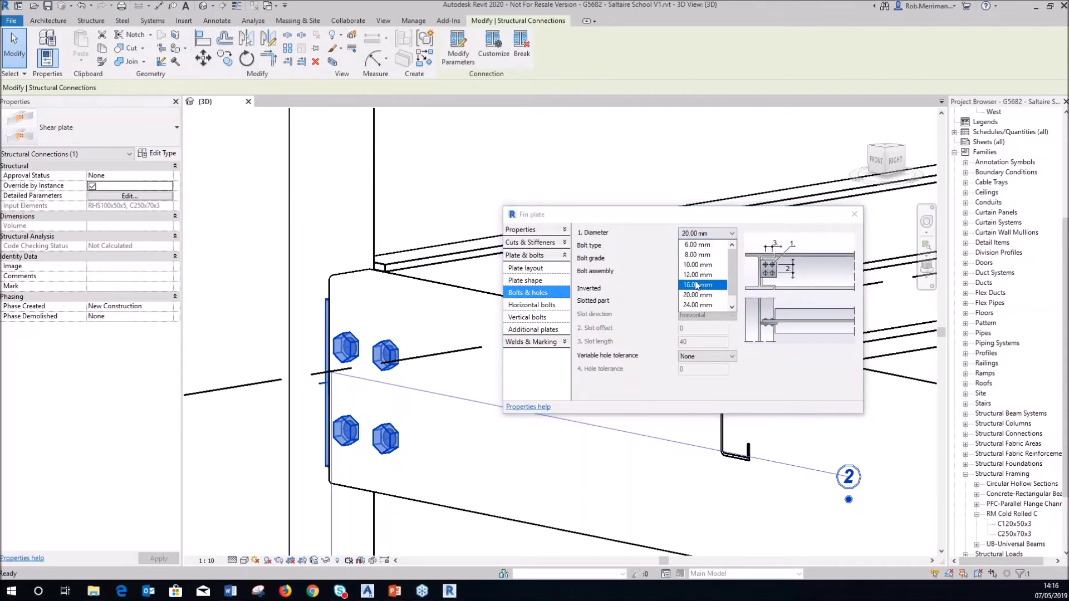
{"action": "left_click", "coordinate": [696, 285]}
{"action": "left_click", "coordinate": [707, 246]}
{"action": "scroll", "coordinate": [719, 334], "scroll_direction": "up", "scroll_amount": 10}
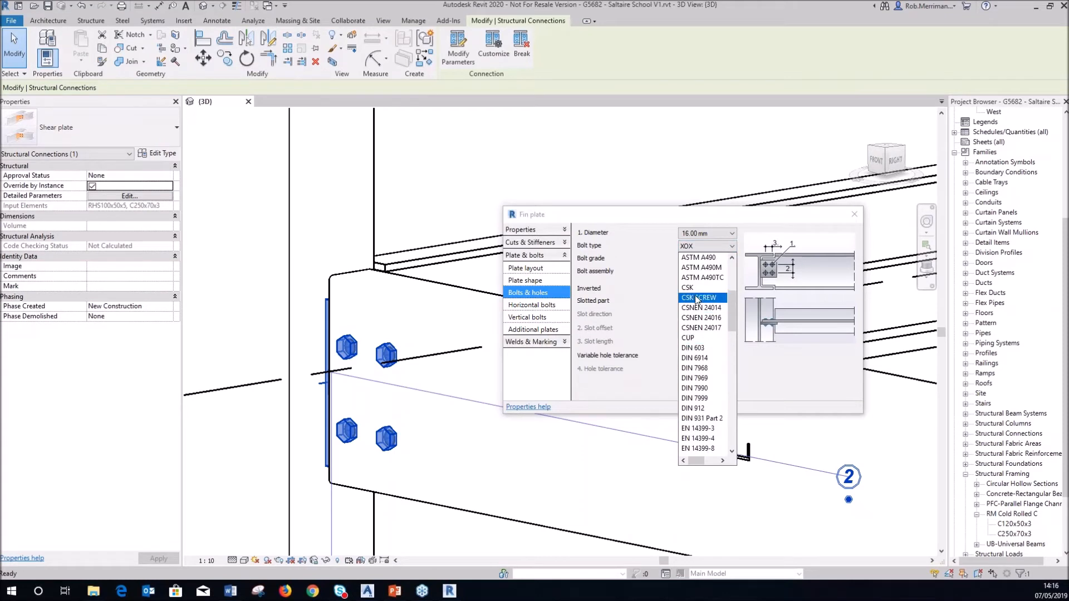
{"action": "left_click", "coordinate": [713, 288]}
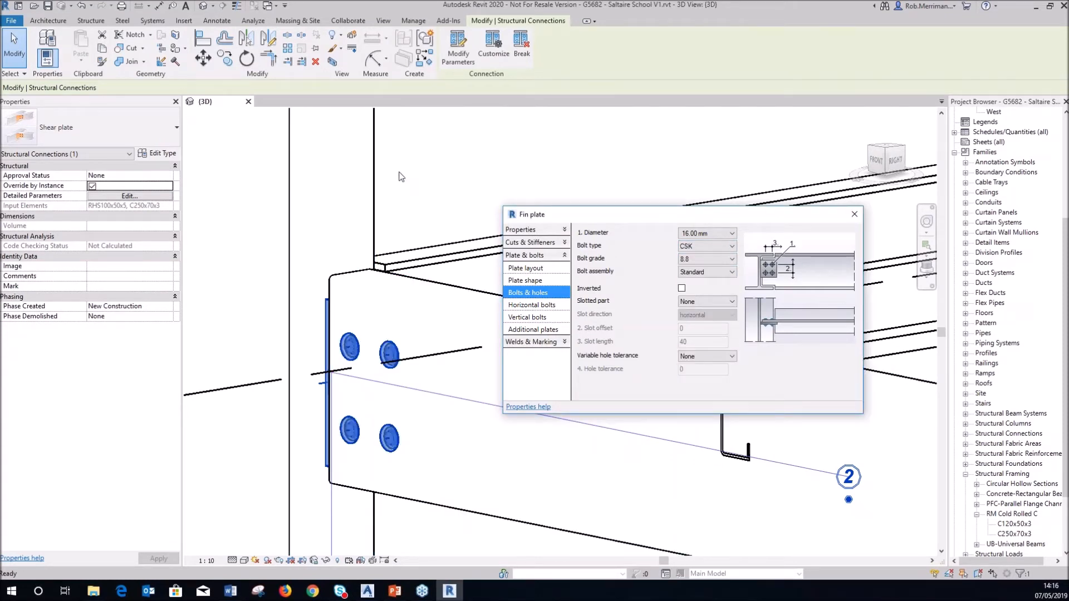
- Configure three horizontal bolts with an edge distance of 50, intermediate distance of 50 and end edge distance of 50
{"action": "left_click", "coordinate": [544, 306]}
{"action": "left_click_drag", "start_coordinate": [697, 290], "coordinate": [667, 290]}
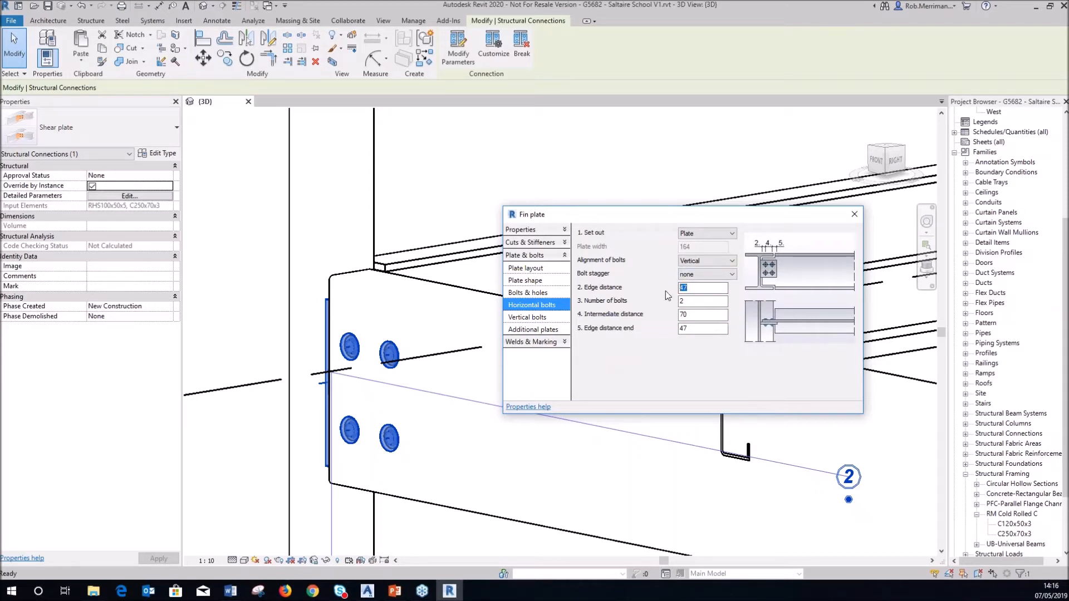
{"action": "type", "text": "50"}
{"action": "left_click", "coordinate": [698, 301]}
{"action": "left_click_drag", "start_coordinate": [703, 301], "coordinate": [656, 311]}
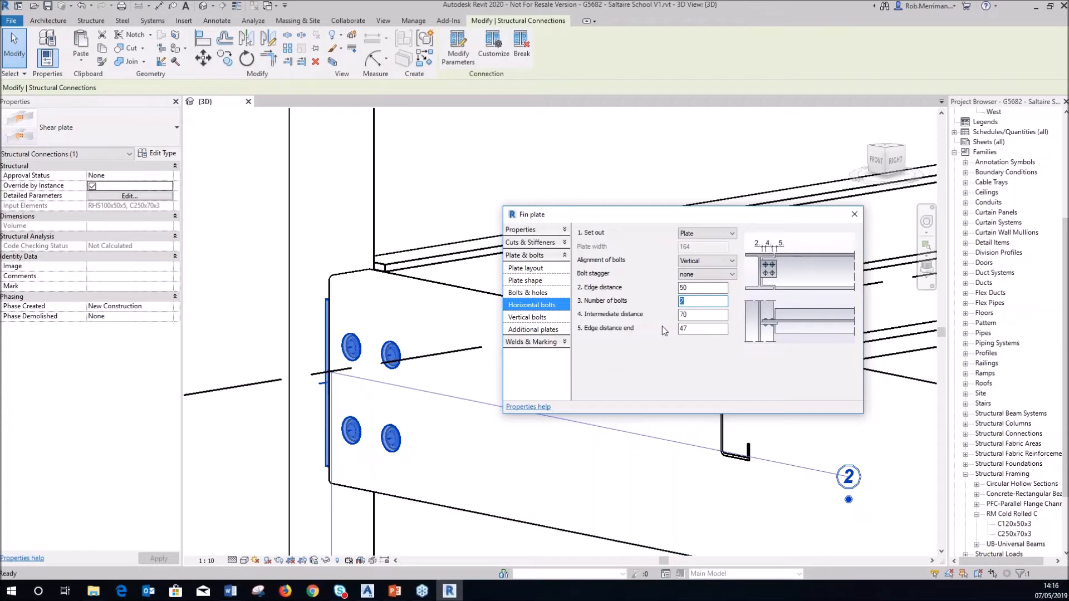
{"action": "type", "text": "3"}
{"action": "key", "text": "Tab"}
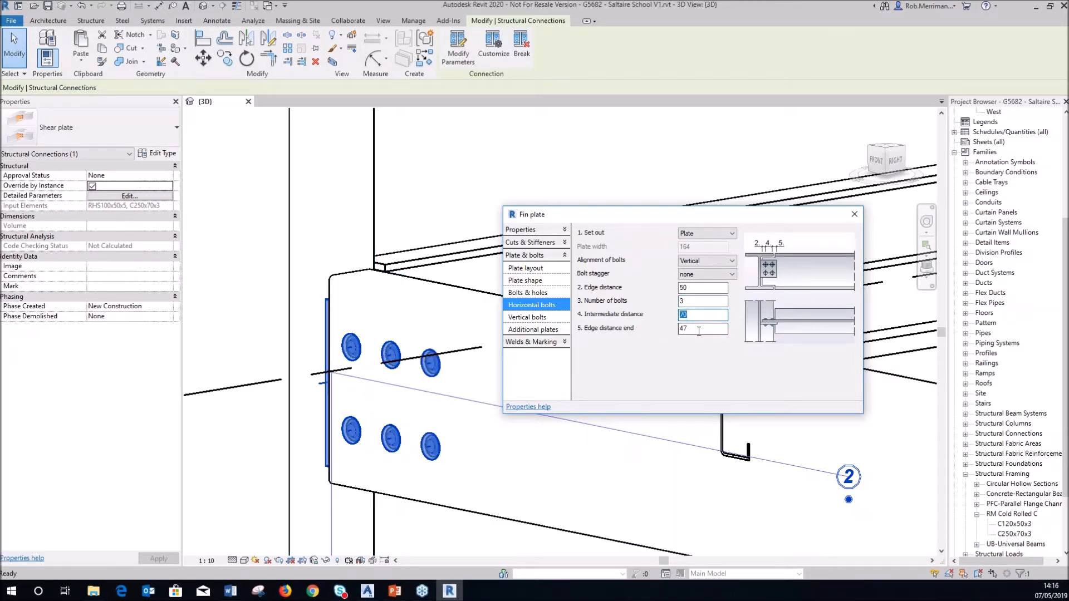
{"action": "left_click", "coordinate": [704, 330]}
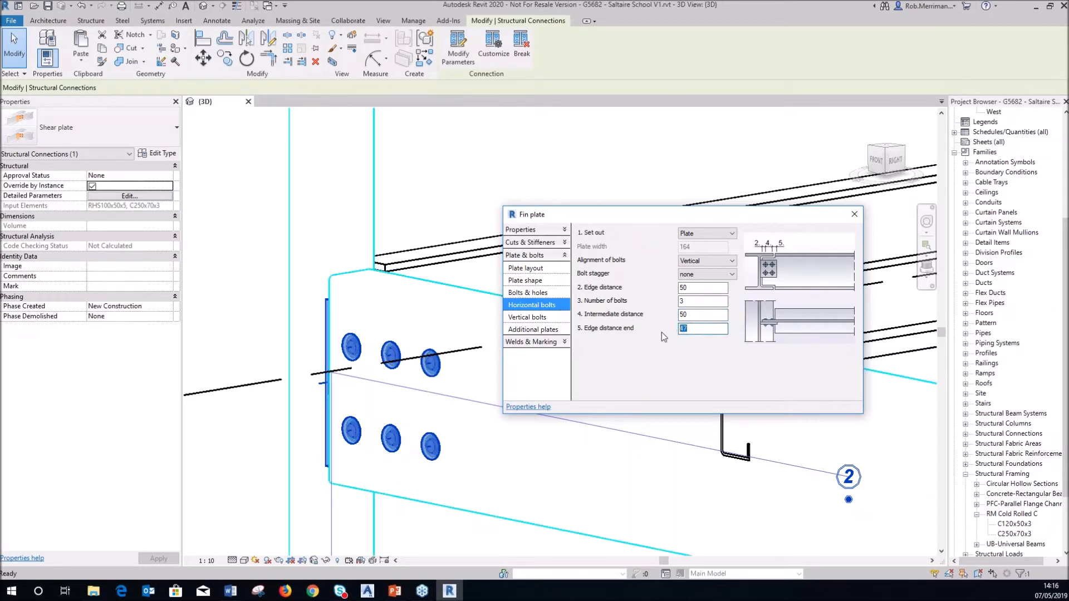
{"action": "type", "text": "50"}
{"action": "left_click", "coordinate": [695, 316]}
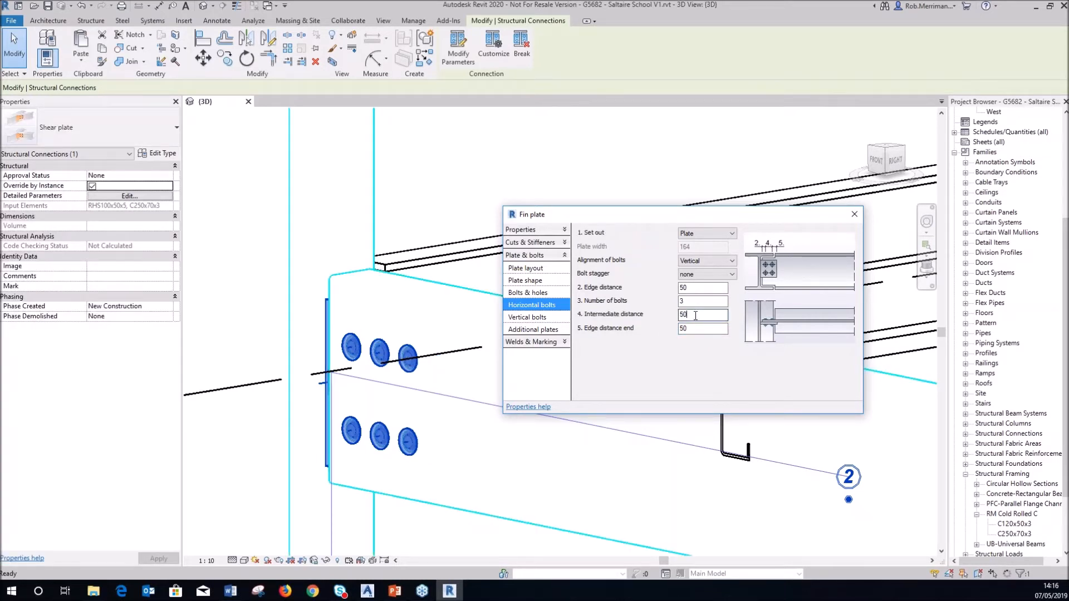
- Change the vertical bolts' set out to Middle, close the fin plate parameters and deselect the connection
{"action": "left_click", "coordinate": [551, 318]}
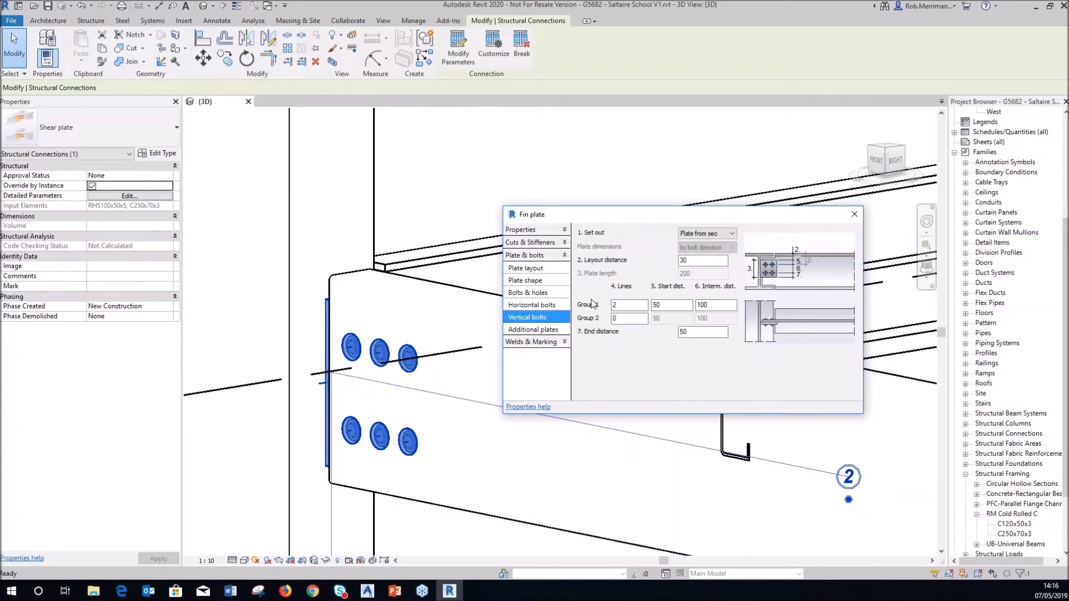
{"action": "left_click", "coordinate": [707, 233]}
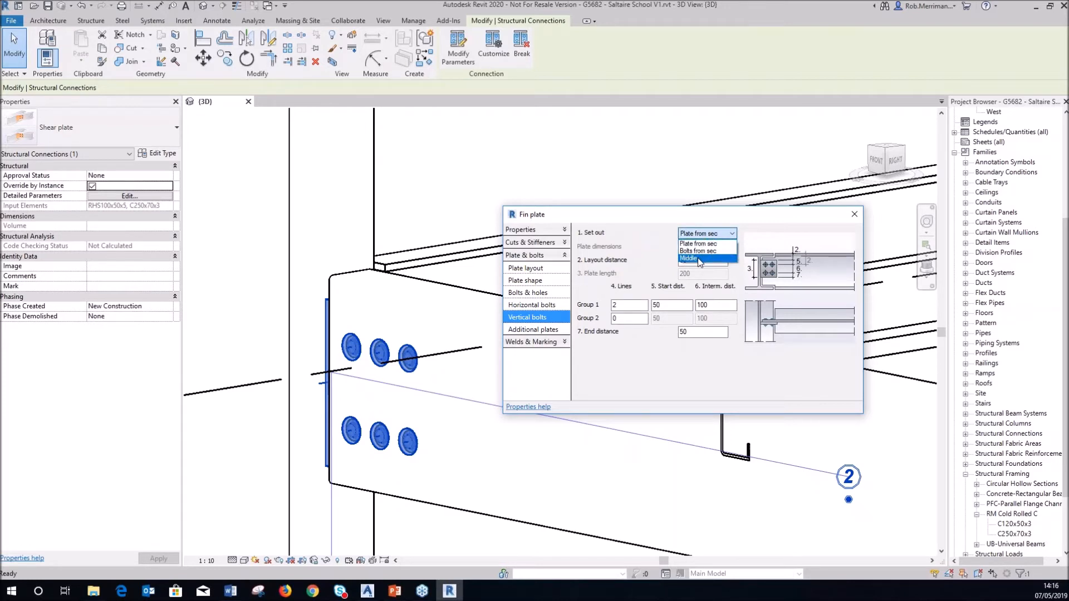
{"action": "left_click", "coordinate": [699, 260]}
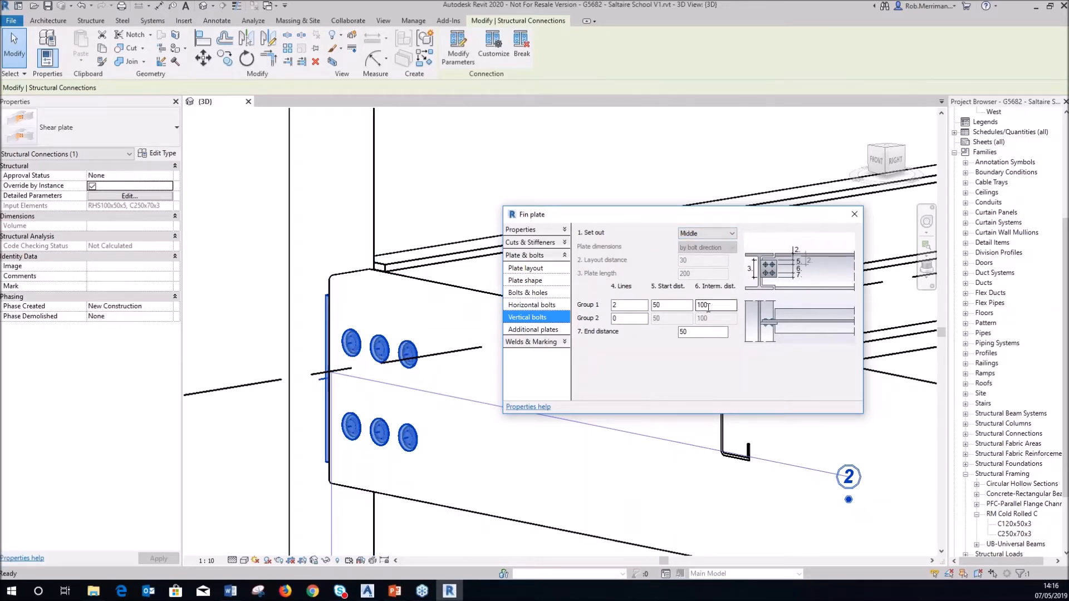
{"action": "left_click", "coordinate": [854, 214]}
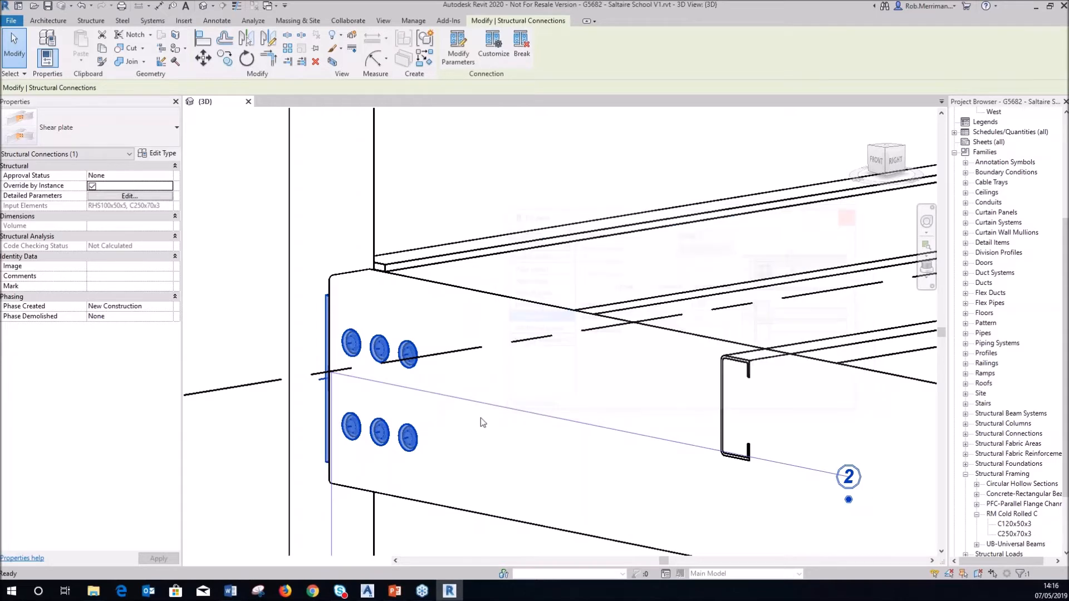
{"action": "left_click", "coordinate": [239, 465]}
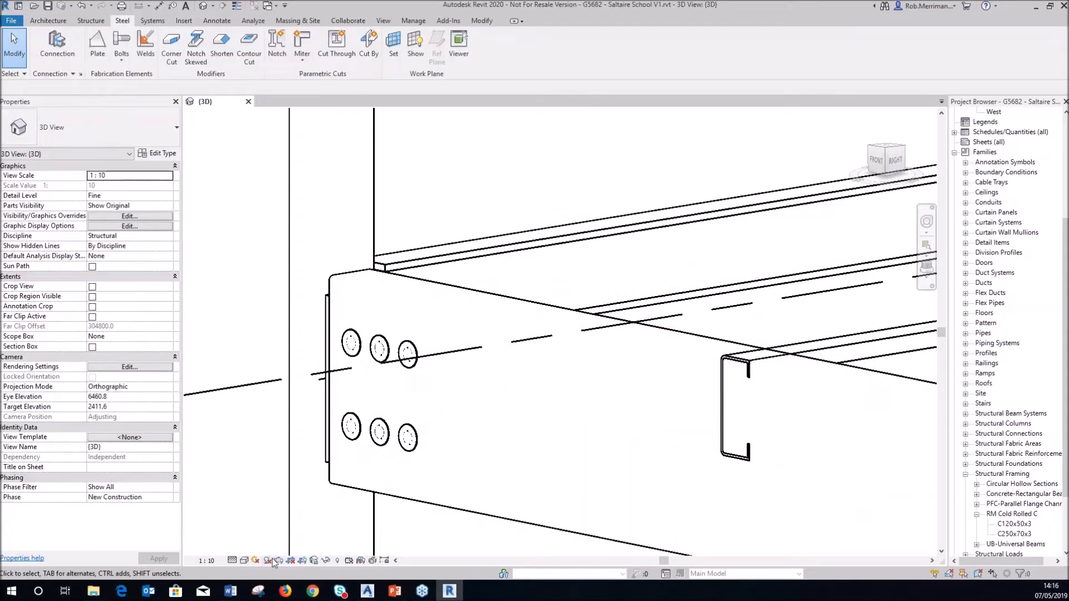
- Inspect the plate and bolts in Wireframe display, and return the view to Hidden Line
{"action": "left_click", "coordinate": [243, 561]}
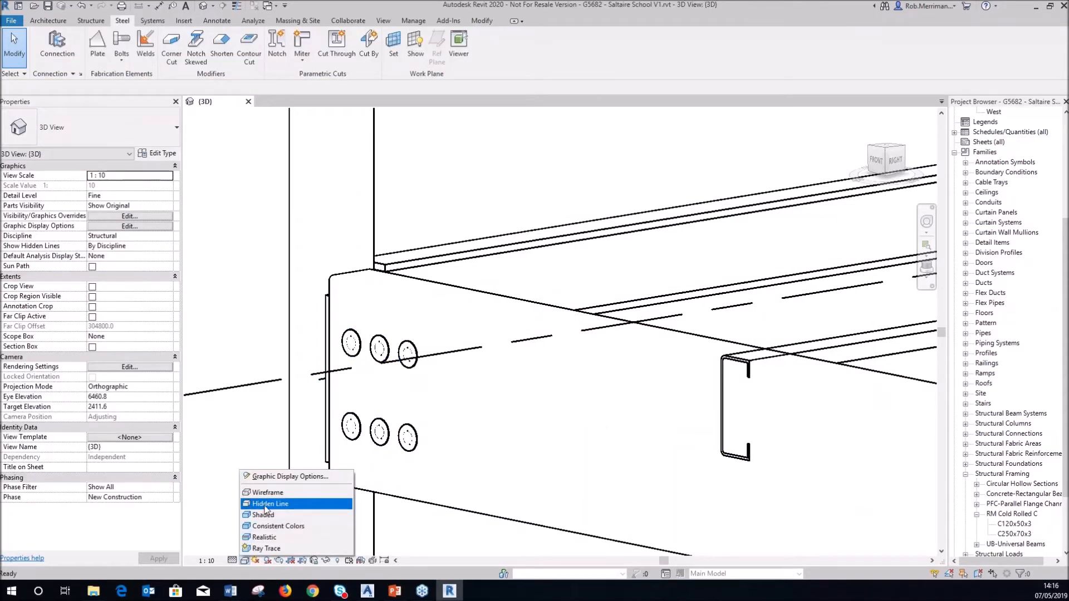
{"action": "left_click", "coordinate": [270, 493]}
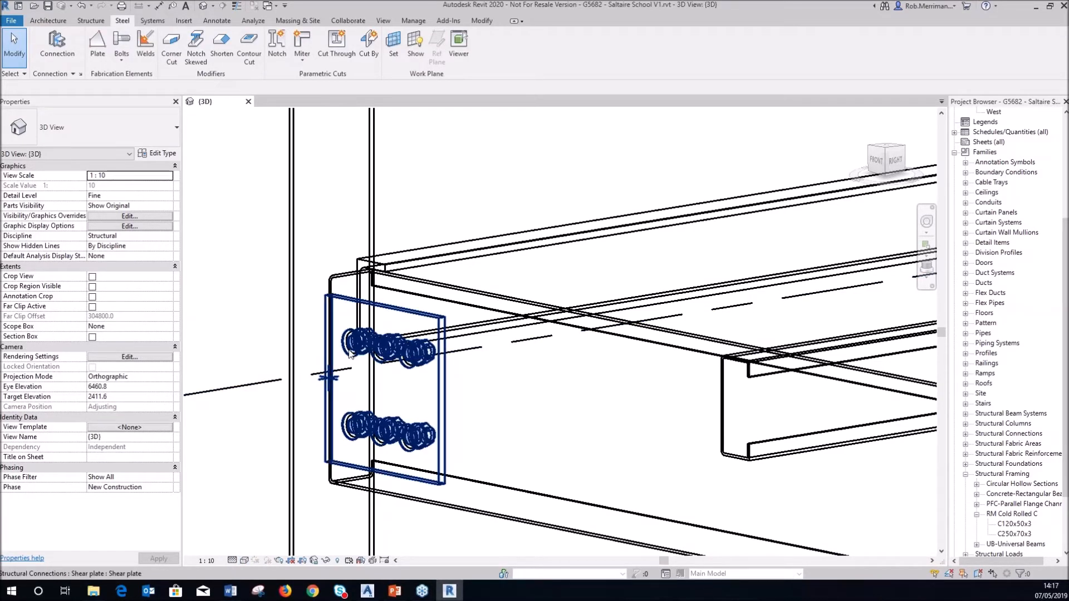
{"action": "left_click", "coordinate": [245, 562]}
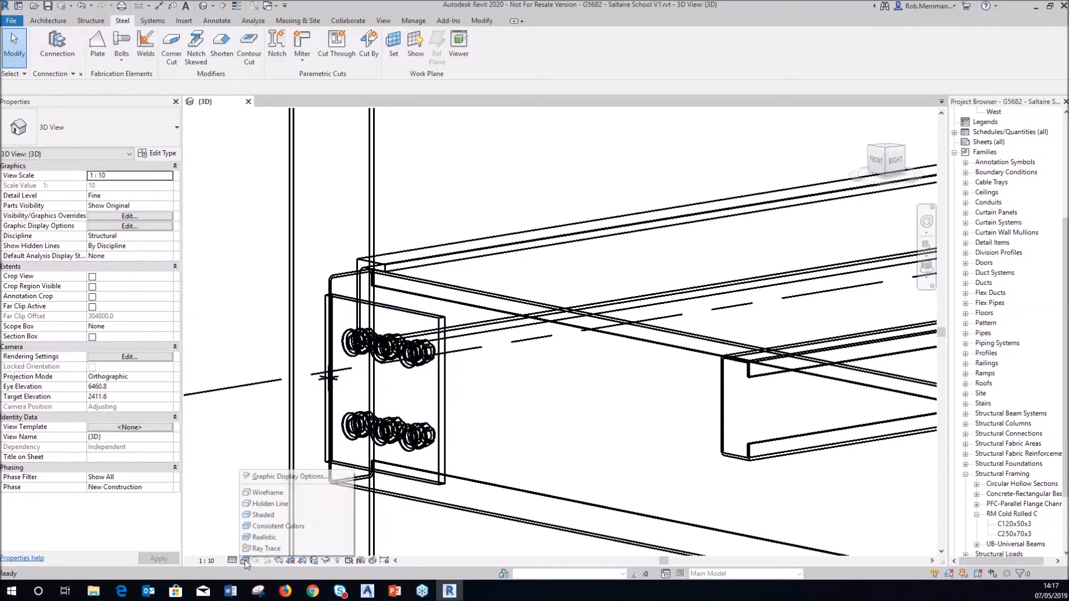
{"action": "left_click", "coordinate": [268, 503]}
- Propagate the customised shear plate connection to the matching beam-to-column joints in the frame
{"action": "left_click", "coordinate": [416, 369]}
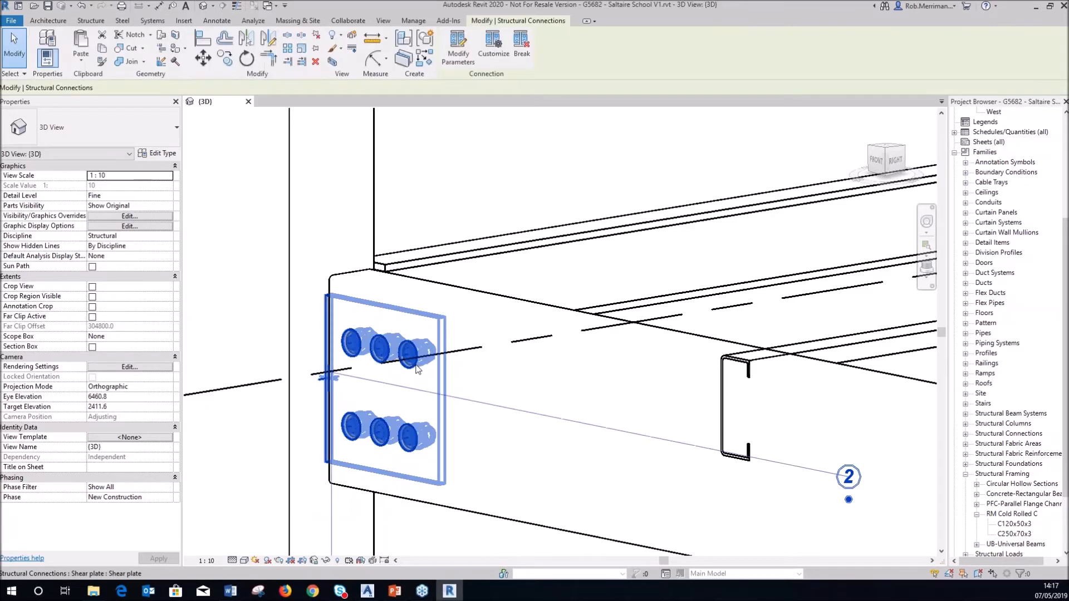
{"action": "right_click", "coordinate": [460, 197]}
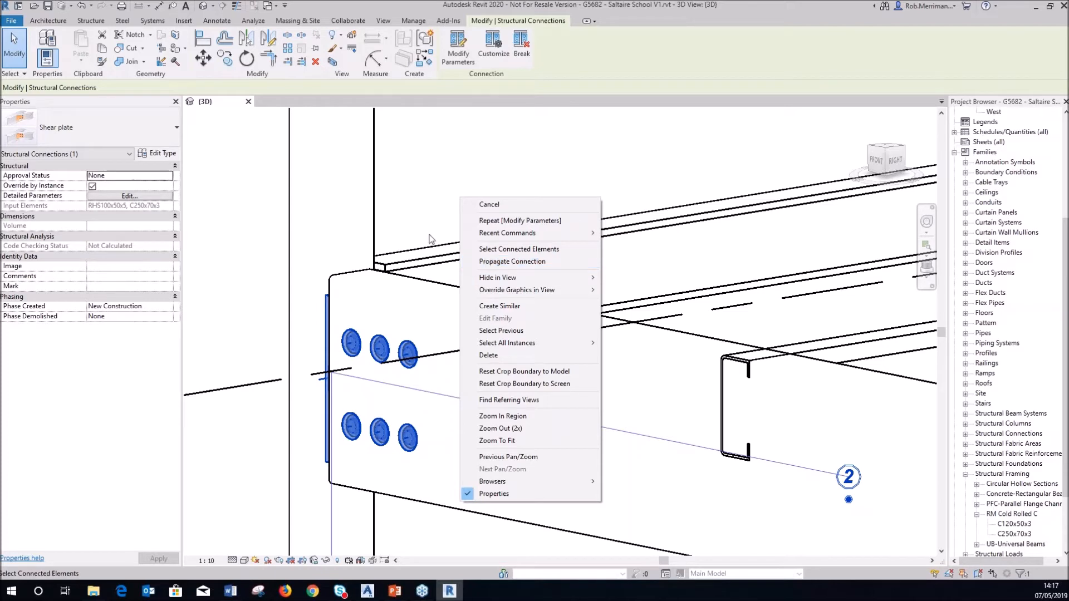
{"action": "left_click", "coordinate": [497, 263]}
{"action": "scroll", "coordinate": [321, 300], "scroll_direction": "down", "scroll_amount": 5}
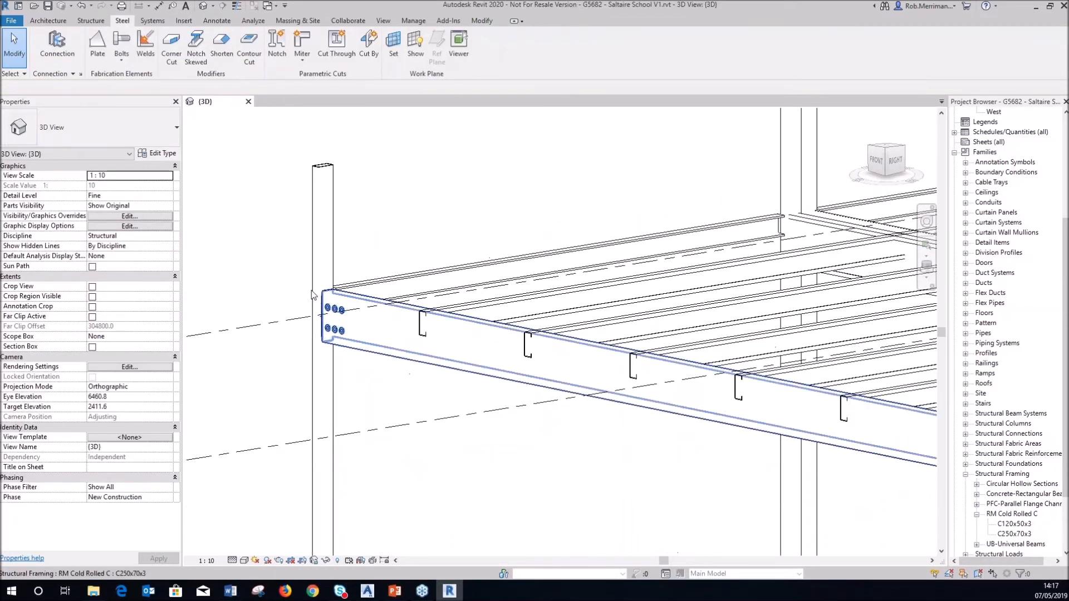
{"action": "left_click", "coordinate": [313, 229]}
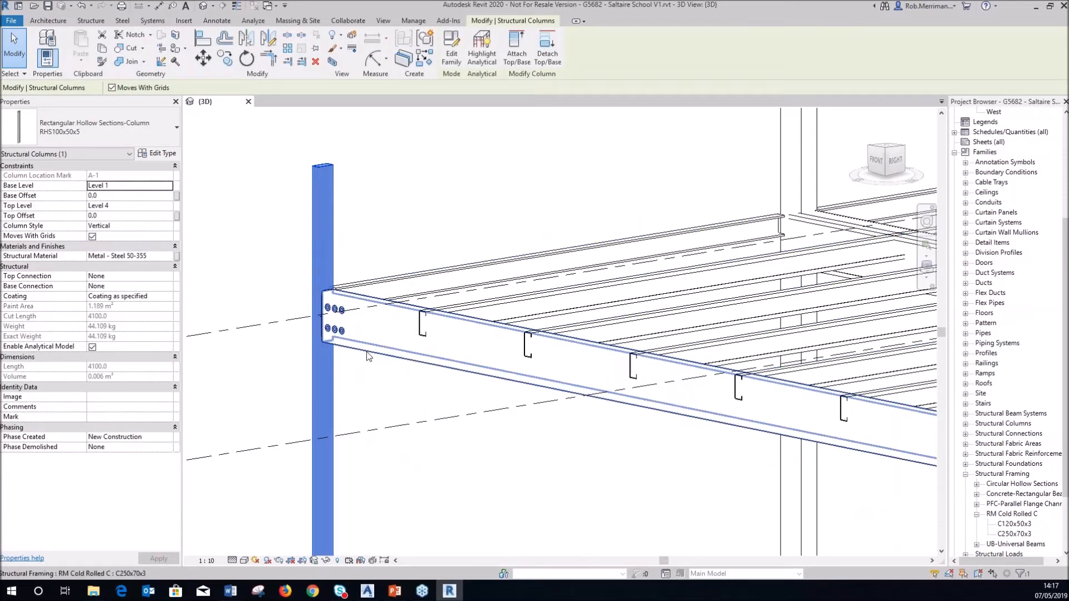
{"action": "key", "text": "Escape"}
{"action": "left_click", "coordinate": [367, 353]}
{"action": "key", "text": "Escape"}
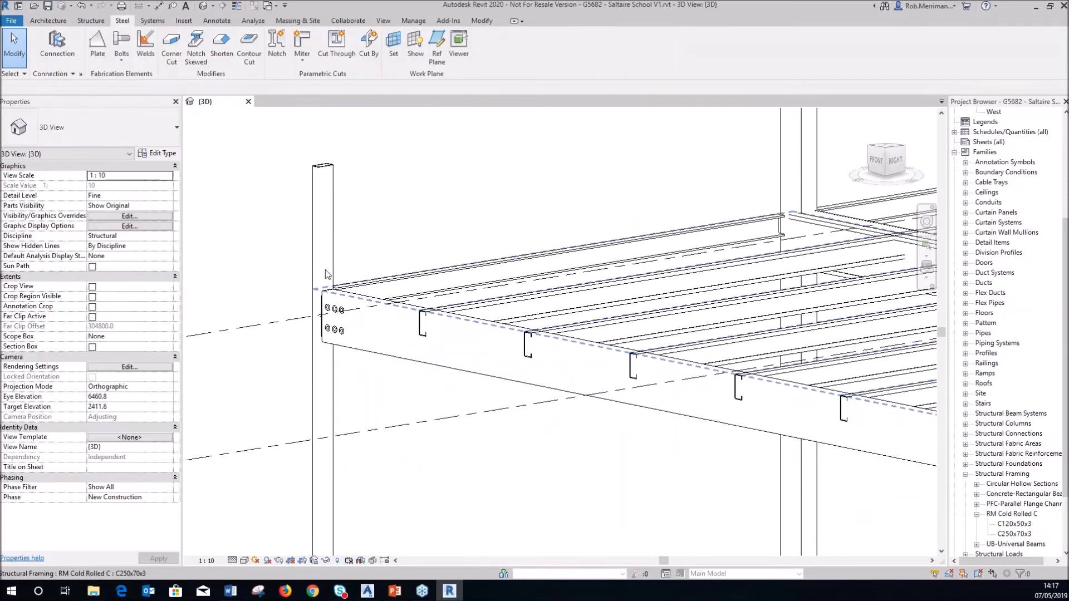
{"action": "scroll", "coordinate": [327, 274], "scroll_direction": "down", "scroll_amount": 3}
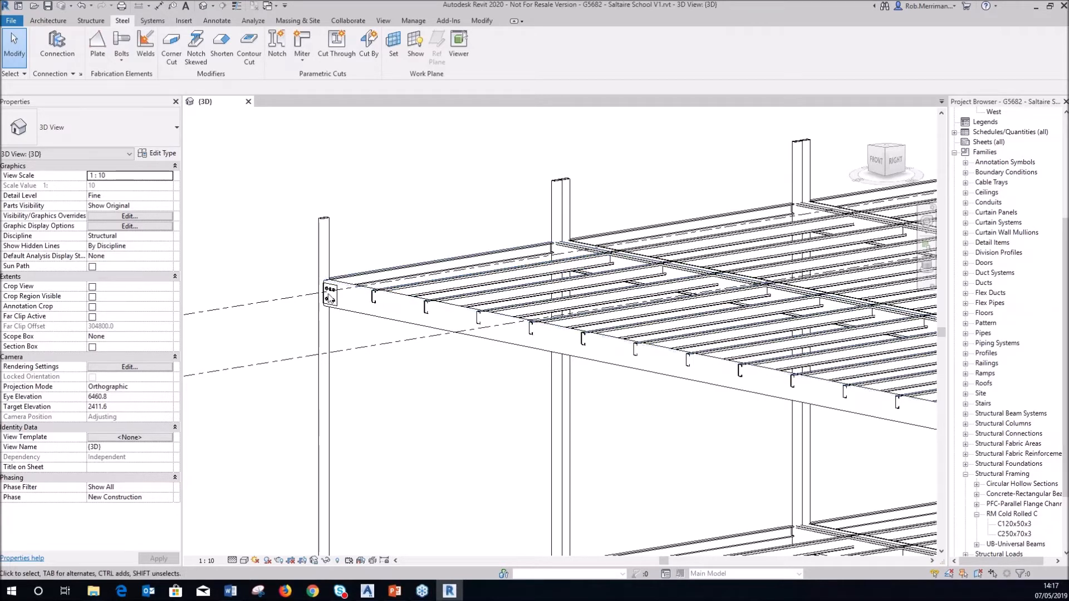
- Undo the propagation, the bolt and plate customisations and the shear plate connection at the corner beam-to-column joint
{"action": "scroll", "coordinate": [351, 286], "scroll_direction": "up", "scroll_amount": 5}
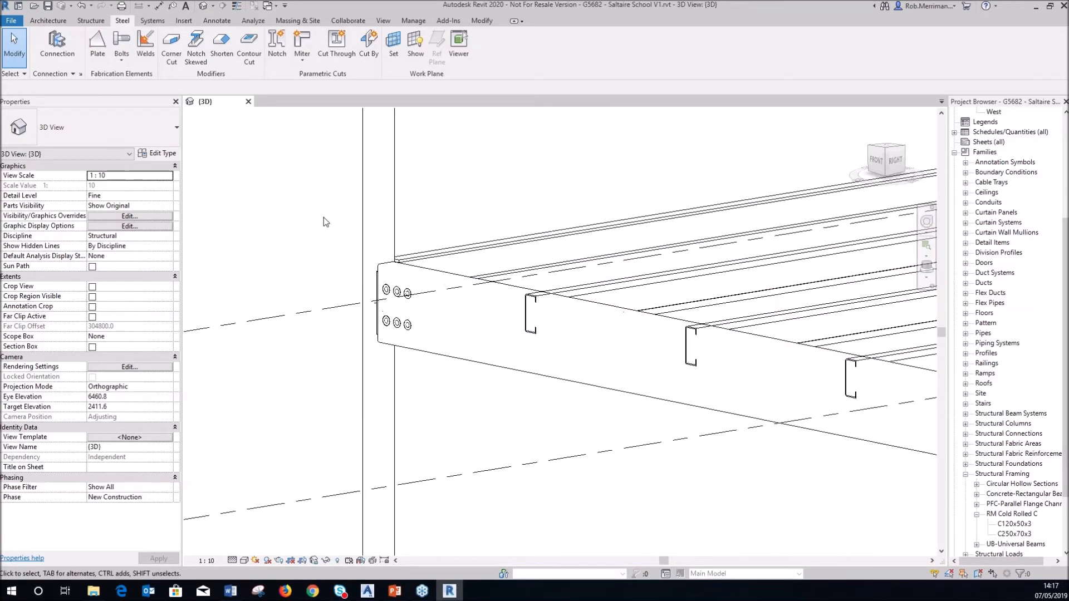
{"action": "left_click", "coordinate": [82, 6]}
{"action": "left_click", "coordinate": [82, 7]}
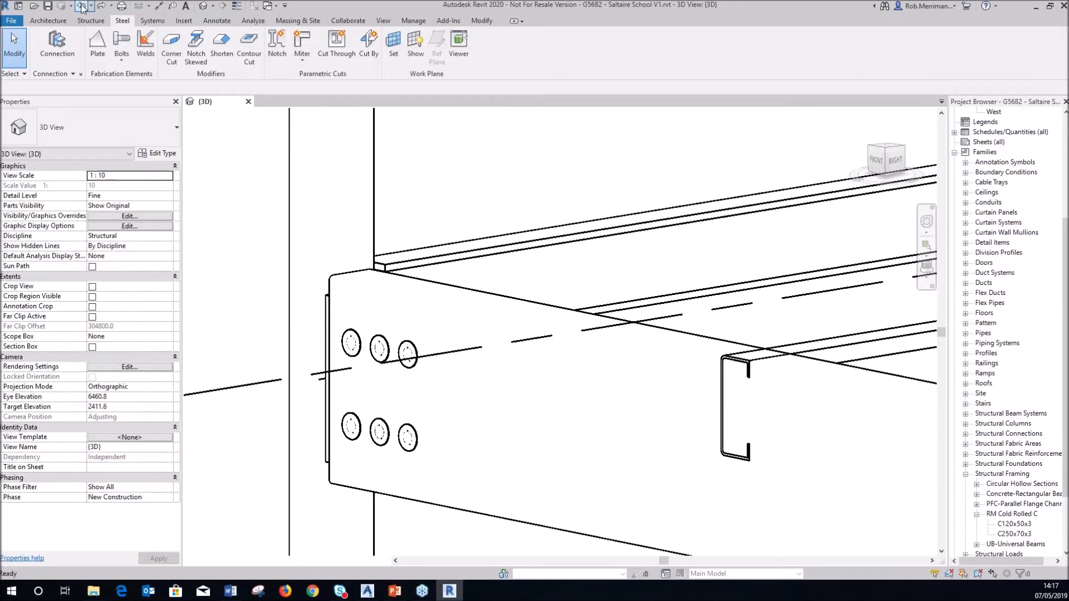
{"action": "left_click", "coordinate": [82, 7]}
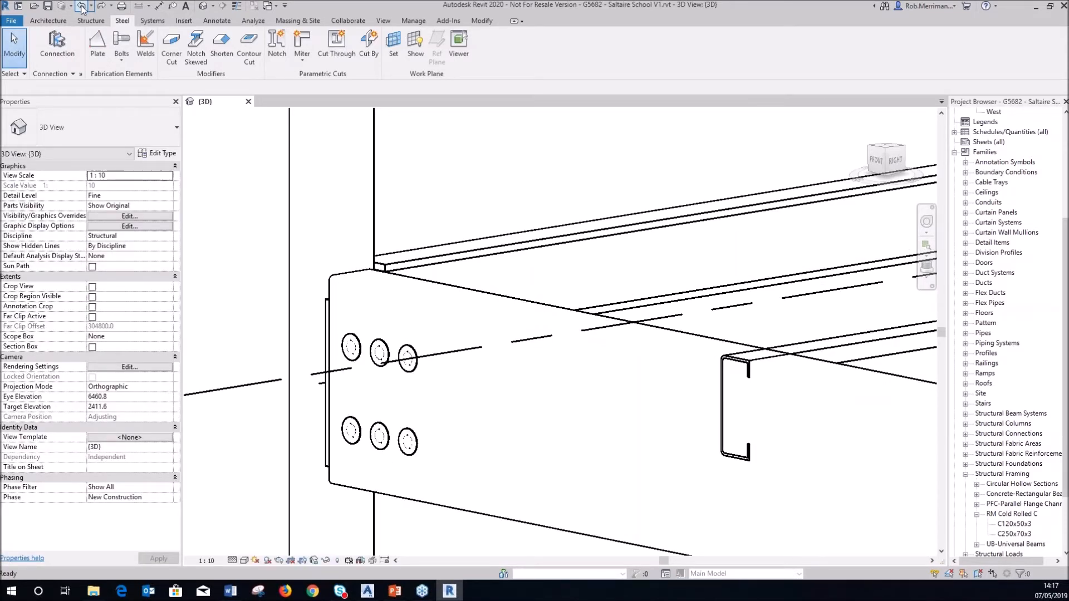
{"action": "left_click", "coordinate": [81, 7]}
{"action": "left_click", "coordinate": [82, 7]}
{"action": "left_click", "coordinate": [81, 7]}
{"action": "left_click", "coordinate": [82, 7]}
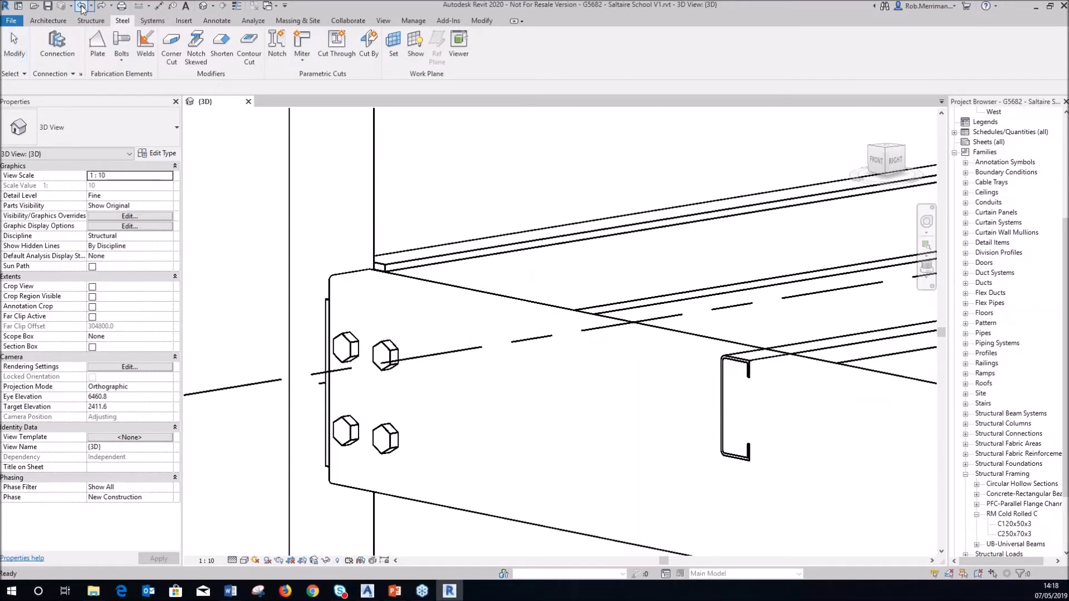
{"action": "left_click", "coordinate": [82, 7]}
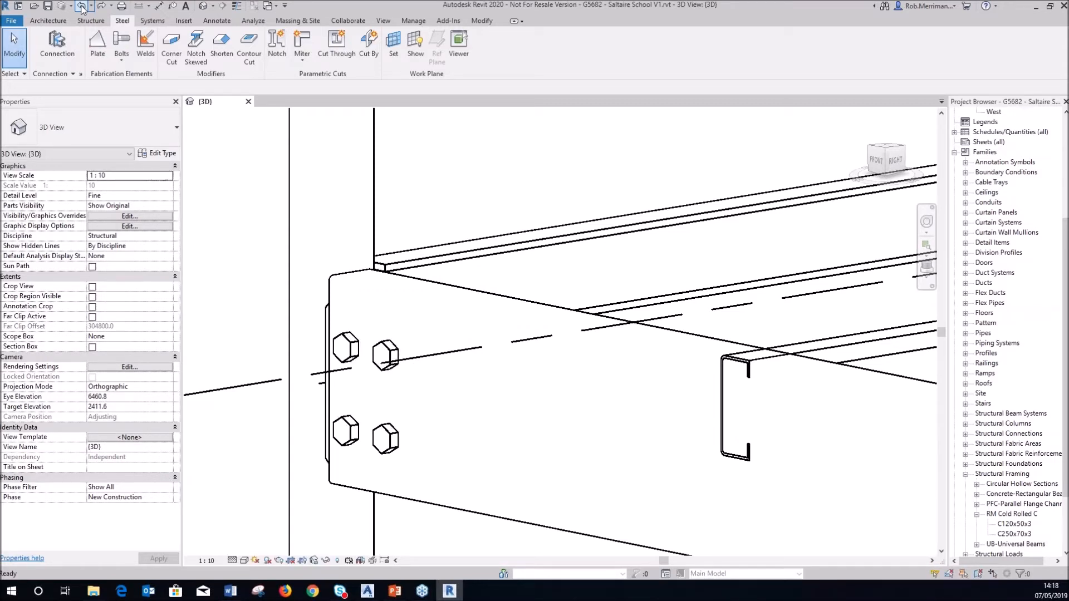
{"action": "left_click", "coordinate": [82, 6]}
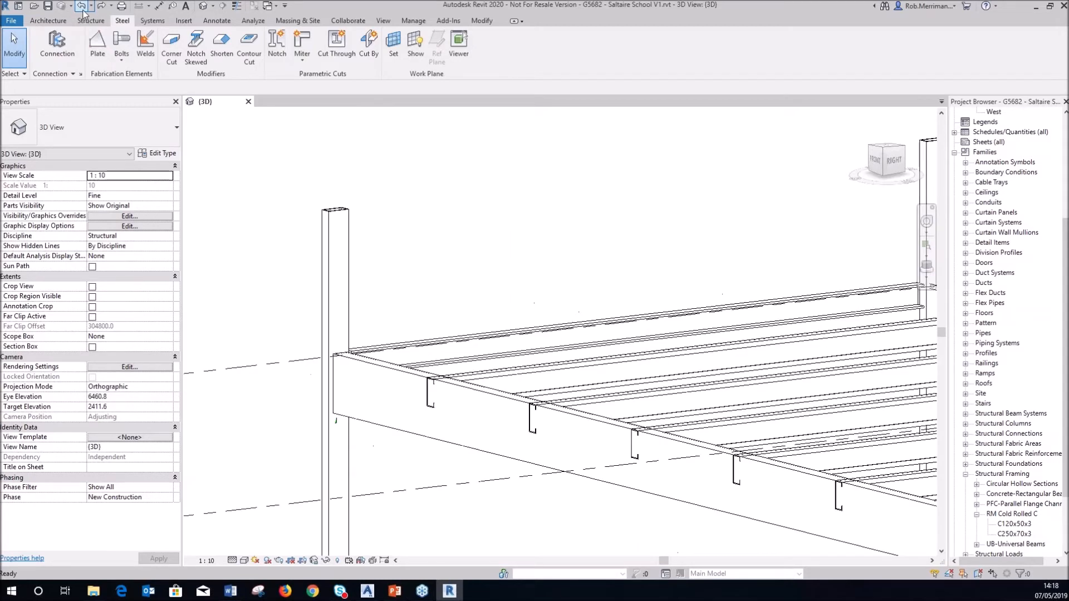
- Undo the remaining changes back to before the structural connection types were loaded, and show the whole frame
{"action": "scroll", "coordinate": [254, 243], "scroll_direction": "down", "scroll_amount": 3}
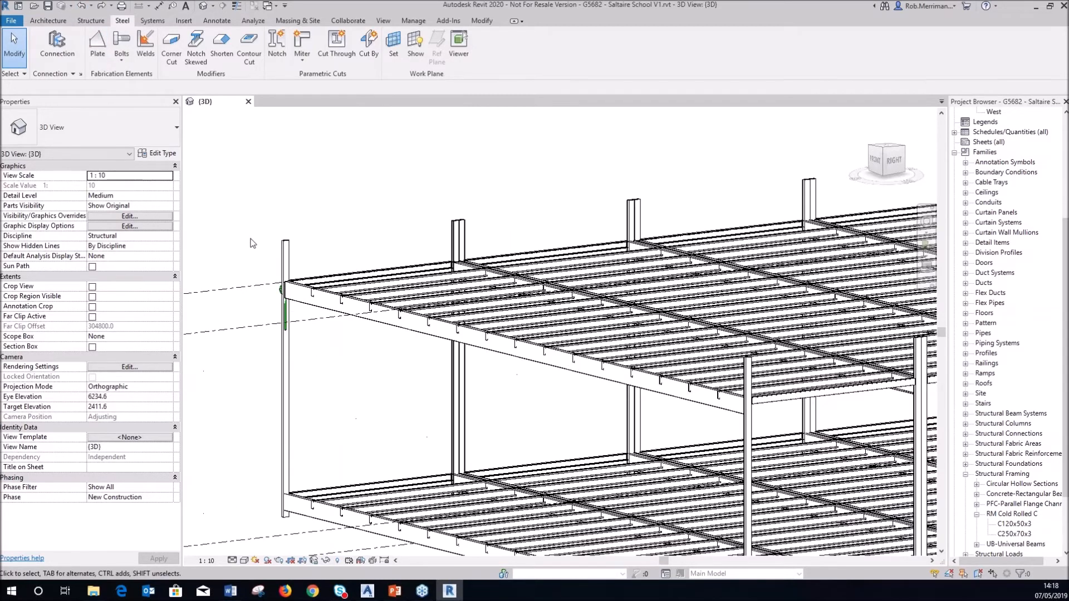
{"action": "left_click", "coordinate": [81, 7]}
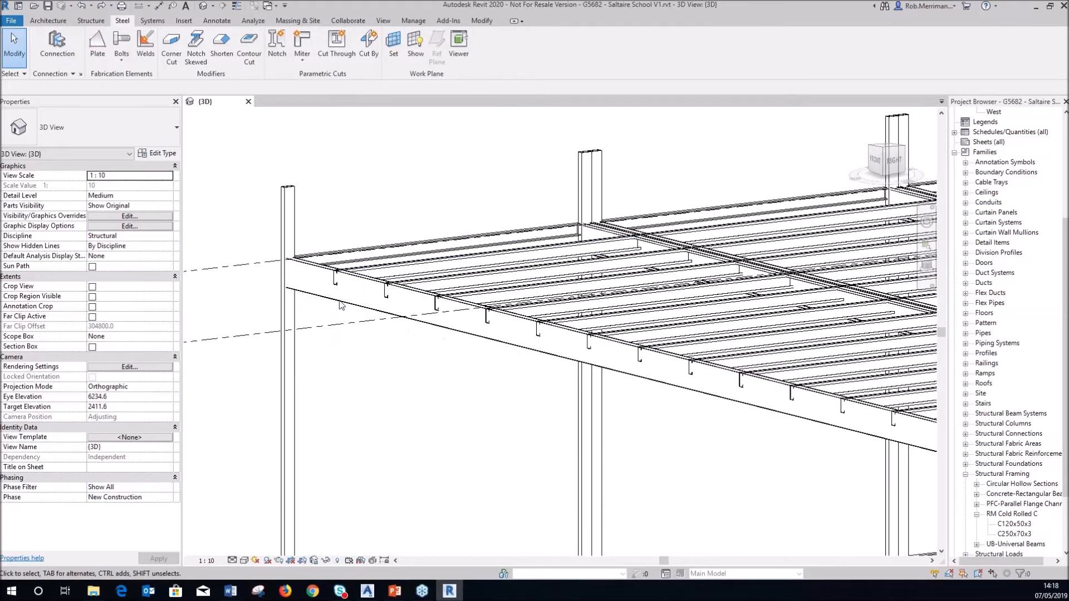
{"action": "left_click", "coordinate": [82, 7]}
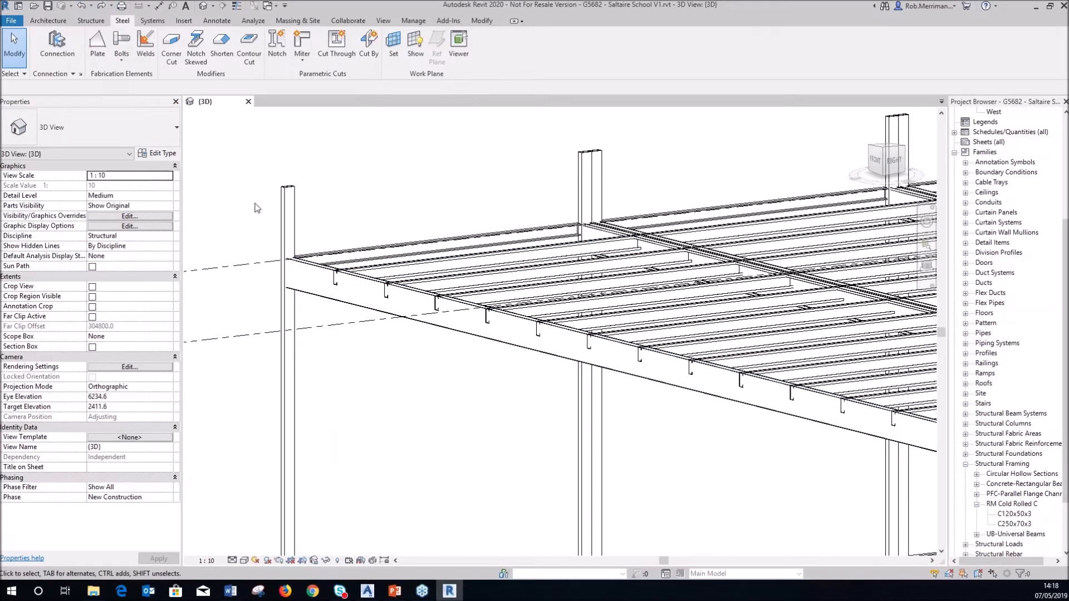
{"action": "left_click", "coordinate": [81, 7]}
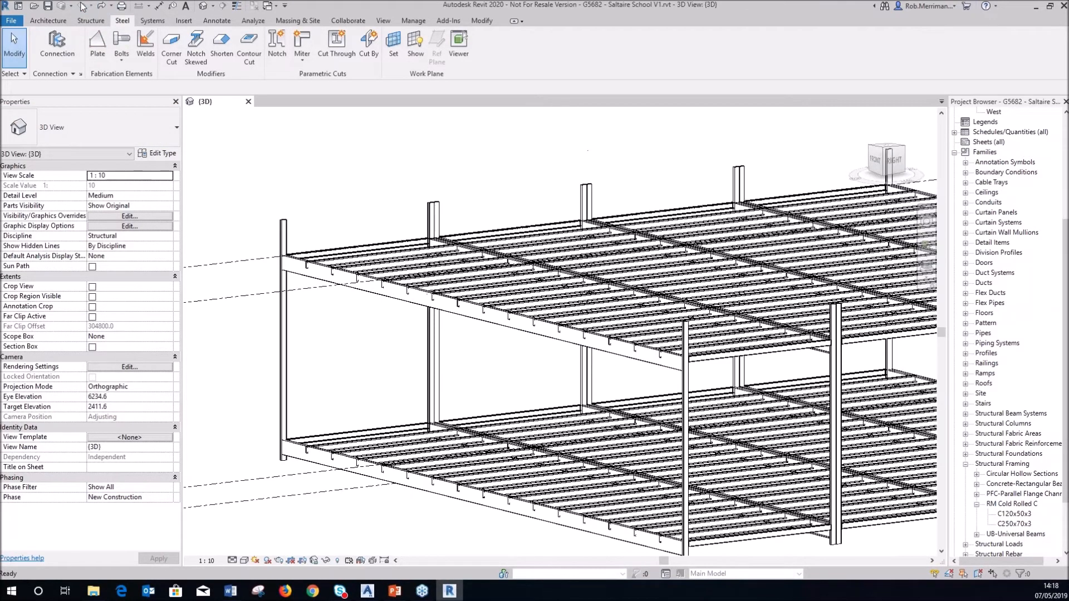
{"action": "scroll", "coordinate": [278, 234], "scroll_direction": "down", "scroll_amount": 2}
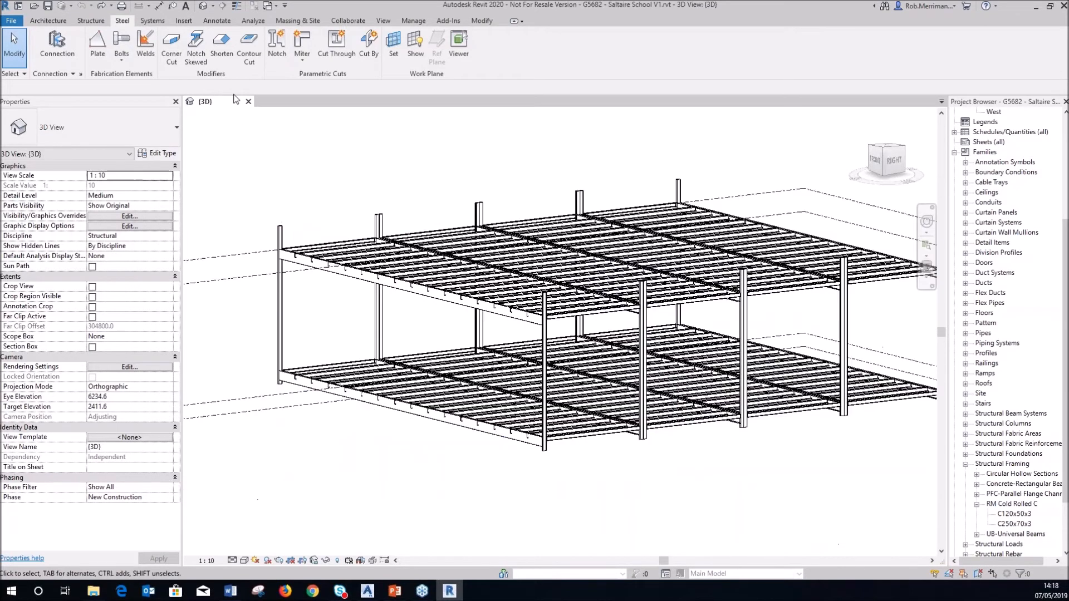
{"action": "scroll", "coordinate": [232, 167], "scroll_direction": "down", "scroll_amount": 1}
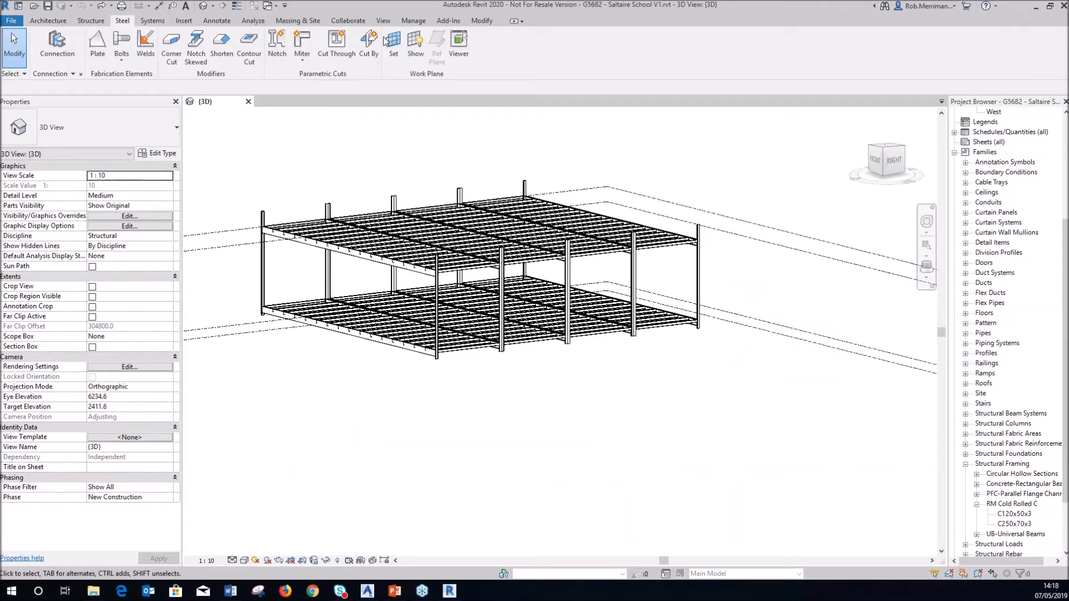
- Review the library paths and the import and export options in the Advance Steel Extension settings
{"action": "left_click", "coordinate": [448, 21]}
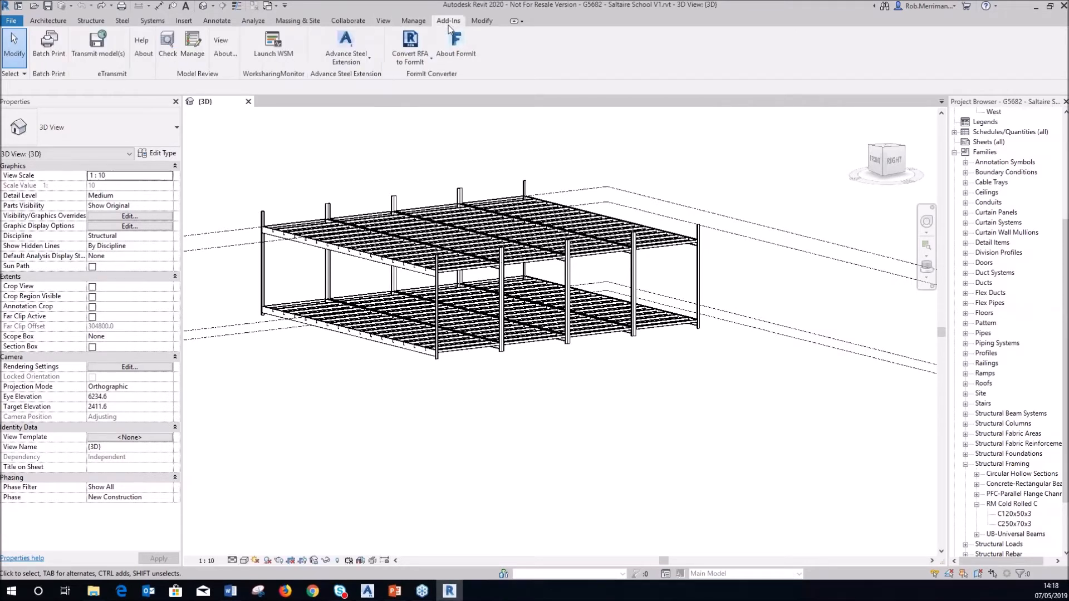
{"action": "left_click", "coordinate": [356, 63]}
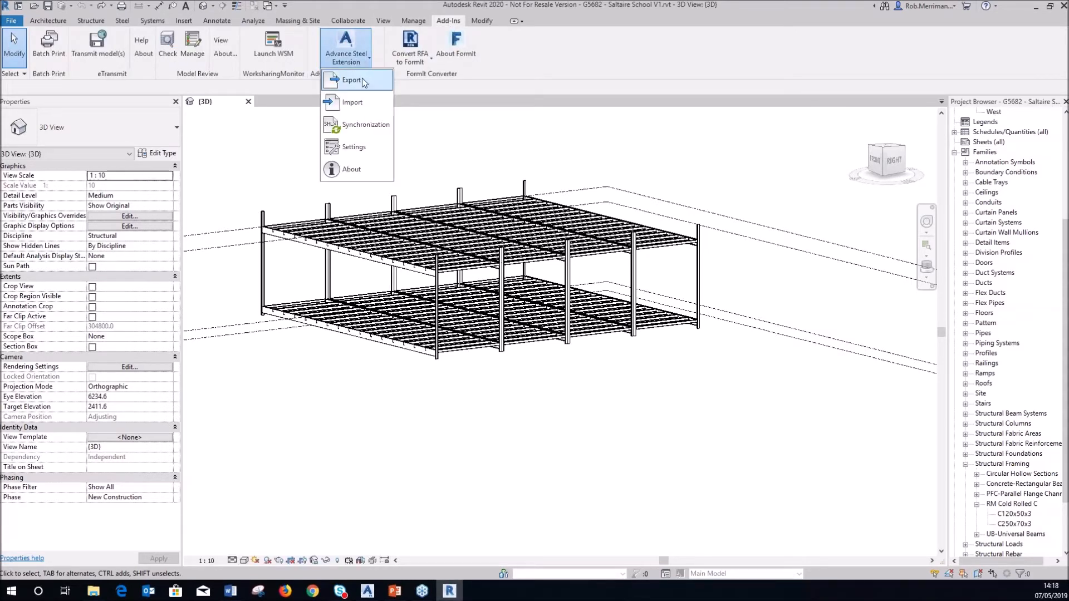
{"action": "left_click", "coordinate": [362, 153]}
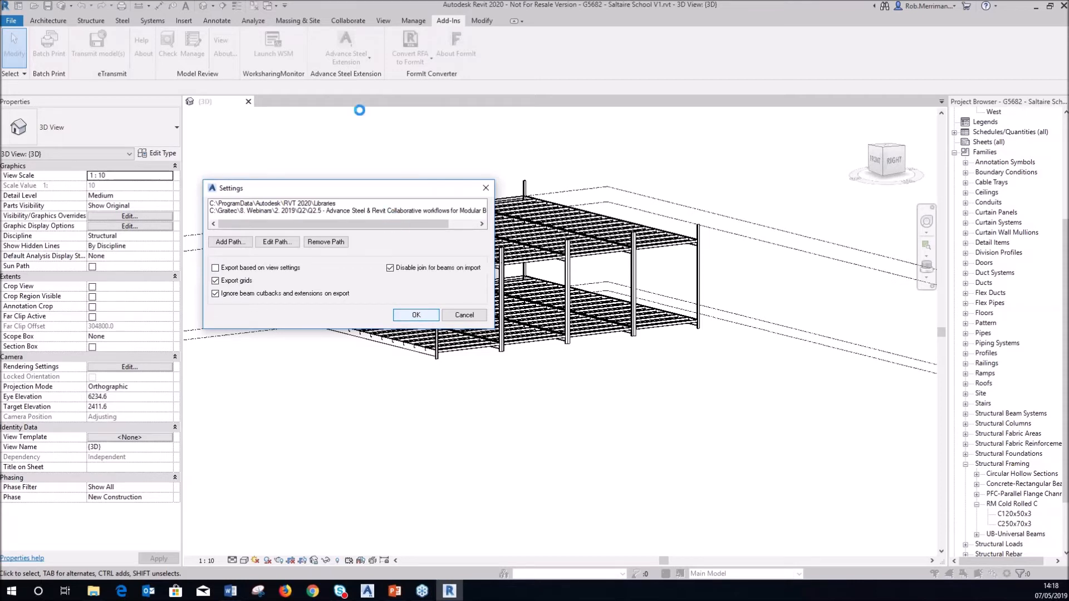
- Export the model with the Advance Steel Extension to the Desktop as G5682 - Saltaire School V1.smlx
{"action": "left_click", "coordinate": [350, 58]}
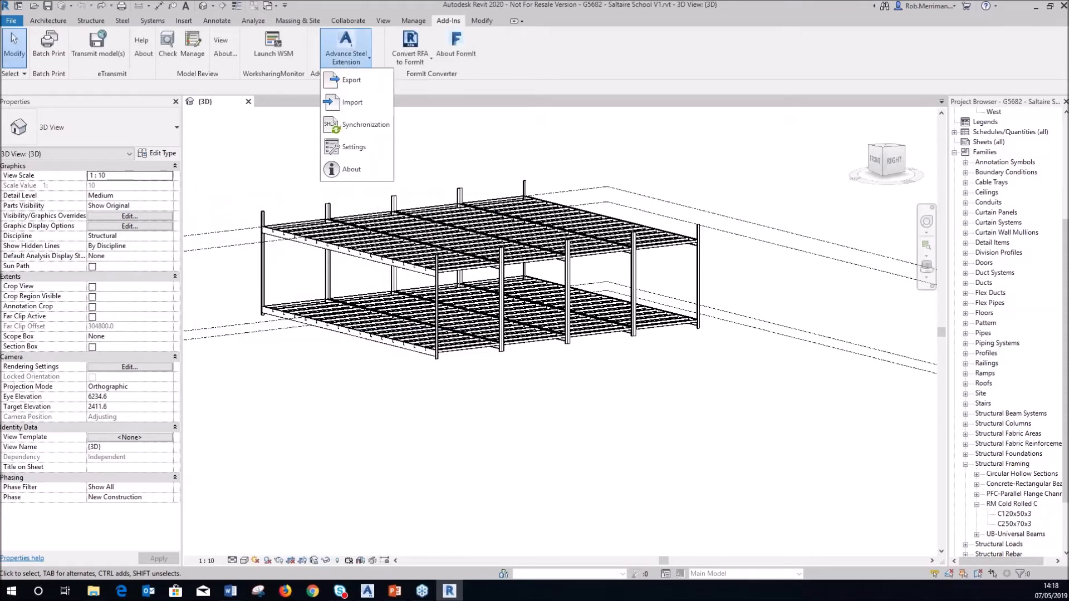
{"action": "left_click", "coordinate": [351, 80]}
{"action": "left_click", "coordinate": [615, 368]}
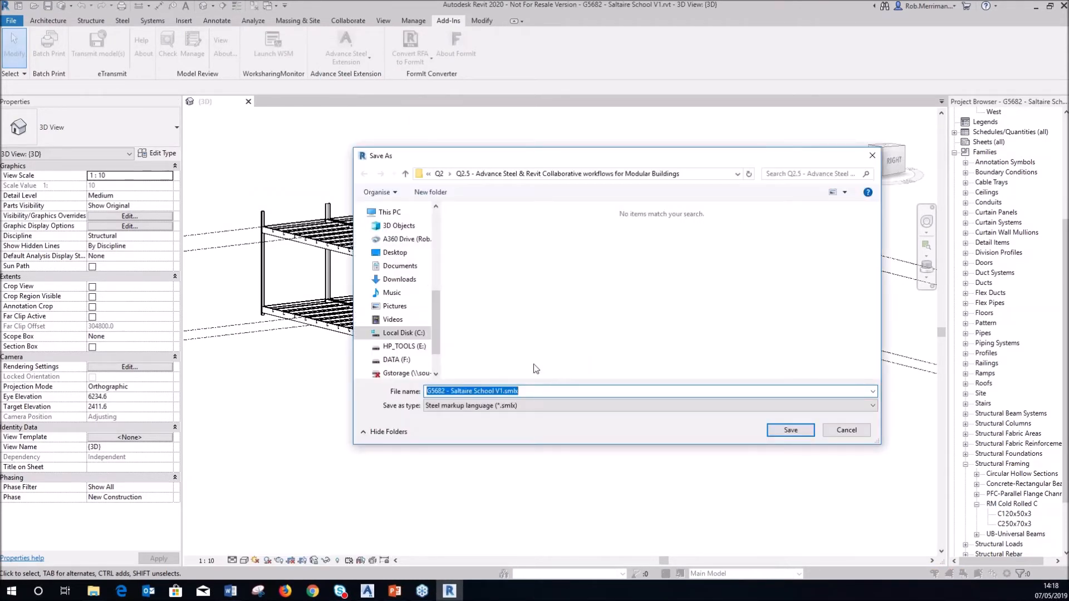
{"action": "left_click", "coordinate": [395, 252]}
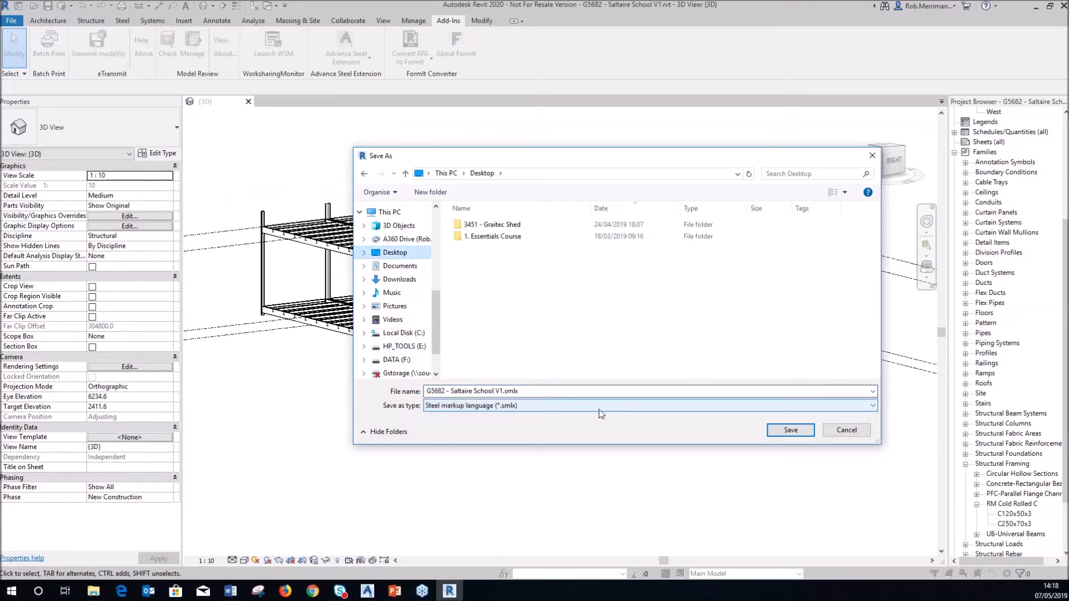
{"action": "left_click", "coordinate": [790, 430]}
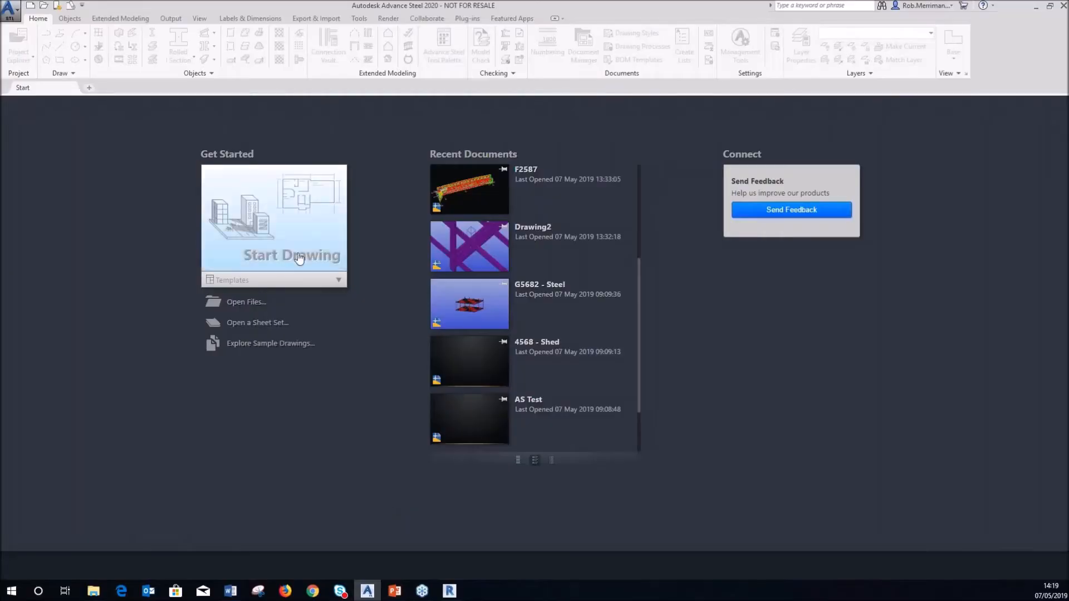
- In Advance Steel, start a drawing from ASTemplate RM 2020.dwt and import G5682 - Saltaire School V1.smlx from the Desktop
{"action": "left_click", "coordinate": [241, 279]}
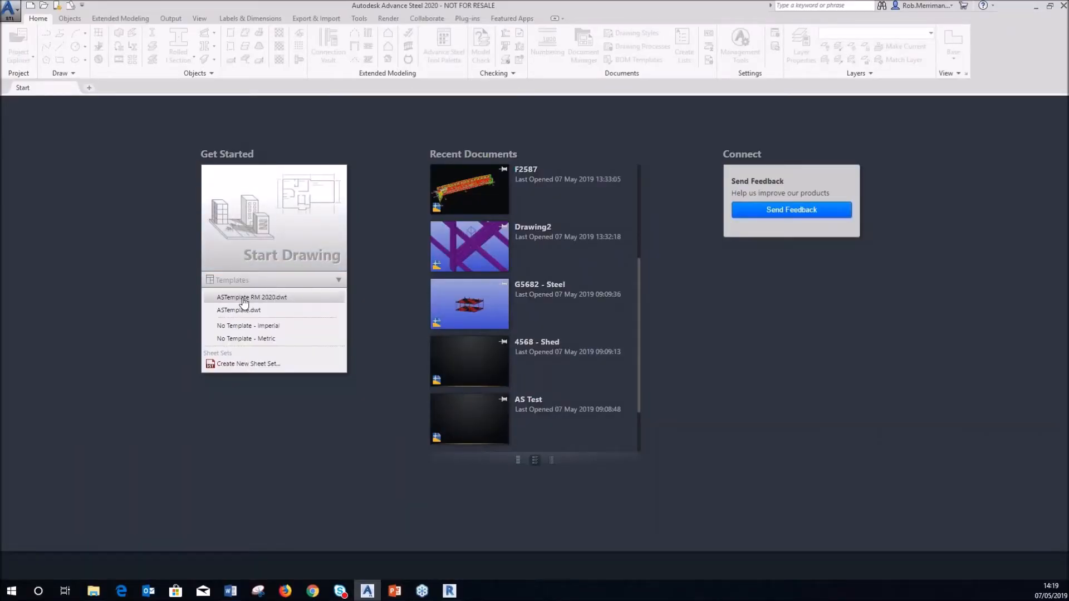
{"action": "left_click", "coordinate": [245, 298]}
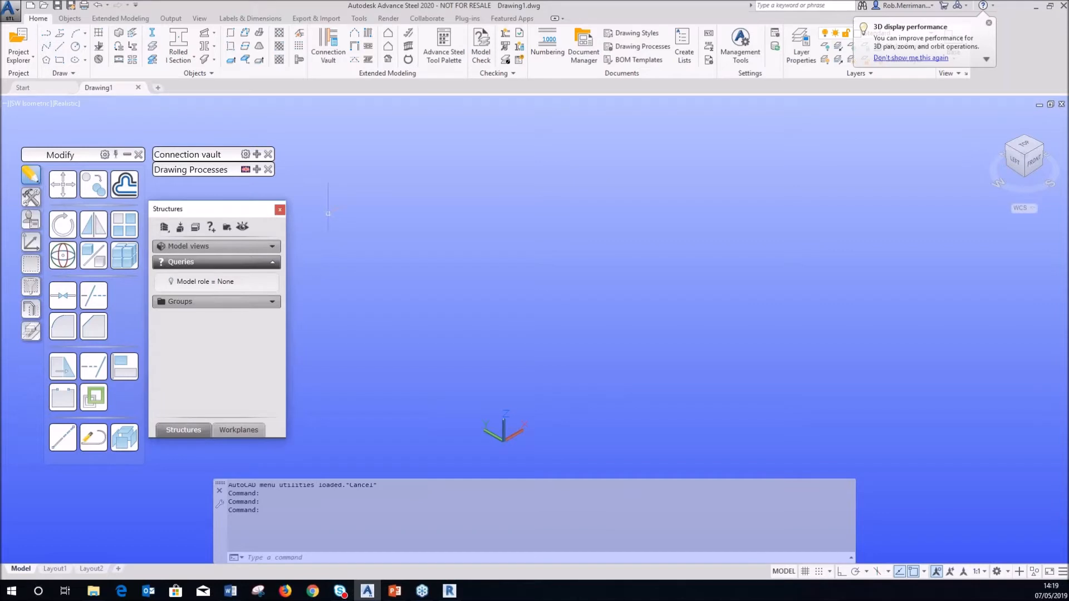
{"action": "left_click", "coordinate": [316, 18]}
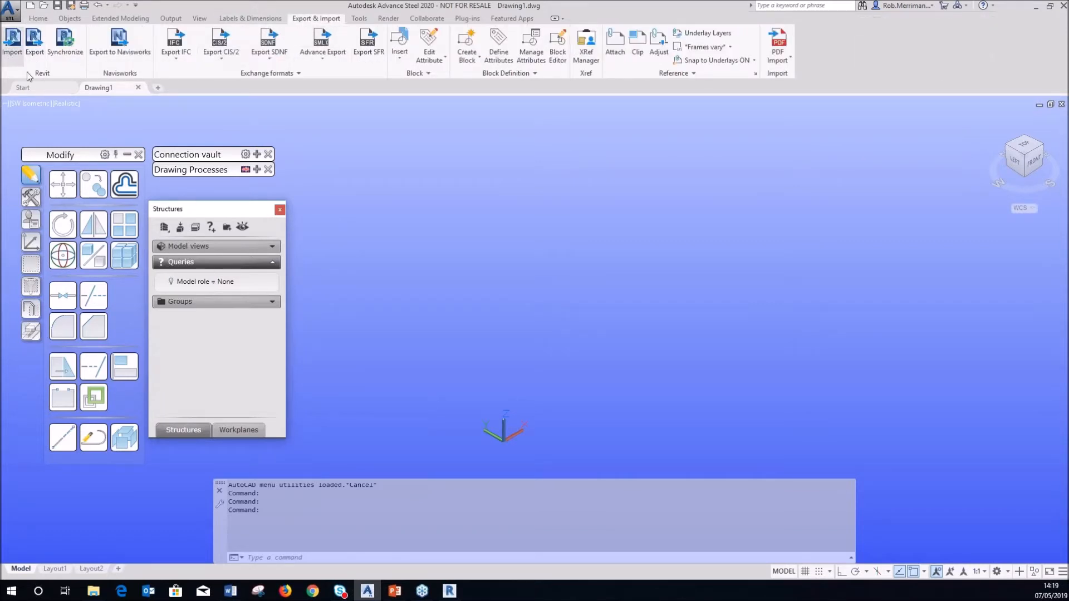
{"action": "left_click", "coordinate": [15, 53]}
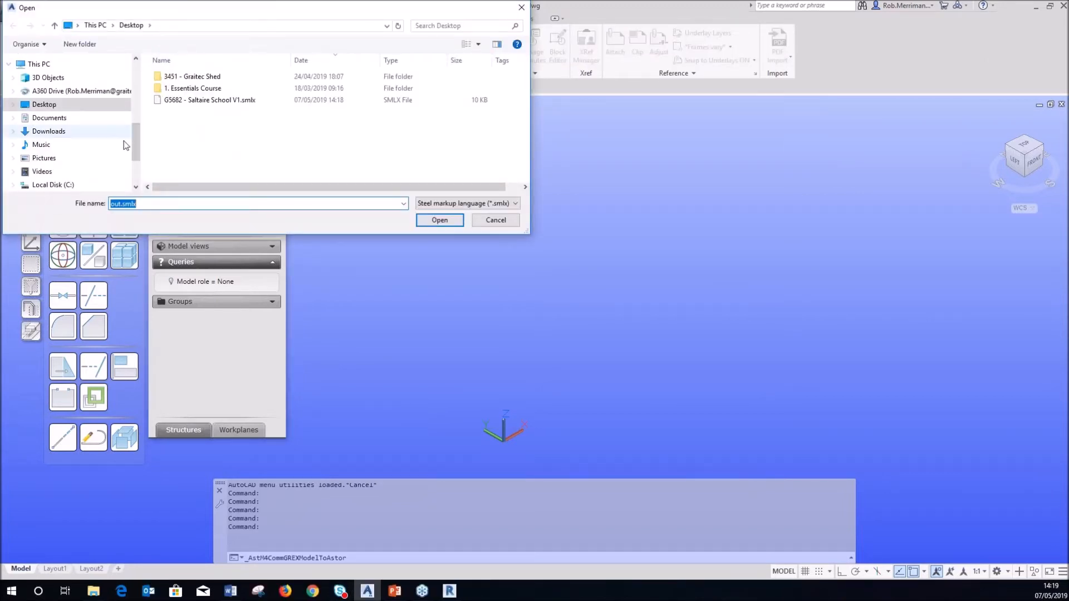
{"action": "left_click", "coordinate": [188, 100]}
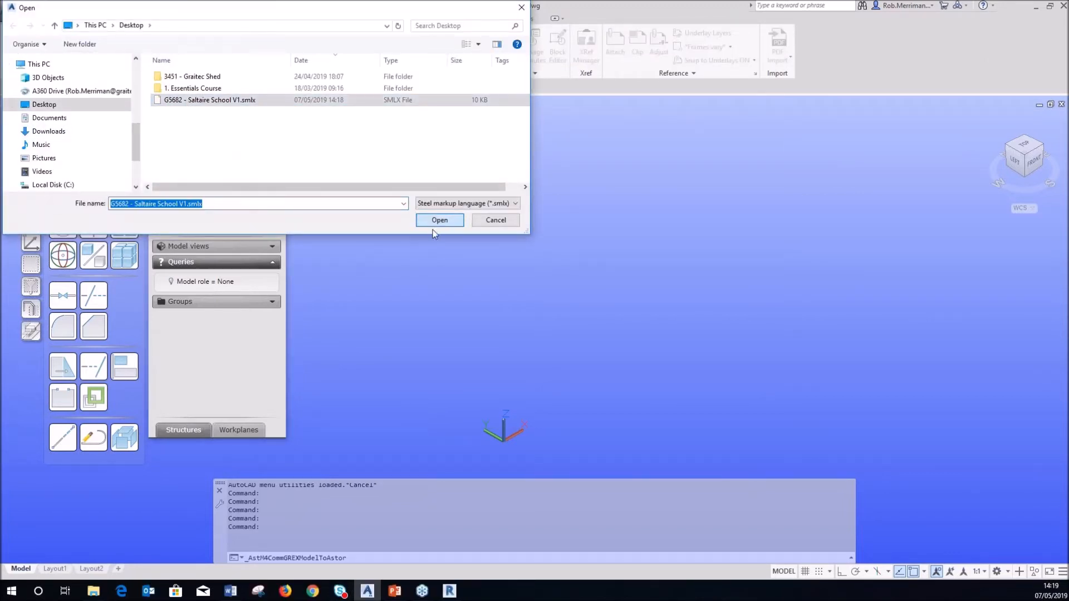
{"action": "left_click", "coordinate": [438, 220]}
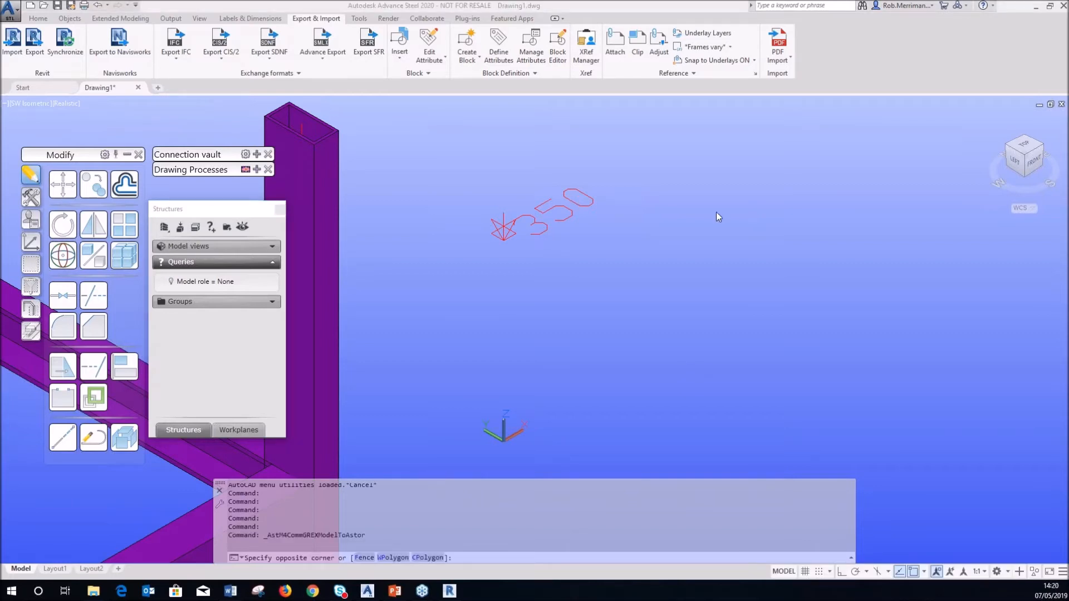
- Check the section and material properties of the upper edge beam and of a floor joist in the imported frame
{"action": "scroll", "coordinate": [721, 232], "scroll_direction": "down", "scroll_amount": 5}
{"action": "left_click", "coordinate": [721, 232]}
{"action": "scroll", "coordinate": [721, 233], "scroll_direction": "down", "scroll_amount": 6}
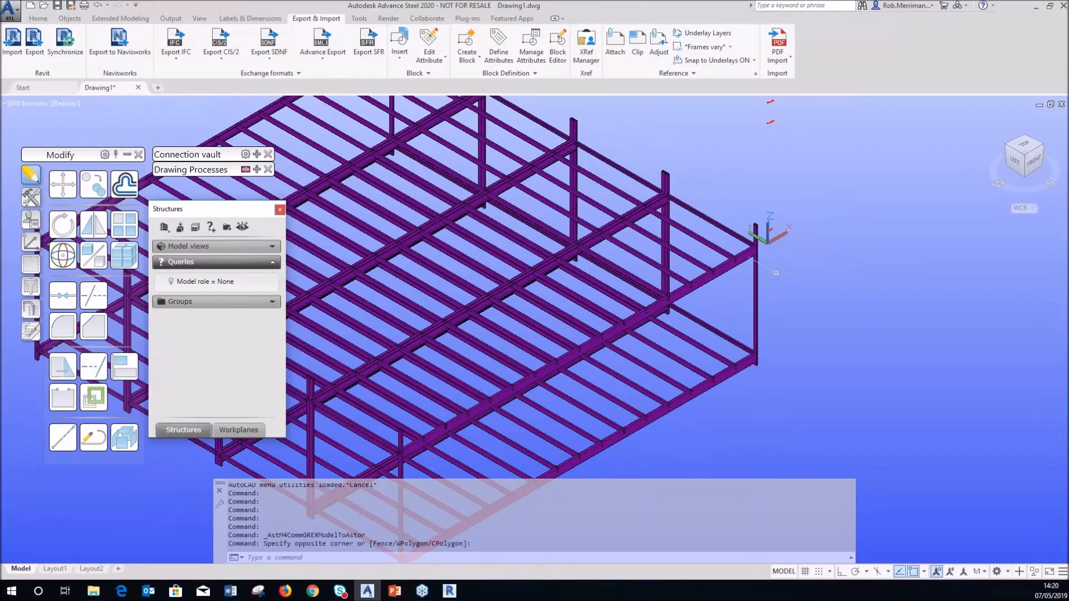
{"action": "key", "text": "Escape"}
{"action": "mouse_move", "coordinate": [758, 259]}
{"action": "middle_mouse_down", "text": "shift"}
{"action": "mouse_move", "coordinate": [738, 274]}
{"action": "mouse_move", "coordinate": [780, 262]}
{"action": "mouse_move", "coordinate": [746, 262]}
{"action": "mouse_move", "coordinate": [763, 276]}
{"action": "middle_mouse_up", "text": "shift"}
{"action": "scroll", "coordinate": [764, 276], "scroll_direction": "up", "scroll_amount": 6}
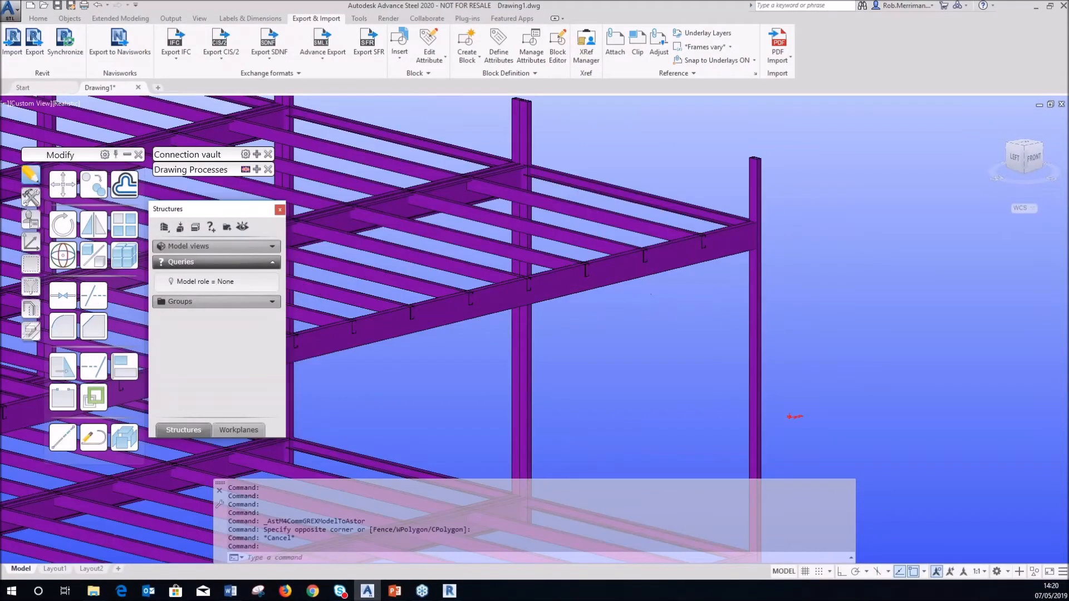
{"action": "double_click", "coordinate": [640, 248]}
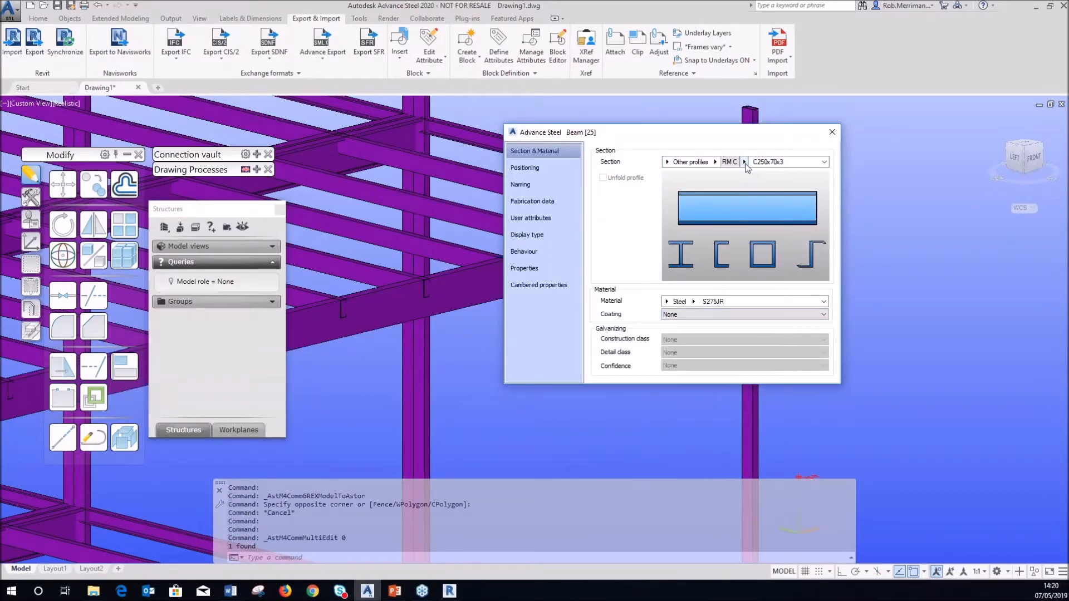
{"action": "key", "text": "Escape"}
{"action": "double_click", "coordinate": [443, 166]}
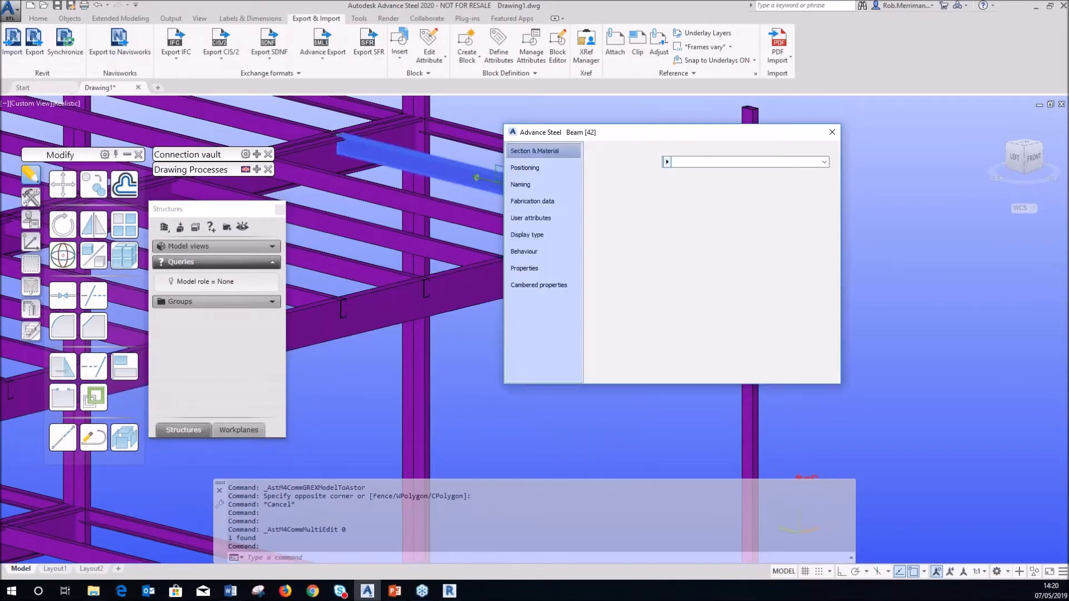
{"action": "key", "text": "Escape"}
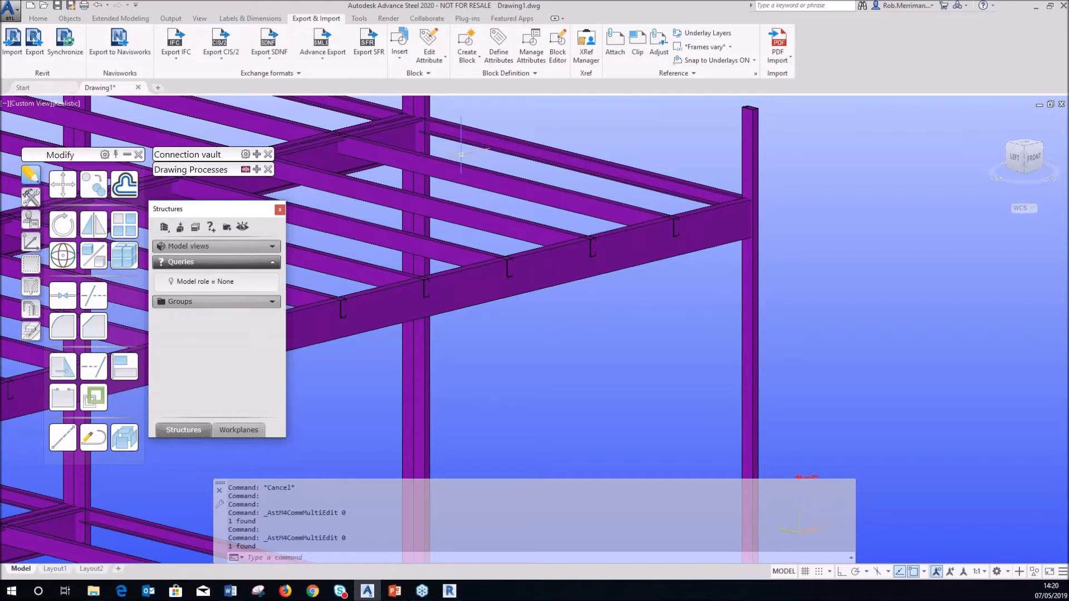
- Close the Structures palette and examine the corner beam-to-column joint and the whole imported frame
{"action": "scroll", "coordinate": [461, 154], "scroll_direction": "down", "scroll_amount": 6}
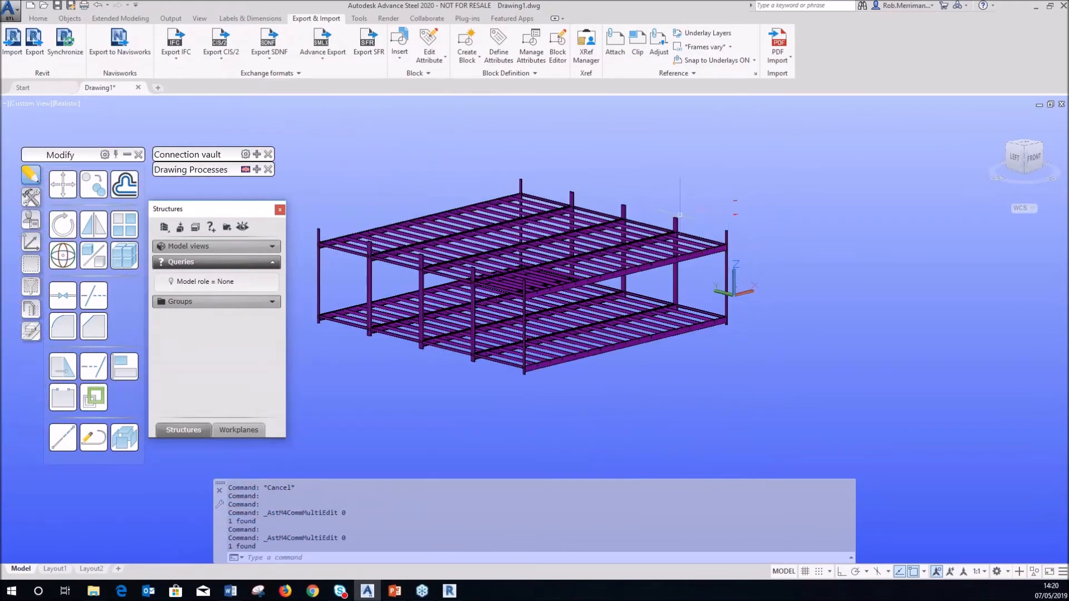
{"action": "left_click", "coordinate": [279, 210]}
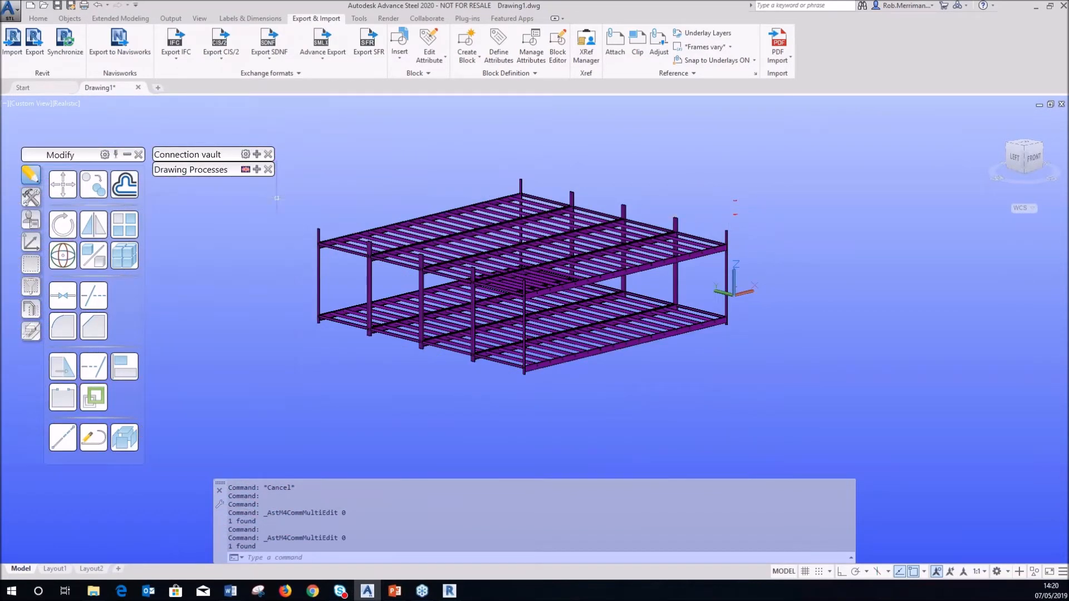
{"action": "scroll", "coordinate": [705, 261], "scroll_direction": "up", "scroll_amount": 6}
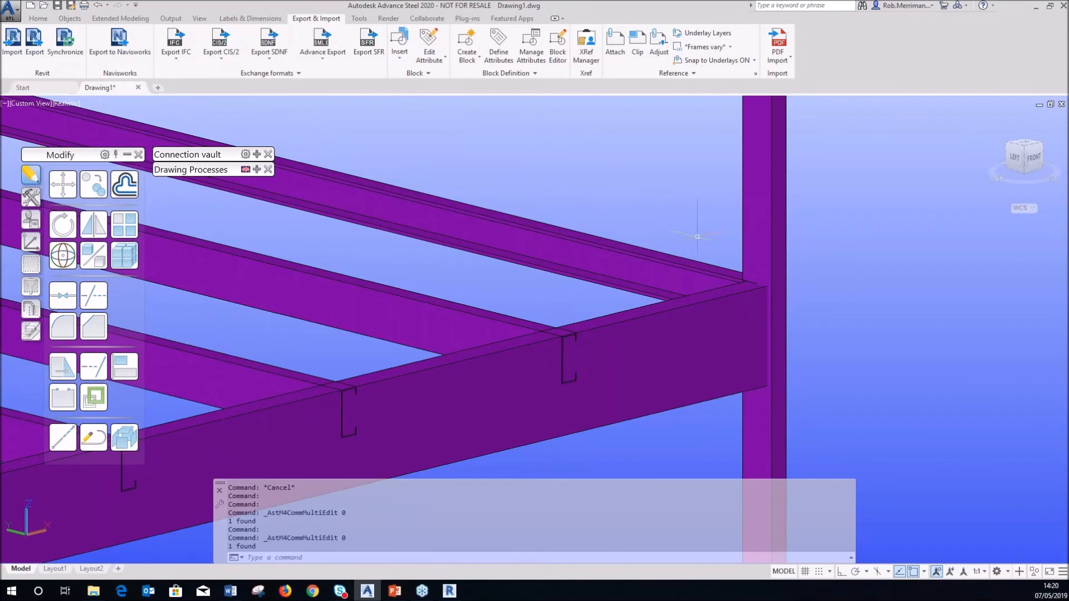
{"action": "scroll", "coordinate": [699, 223], "scroll_direction": "down", "scroll_amount": 2}
{"action": "scroll", "coordinate": [723, 312], "scroll_direction": "down", "scroll_amount": 3}
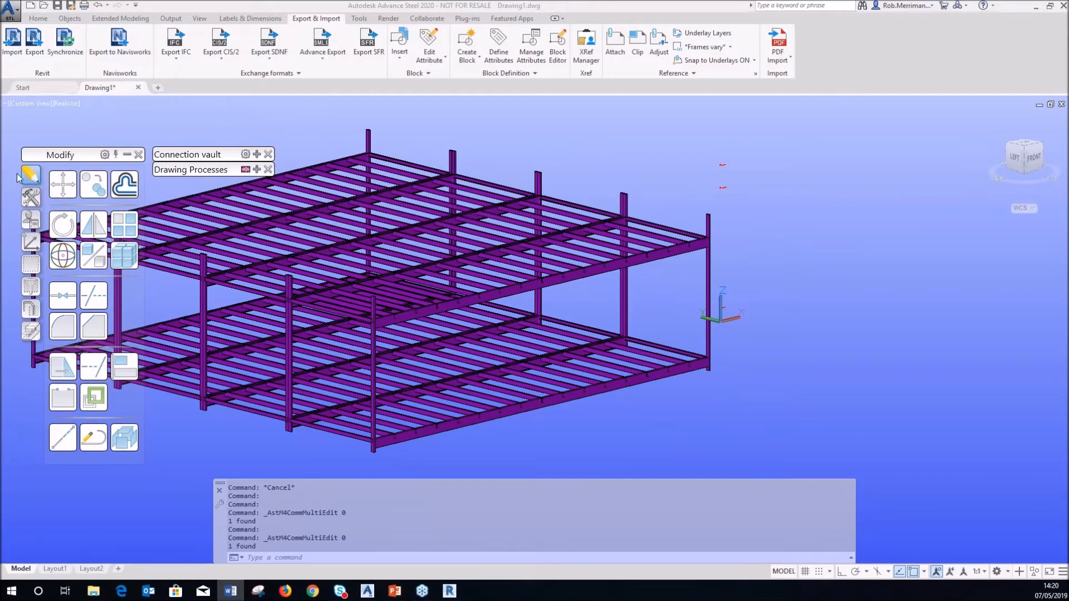
{"action": "left_click", "coordinate": [542, 178]}
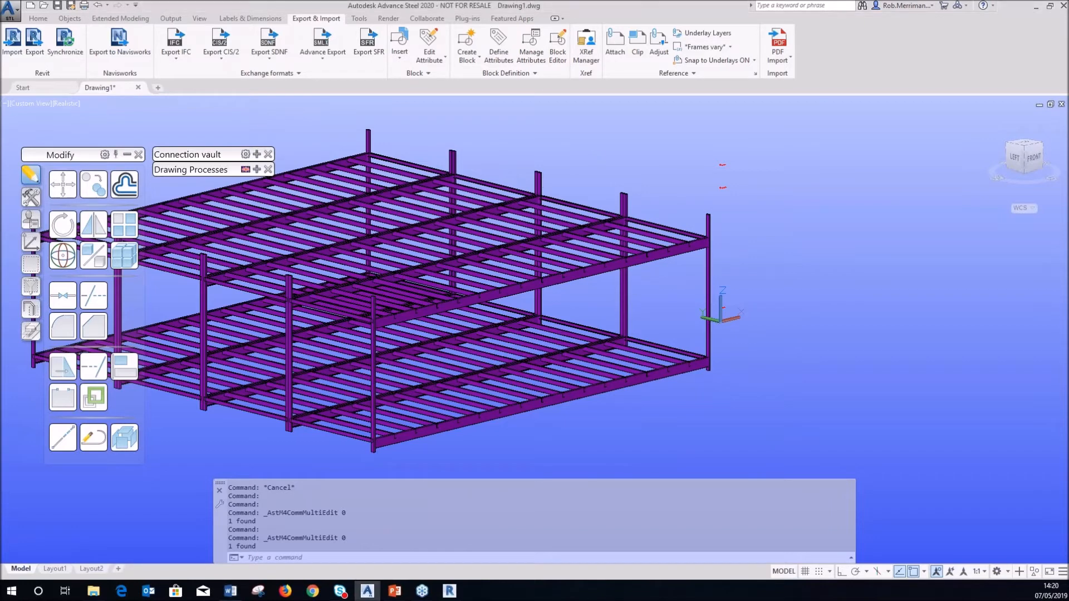
- Expand the Connection vault, show the plates-at-beam joints and bring the frame's lower corner into view
{"action": "left_click", "coordinate": [256, 156]}
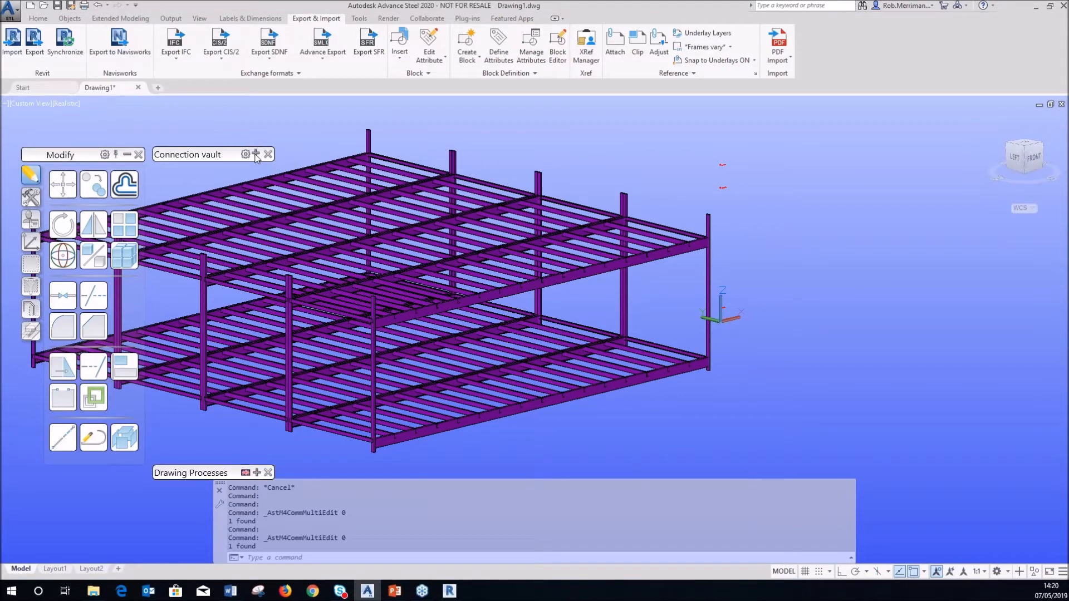
{"action": "left_click", "coordinate": [164, 198]}
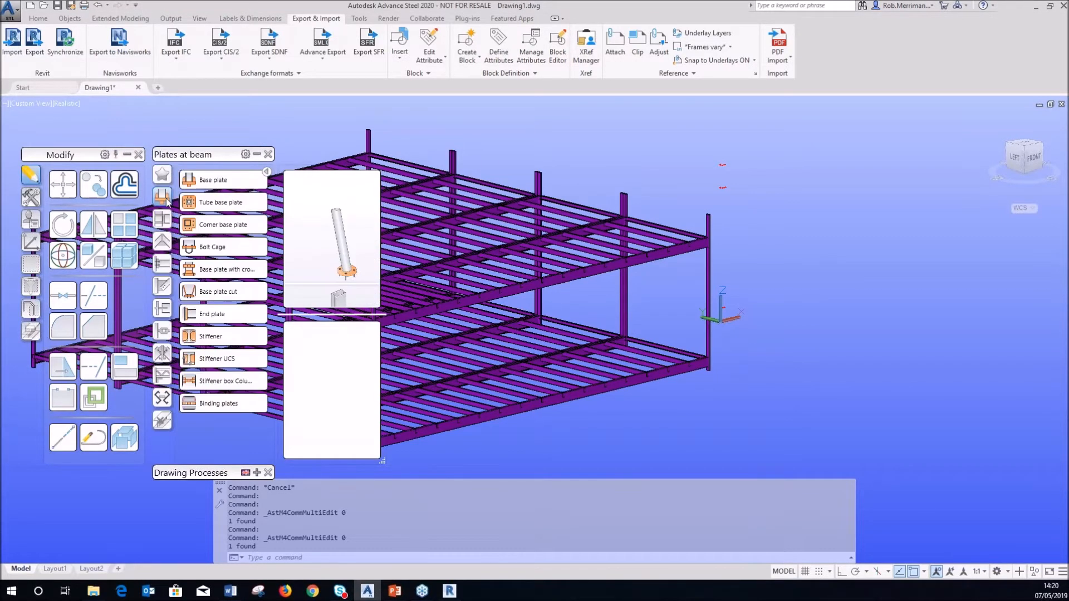
{"action": "left_click", "coordinate": [817, 239]}
{"action": "left_click", "coordinate": [872, 255]}
{"action": "scroll", "coordinate": [933, 286], "scroll_direction": "down", "scroll_amount": 5}
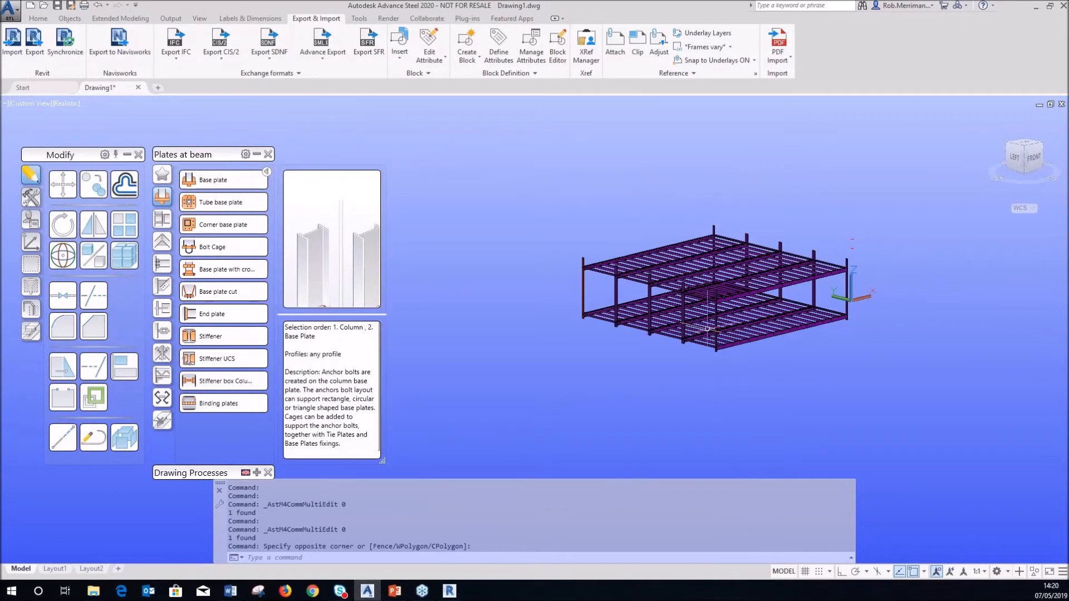
{"action": "scroll", "coordinate": [705, 317], "scroll_direction": "up", "scroll_amount": 5}
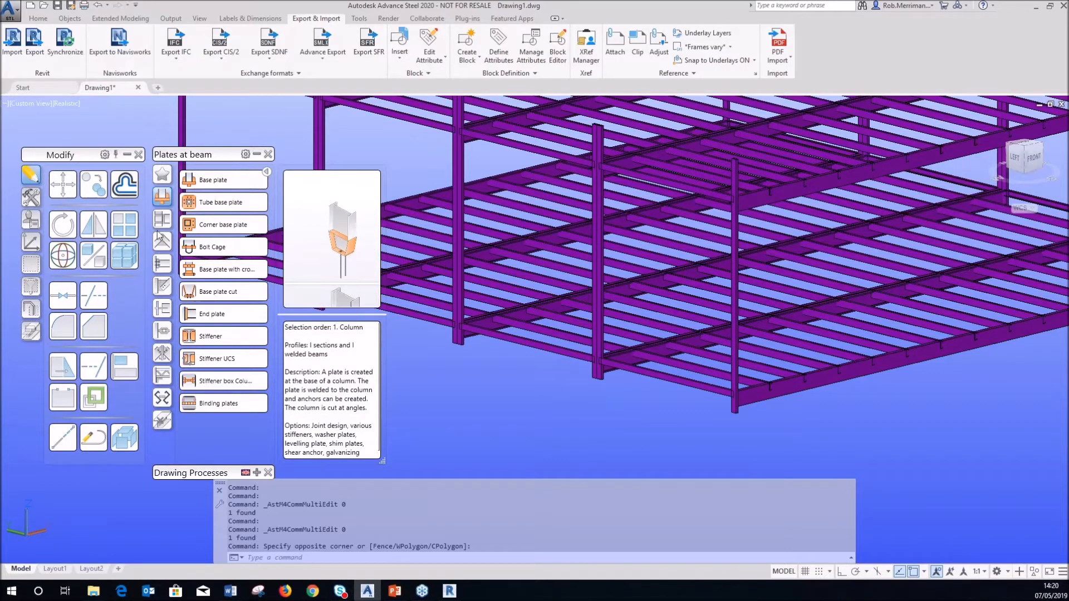
- Connect the lower edge beam to the foot of the corner column with a Fin plate joint from the platform beam connections
{"action": "left_click", "coordinate": [161, 266]}
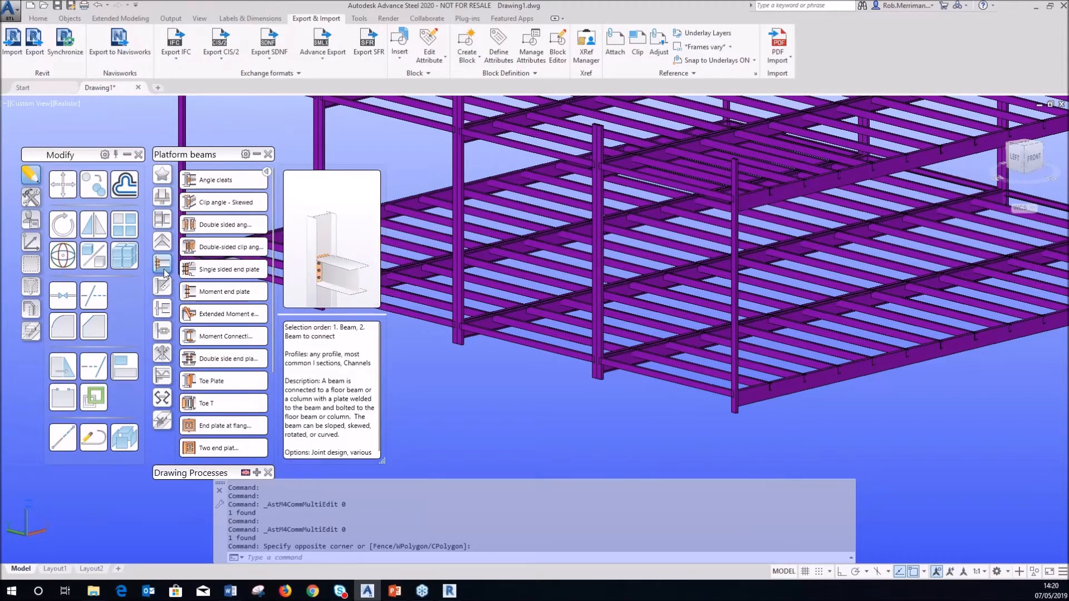
{"action": "scroll", "coordinate": [207, 297], "scroll_direction": "down", "scroll_amount": 3}
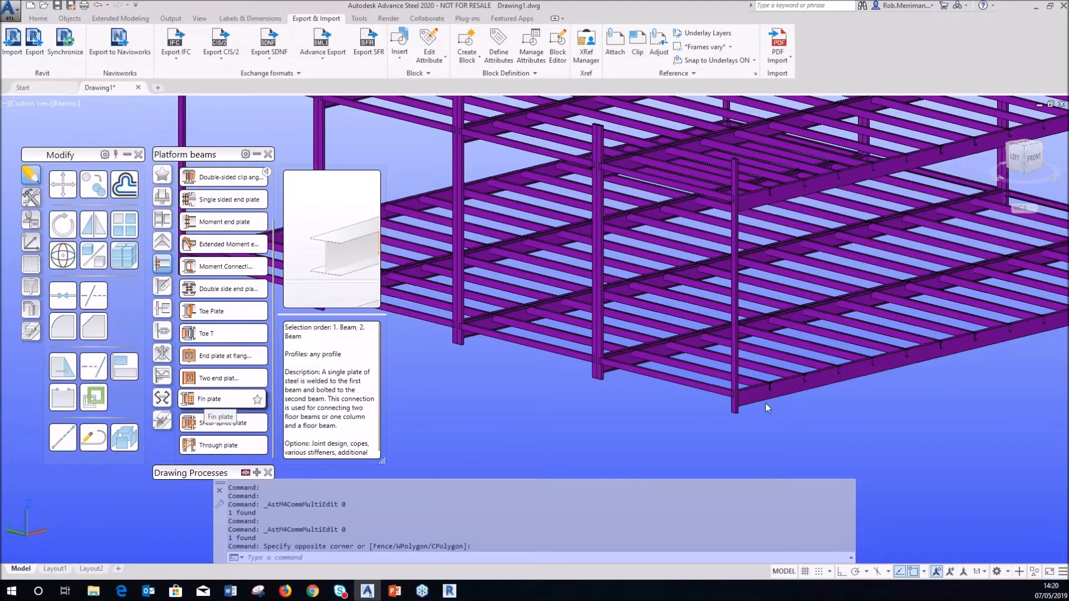
{"action": "scroll", "coordinate": [769, 406], "scroll_direction": "up", "scroll_amount": 5}
{"action": "left_click", "coordinate": [661, 416]}
{"action": "key", "text": "Return"}
{"action": "left_click", "coordinate": [710, 372]}
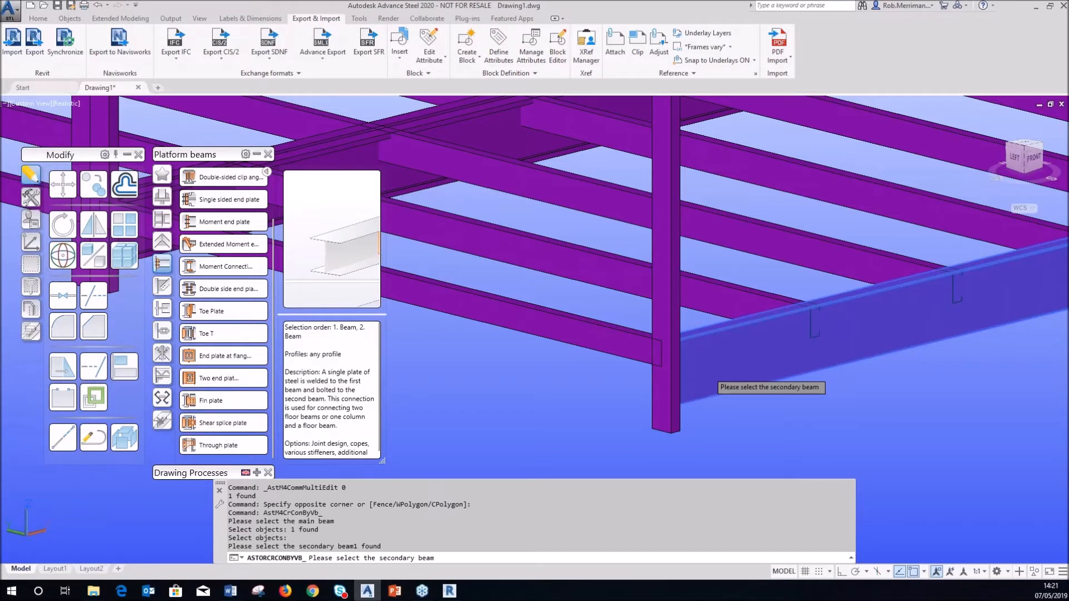
{"action": "key", "text": "Return"}
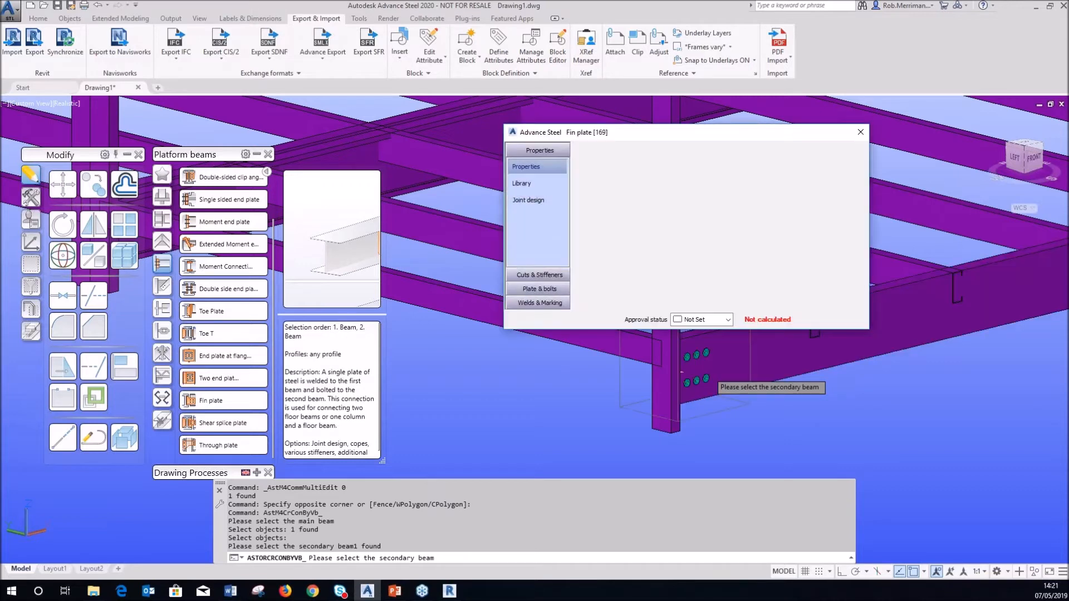
- Inspect the fin plate's bolts and its library entry RM C250x70x3, including the section values, and close the joint properties
{"action": "left_click_drag", "start_coordinate": [779, 136], "coordinate": [692, 127]}
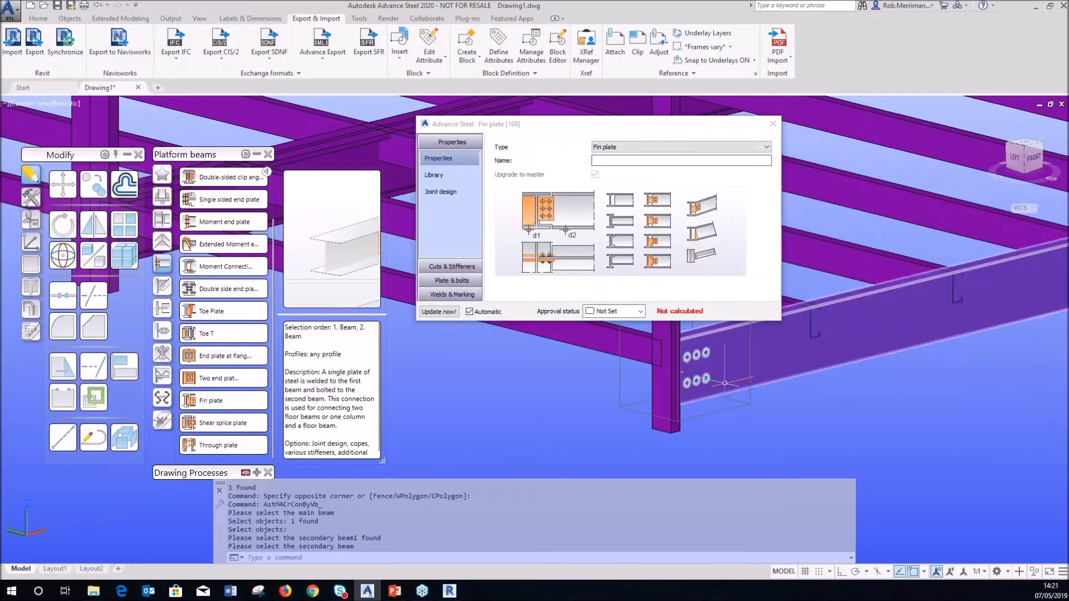
{"action": "scroll", "coordinate": [708, 375], "scroll_direction": "up", "scroll_amount": 3}
{"action": "scroll", "coordinate": [708, 374], "scroll_direction": "down", "scroll_amount": 6}
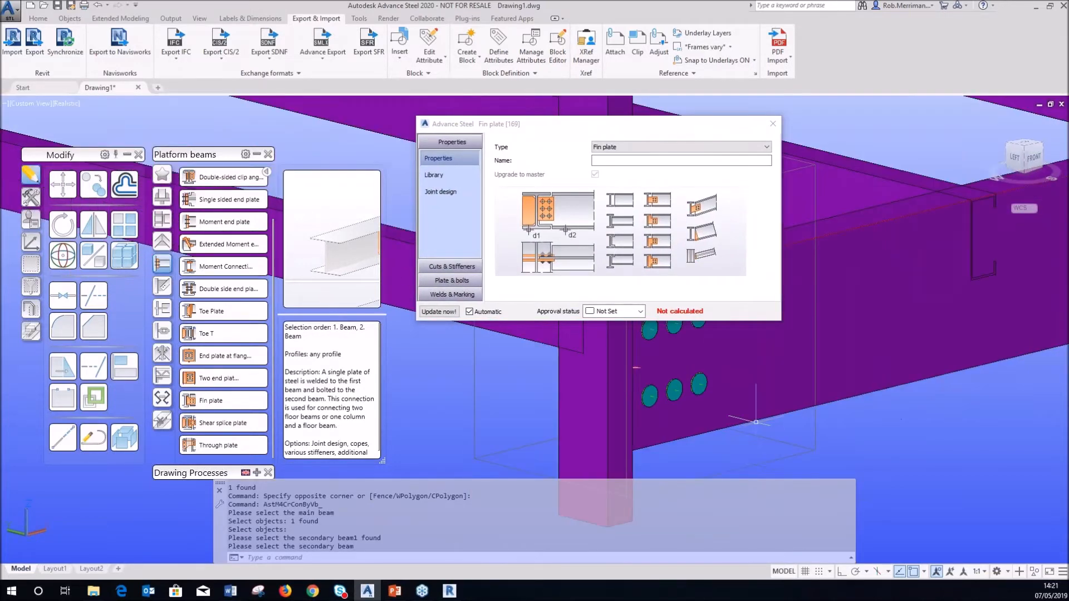
{"action": "middle_click_drag", "start_coordinate": [707, 375], "coordinate": [640, 411], "text": "shift"}
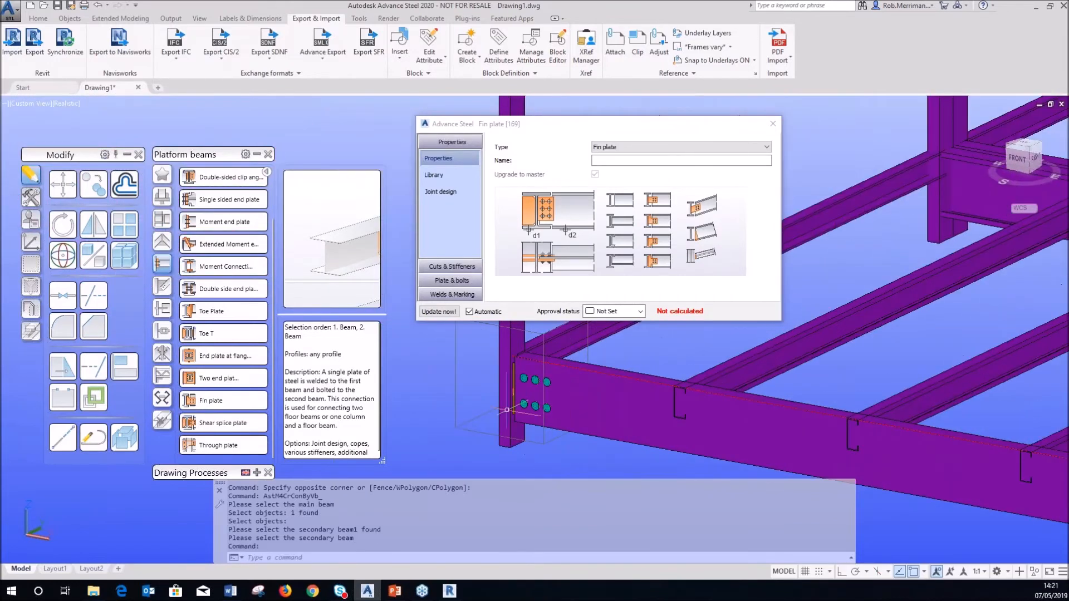
{"action": "scroll", "coordinate": [511, 409], "scroll_direction": "up", "scroll_amount": 4}
{"action": "scroll", "coordinate": [511, 408], "scroll_direction": "down", "scroll_amount": 2}
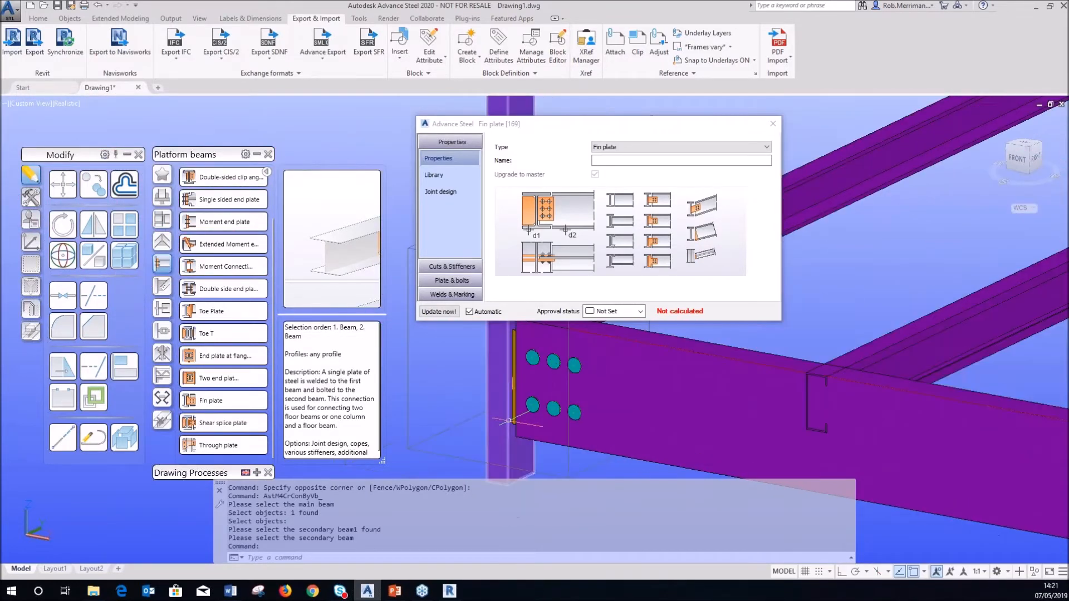
{"action": "left_click", "coordinate": [434, 177]}
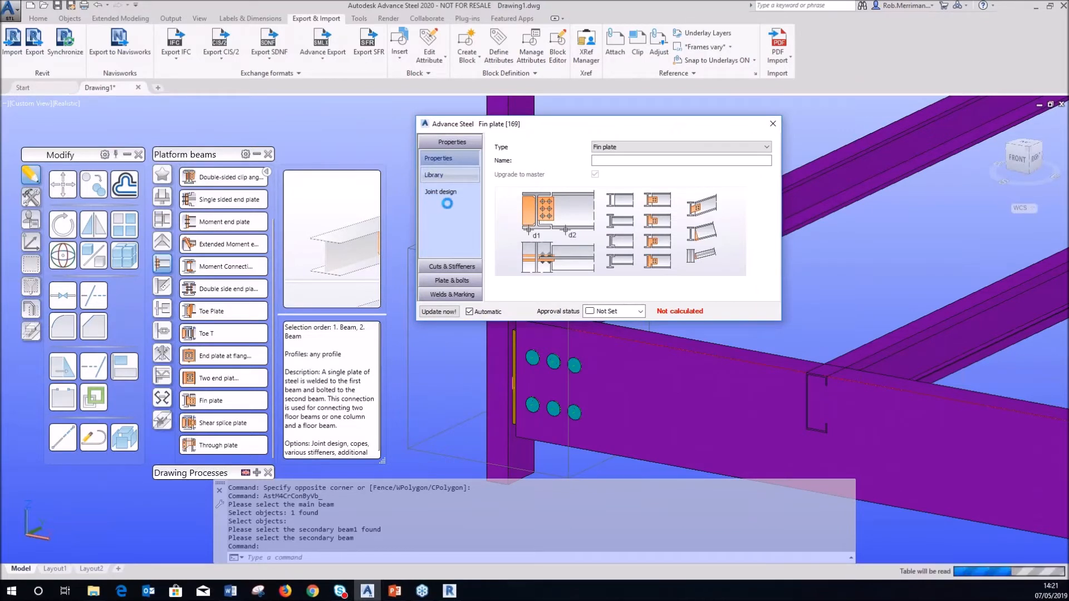
{"action": "left_click_drag", "start_coordinate": [773, 179], "coordinate": [778, 249]}
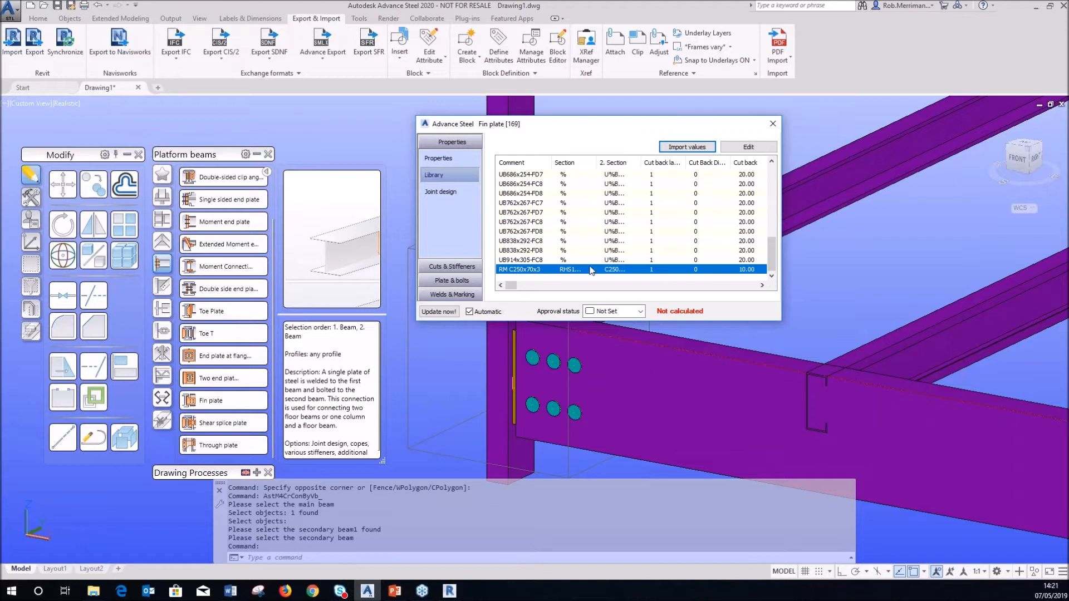
{"action": "left_click_drag", "start_coordinate": [608, 162], "coordinate": [626, 162]}
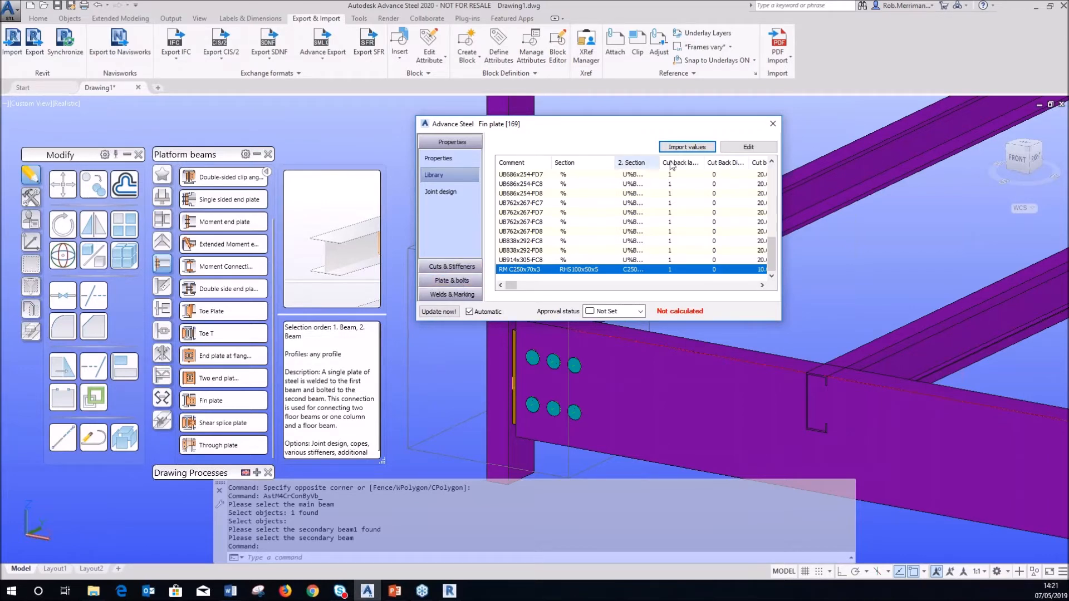
{"action": "left_click", "coordinate": [773, 124]}
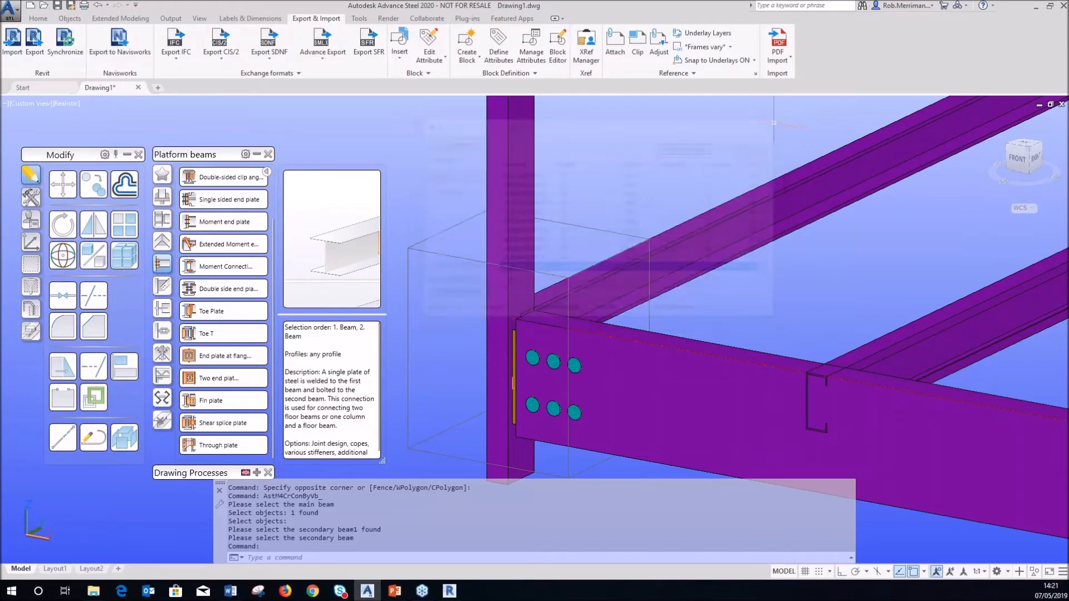
{"action": "middle_click_drag", "start_coordinate": [734, 133], "coordinate": [563, 194], "text": "shift"}
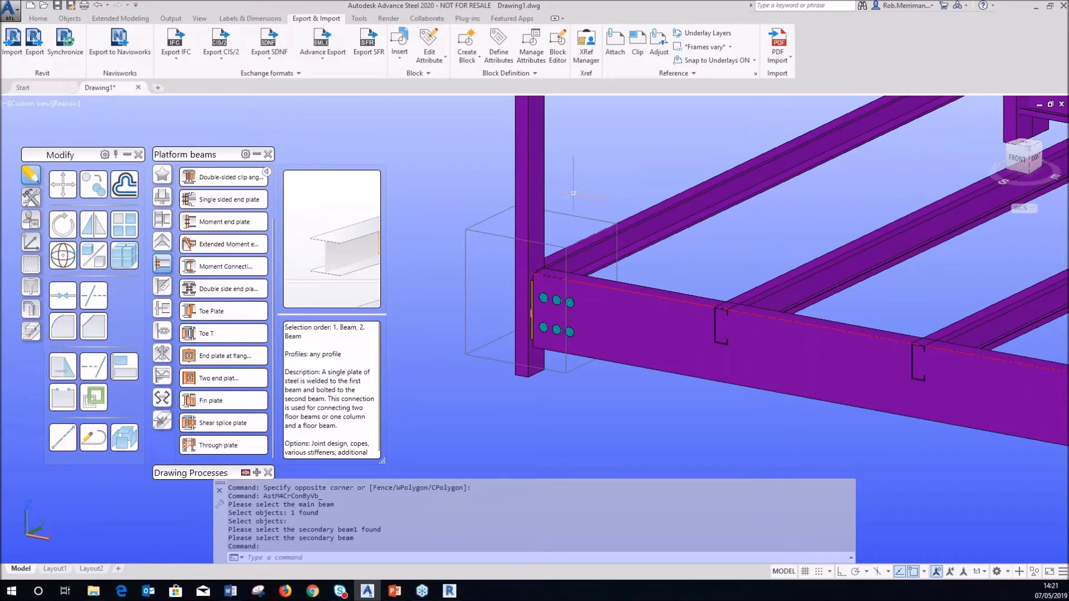
- Show the plates-at-beam joints in the Connection vault and switch the model view to 2D Wireframe
{"action": "left_click", "coordinate": [230, 591]}
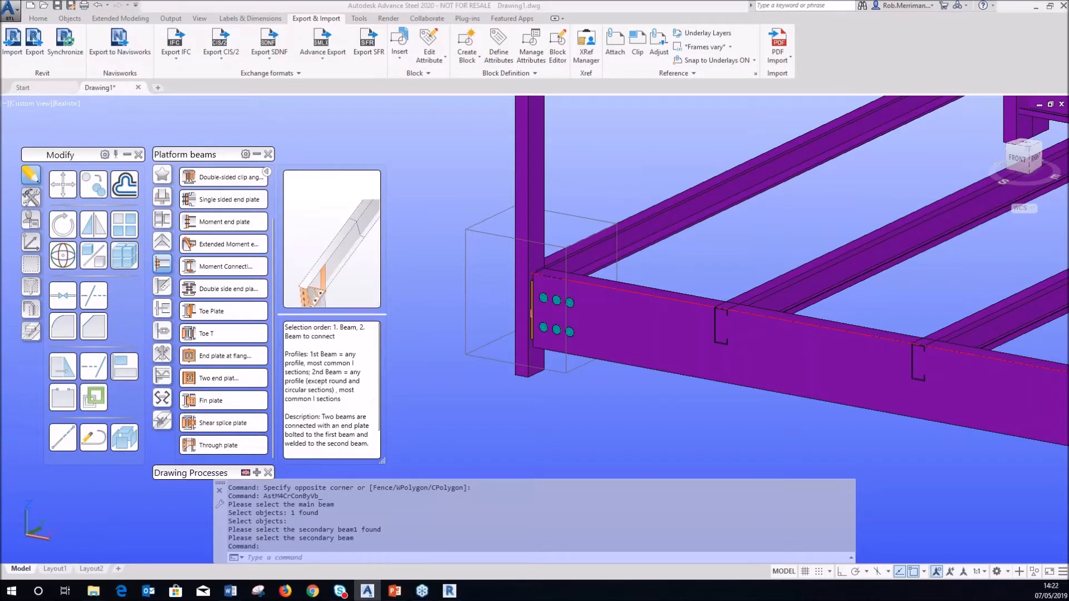
{"action": "left_click", "coordinate": [162, 197]}
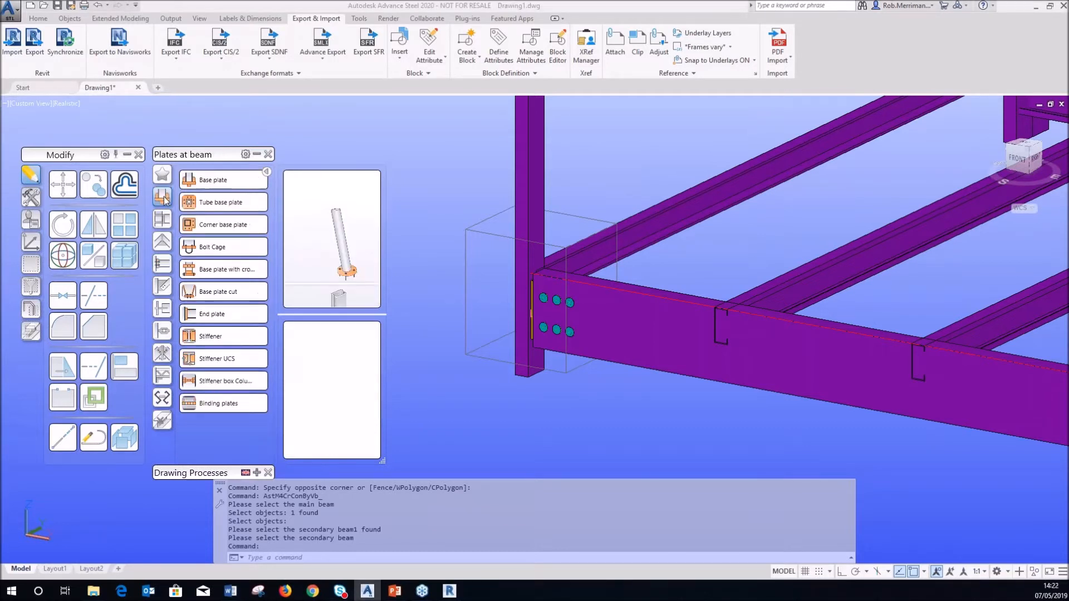
{"action": "left_click", "coordinate": [66, 104]}
{"action": "left_click", "coordinate": [89, 129]}
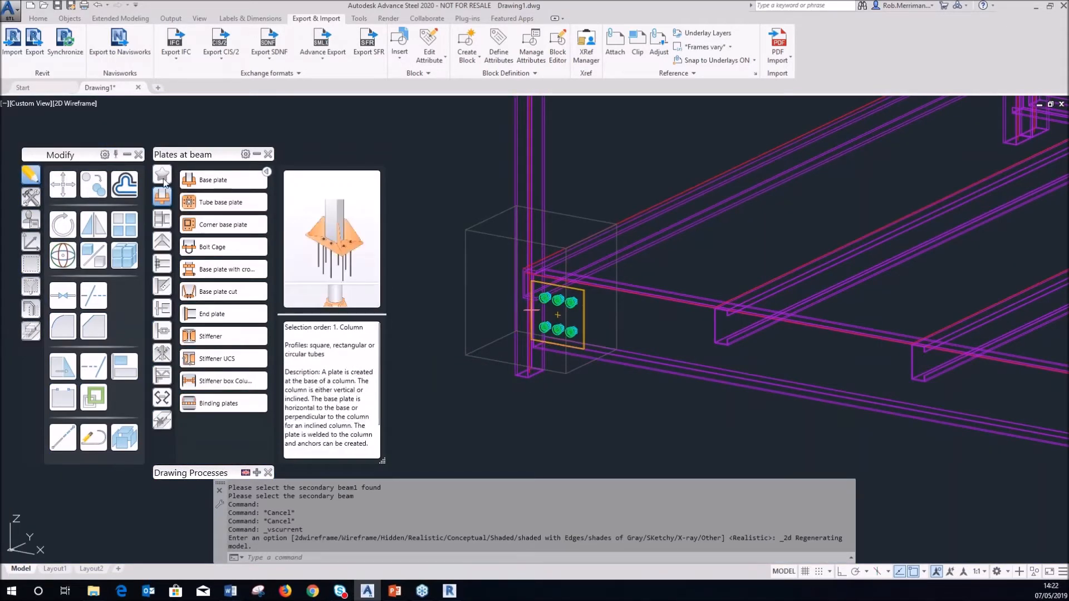
- Add a Stiffener box Column joint to the corner column at its bottom end point
{"action": "left_click", "coordinate": [227, 382]}
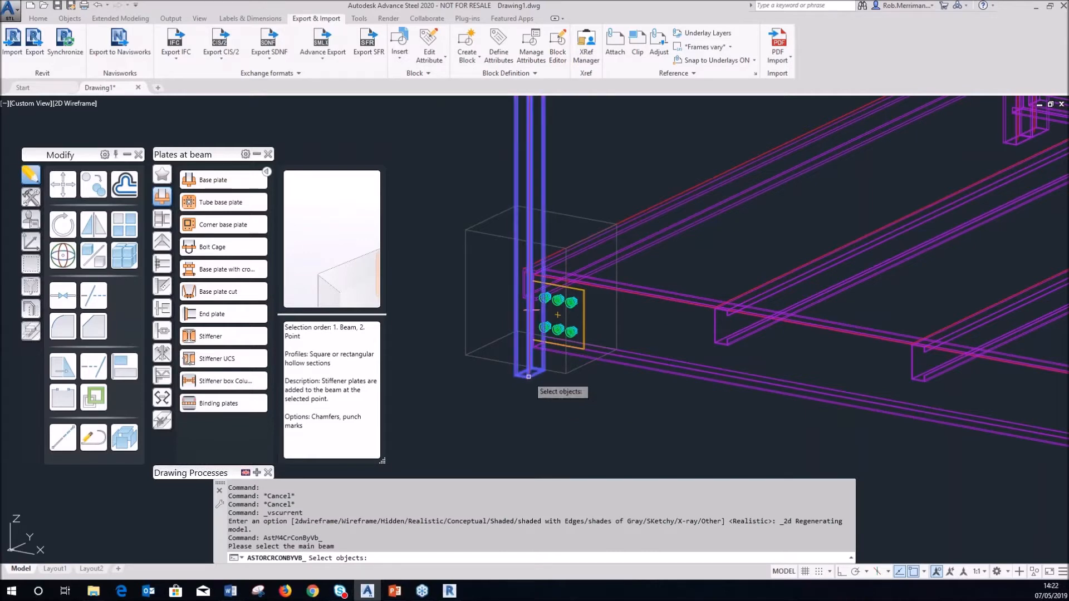
{"action": "left_click", "coordinate": [535, 372]}
{"action": "key", "text": "Return"}
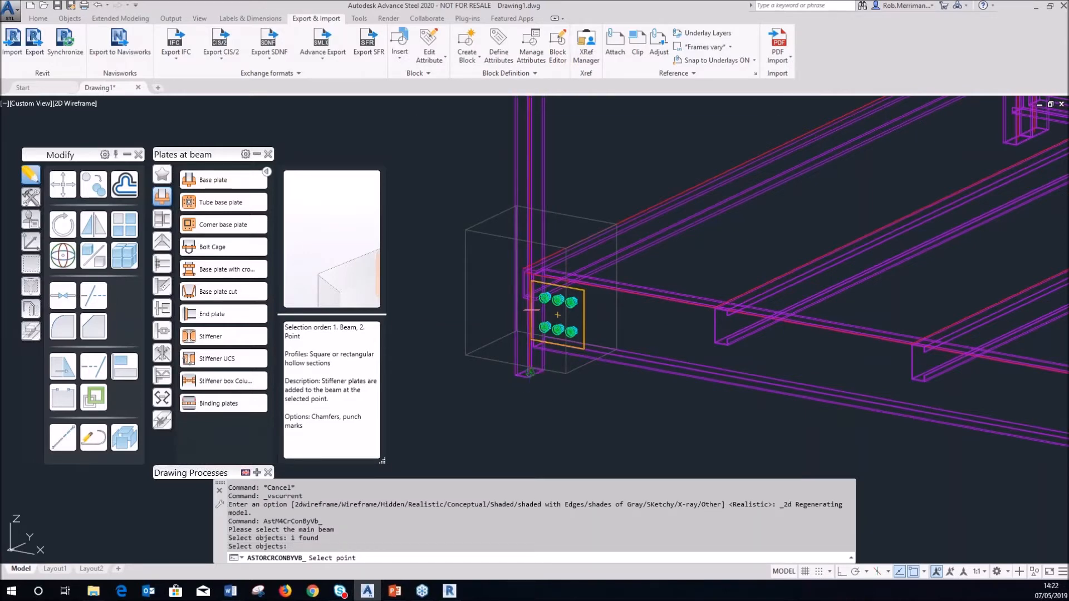
{"action": "left_click", "coordinate": [530, 372]}
{"action": "scroll", "coordinate": [537, 372], "scroll_direction": "up", "scroll_amount": 5}
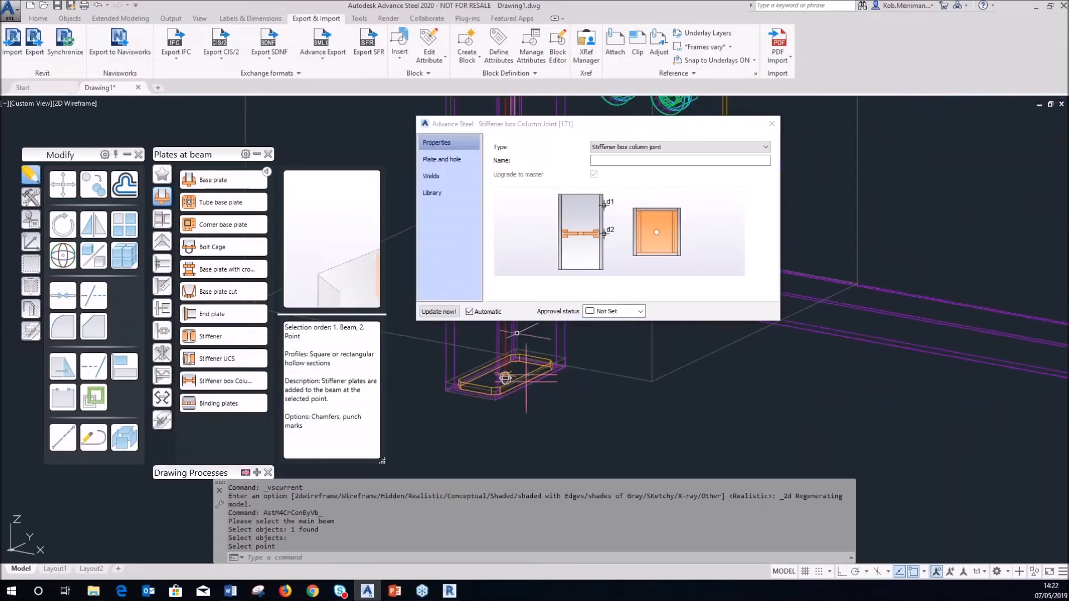
- Check the stiffener joint's library entry 100x50 BTM, close the joint properties and examine the plate inside the column foot
{"action": "left_click", "coordinate": [446, 194]}
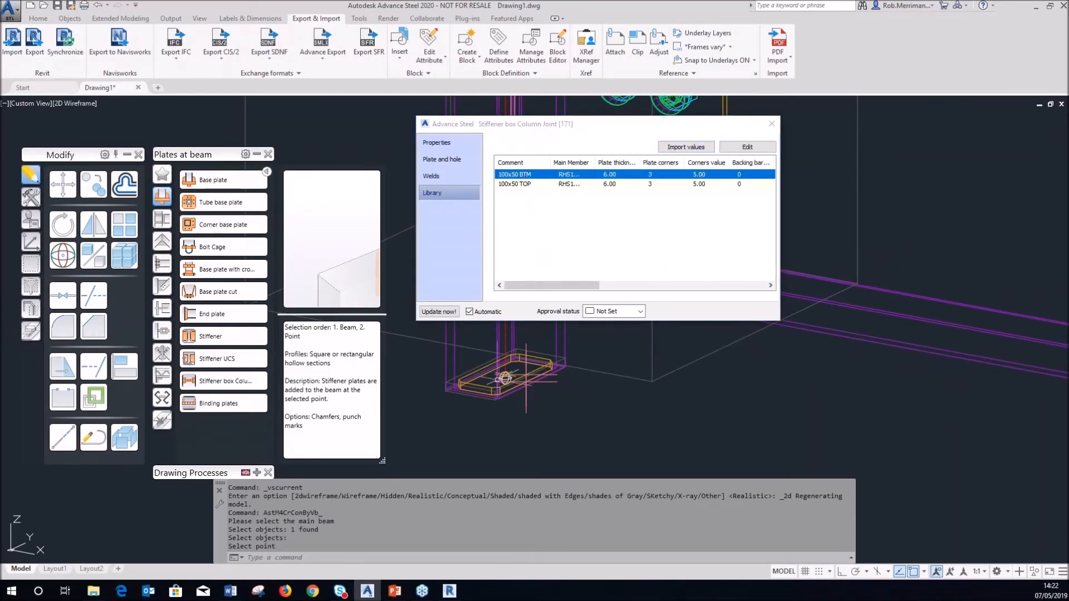
{"action": "left_click", "coordinate": [771, 123]}
{"action": "scroll", "coordinate": [502, 378], "scroll_direction": "up", "scroll_amount": 5}
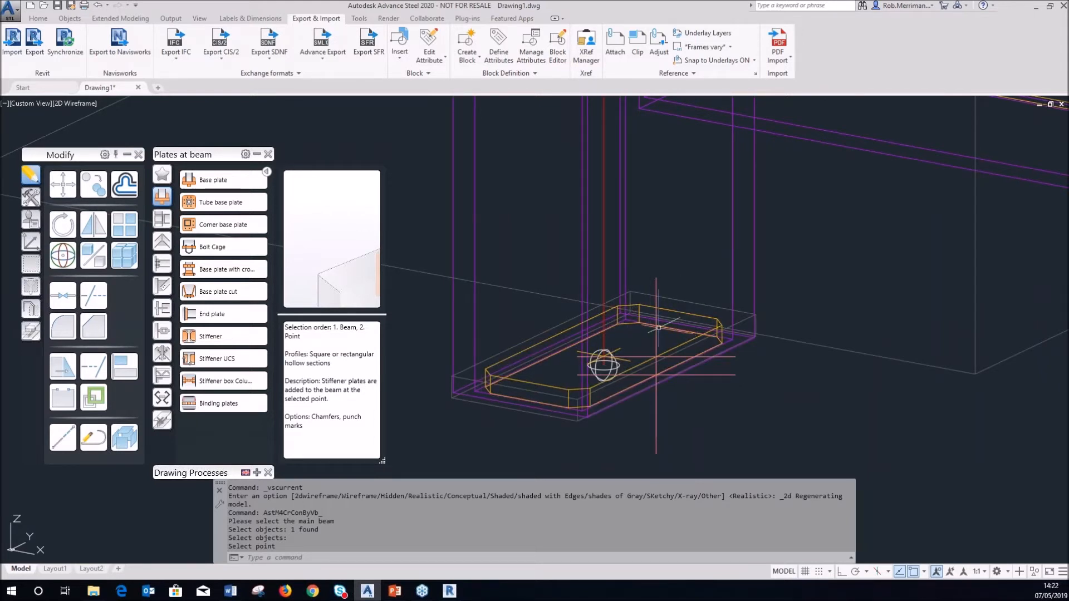
{"action": "scroll", "coordinate": [662, 329], "scroll_direction": "down", "scroll_amount": 2}
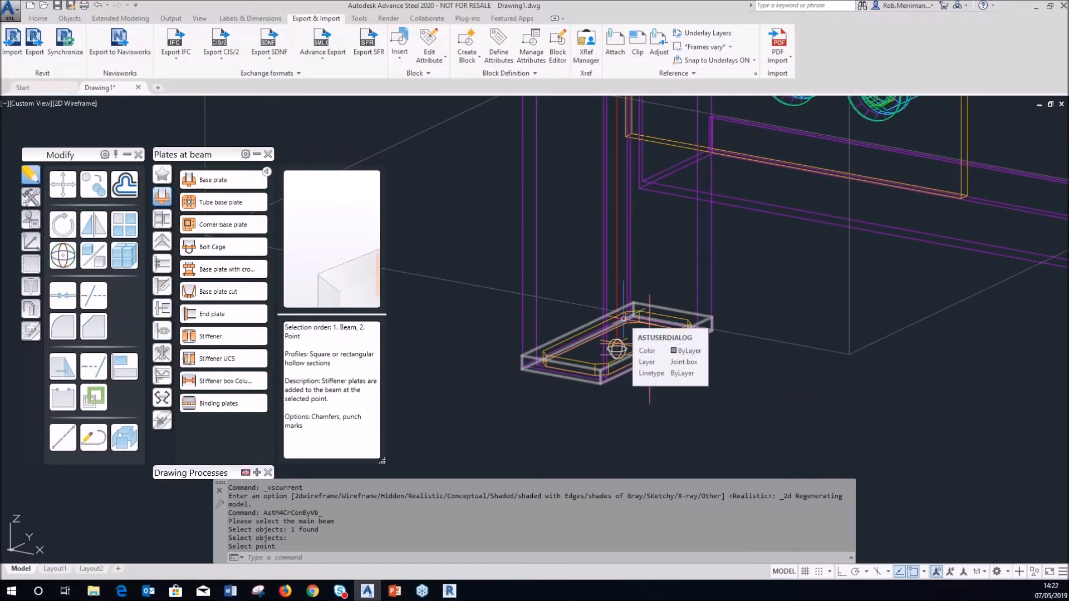
{"action": "scroll", "coordinate": [501, 342], "scroll_direction": "down", "scroll_amount": 4}
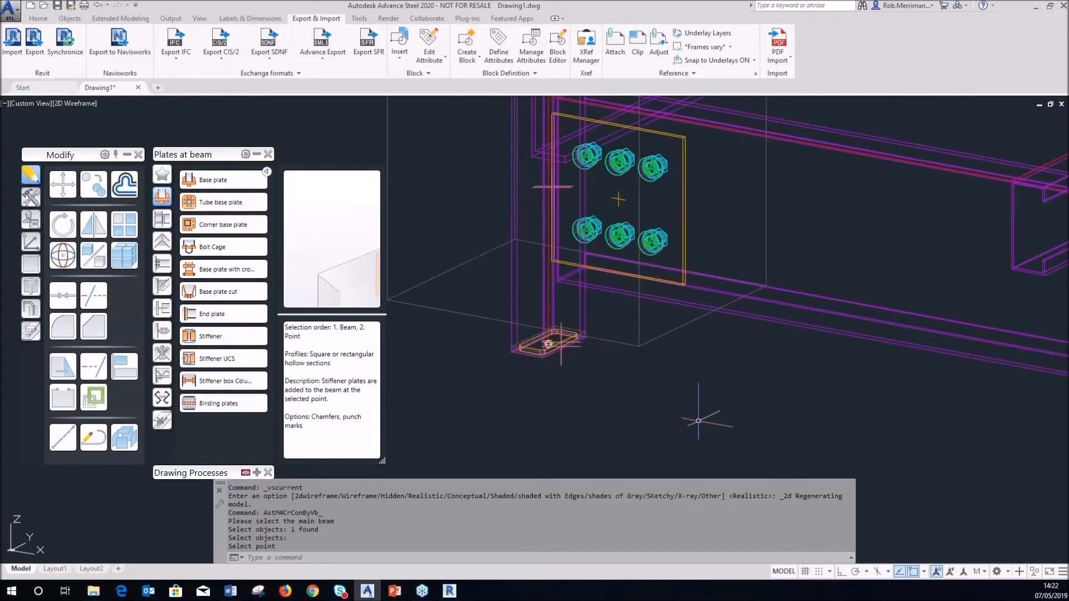
- Run a collision check on the column, edge beam and joint parts at the lower corner, and close the notifications
{"action": "left_click", "coordinate": [699, 426]}
{"action": "scroll", "coordinate": [686, 426], "scroll_direction": "down", "scroll_amount": 2}
{"action": "left_click", "coordinate": [557, 165]}
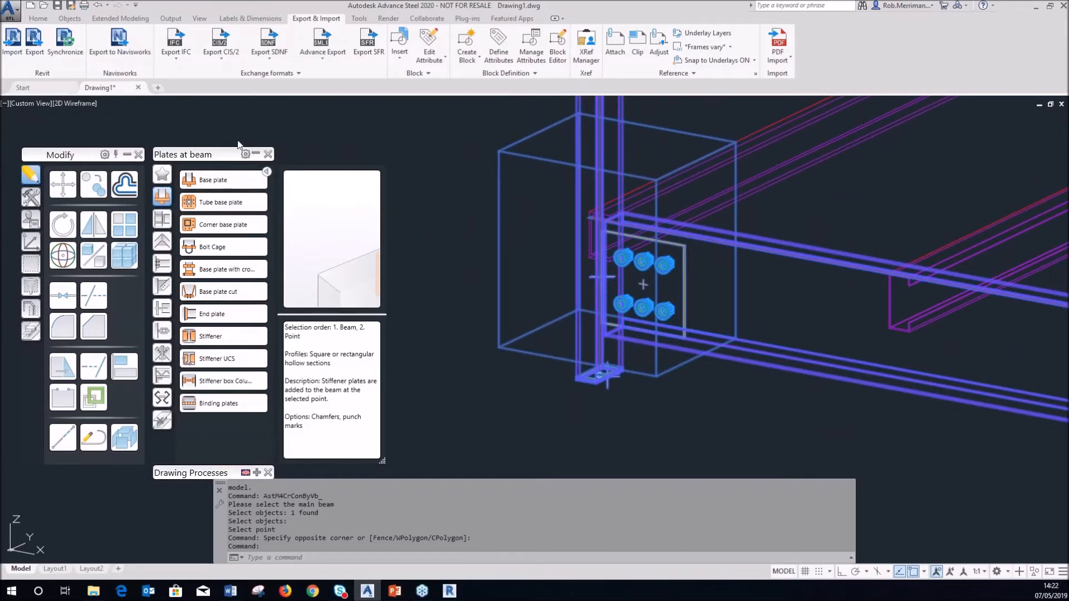
{"action": "left_click", "coordinate": [38, 18]}
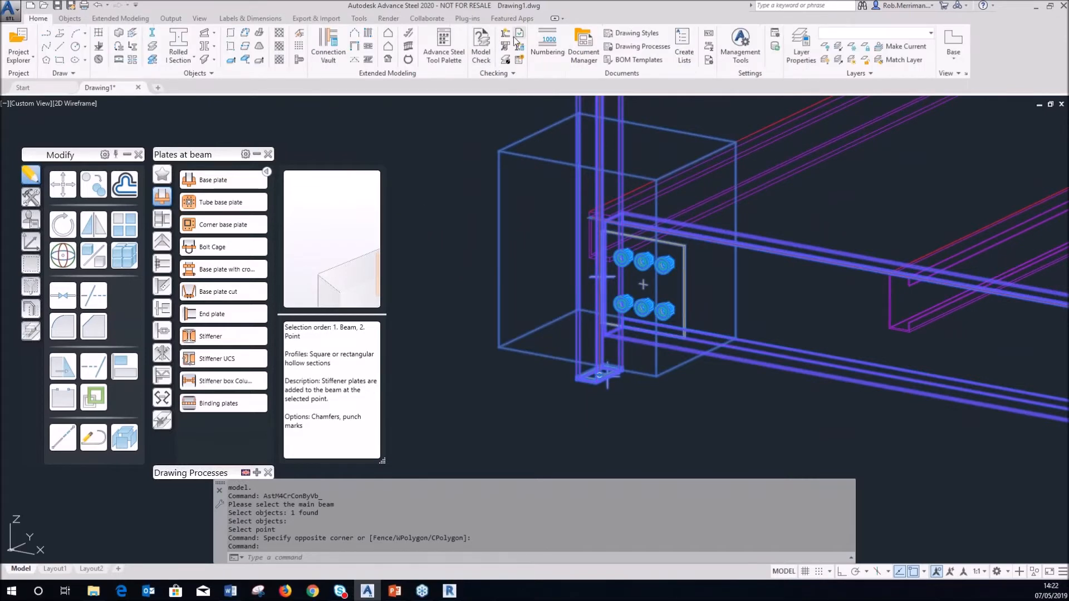
{"action": "left_click", "coordinate": [505, 36]}
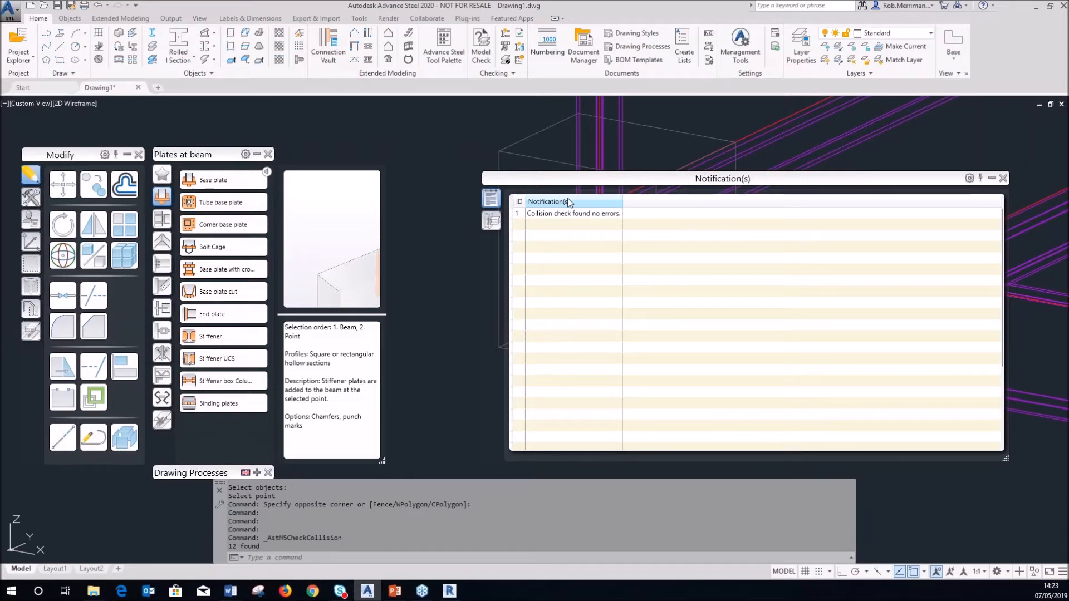
{"action": "left_click", "coordinate": [1002, 178]}
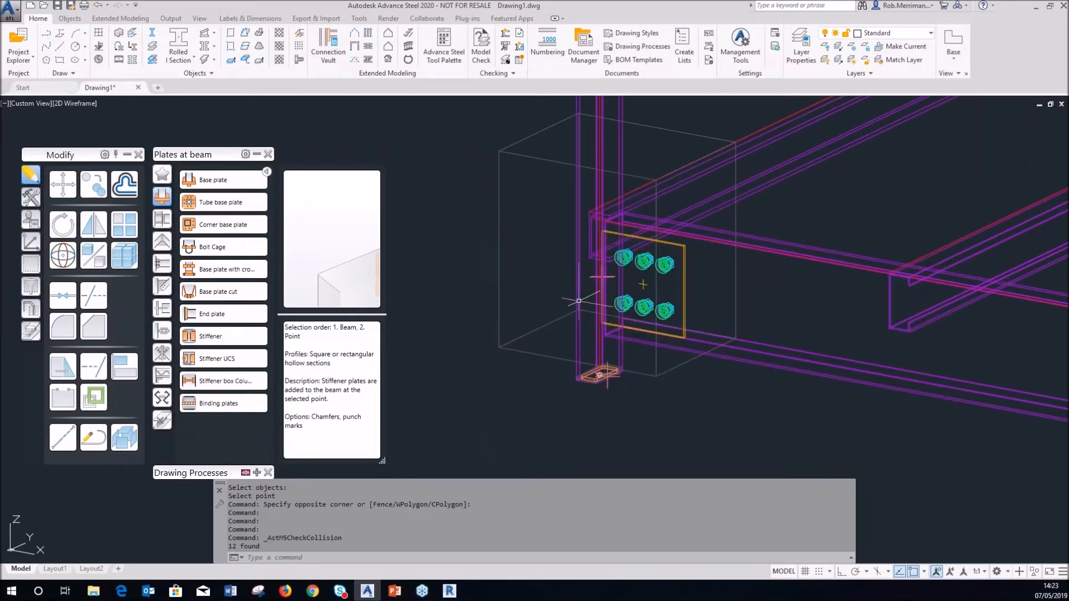
{"action": "scroll", "coordinate": [632, 373], "scroll_direction": "up", "scroll_amount": 3}
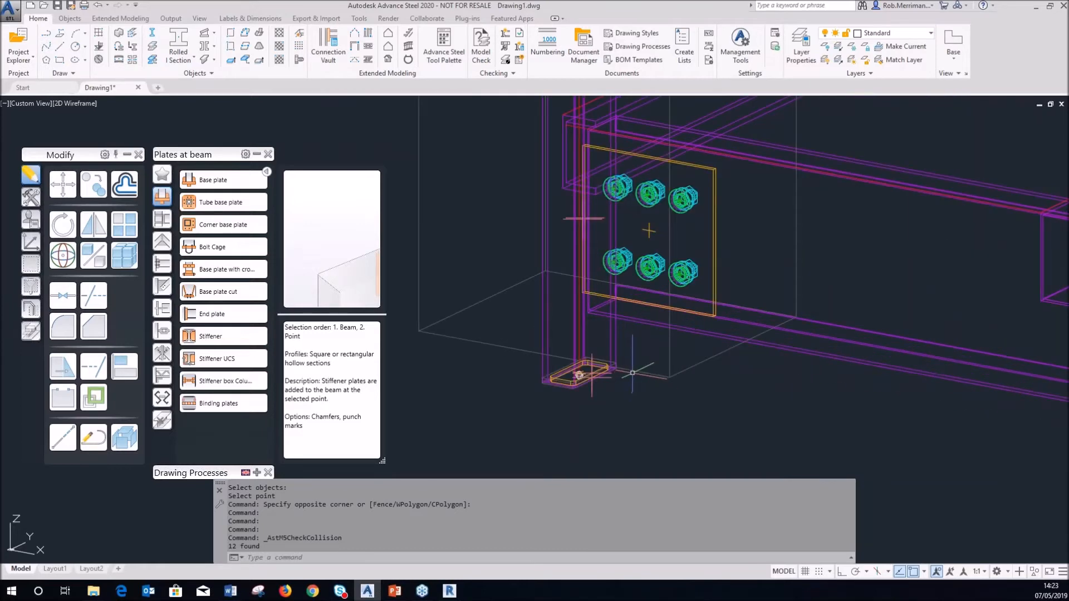
{"action": "left_click", "coordinate": [632, 372]}
{"action": "right_click", "coordinate": [482, 226]}
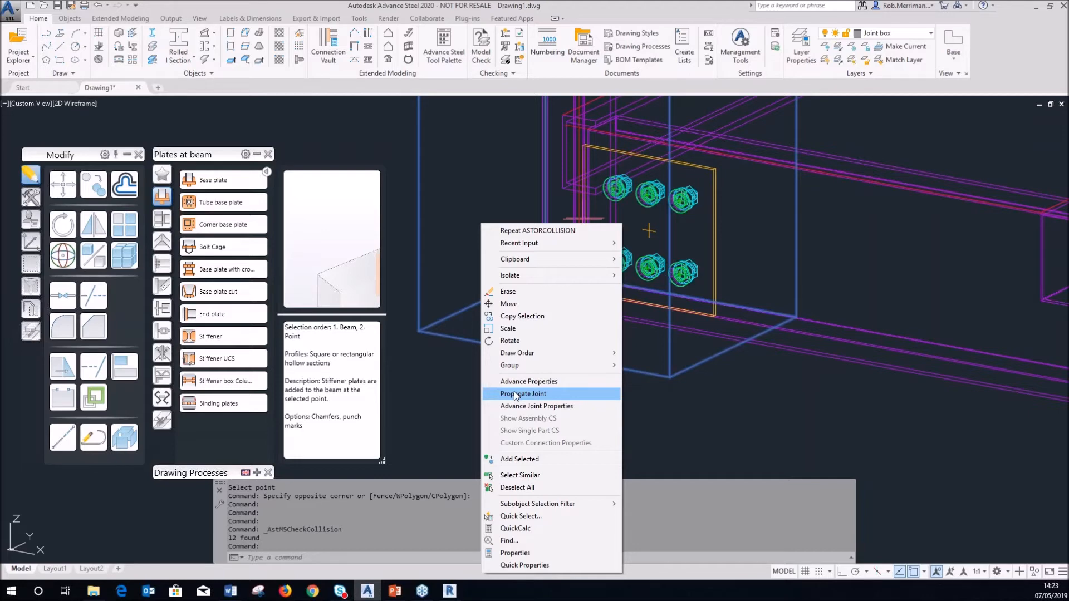
{"action": "key", "text": "Escape"}
- Examine the surrounding frame and the top end of the same corner column
{"action": "scroll", "coordinate": [473, 384], "scroll_direction": "down", "scroll_amount": 4}
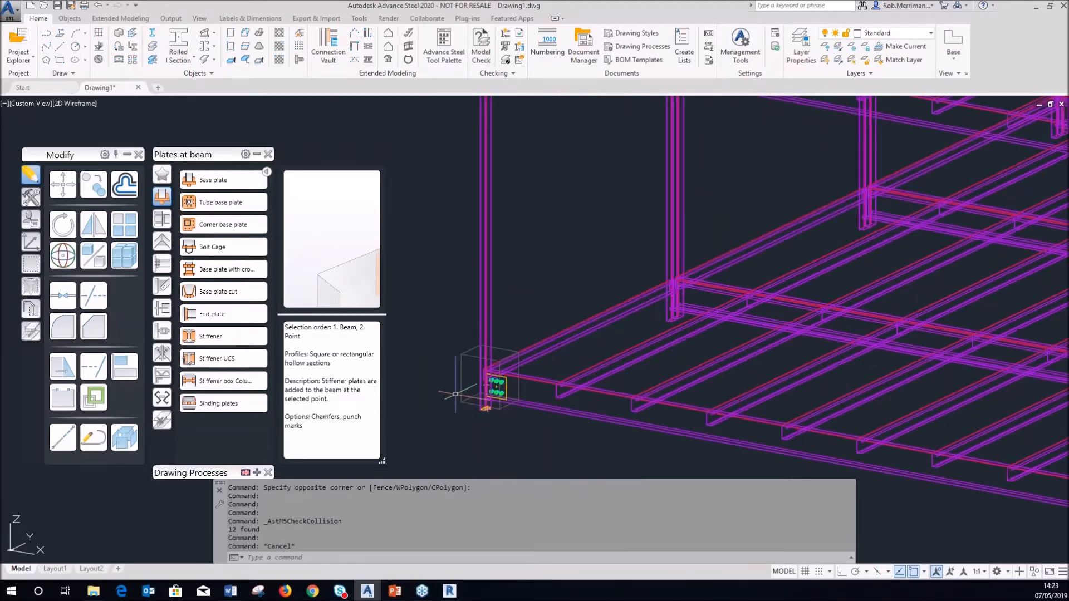
{"action": "scroll", "coordinate": [456, 393], "scroll_direction": "down", "scroll_amount": 3}
{"action": "scroll", "coordinate": [439, 214], "scroll_direction": "up", "scroll_amount": 5}
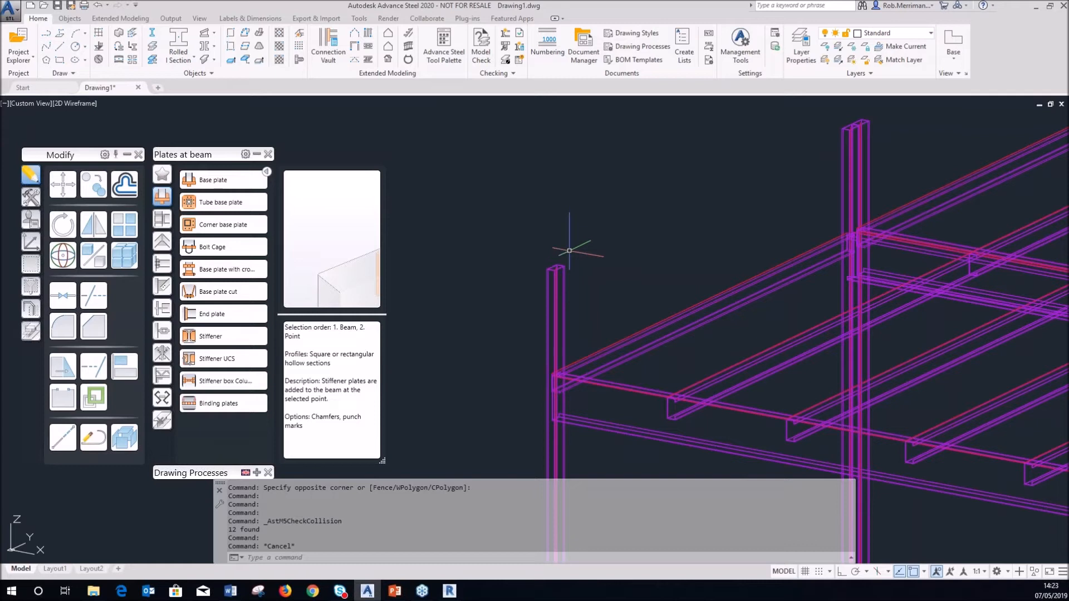
- Add a Stiffener box Column joint at the corner column's top end point using the library entry 100x50 TOP
{"action": "left_click", "coordinate": [211, 384]}
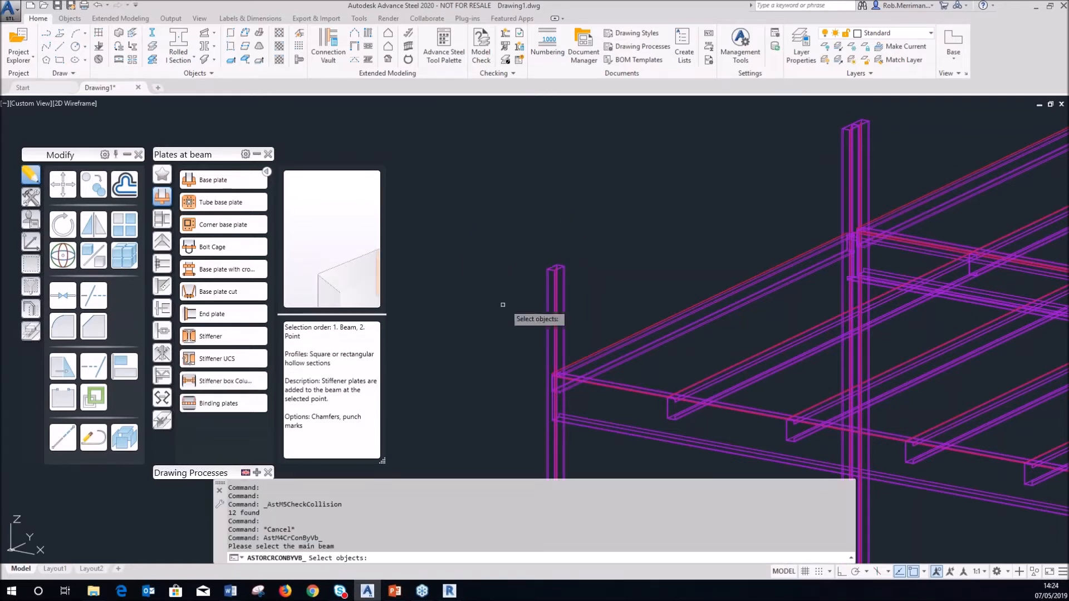
{"action": "left_click", "coordinate": [553, 279]}
{"action": "key", "text": "Return"}
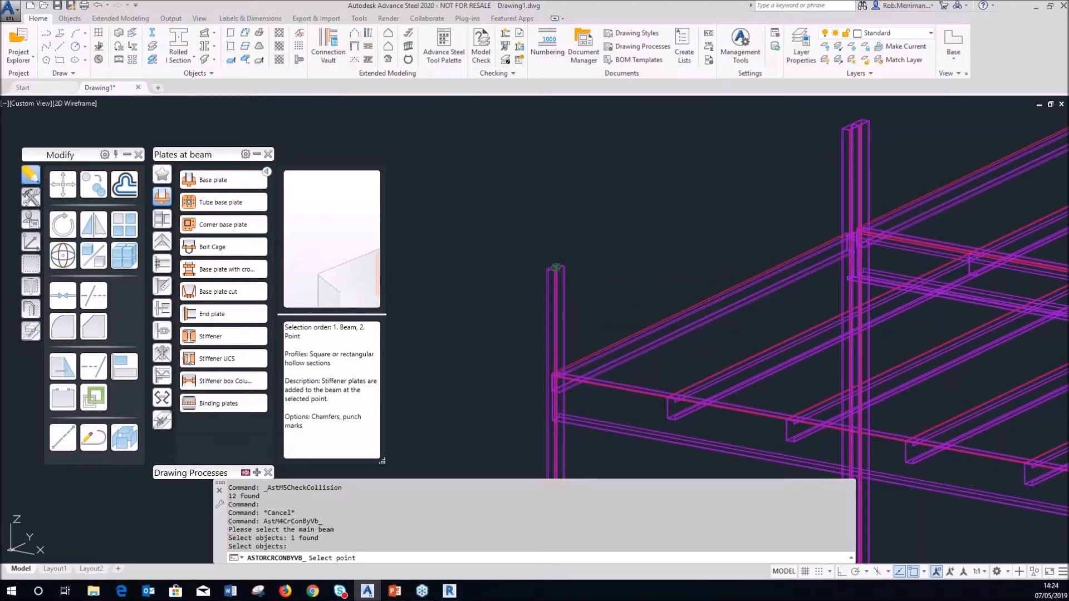
{"action": "left_click", "coordinate": [556, 268]}
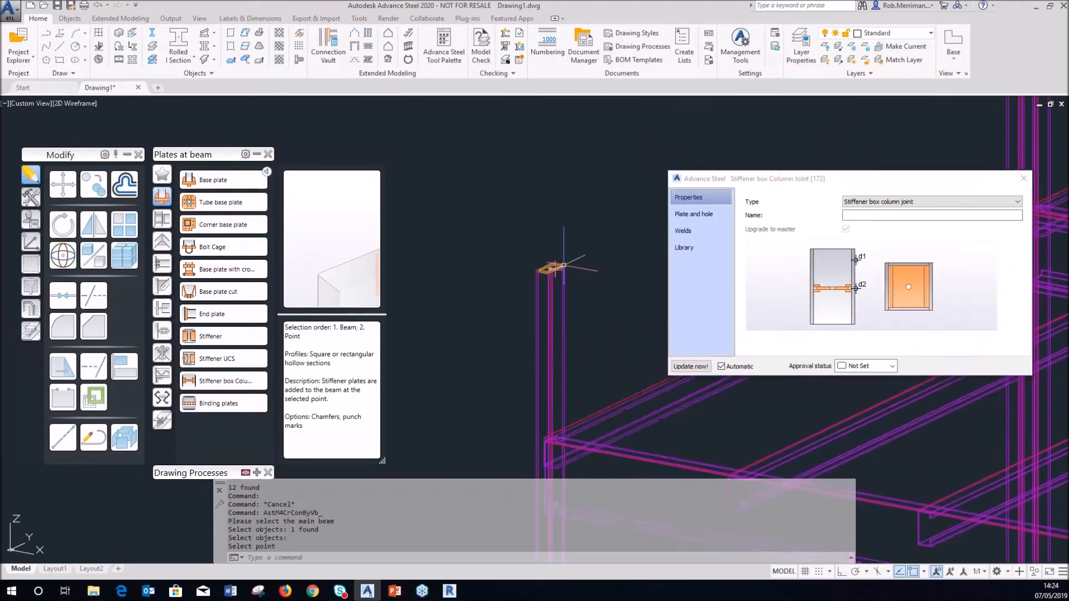
{"action": "left_click", "coordinate": [684, 248]}
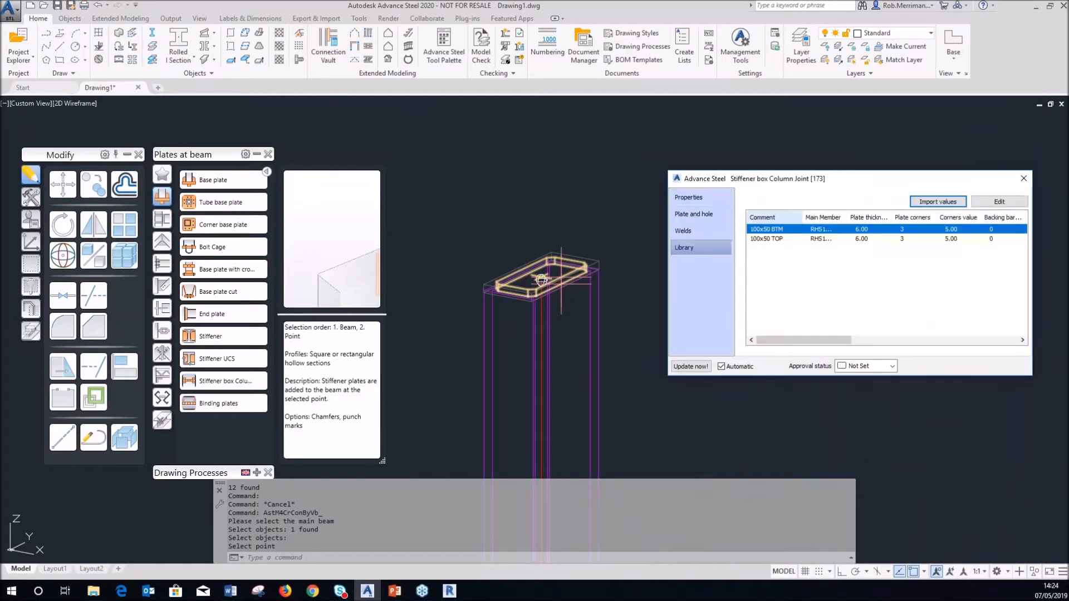
{"action": "left_click", "coordinate": [771, 238]}
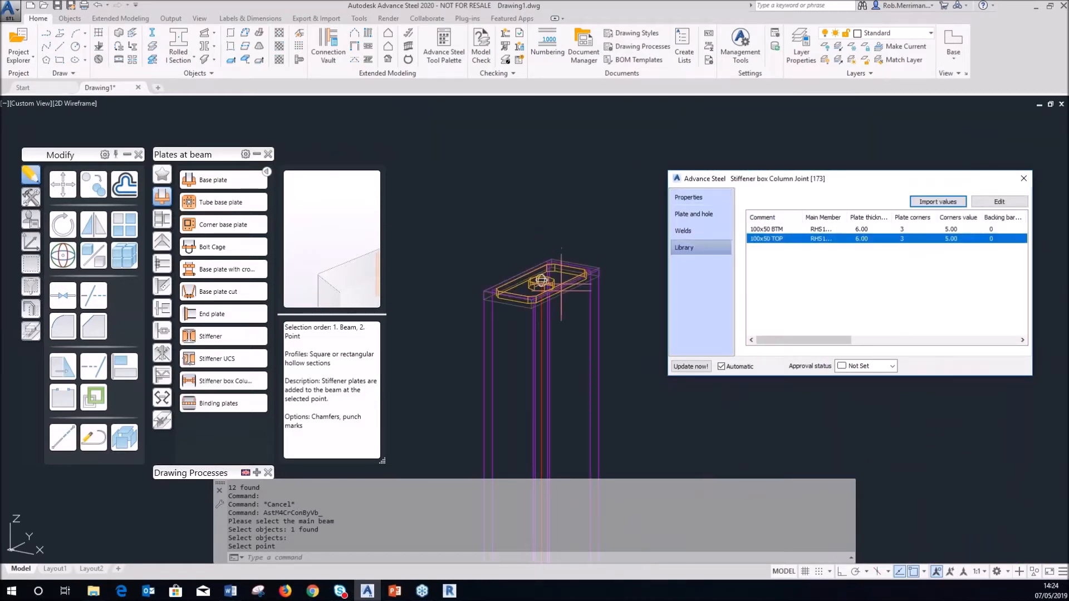
- Show the model in the Realistic visual style to examine the stiffener plate inside the column top
{"action": "scroll", "coordinate": [550, 294], "scroll_direction": "up", "scroll_amount": 4}
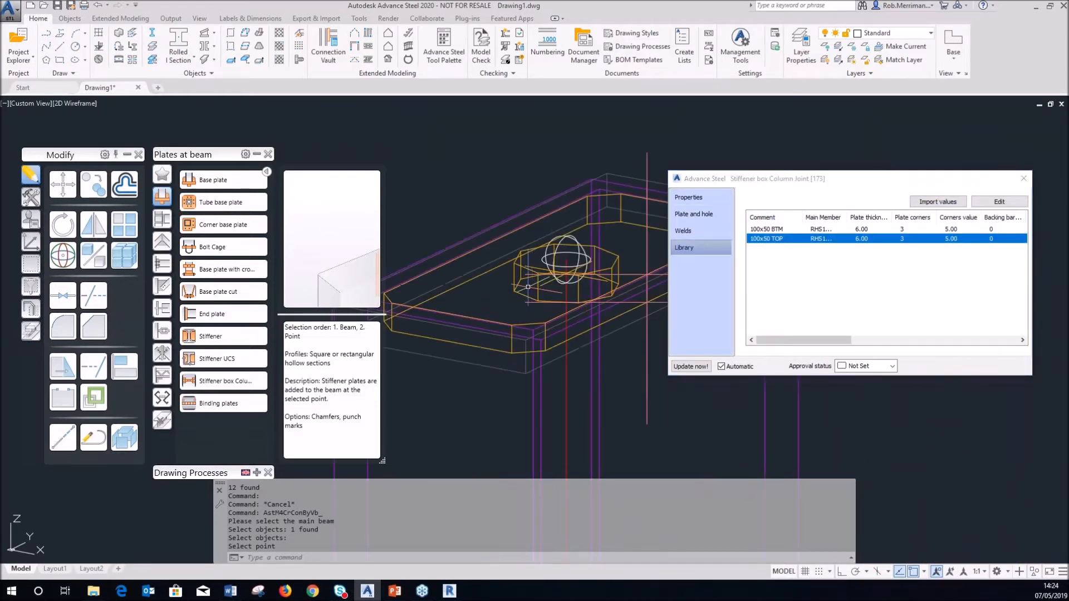
{"action": "left_click", "coordinate": [72, 103]}
{"action": "left_click", "coordinate": [105, 172]}
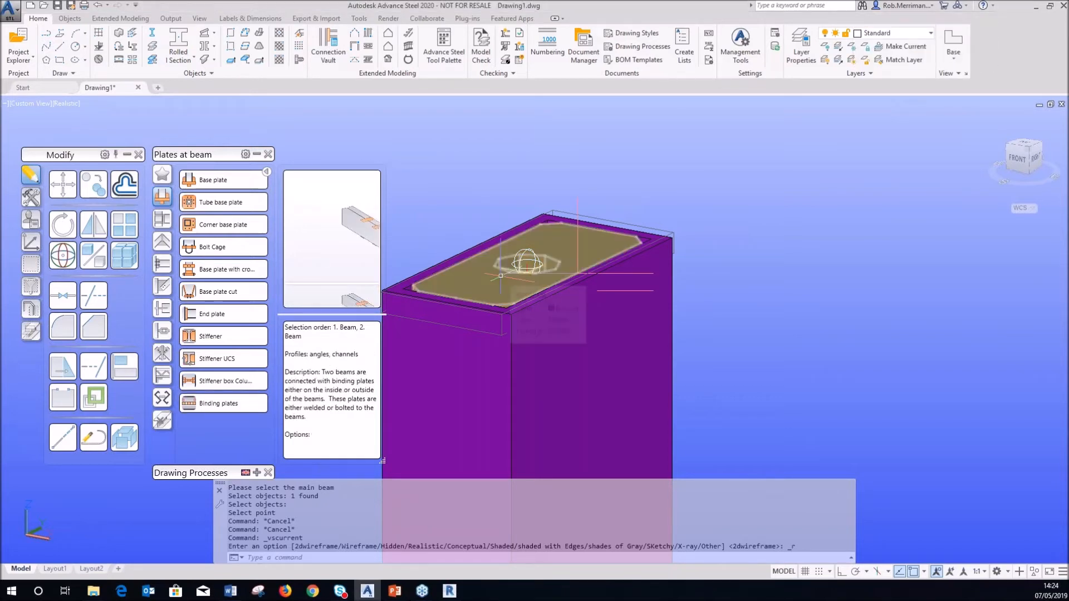
- Delete the stiffener joint from the column top and set the visual style back to 2D Wireframe
{"action": "left_click", "coordinate": [577, 272]}
{"action": "key", "text": "Delete"}
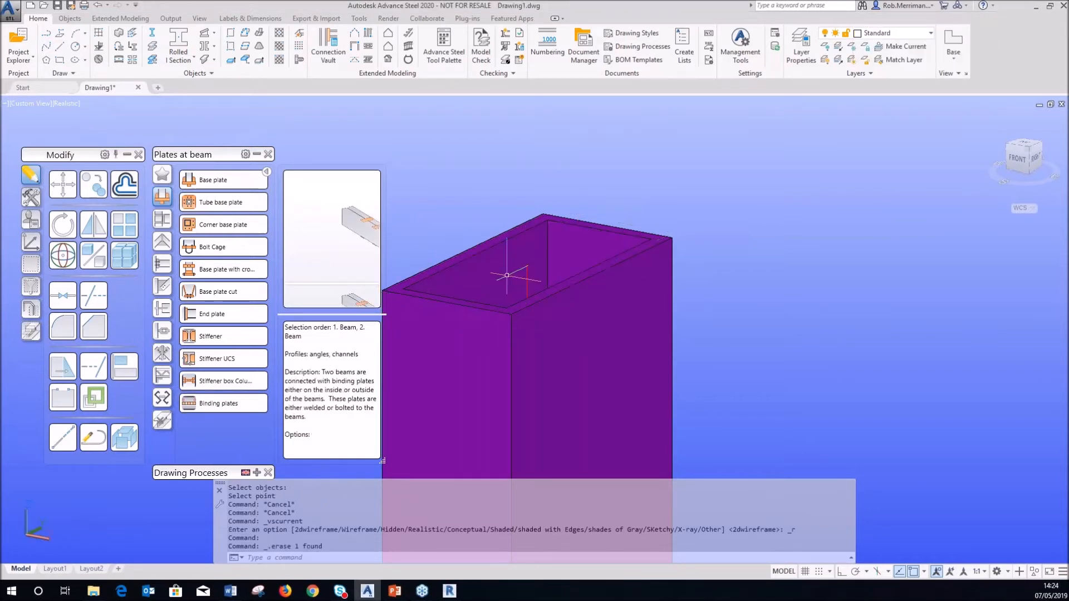
{"action": "left_click", "coordinate": [63, 105]}
{"action": "left_click", "coordinate": [94, 133]}
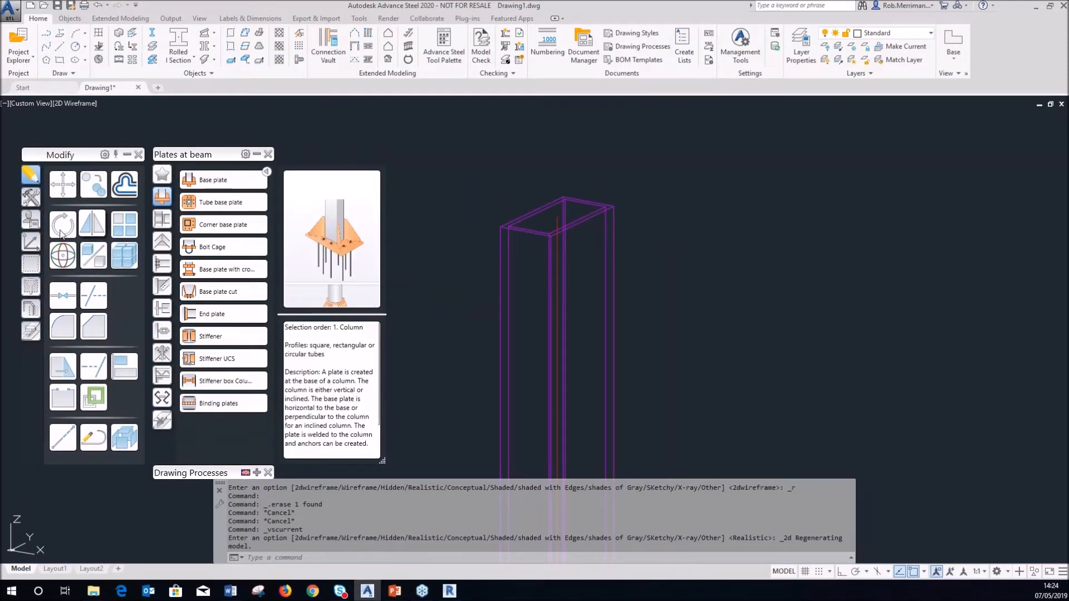
- Insert the custom connection template 100x50 Top cw Captive nut from Modular frame.dwg on the corner column's top end
{"action": "left_click", "coordinate": [32, 220]}
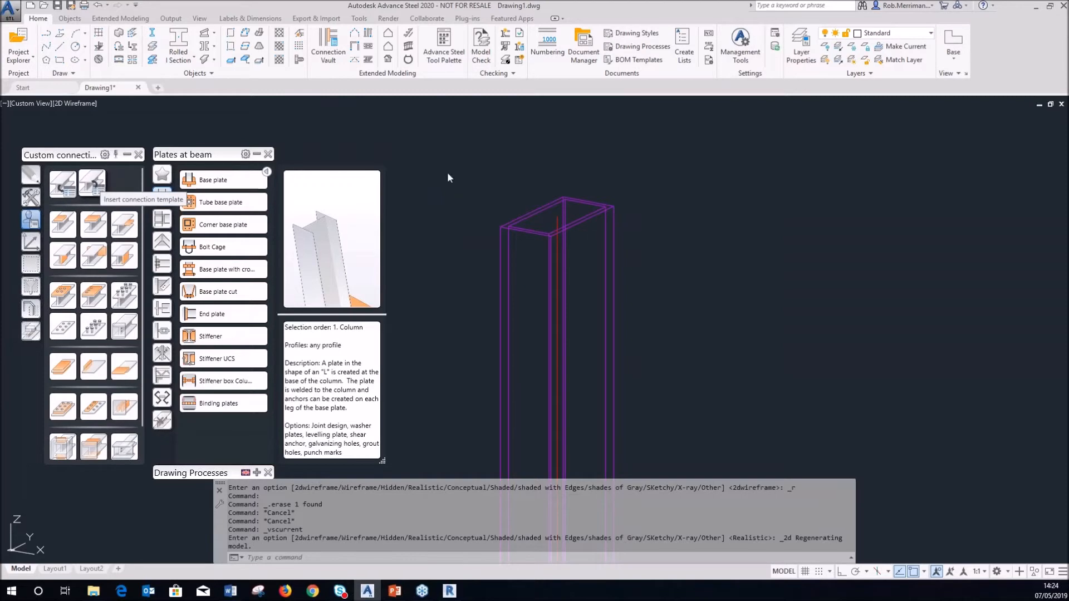
{"action": "left_click", "coordinate": [100, 186]}
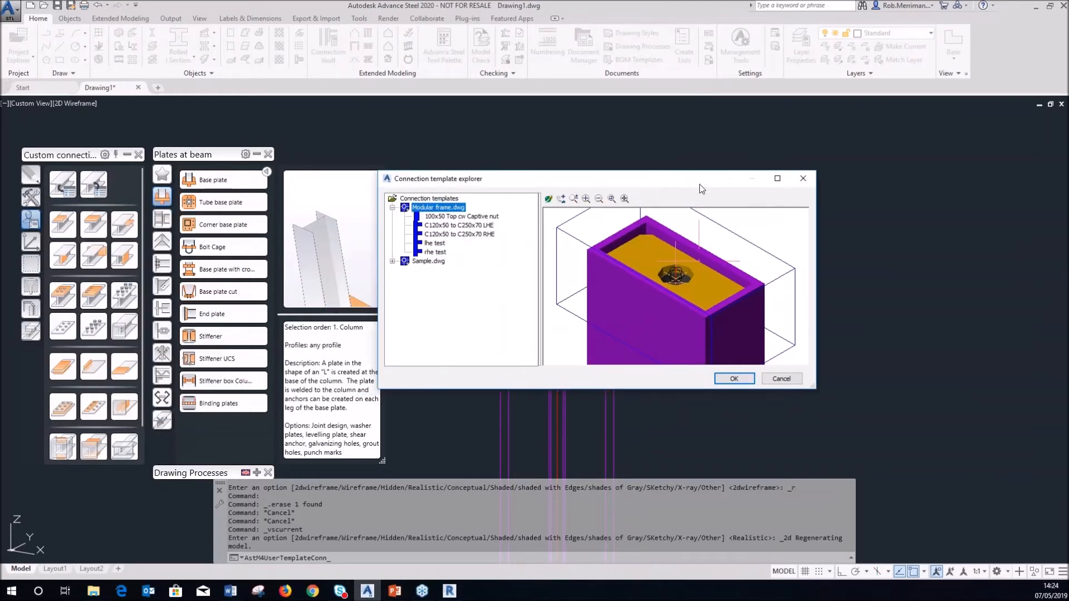
{"action": "left_click_drag", "start_coordinate": [700, 184], "coordinate": [720, 185]}
{"action": "left_click", "coordinate": [484, 220]}
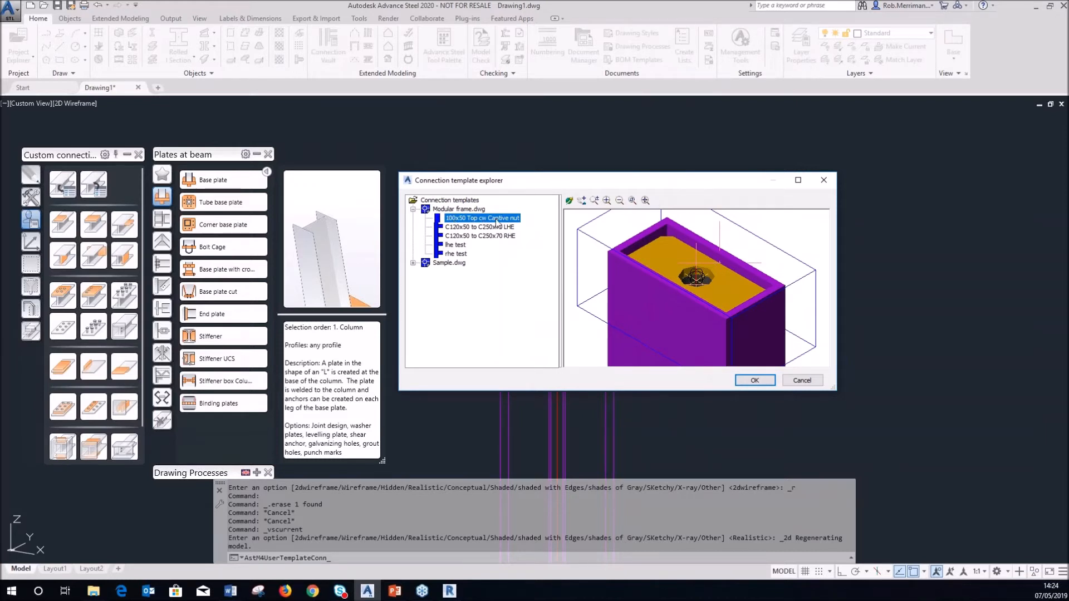
{"action": "left_click", "coordinate": [749, 380]}
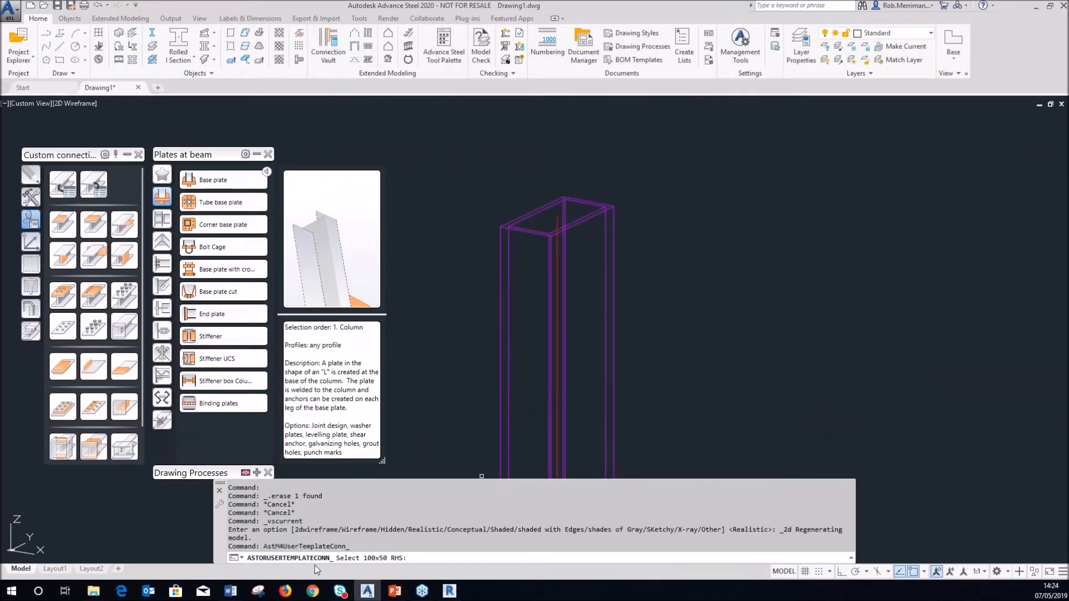
{"action": "left_click", "coordinate": [539, 230]}
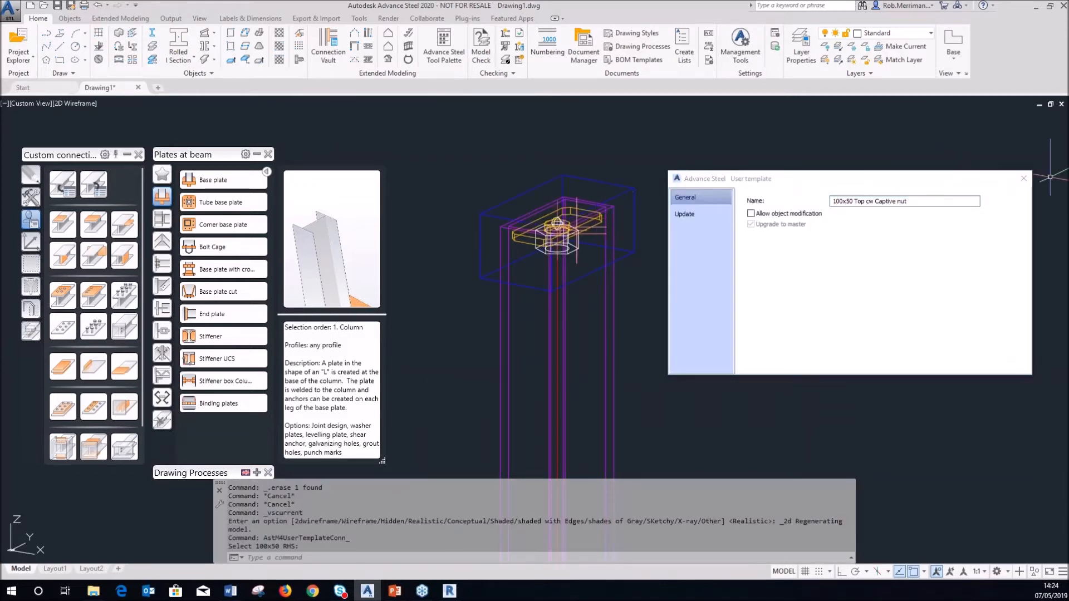
{"action": "left_click", "coordinate": [1023, 178]}
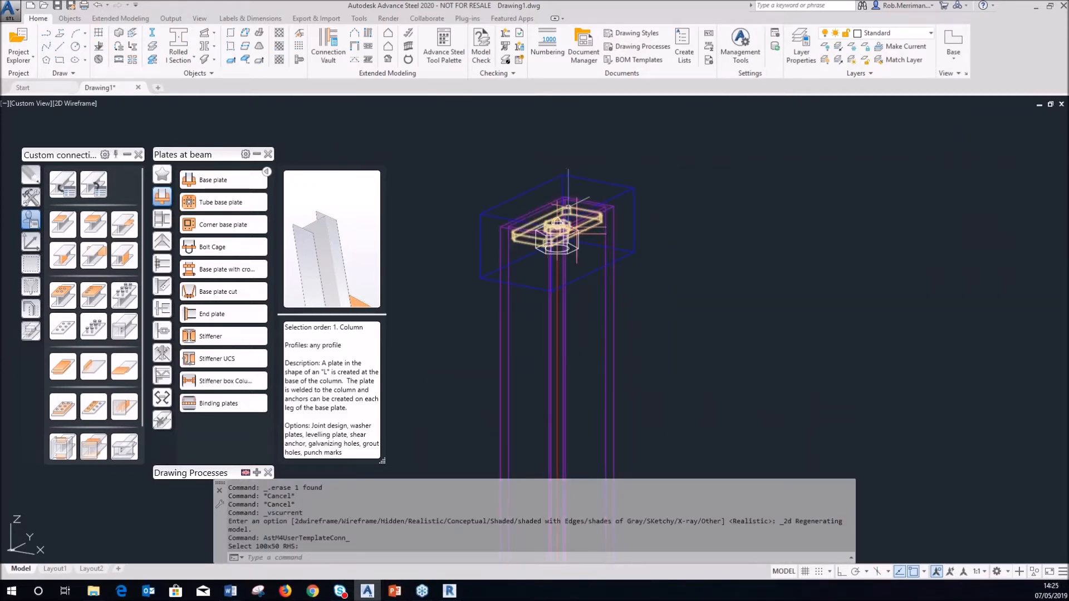
{"action": "scroll", "coordinate": [568, 211], "scroll_direction": "up", "scroll_amount": 3}
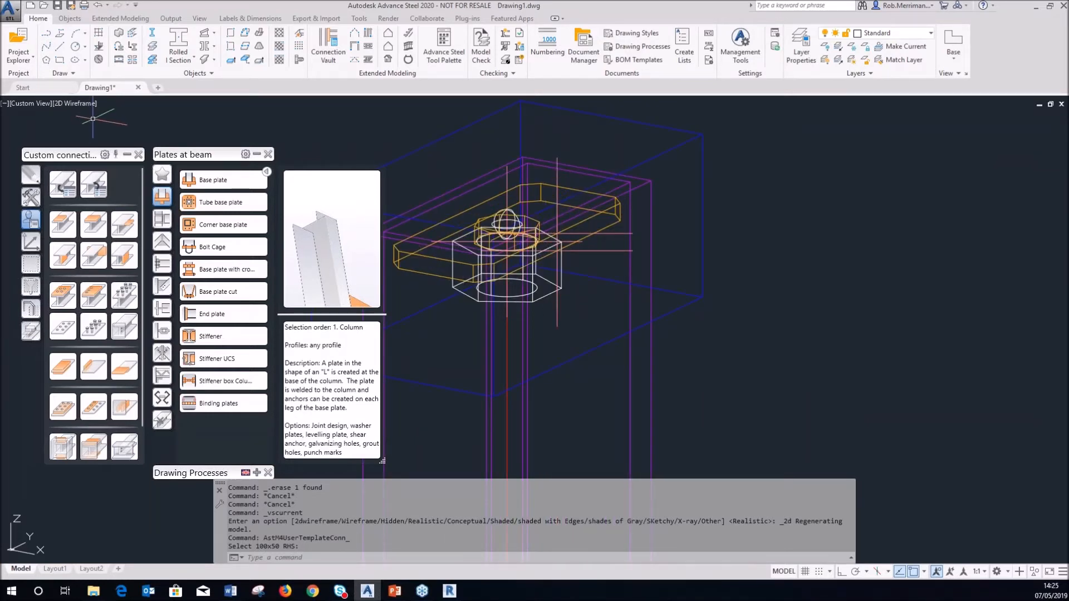
- Close Drawing1.dwg and open the G5682 - Steel drawing
{"action": "left_click", "coordinate": [139, 88]}
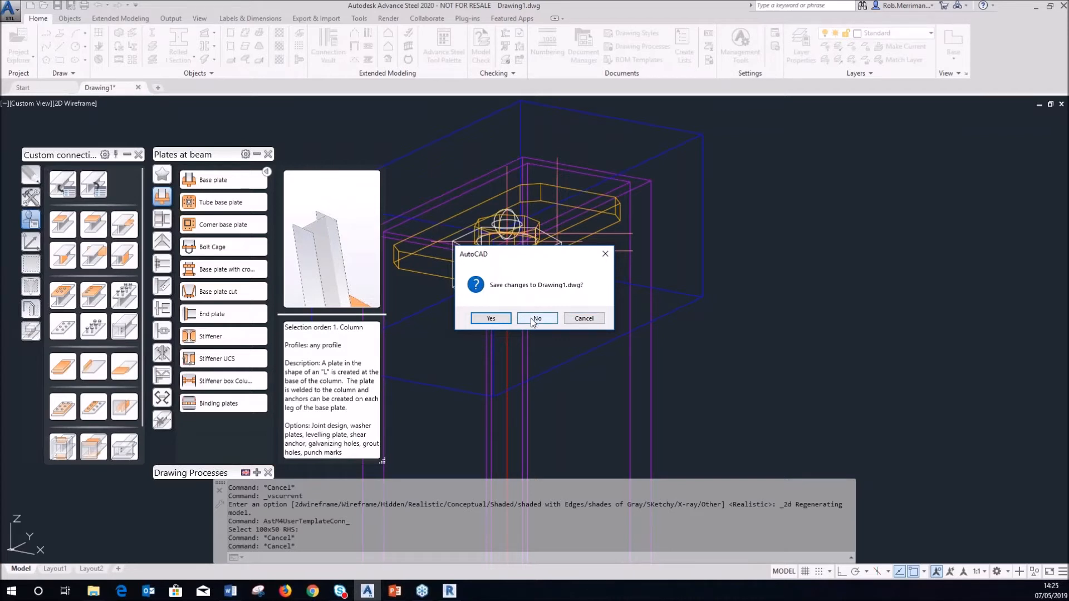
{"action": "left_click", "coordinate": [583, 319]}
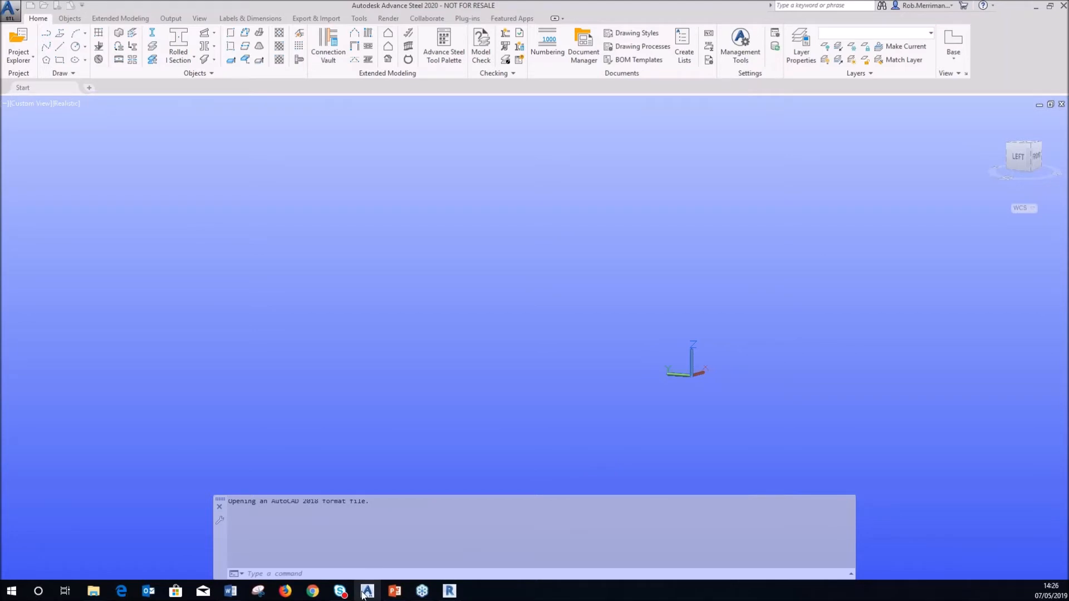
{"action": "mouse_move", "coordinate": [363, 595]}
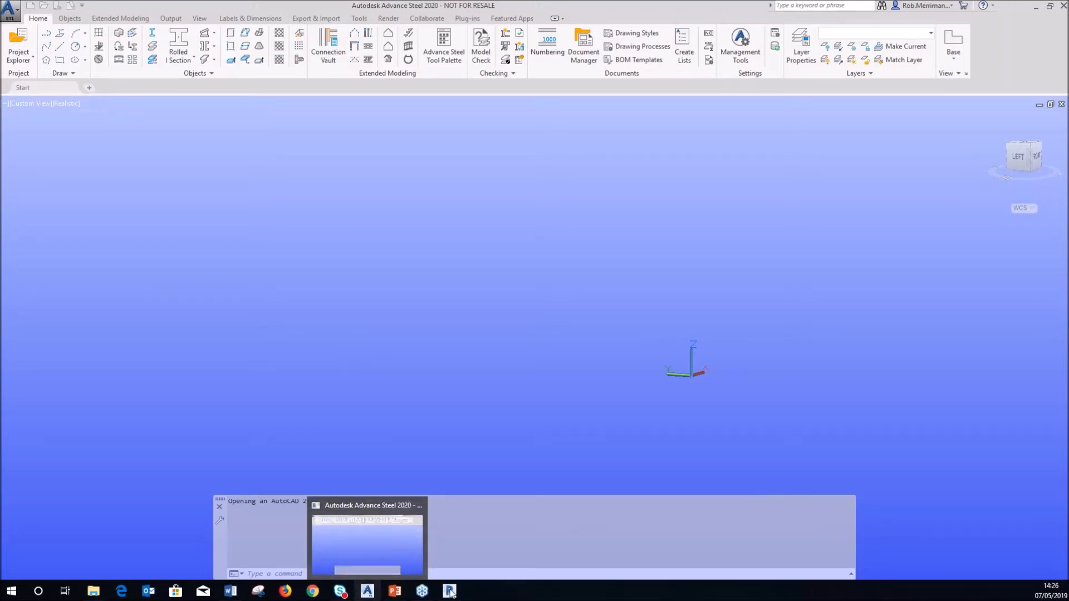
{"action": "right_click", "coordinate": [513, 599]}
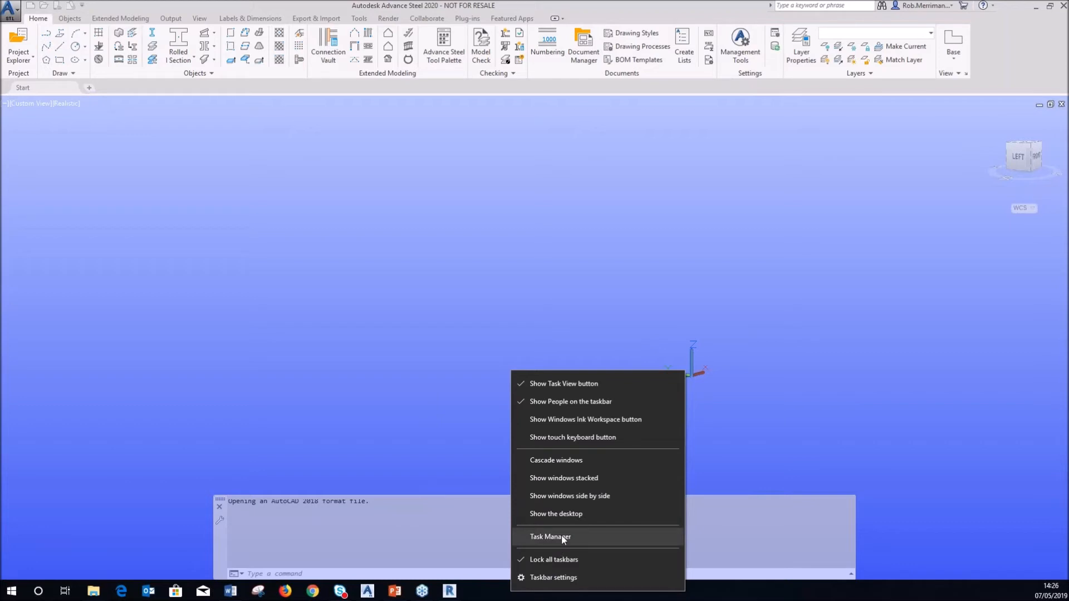
{"action": "left_click", "coordinate": [223, 437]}
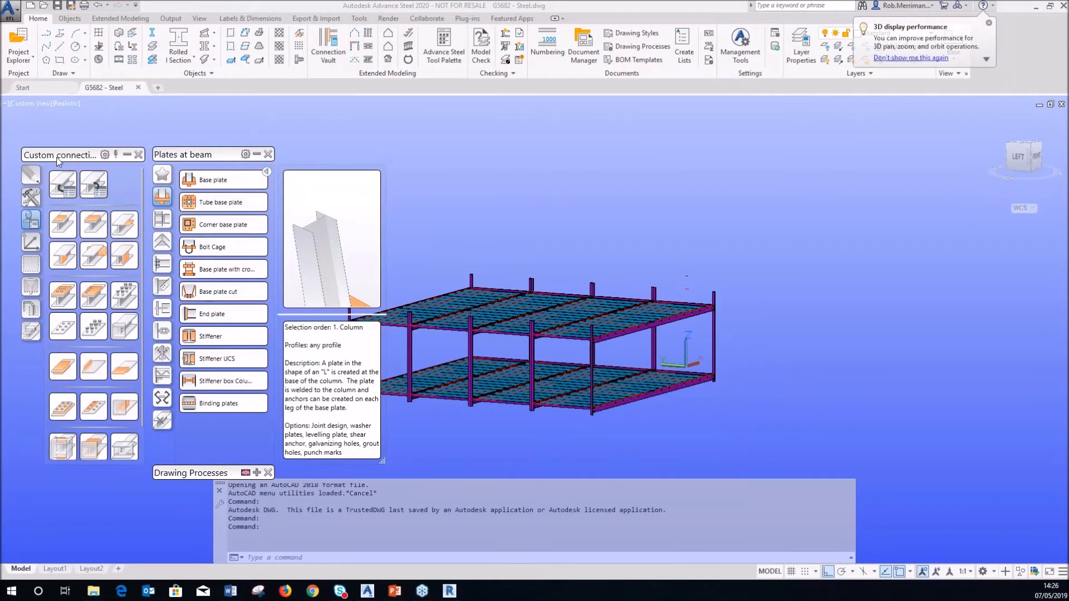
- Collapse the connection vault and examine the columns and upper floor around the frame's corner
{"action": "left_click", "coordinate": [256, 154]}
{"action": "left_click", "coordinate": [425, 234]}
{"action": "scroll", "coordinate": [385, 313], "scroll_direction": "up", "scroll_amount": 10}
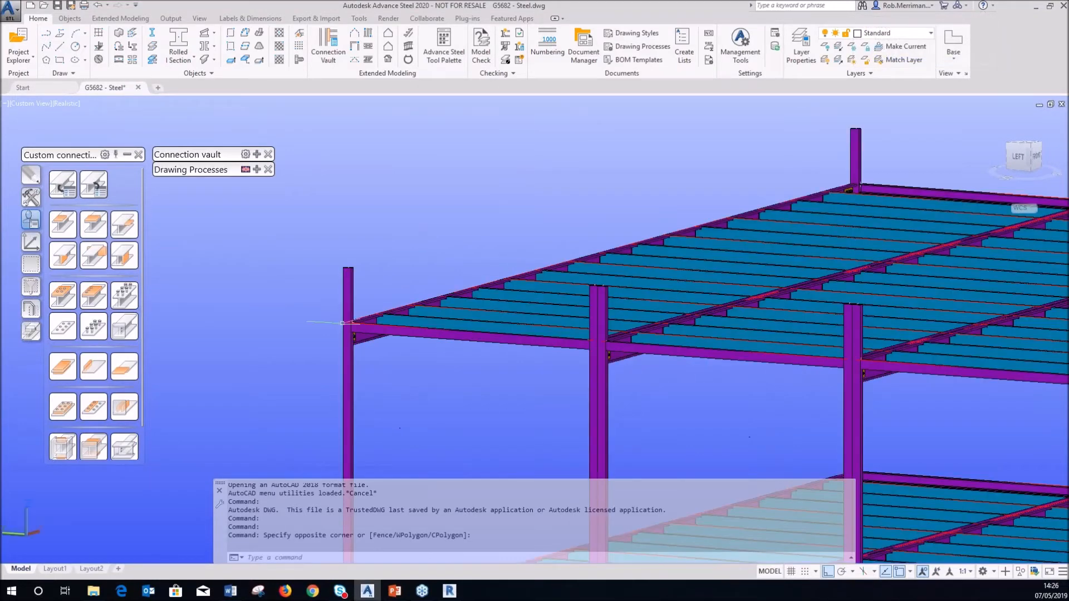
{"action": "scroll", "coordinate": [361, 300], "scroll_direction": "down", "scroll_amount": 10}
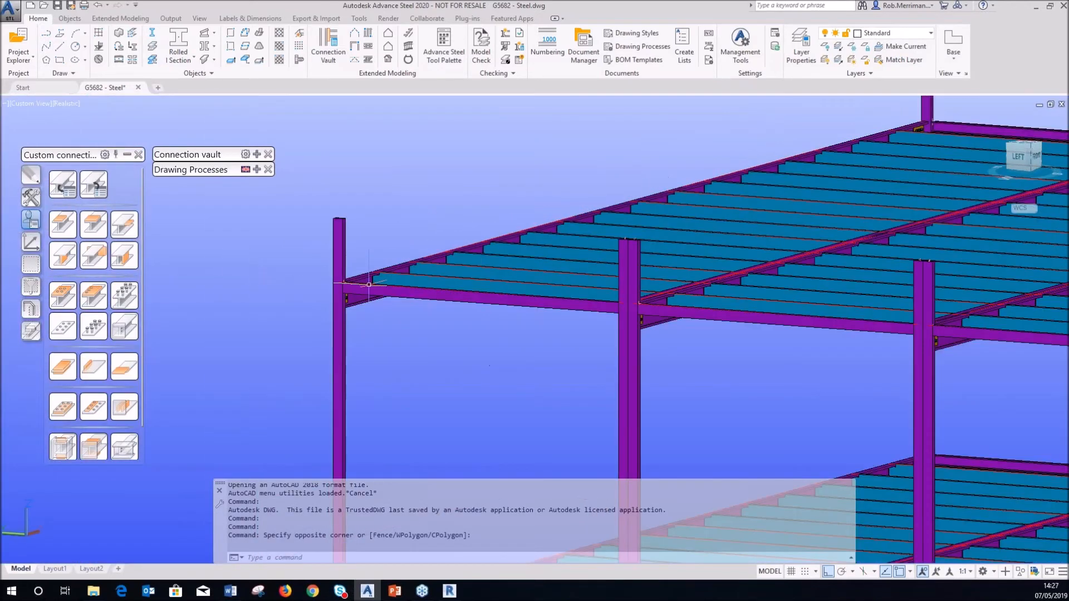
{"action": "scroll", "coordinate": [361, 290], "scroll_direction": "up", "scroll_amount": 4}
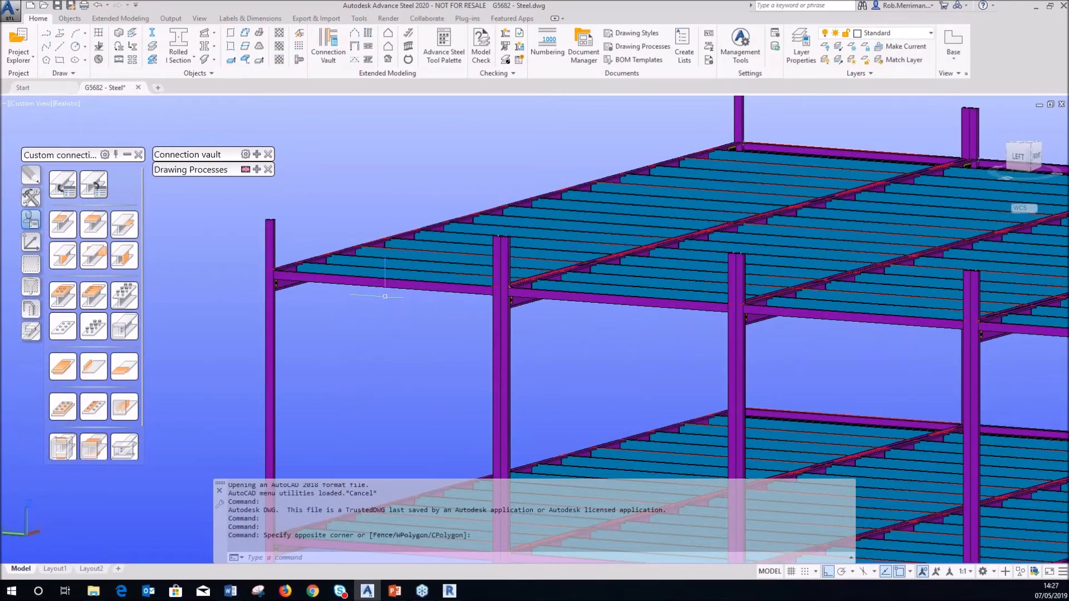
- Check the Lot/Phase entry in the corner column's naming properties and close the properties
{"action": "left_click", "coordinate": [270, 223]}
{"action": "double_click", "coordinate": [270, 223]}
{"action": "left_click", "coordinate": [716, 231]}
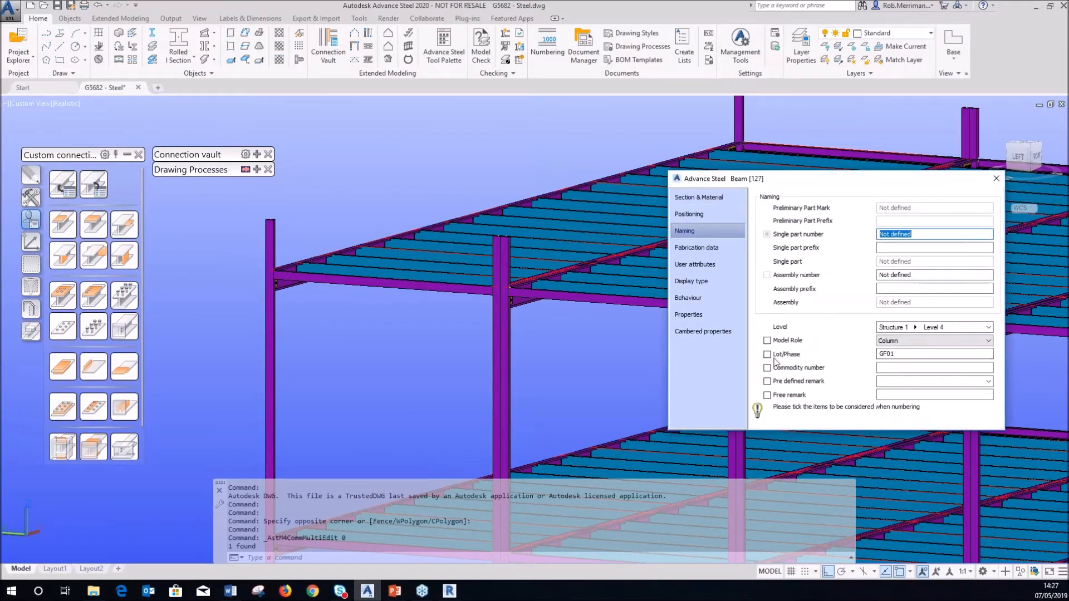
{"action": "left_click", "coordinate": [909, 355]}
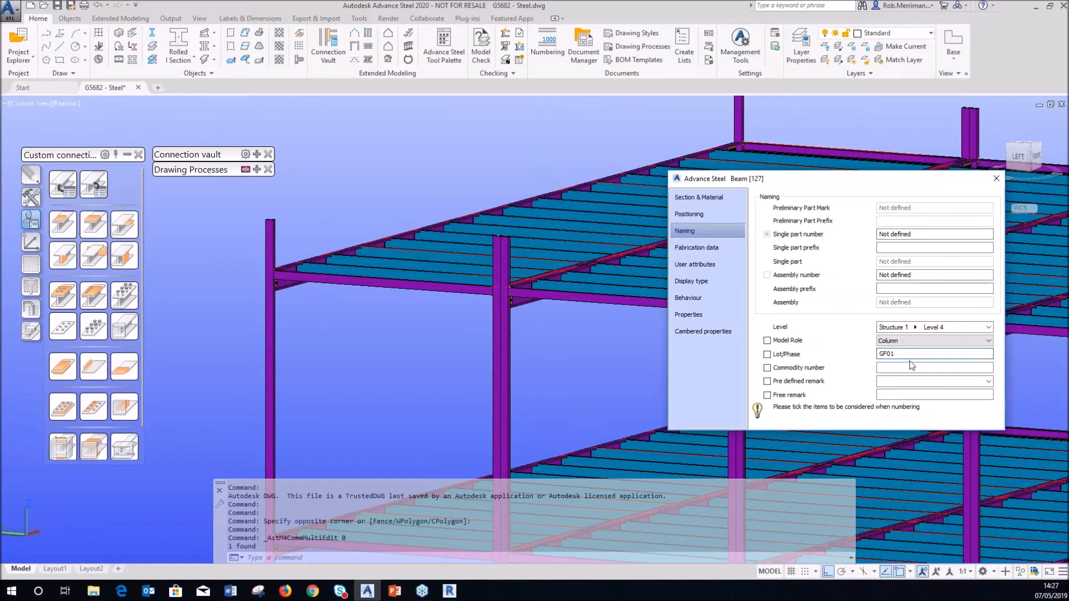
{"action": "left_click_drag", "start_coordinate": [901, 354], "coordinate": [846, 356]}
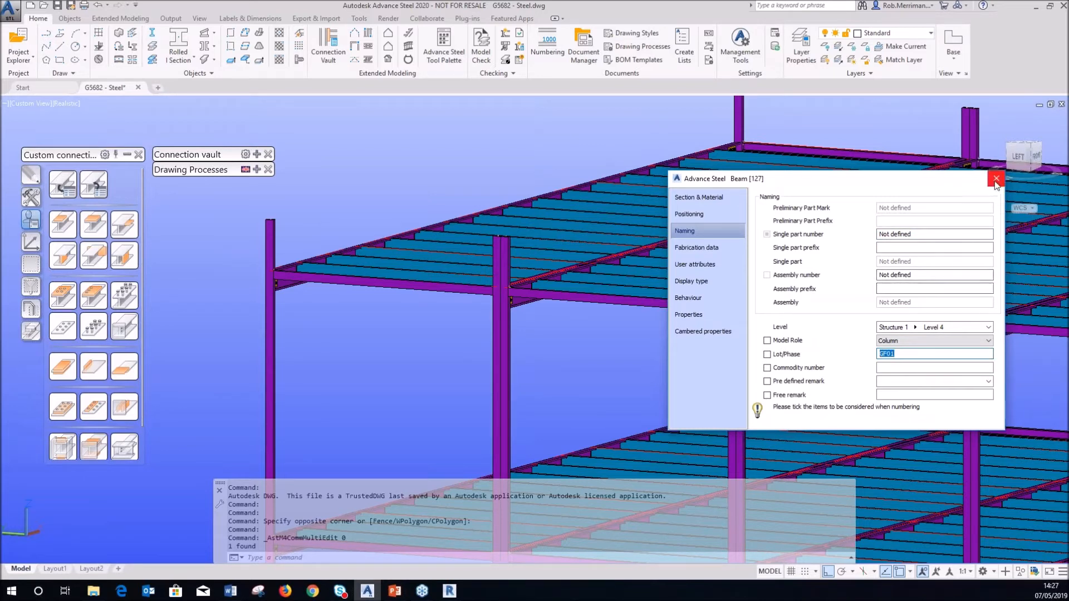
{"action": "scroll", "coordinate": [397, 189], "scroll_direction": "down", "scroll_amount": 6}
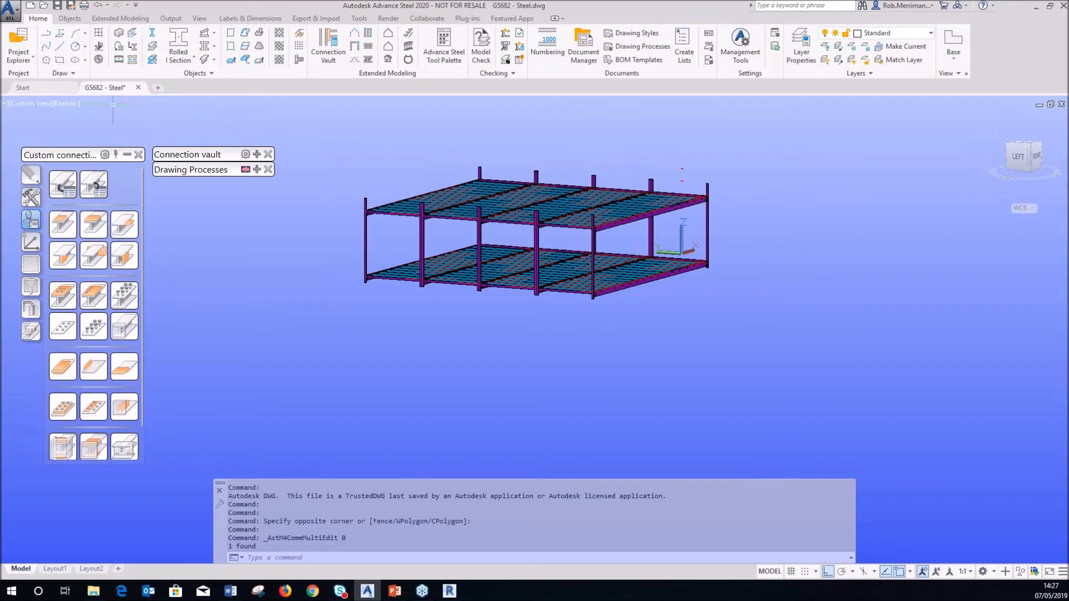
{"action": "key", "text": "alt+Tab"}
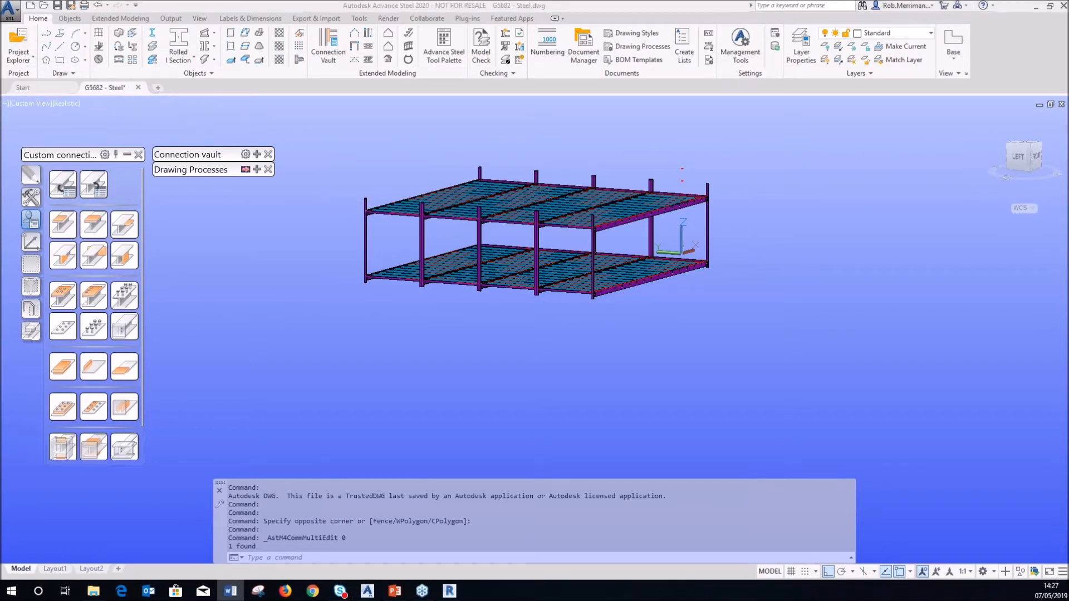
{"action": "key", "text": "alt+Tab"}
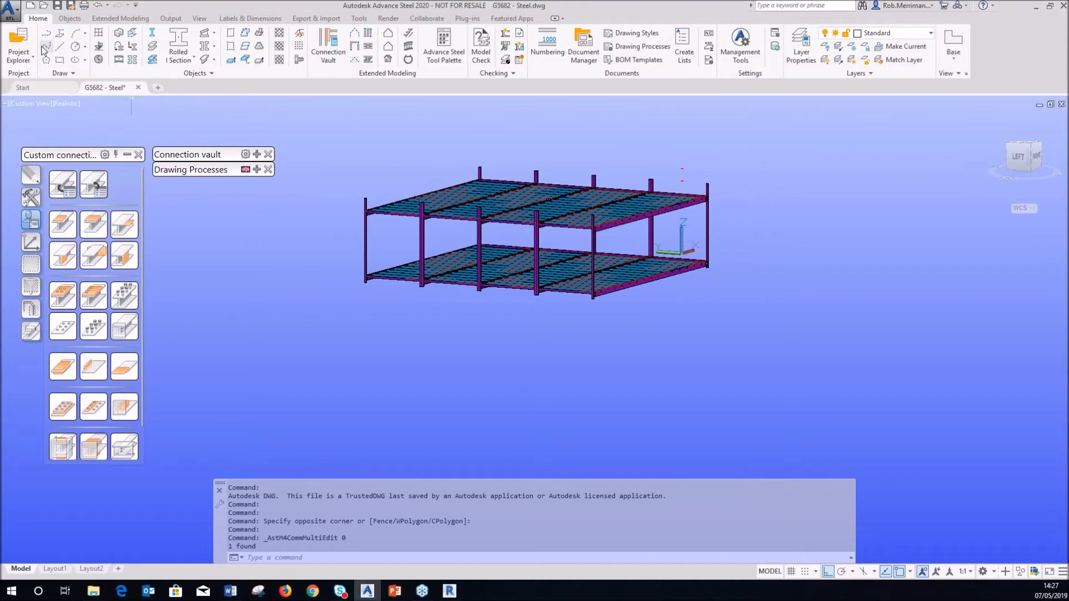
- Apply the Project Explorer query Model role = None to the model and set the visual style to 2D Wireframe
{"action": "left_click", "coordinate": [17, 45]}
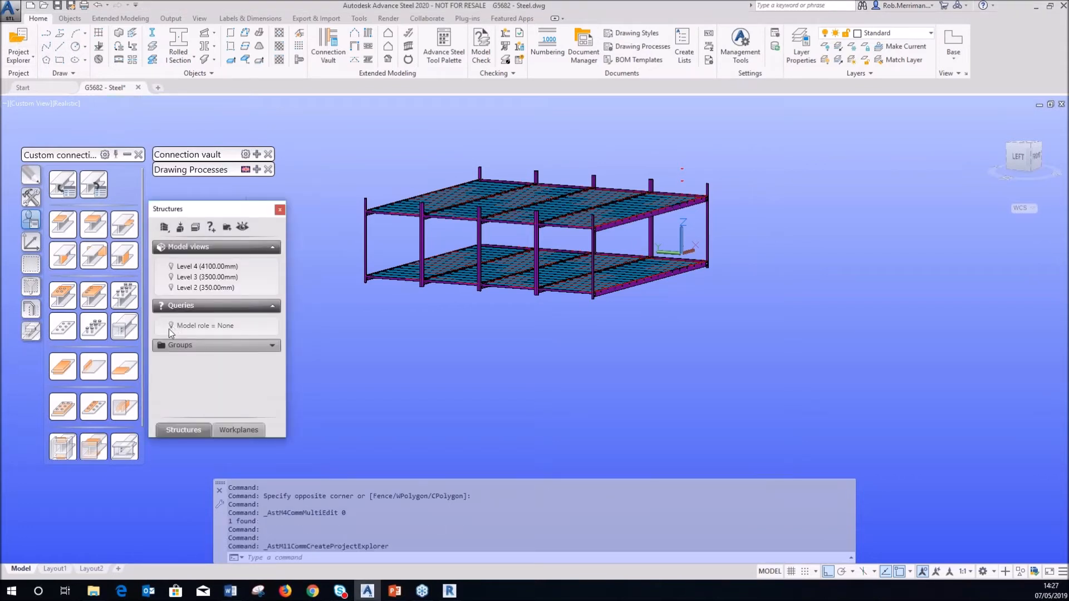
{"action": "left_click", "coordinate": [171, 325]}
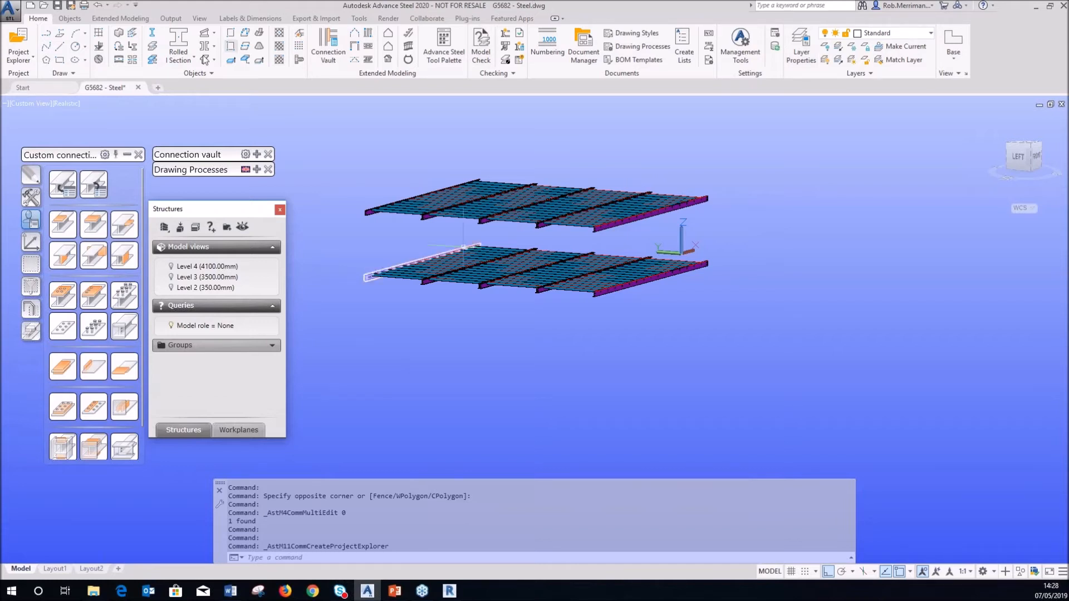
{"action": "left_click", "coordinate": [65, 105]}
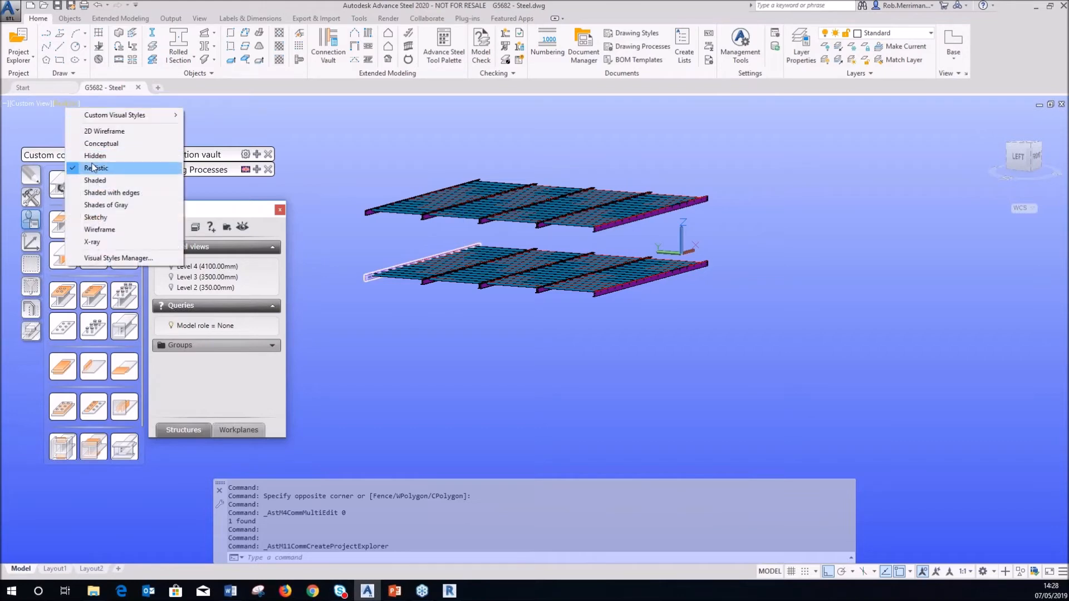
{"action": "left_click", "coordinate": [105, 131]}
- Rotate the UCS once about X and three times about Y, and align the view to the current UCS plan
{"action": "left_click", "coordinate": [32, 243]}
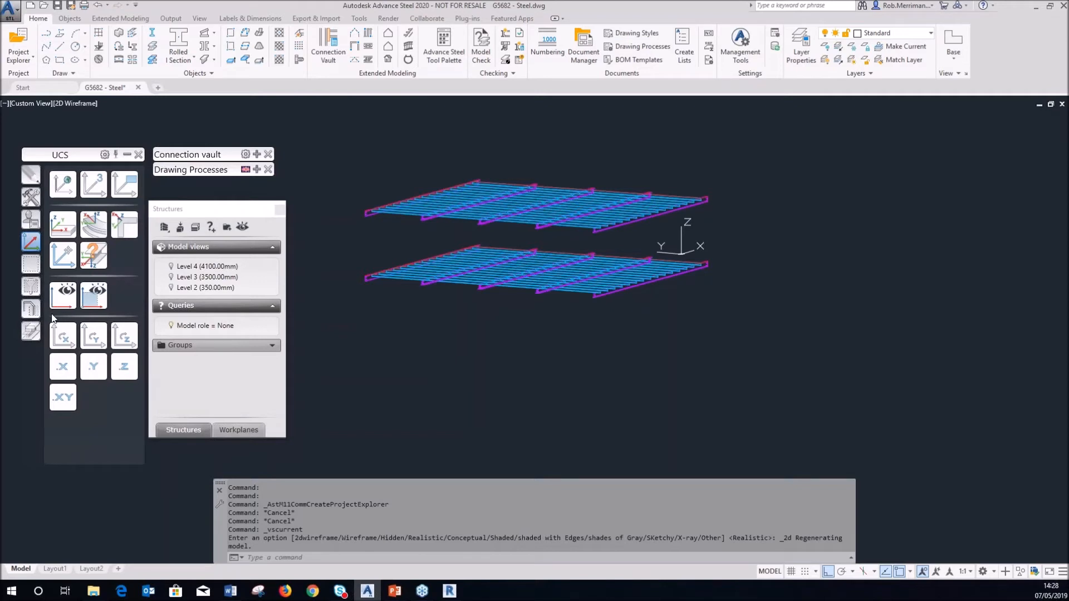
{"action": "left_click", "coordinate": [65, 332]}
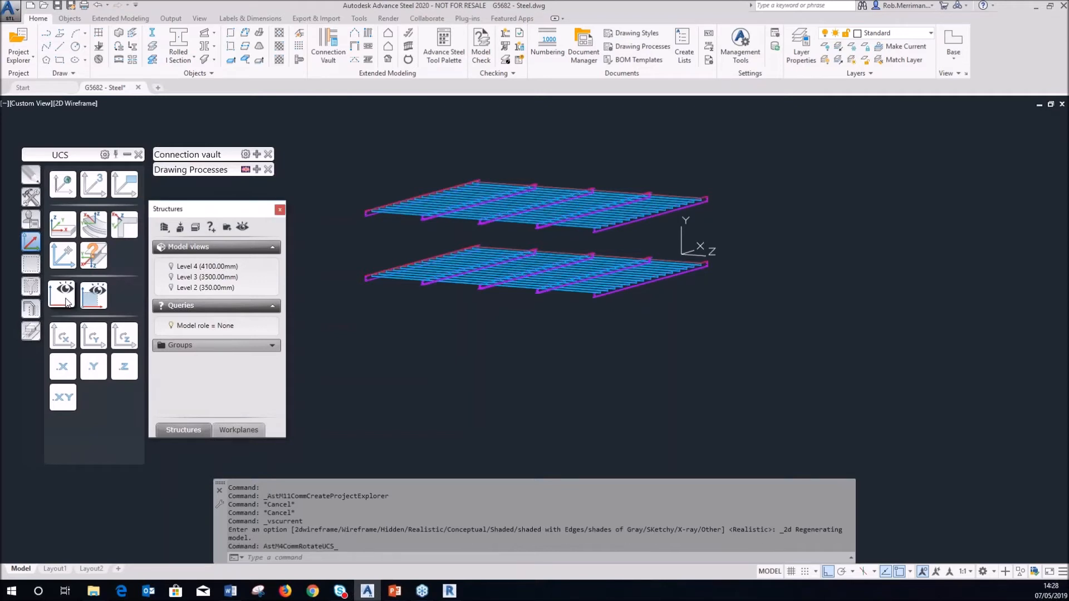
{"action": "left_click", "coordinate": [90, 341]}
{"action": "left_click", "coordinate": [90, 341]}
{"action": "left_click", "coordinate": [90, 341]}
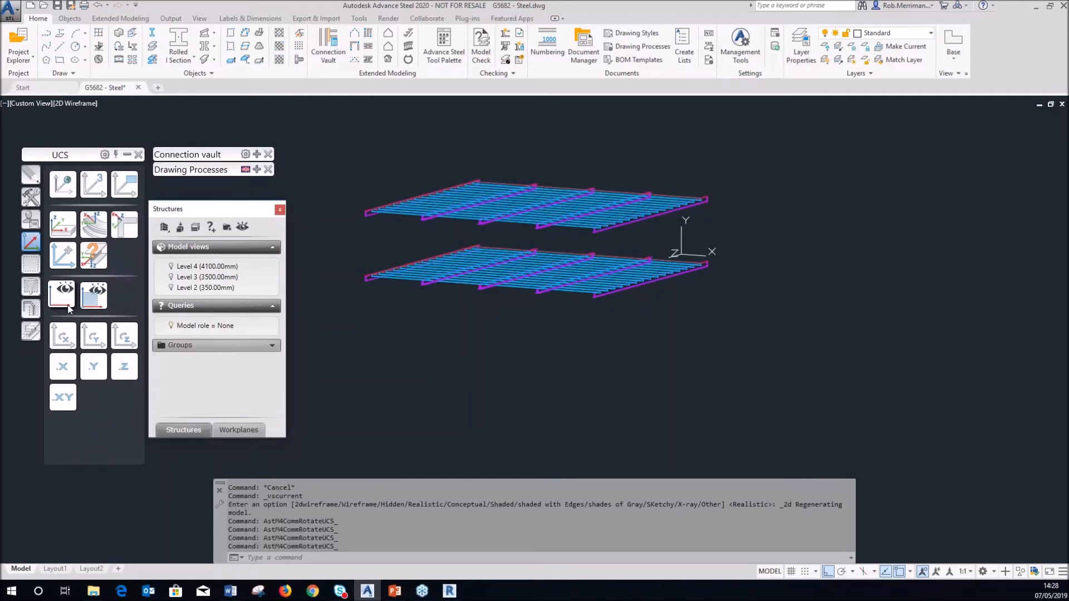
{"action": "left_click", "coordinate": [66, 304]}
- Select all members of both floor levels in the side view and open their Advance properties
{"action": "scroll", "coordinate": [671, 248], "scroll_direction": "down", "scroll_amount": 5}
{"action": "left_click", "coordinate": [523, 315]}
{"action": "left_click", "coordinate": [517, 217]}
{"action": "left_click", "coordinate": [805, 335]}
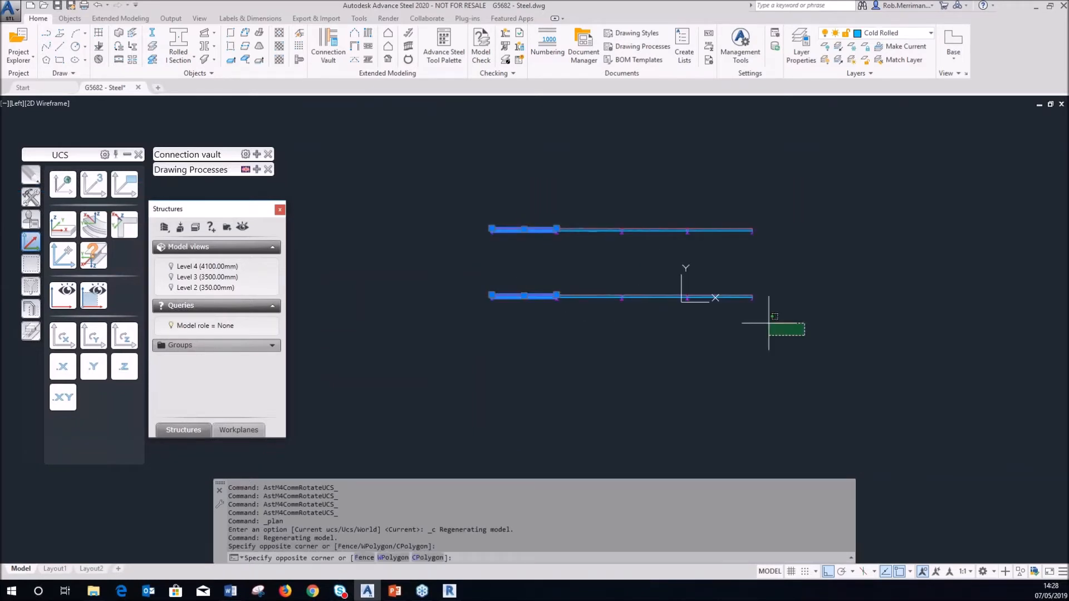
{"action": "left_click", "coordinate": [497, 196]}
{"action": "right_click", "coordinate": [469, 192]}
{"action": "left_click", "coordinate": [513, 349]}
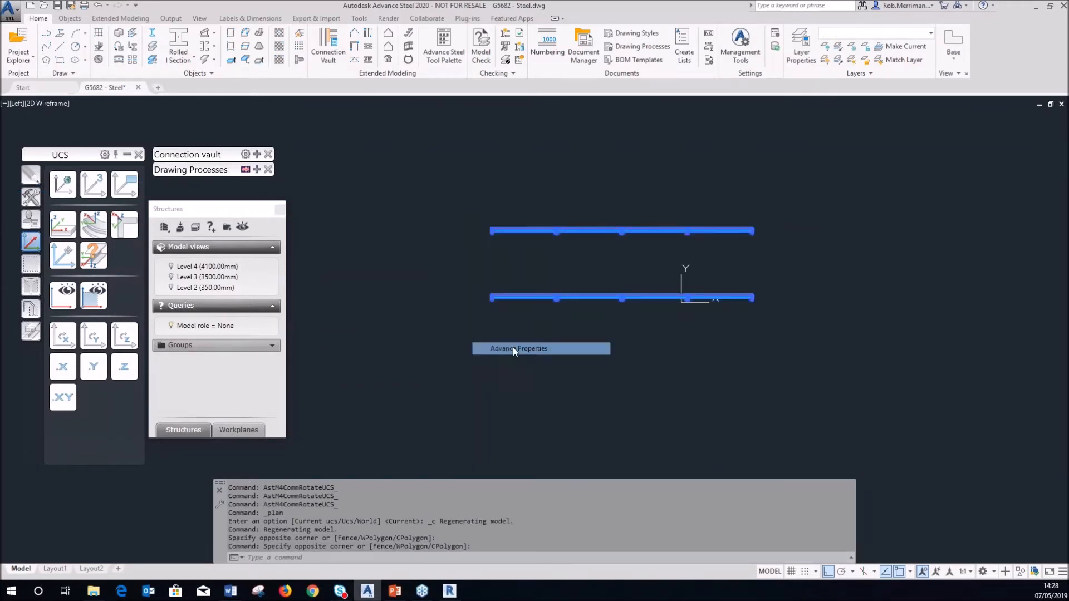
- Set the Model Role of the selected floor members to Beam in the naming properties and close the properties
{"action": "left_click", "coordinate": [693, 229]}
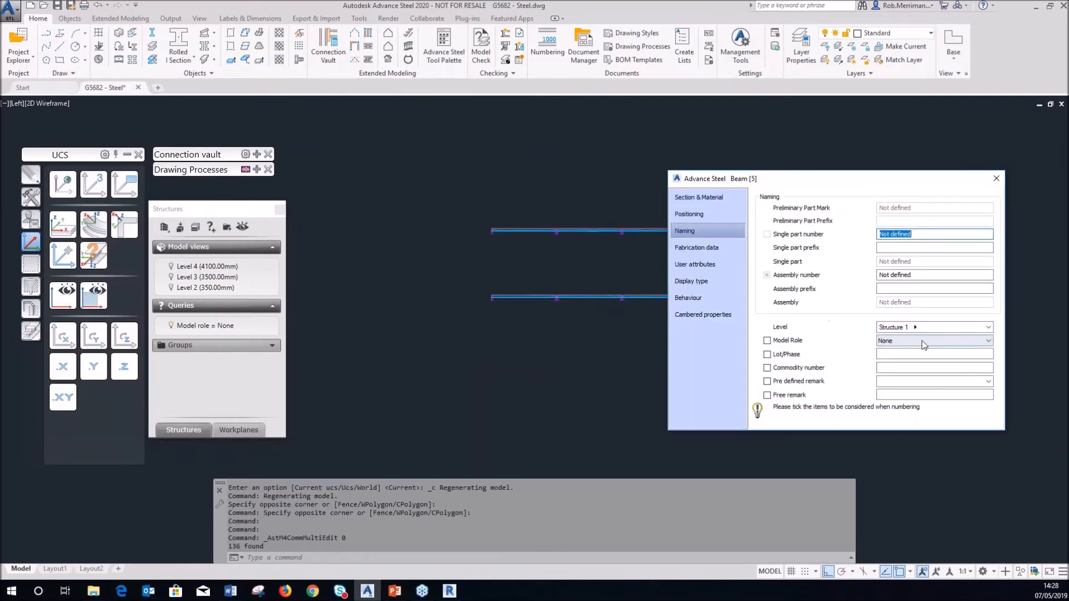
{"action": "left_click", "coordinate": [920, 341]}
{"action": "key", "text": "b"}
{"action": "key", "text": "Return"}
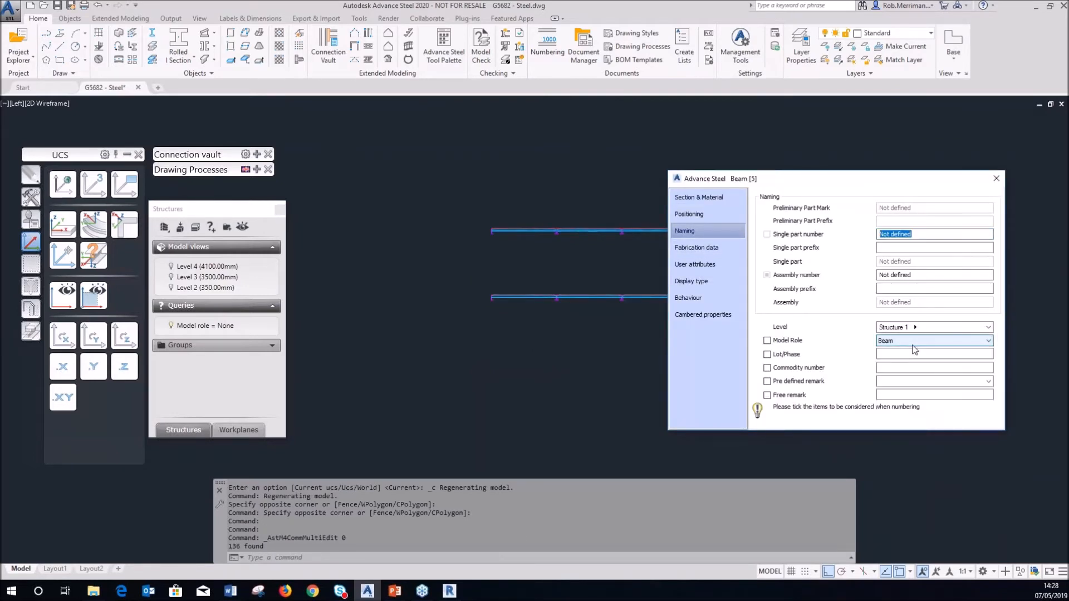
{"action": "left_click", "coordinate": [891, 342]}
{"action": "left_click", "coordinate": [996, 179]}
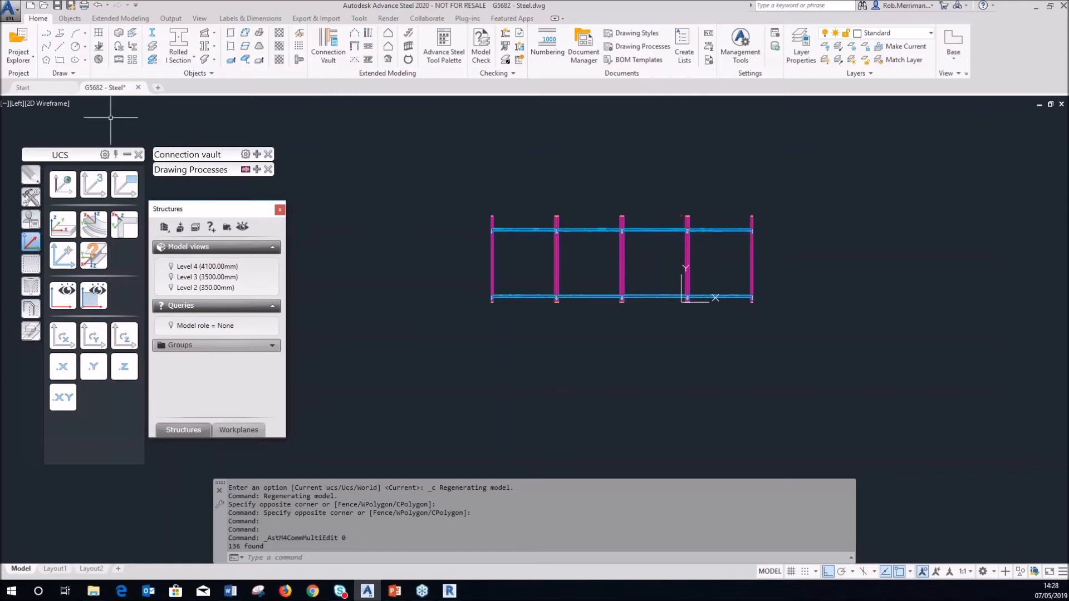
- Show the full frame in 3D, reset the UCS to World and set the visual style to Realistic
{"action": "middle_click_drag", "start_coordinate": [502, 228], "coordinate": [440, 241], "text": "shift"}
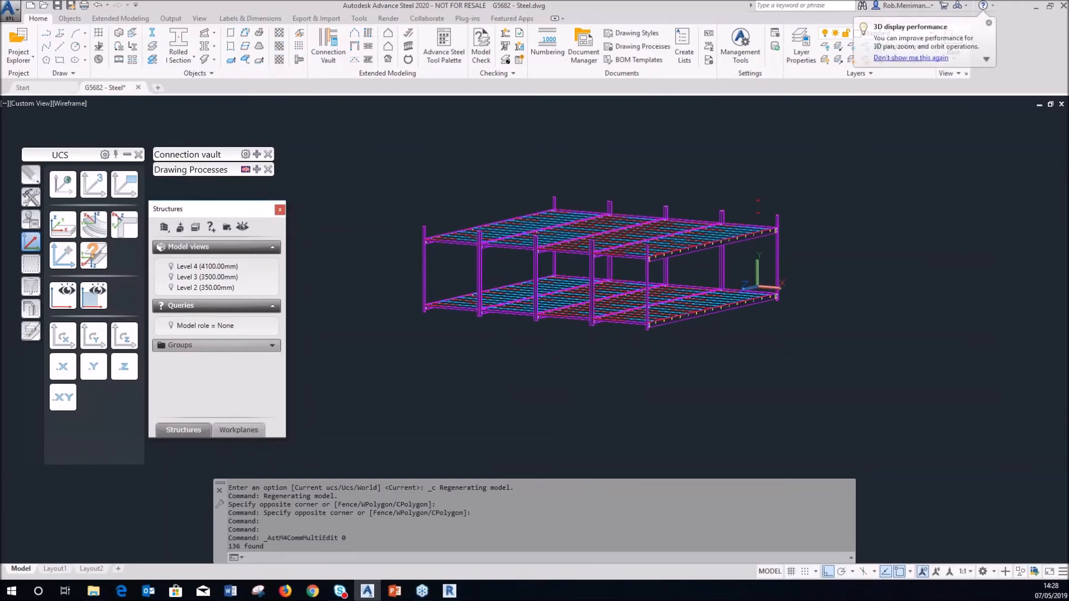
{"action": "left_click", "coordinate": [61, 223]}
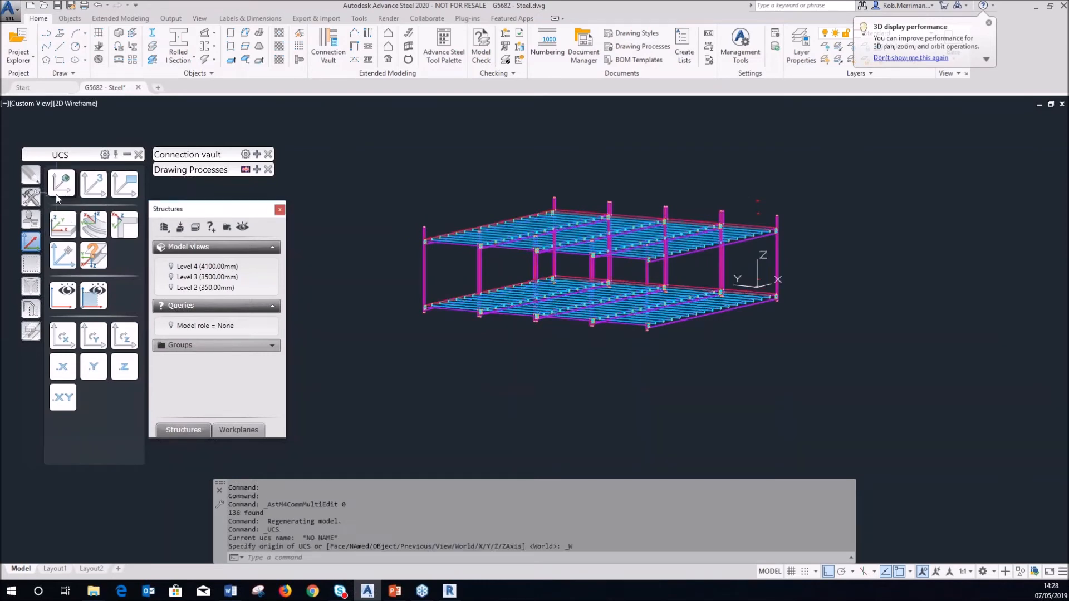
{"action": "left_click", "coordinate": [87, 190]}
{"action": "key", "text": "Escape"}
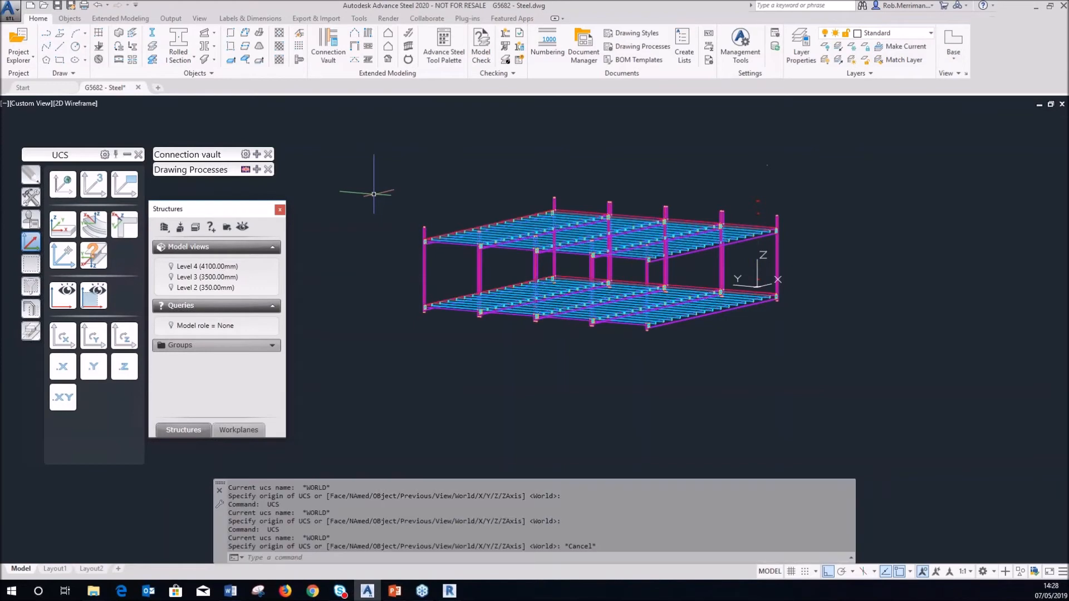
{"action": "left_click", "coordinate": [78, 104]}
{"action": "left_click", "coordinate": [98, 170]}
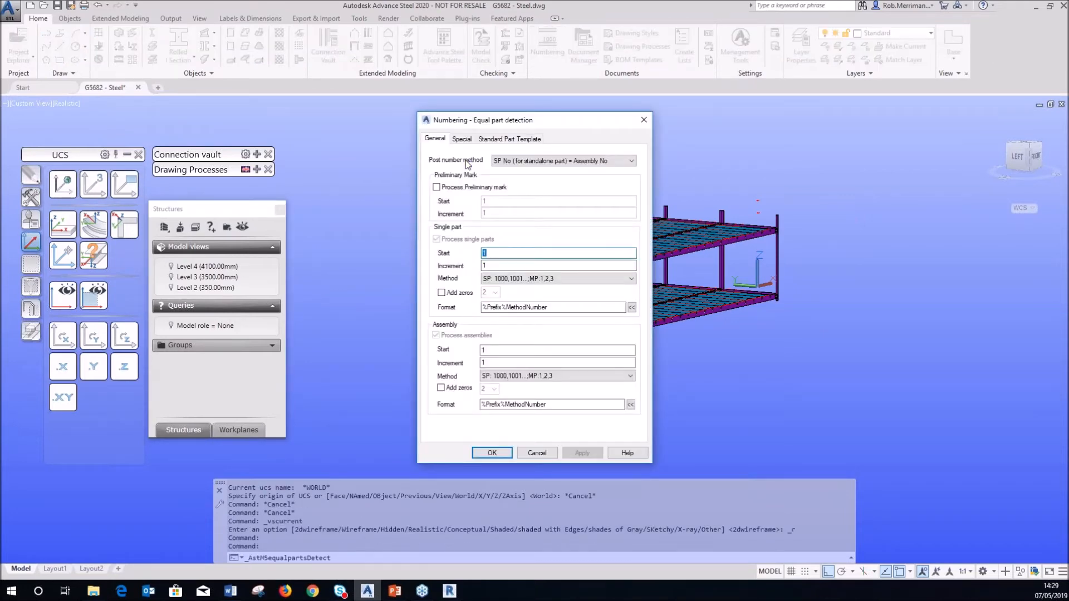
- Number the model with SP No (for standalone part) + Assembly No, review each main part group in the numbering list, and close it
{"action": "left_click", "coordinate": [492, 455]}
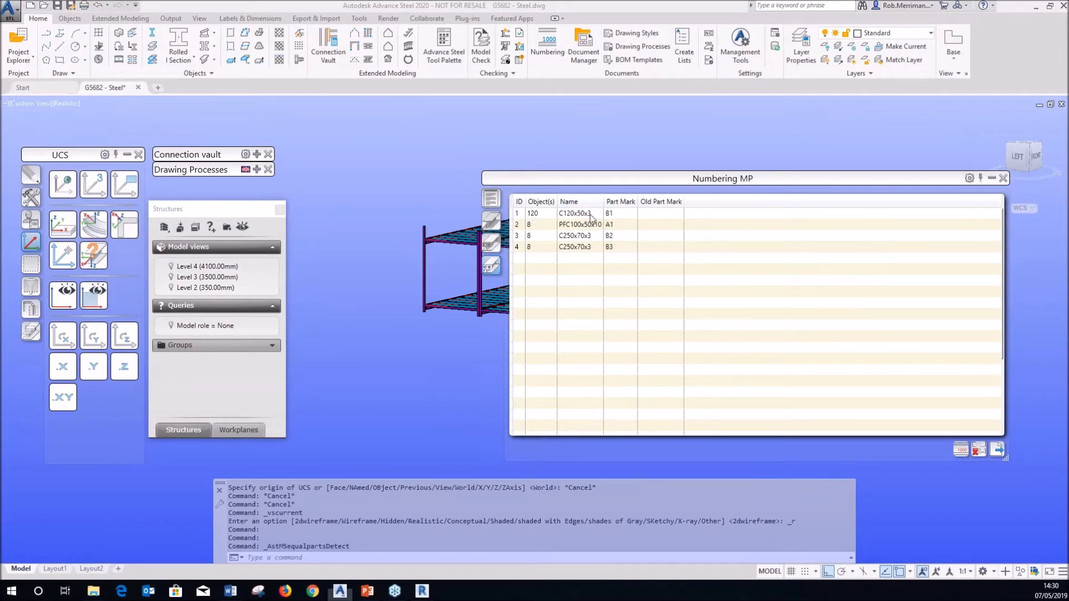
{"action": "left_click", "coordinate": [594, 219]}
{"action": "scroll", "coordinate": [297, 211], "scroll_direction": "down", "scroll_amount": 2}
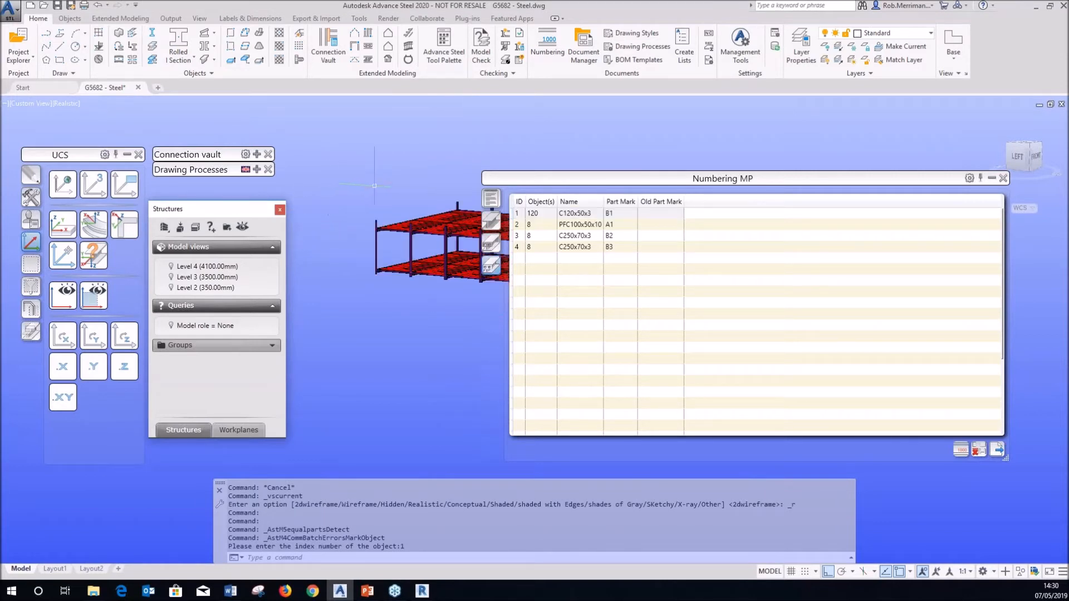
{"action": "left_click", "coordinate": [541, 225]}
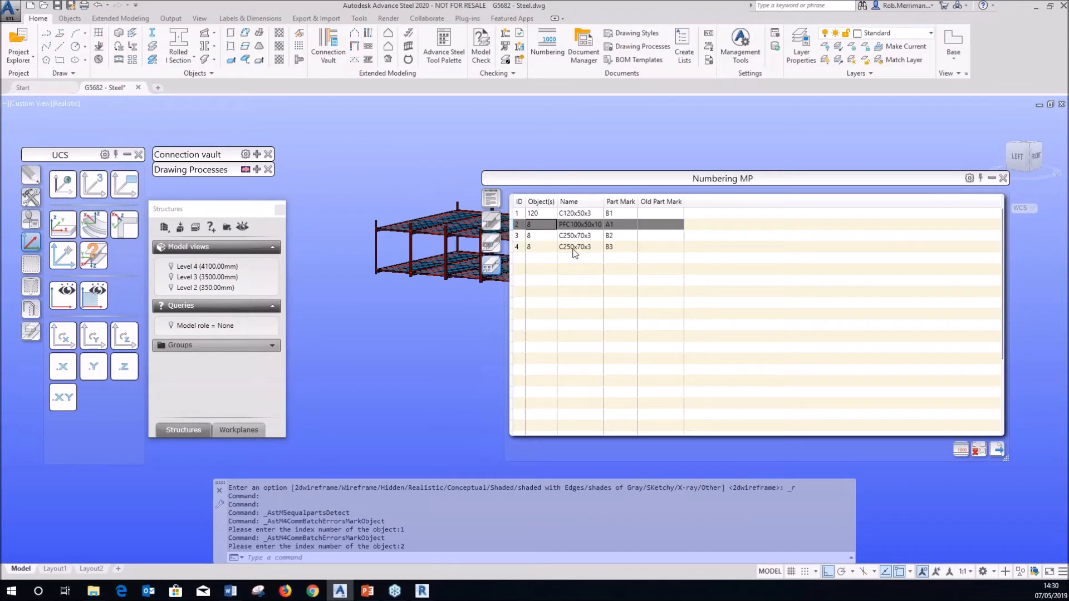
{"action": "left_click", "coordinate": [536, 238]}
{"action": "left_click", "coordinate": [537, 247]}
{"action": "left_click", "coordinate": [591, 239]}
{"action": "left_click", "coordinate": [1003, 178]}
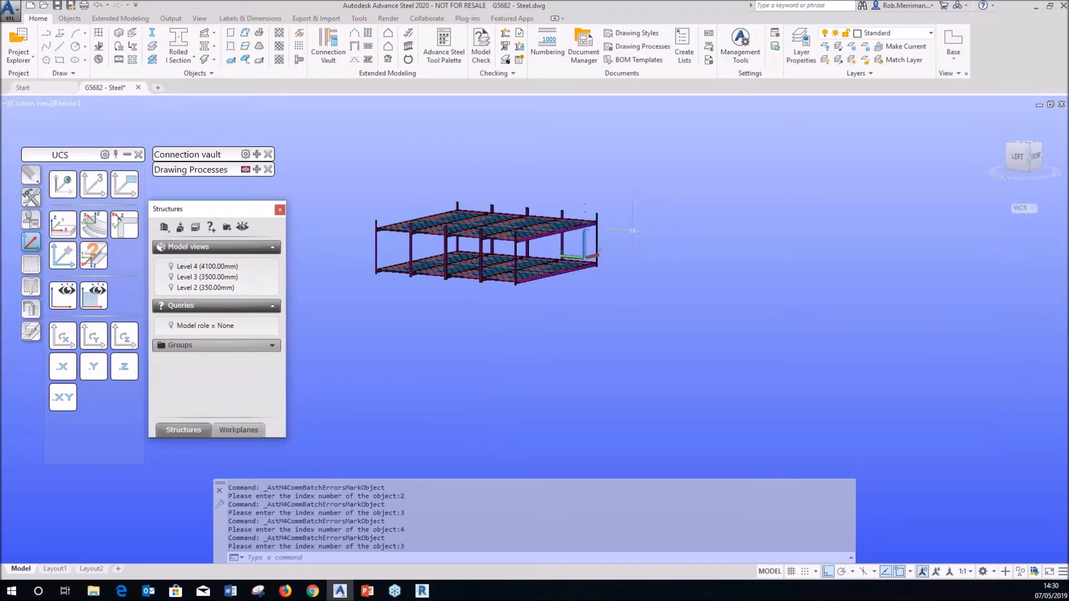
- Clear the marked objects and mark the whole assembly that the second column from the front corner belongs to
{"action": "left_click", "coordinate": [31, 264]}
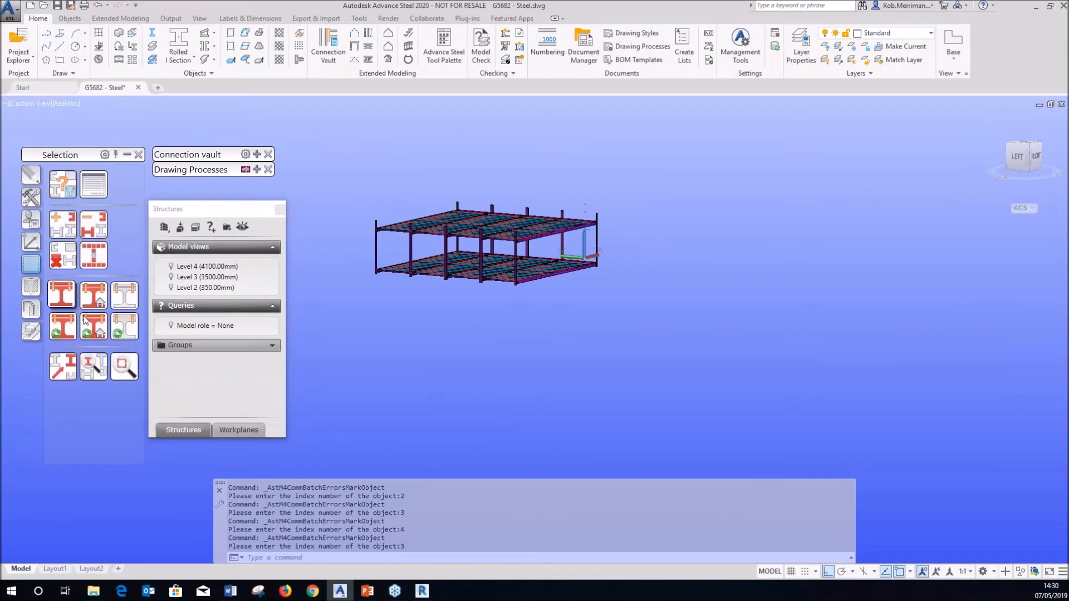
{"action": "left_click", "coordinate": [561, 337]}
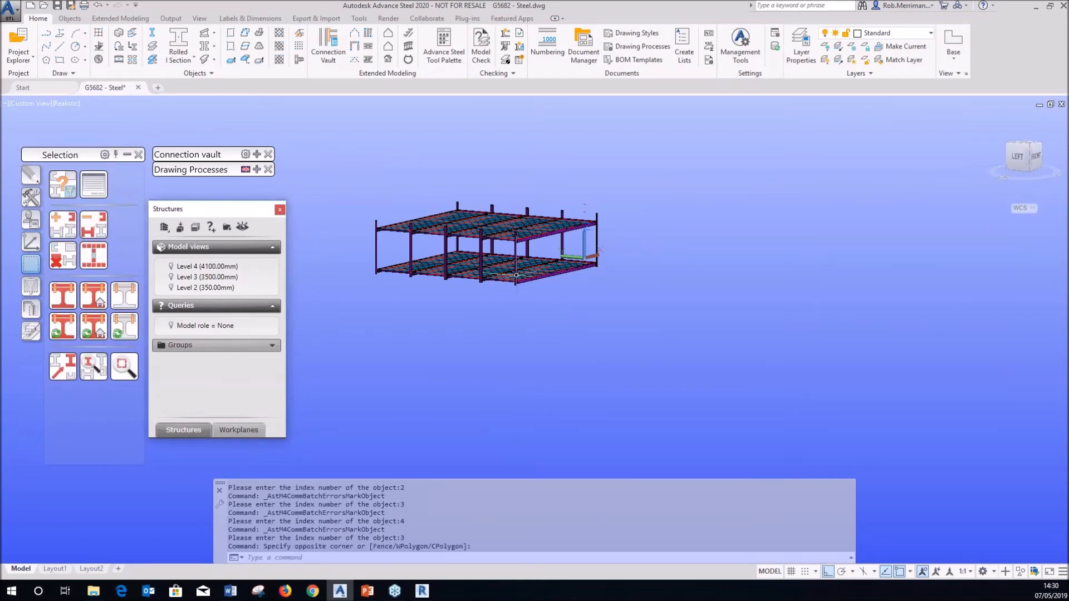
{"action": "scroll", "coordinate": [496, 248], "scroll_direction": "up", "scroll_amount": 5}
{"action": "scroll", "coordinate": [401, 184], "scroll_direction": "up", "scroll_amount": 2}
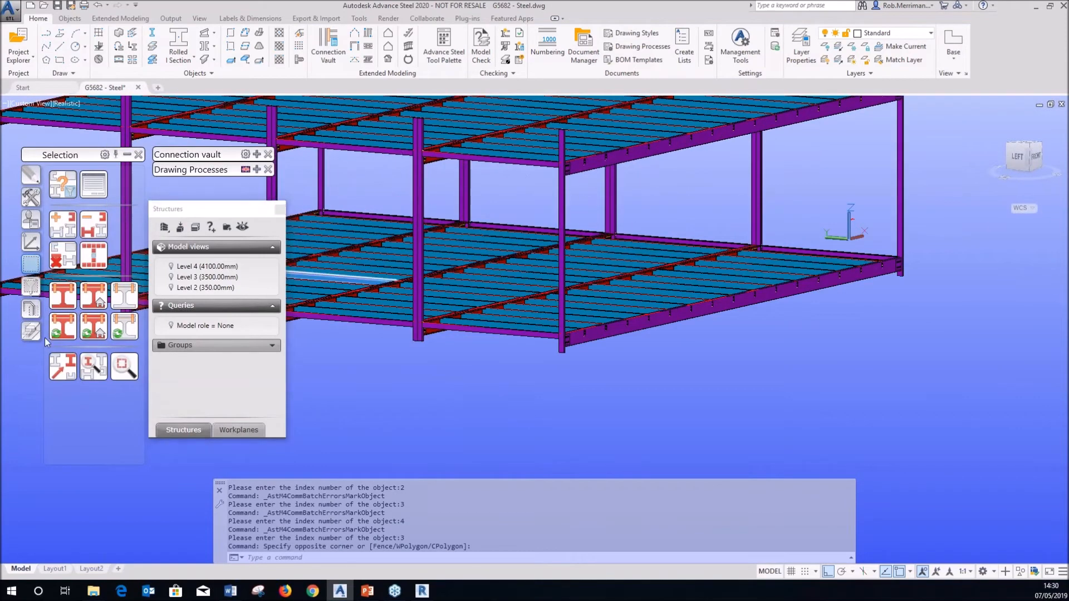
{"action": "left_click", "coordinate": [90, 333]}
{"action": "scroll", "coordinate": [465, 342], "scroll_direction": "up", "scroll_amount": 3}
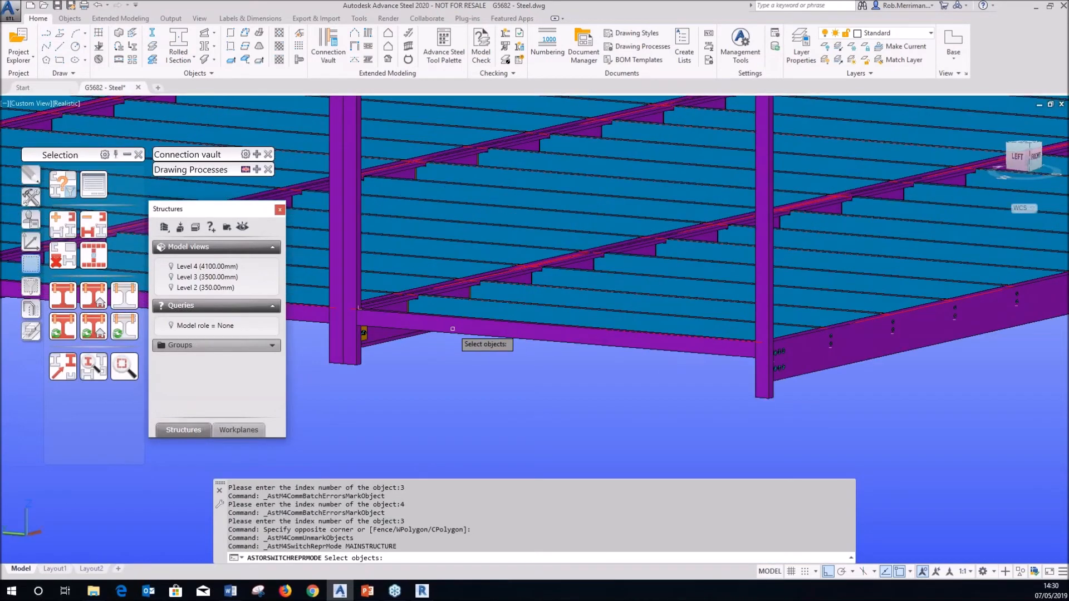
{"action": "left_click", "coordinate": [354, 337]}
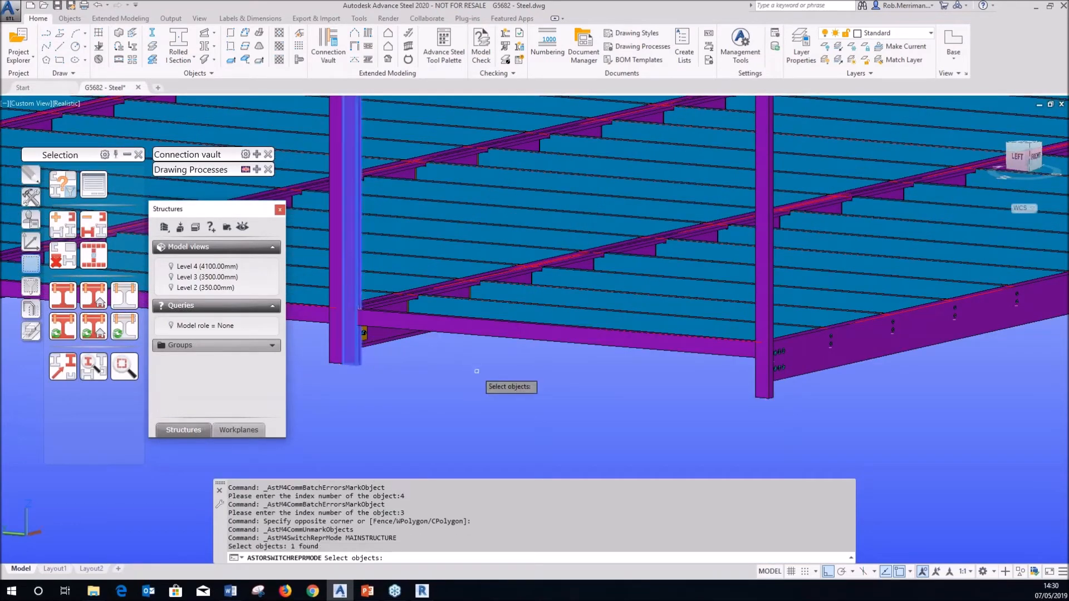
{"action": "scroll", "coordinate": [476, 371], "scroll_direction": "down", "scroll_amount": 4}
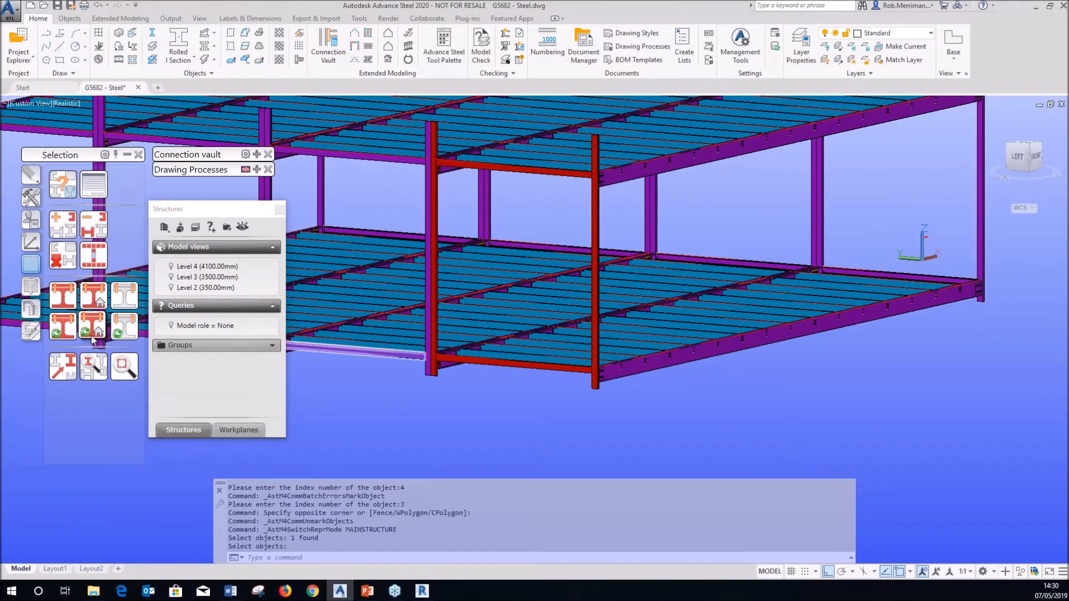
- Examine the marked end-frame assembly, including the column-to-beam joints and the bolted plate under the upper beam
{"action": "scroll", "coordinate": [430, 130], "scroll_direction": "up", "scroll_amount": 4}
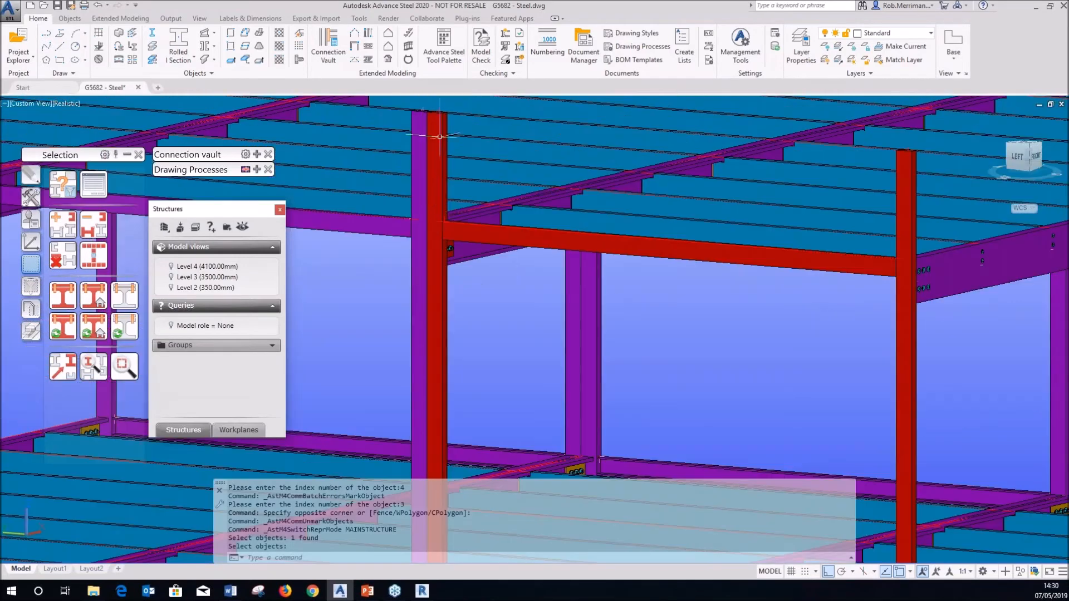
{"action": "scroll", "coordinate": [456, 229], "scroll_direction": "up", "scroll_amount": 2}
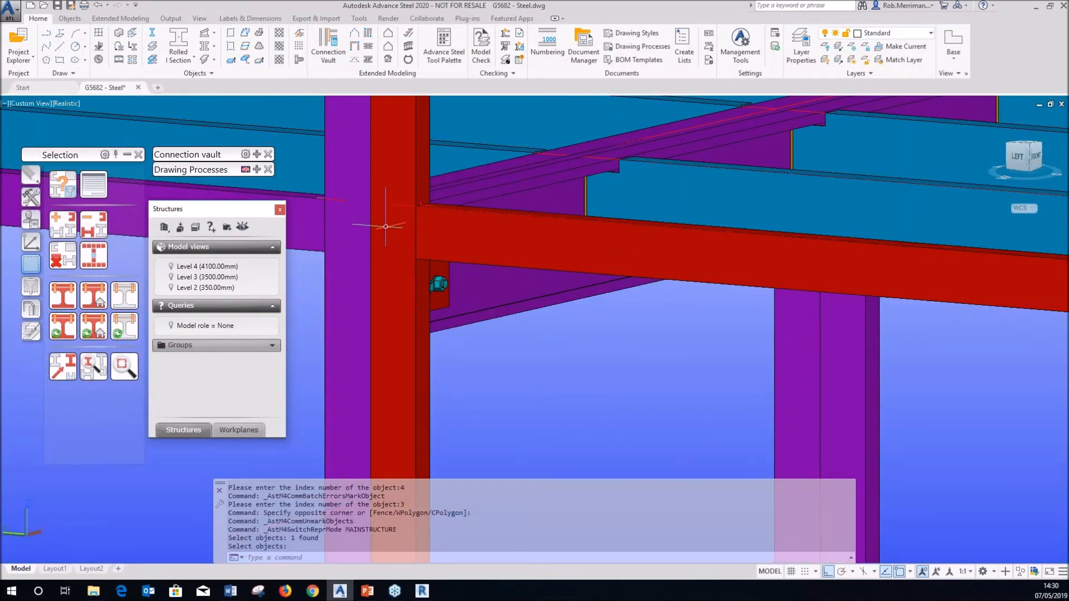
{"action": "scroll", "coordinate": [405, 224], "scroll_direction": "down", "scroll_amount": 1}
{"action": "scroll", "coordinate": [405, 224], "scroll_direction": "down", "scroll_amount": 2}
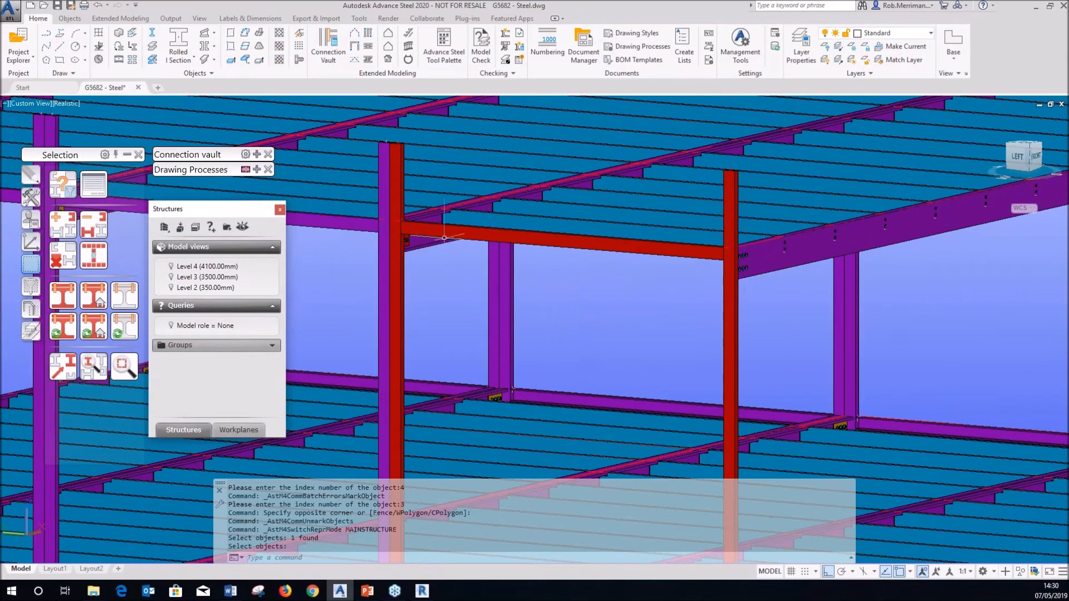
{"action": "scroll", "coordinate": [407, 234], "scroll_direction": "up", "scroll_amount": 2}
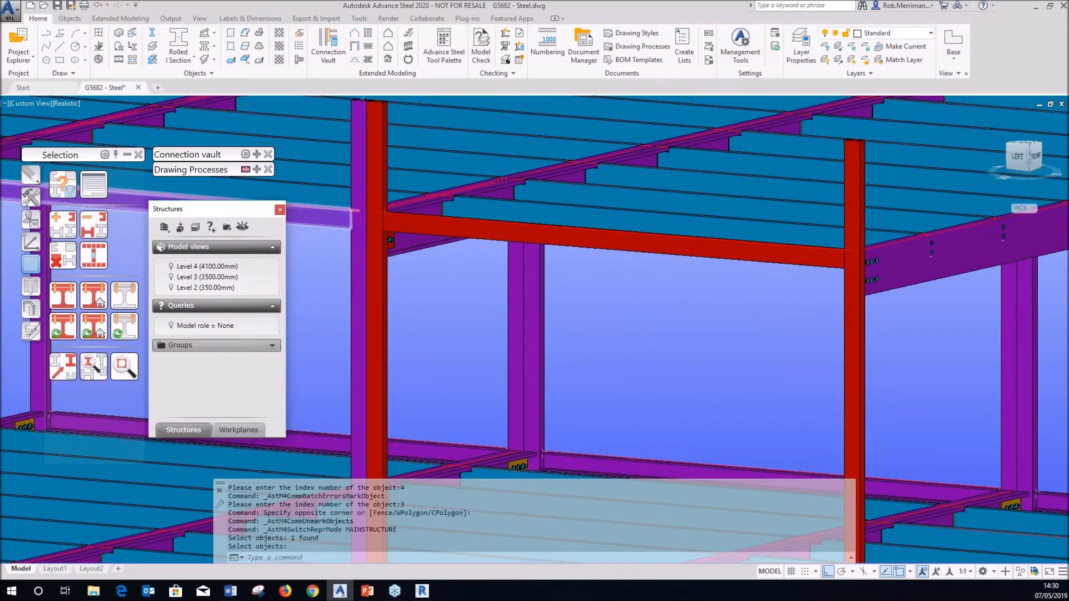
{"action": "scroll", "coordinate": [375, 229], "scroll_direction": "up", "scroll_amount": 5}
{"action": "mouse_move", "coordinate": [509, 292]}
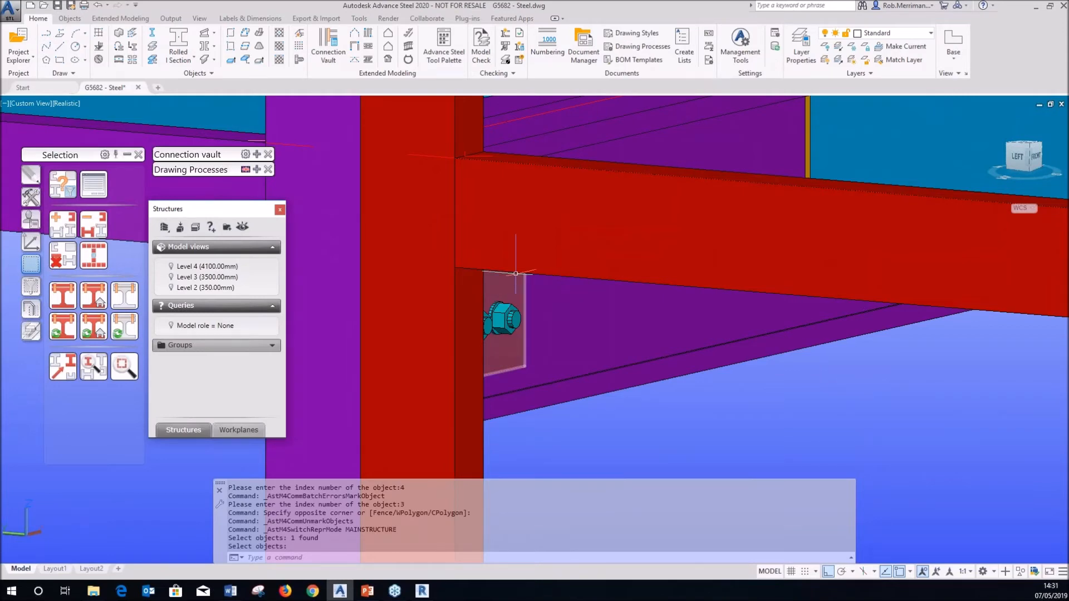
{"action": "scroll", "coordinate": [510, 292], "scroll_direction": "down", "scroll_amount": 8}
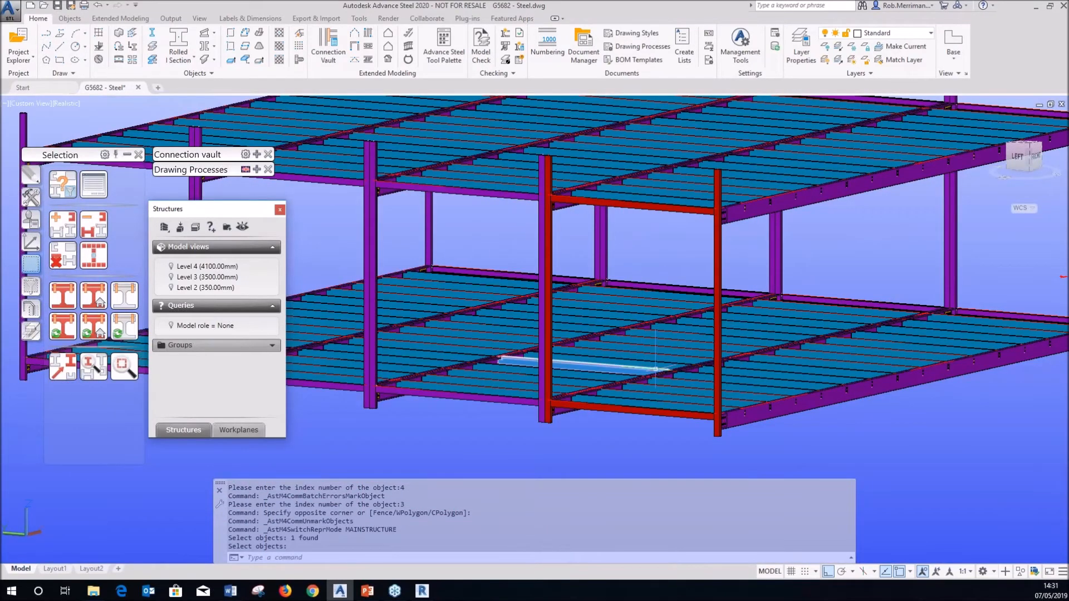
{"action": "scroll", "coordinate": [655, 369], "scroll_direction": "down", "scroll_amount": 2}
- Clear the marking from the assembly and save the G5682 - Steel drawing
{"action": "left_click", "coordinate": [61, 259]}
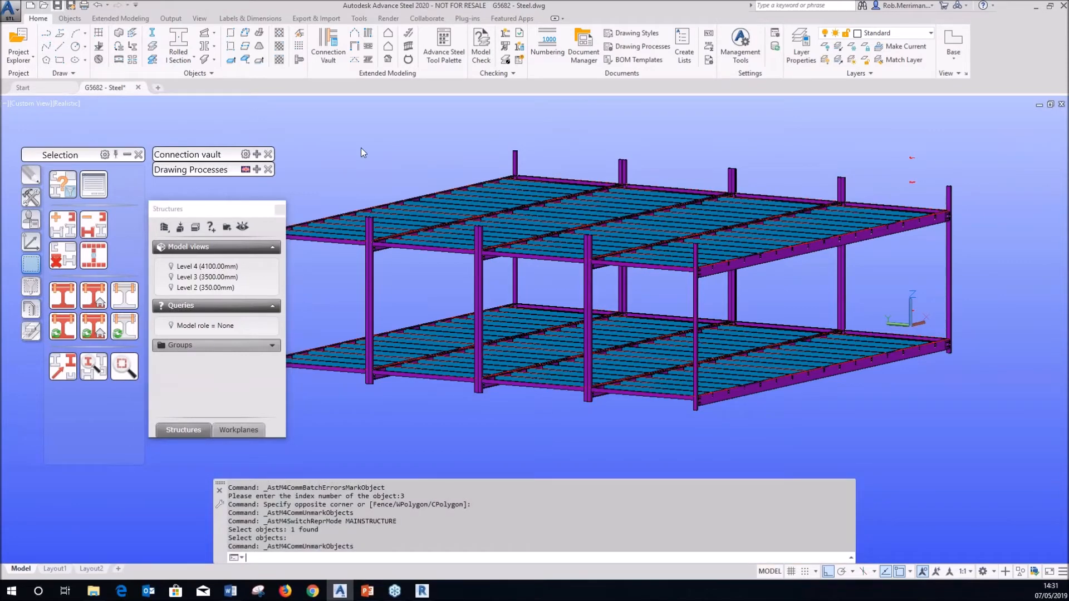
{"action": "key", "text": "ctrl+s"}
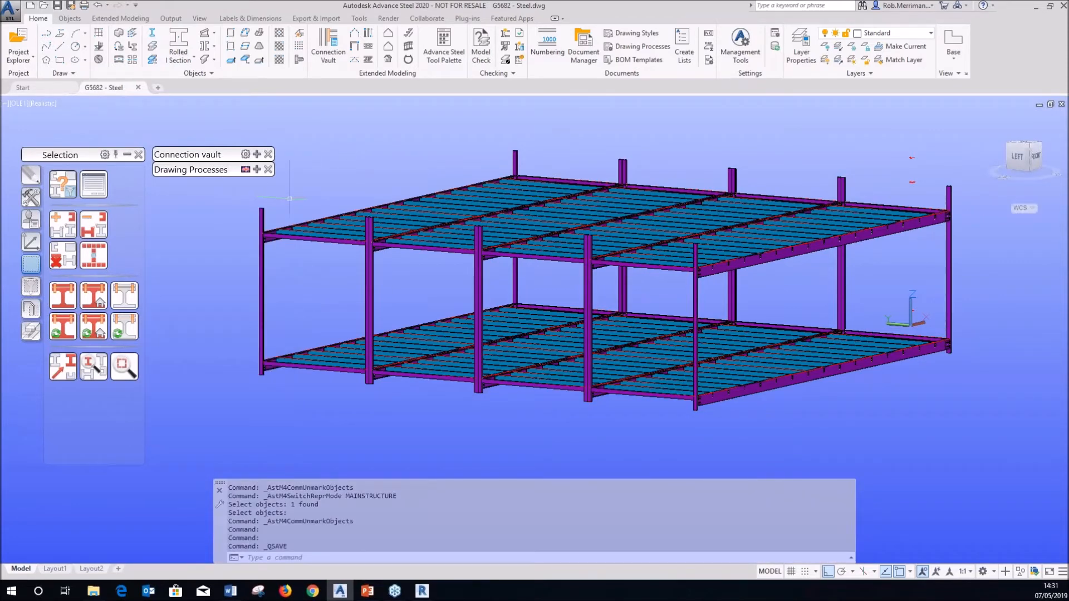
- Run the All Parts A4-A1 - Single - BOM drawing process on the model
{"action": "mouse_move", "coordinate": [261, 177]}
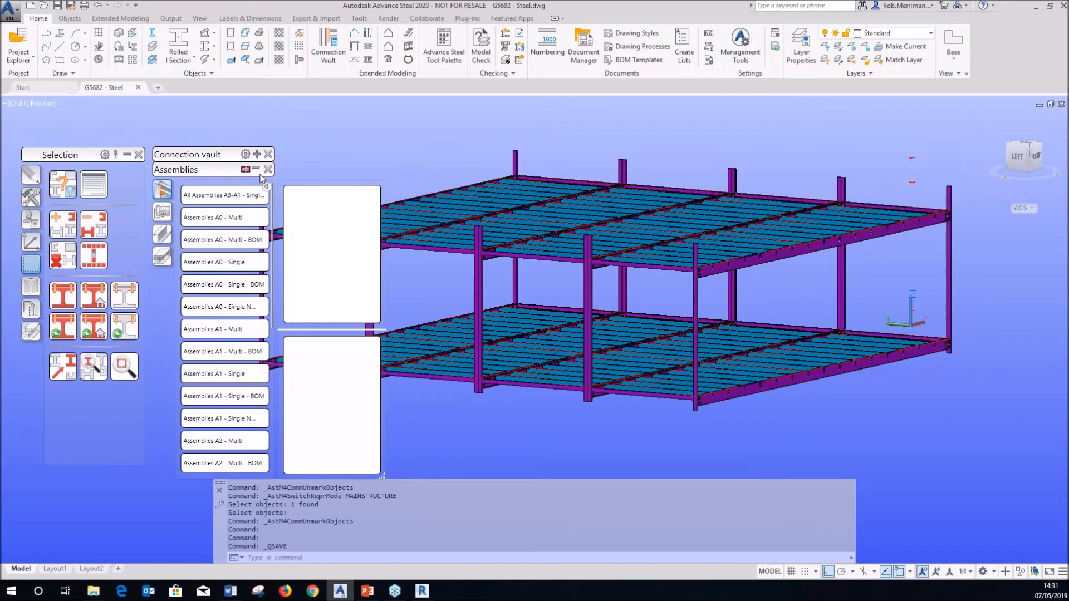
{"action": "left_click", "coordinate": [163, 258]}
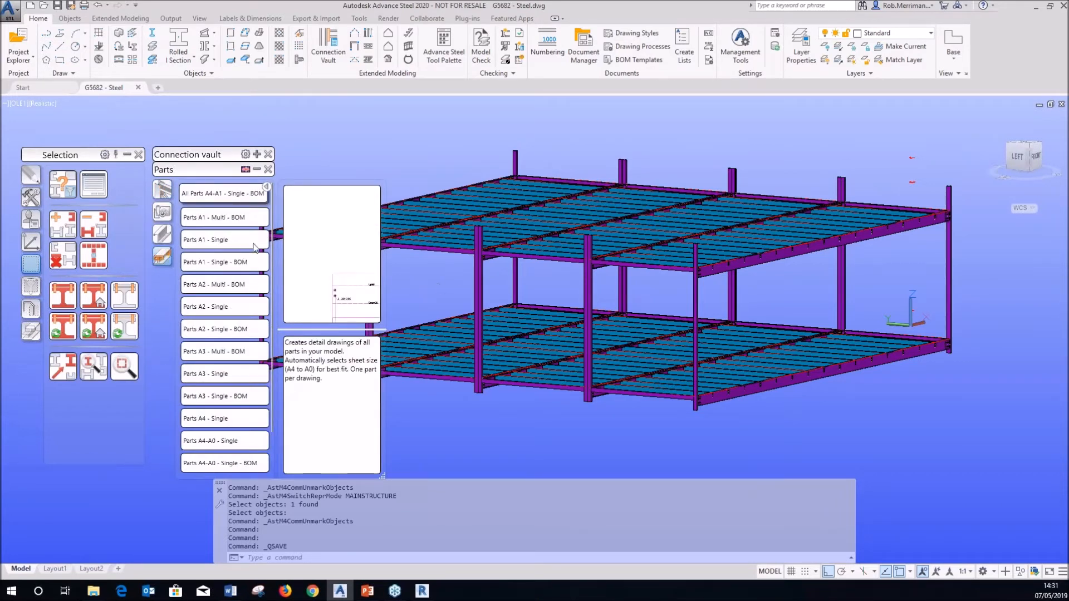
{"action": "left_click", "coordinate": [65, 306]}
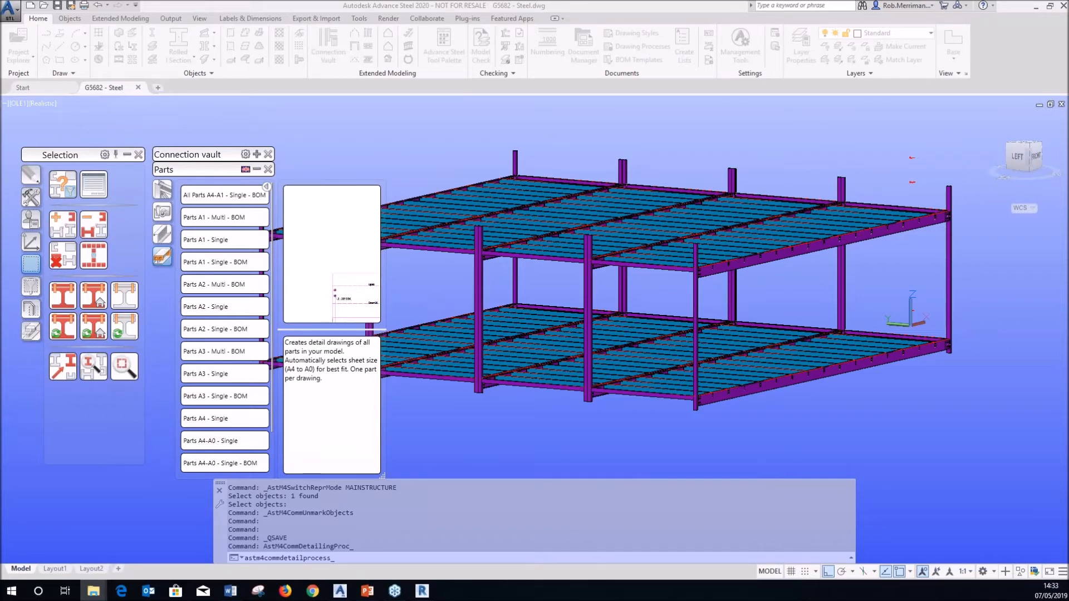
- Switch to File Explorer and open the G5682 - Steel project folder
{"action": "left_click_drag", "start_coordinate": [0, 340], "coordinate": [504, 278]}
{"action": "left_click_drag", "start_coordinate": [513, 286], "coordinate": [606, 163]}
{"action": "left_click_drag", "start_coordinate": [499, 154], "coordinate": [463, 3]}
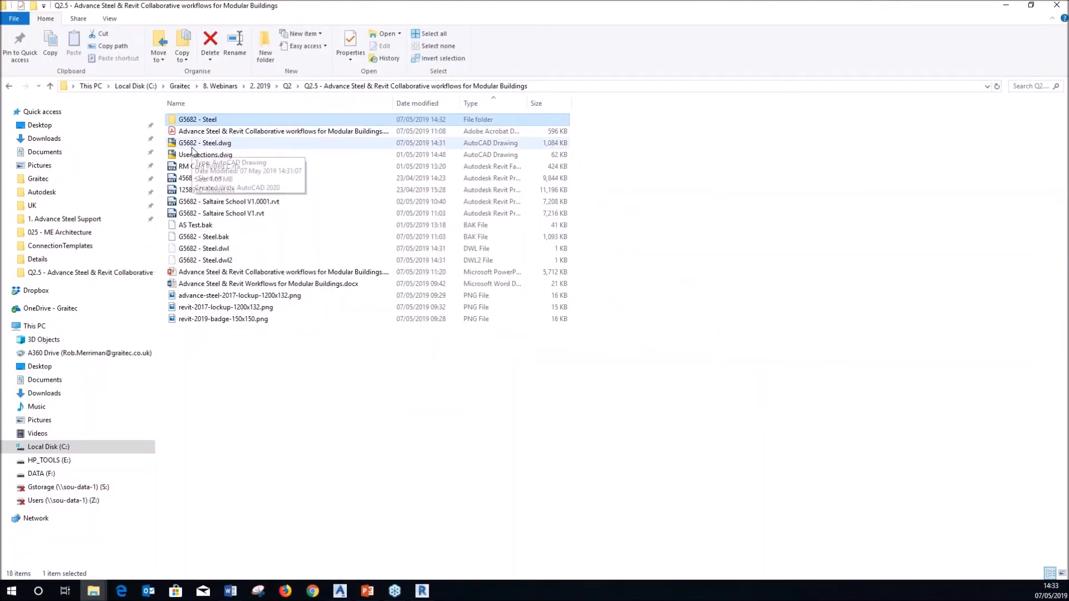
{"action": "double_click", "coordinate": [207, 122]}
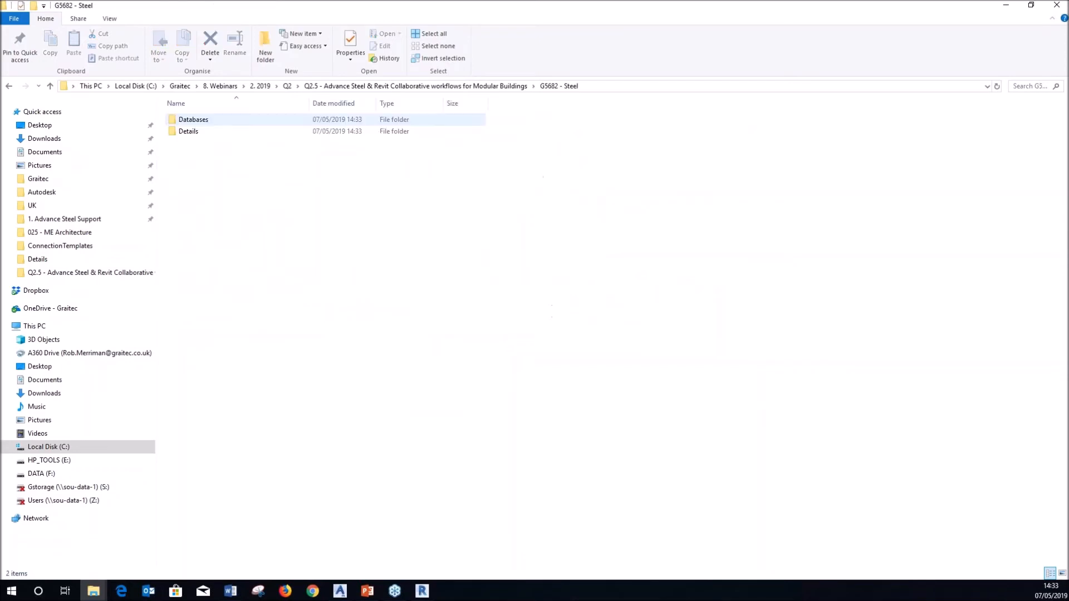
- Open the Details folder and check the generated part drawing files, returning to Advance Steel while the drawing process runs
{"action": "double_click", "coordinate": [197, 136]}
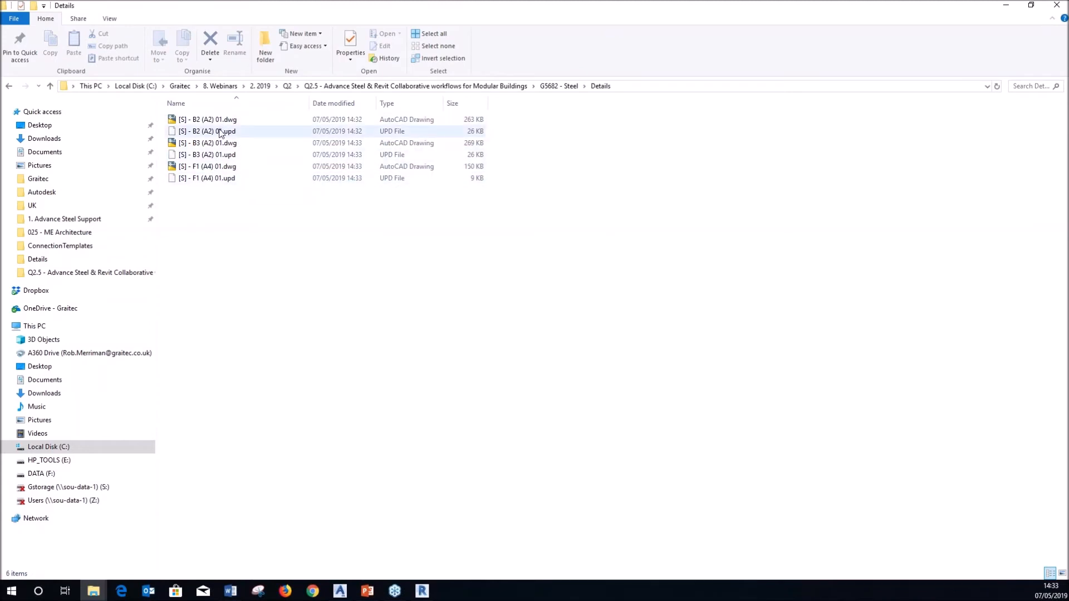
{"action": "left_click", "coordinate": [605, 87]}
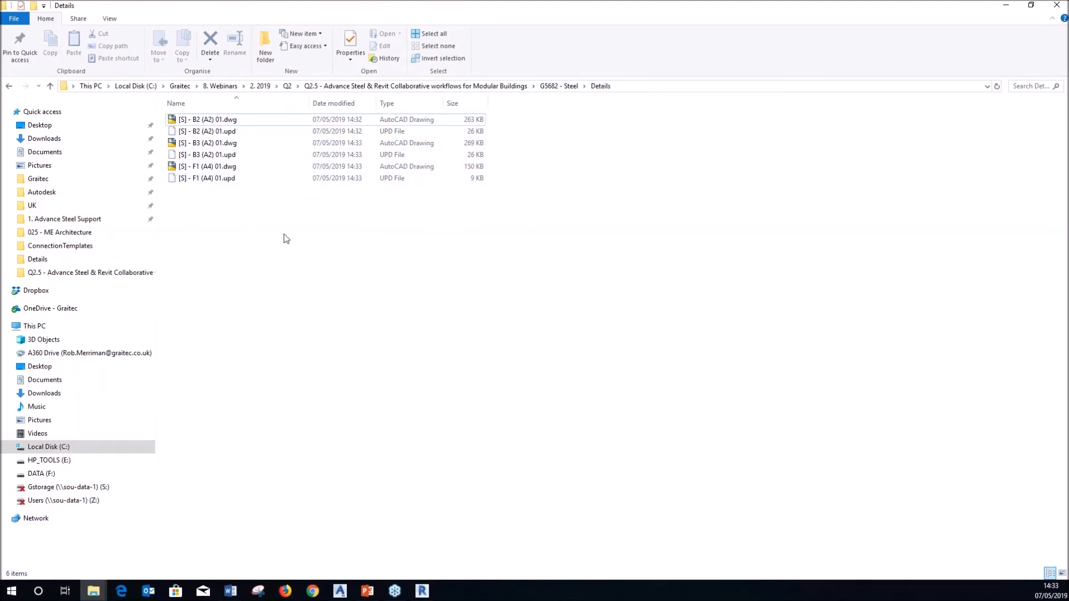
{"action": "left_click", "coordinate": [1006, 5]}
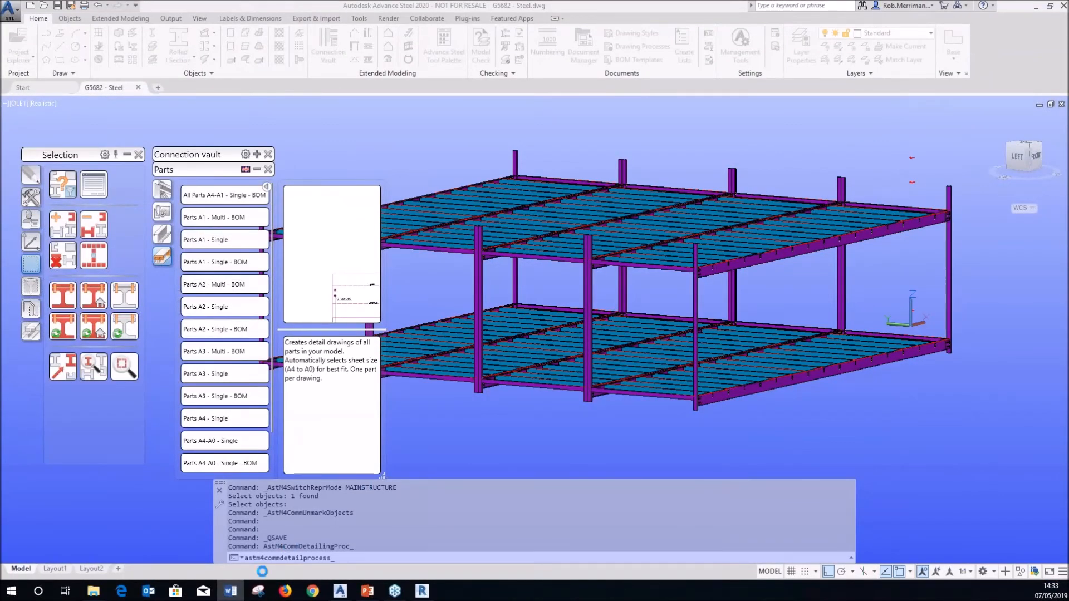
{"action": "mouse_move", "coordinate": [96, 595]}
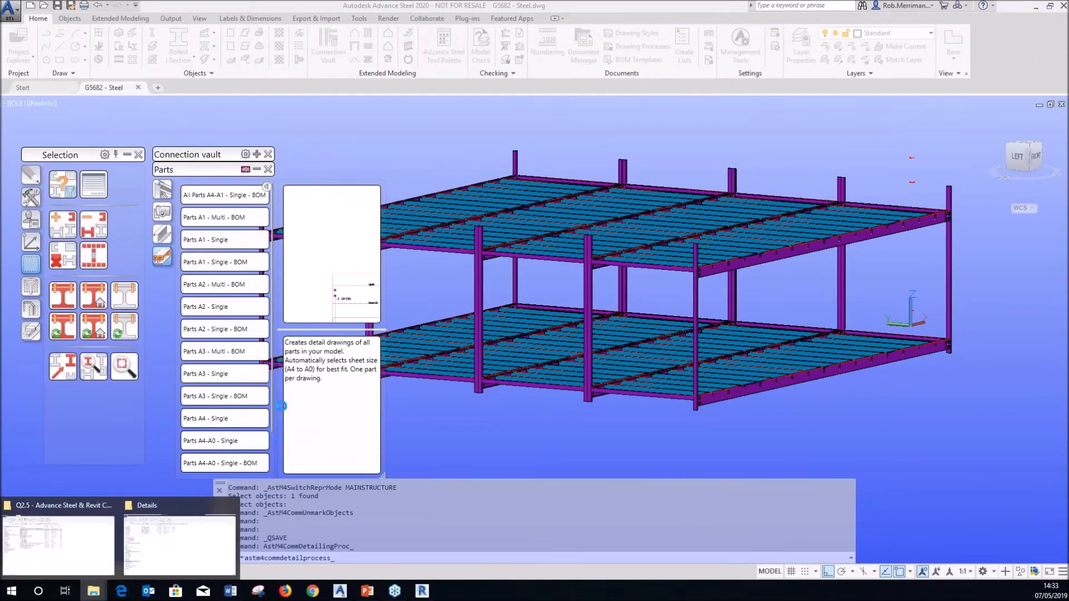
{"action": "left_click", "coordinate": [167, 541]}
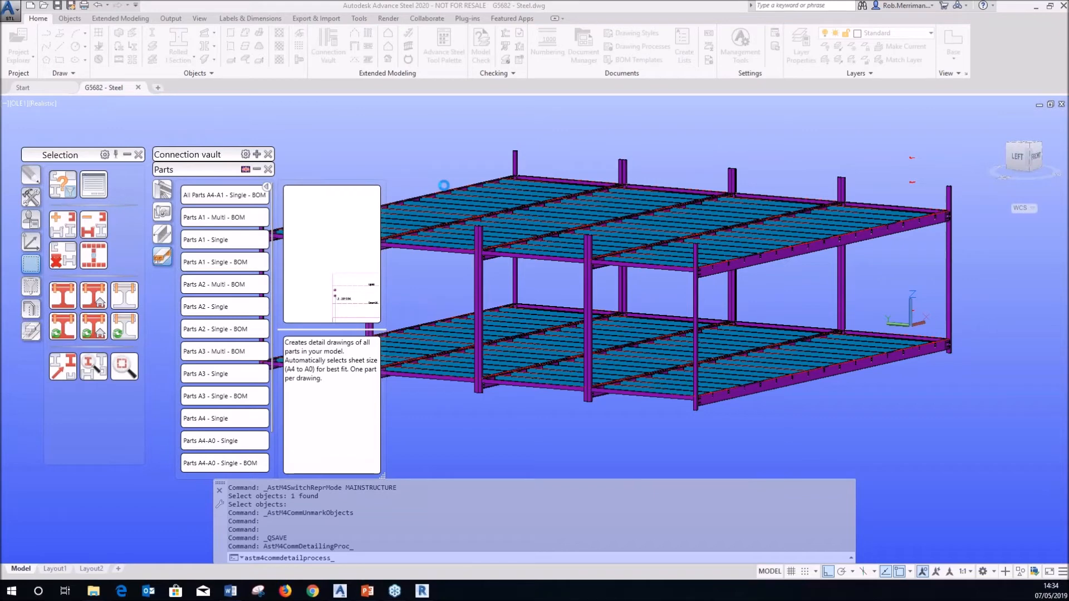
{"action": "double_click", "coordinate": [493, 204]}
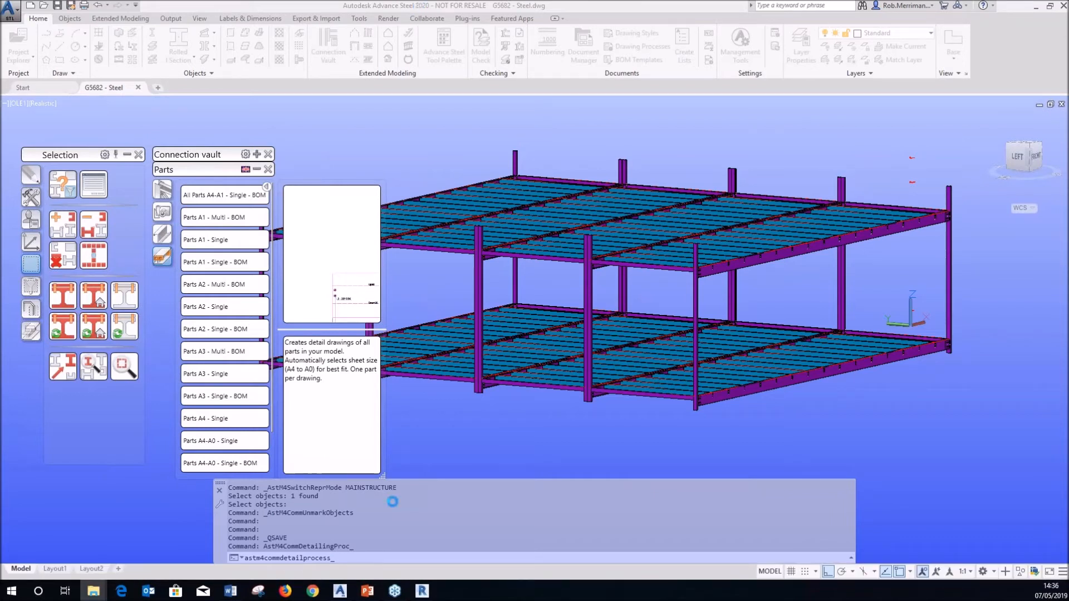
{"action": "mouse_move", "coordinate": [394, 590]}
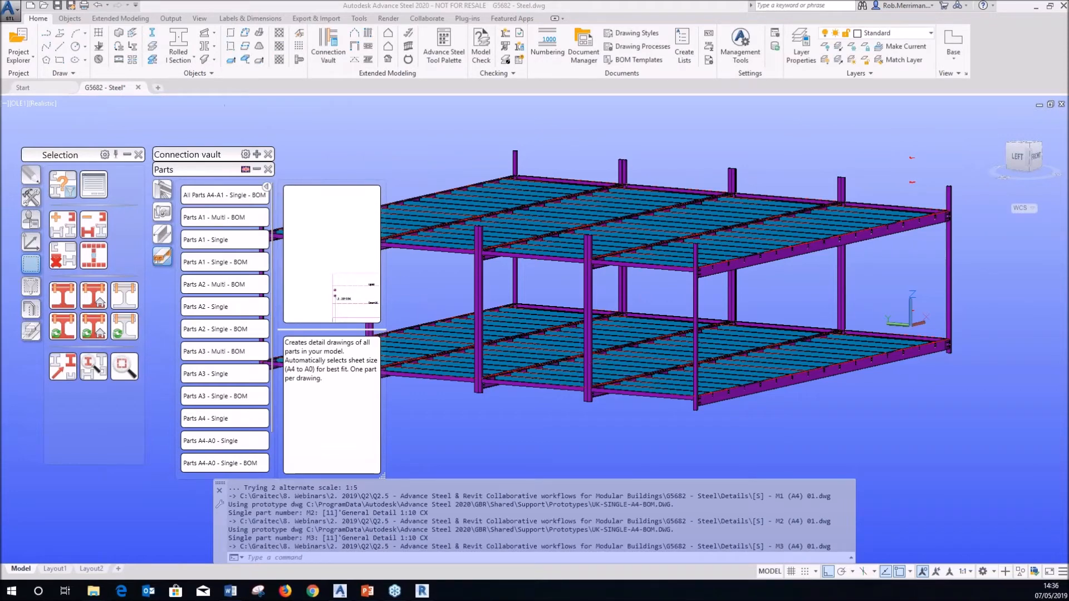
- Save the G5682 - Steel drawing
{"action": "left_click", "coordinate": [438, 119]}
{"action": "left_click", "coordinate": [438, 119]}
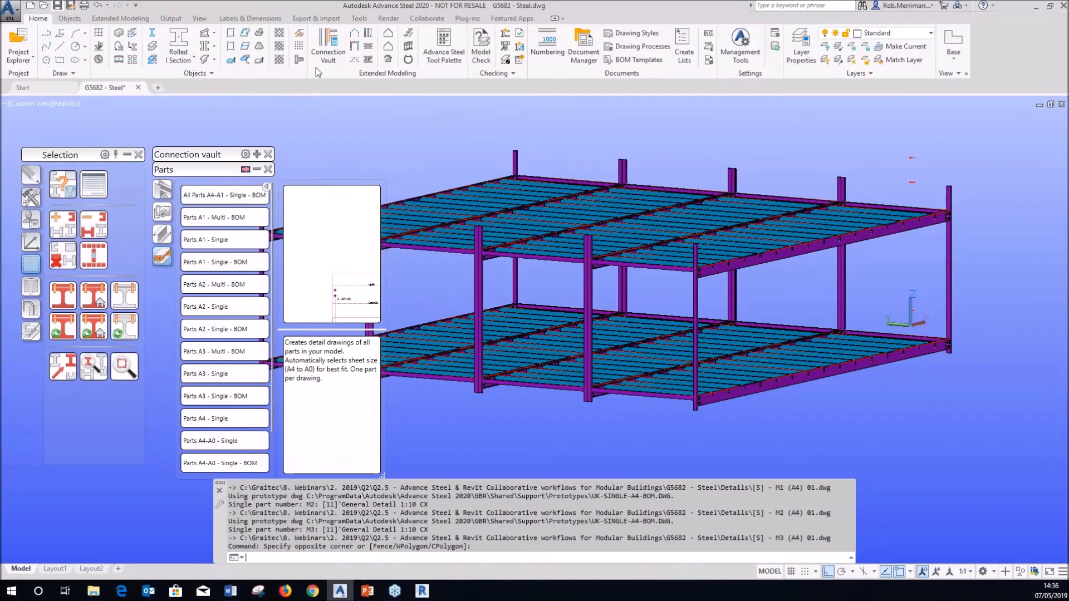
{"action": "key", "text": "ctrl+s"}
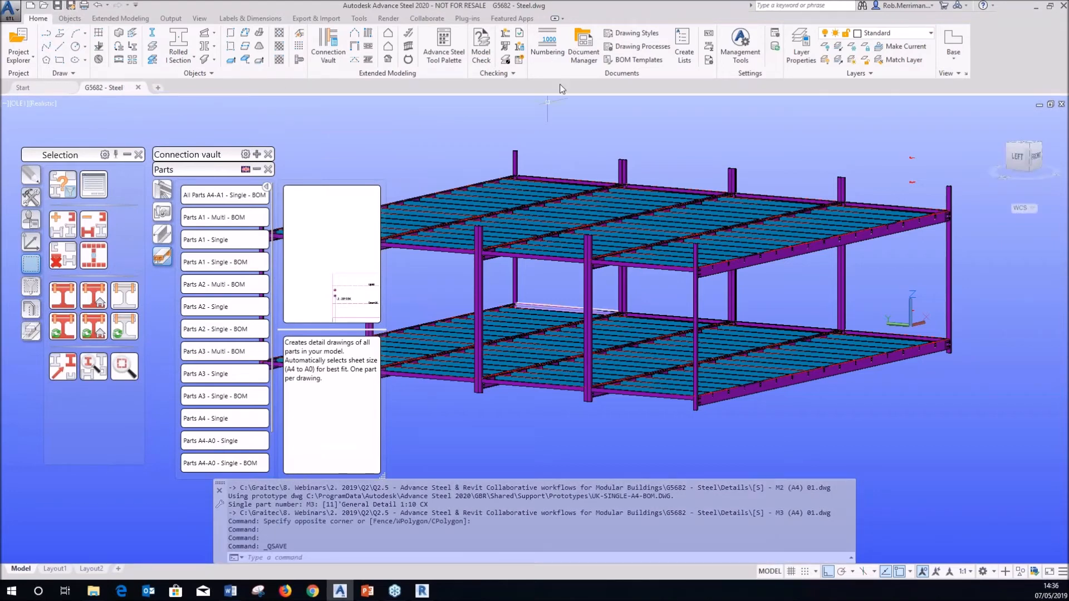
- Open the Document Manager, list the up-to-date detail drawings and preview the [S] - F1 (A4) 01 drawing
{"action": "left_click", "coordinate": [584, 55]}
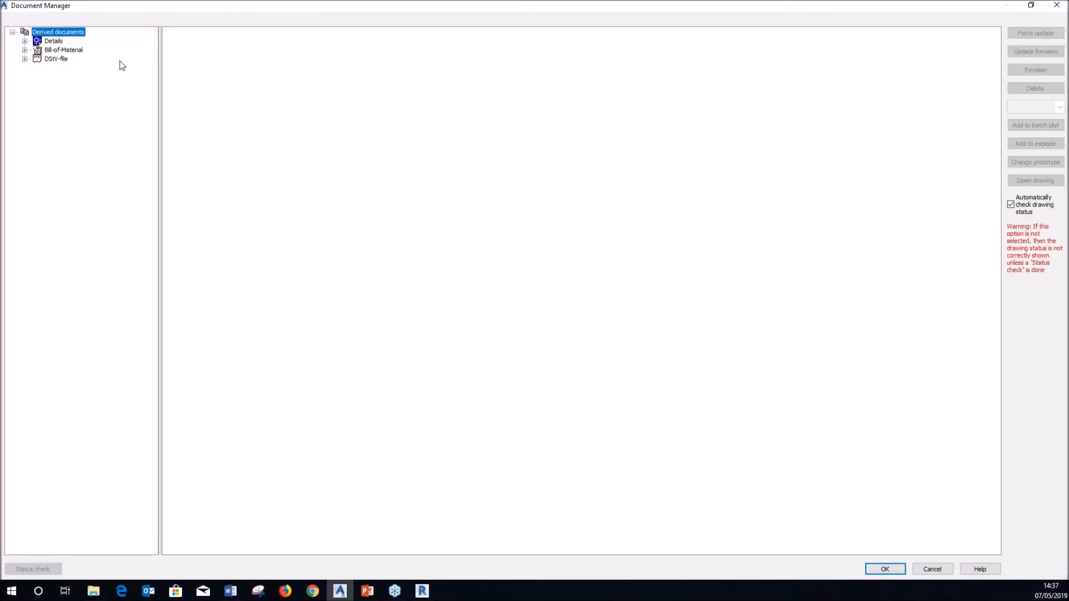
{"action": "left_click", "coordinate": [25, 42]}
{"action": "left_click", "coordinate": [36, 50]}
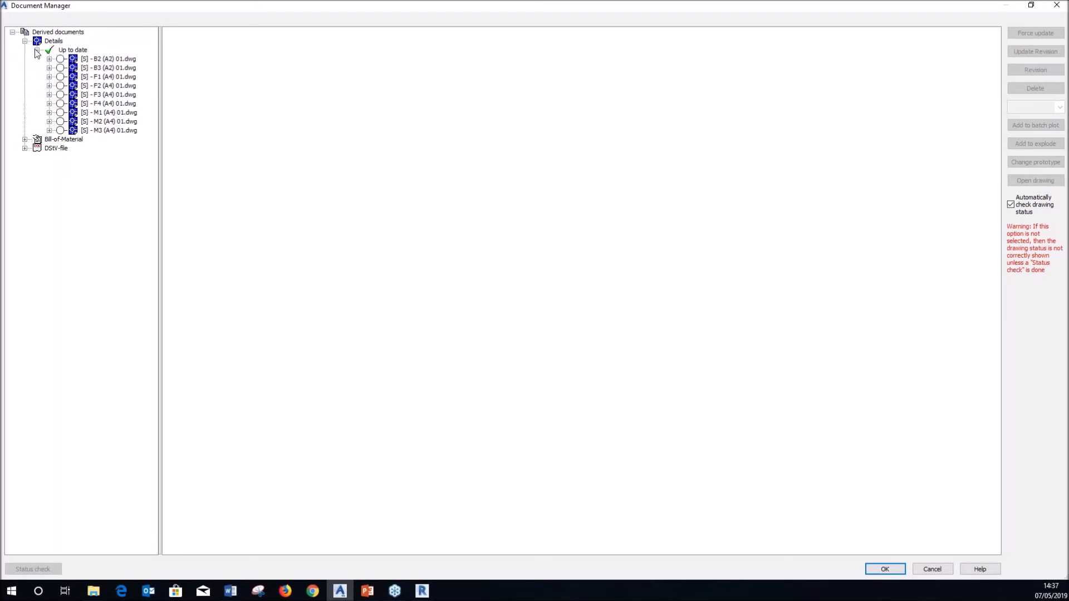
{"action": "left_click", "coordinate": [110, 77]}
{"action": "left_click", "coordinate": [220, 34]}
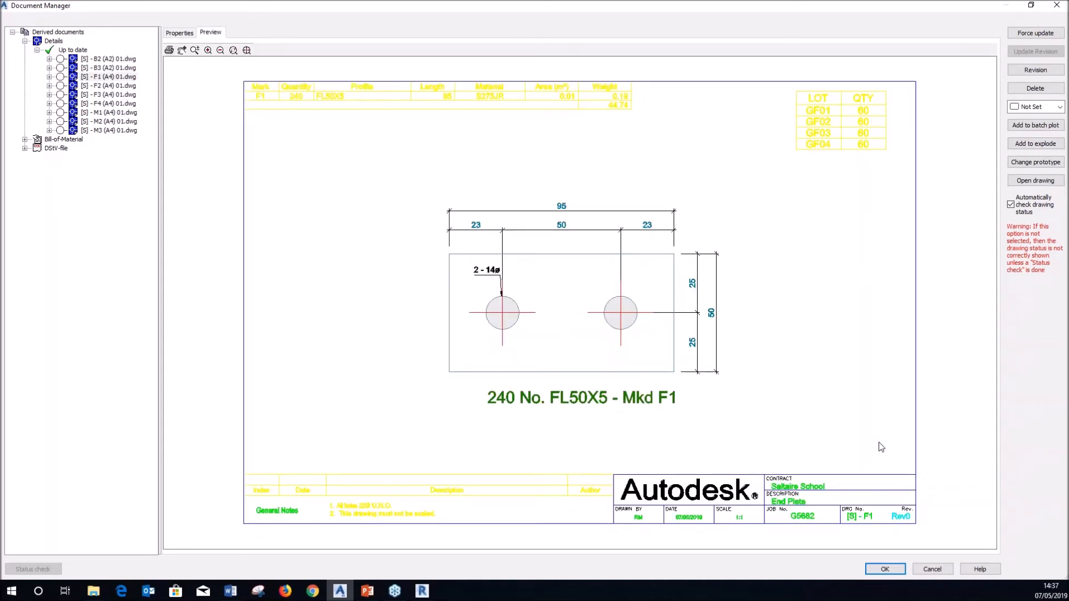
- Examine the title block and the dimensioned end plate with its two holes on the F1 drawing preview
{"action": "scroll", "coordinate": [916, 520], "scroll_direction": "up", "scroll_amount": 4}
{"action": "middle_click_drag", "start_coordinate": [865, 443], "coordinate": [677, 255]}
{"action": "scroll", "coordinate": [677, 255], "scroll_direction": "up", "scroll_amount": 5}
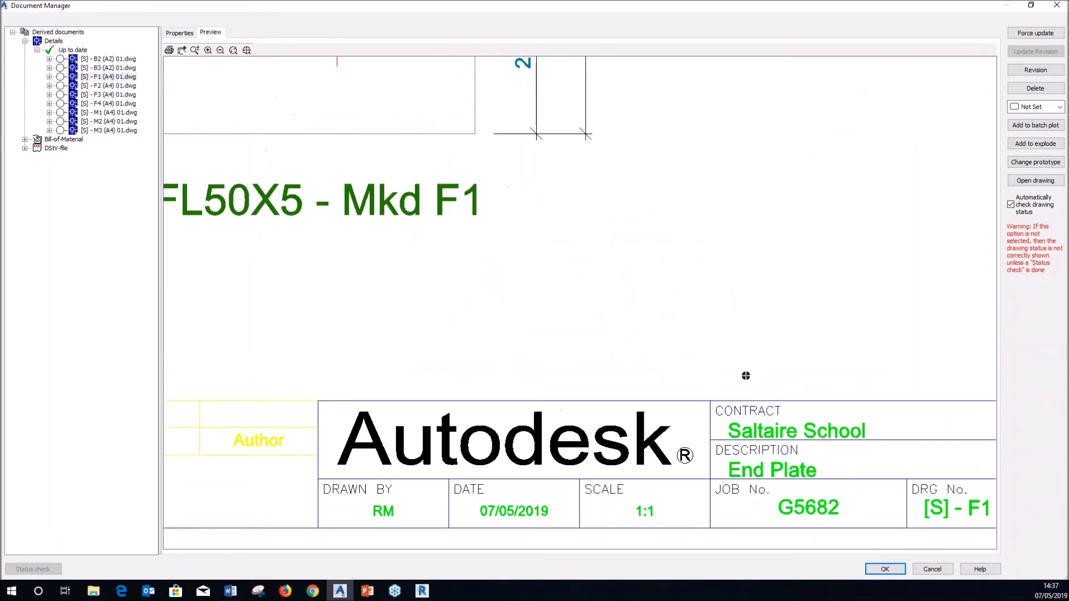
{"action": "middle_click_drag", "start_coordinate": [745, 374], "coordinate": [627, 269]}
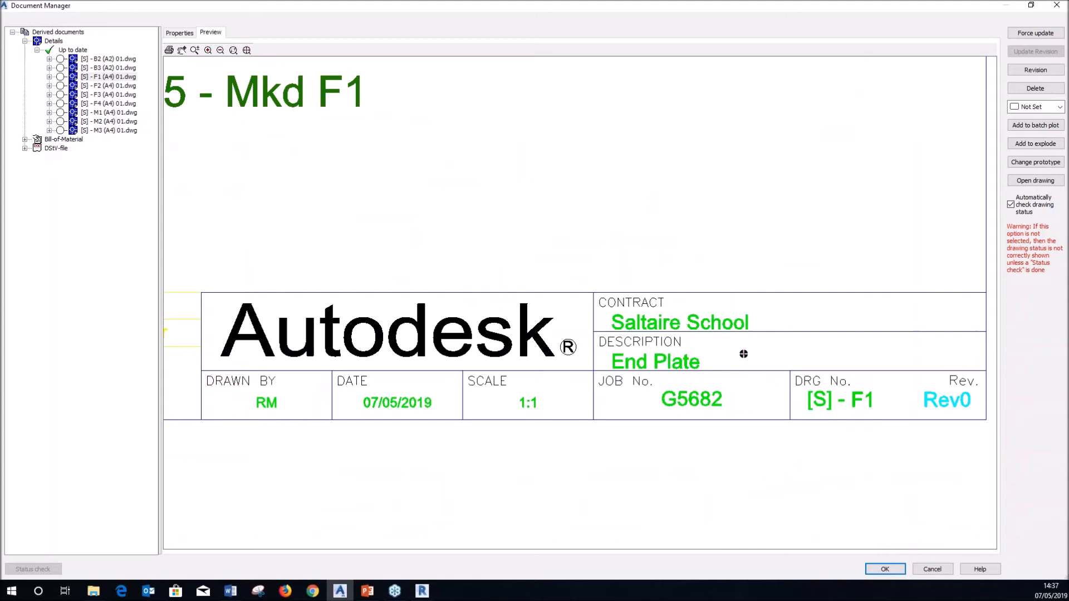
{"action": "middle_click_drag", "start_coordinate": [701, 200], "coordinate": [687, 518]}
{"action": "scroll", "coordinate": [783, 386], "scroll_direction": "down", "scroll_amount": 2}
{"action": "scroll", "coordinate": [782, 387], "scroll_direction": "down", "scroll_amount": 5}
{"action": "middle_click_drag", "start_coordinate": [576, 311], "coordinate": [771, 365]}
{"action": "scroll", "coordinate": [463, 293], "scroll_direction": "up", "scroll_amount": 3}
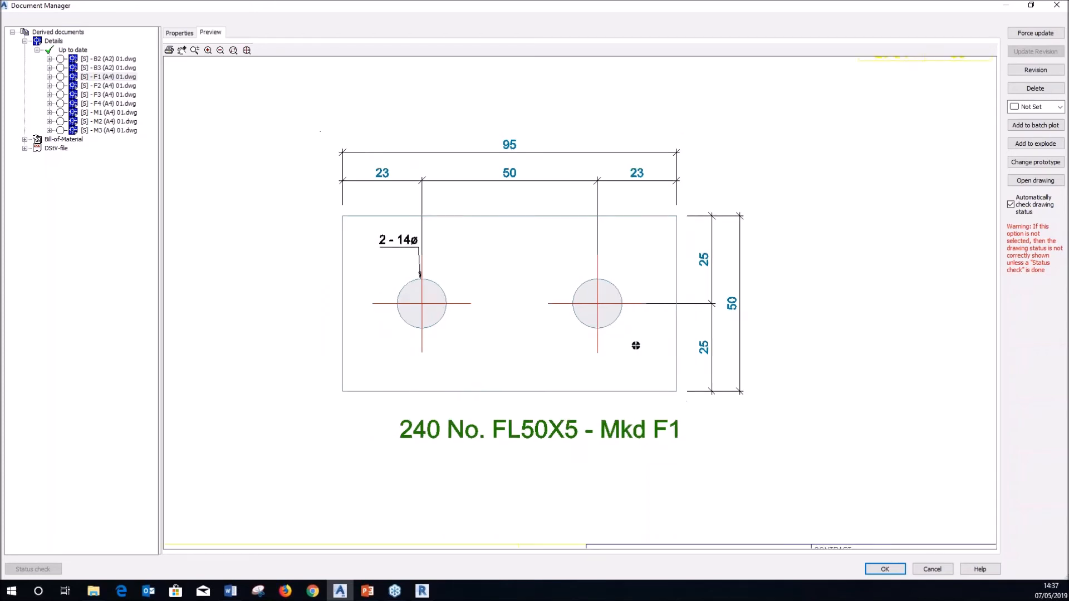
- Examine the bill of materials and the lot quantity table on the F1 drawing preview
{"action": "scroll", "coordinate": [486, 236], "scroll_direction": "down", "scroll_amount": 3}
{"action": "scroll", "coordinate": [353, 181], "scroll_direction": "up", "scroll_amount": 2}
{"action": "scroll", "coordinate": [256, 151], "scroll_direction": "up", "scroll_amount": 2}
{"action": "scroll", "coordinate": [256, 151], "scroll_direction": "up", "scroll_amount": 1}
{"action": "middle_click_drag", "start_coordinate": [336, 187], "coordinate": [510, 357]}
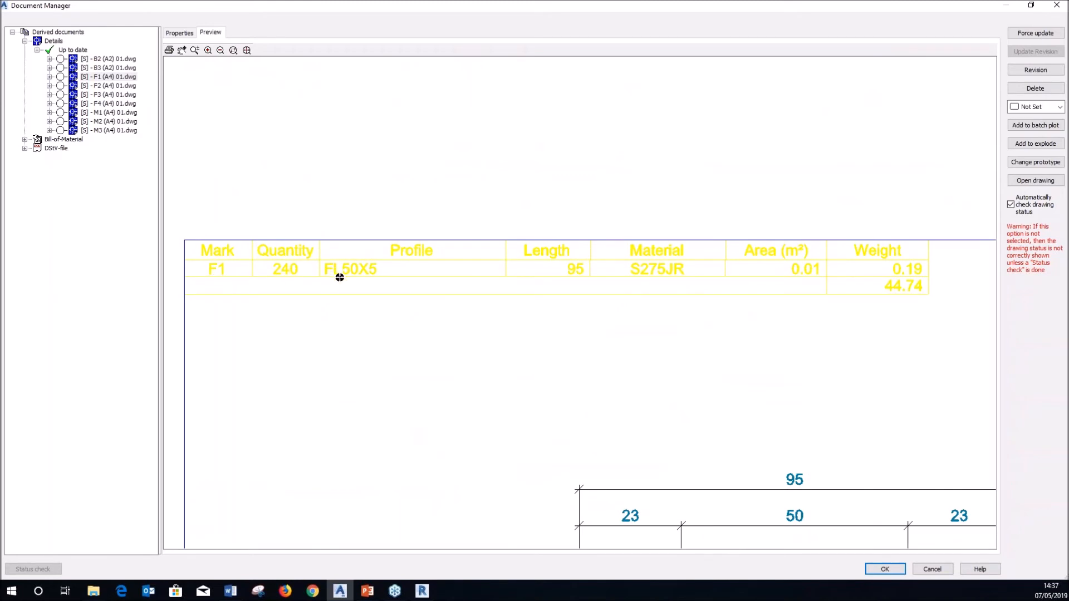
{"action": "middle_click_drag", "start_coordinate": [751, 288], "coordinate": [303, 289]}
{"action": "middle_click_drag", "start_coordinate": [844, 335], "coordinate": [685, 310]}
{"action": "scroll", "coordinate": [685, 310], "scroll_direction": "up", "scroll_amount": 4}
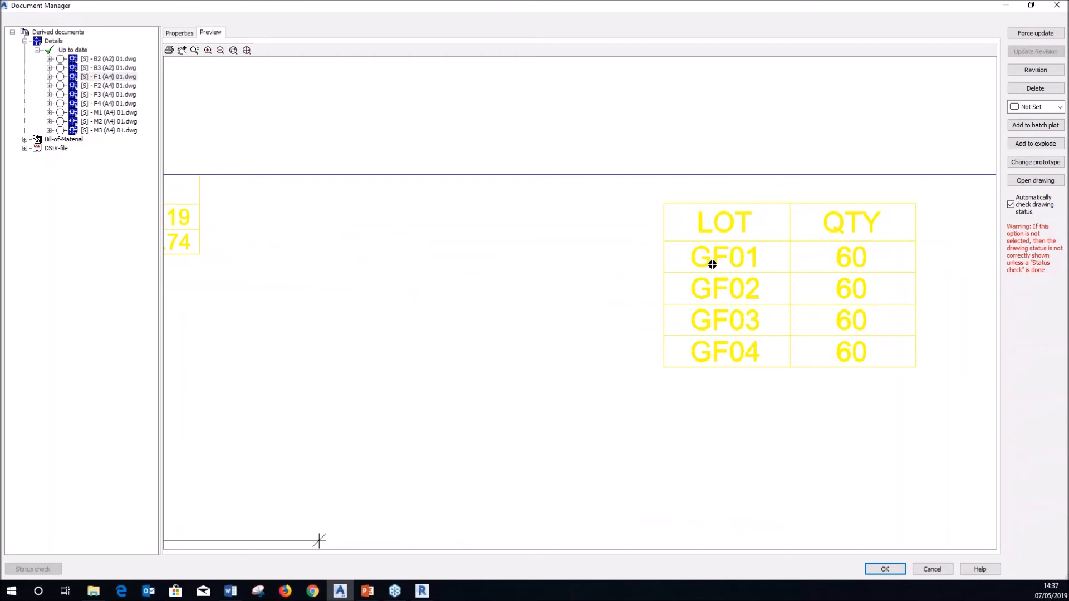
{"action": "scroll", "coordinate": [836, 268], "scroll_direction": "down", "scroll_amount": 5}
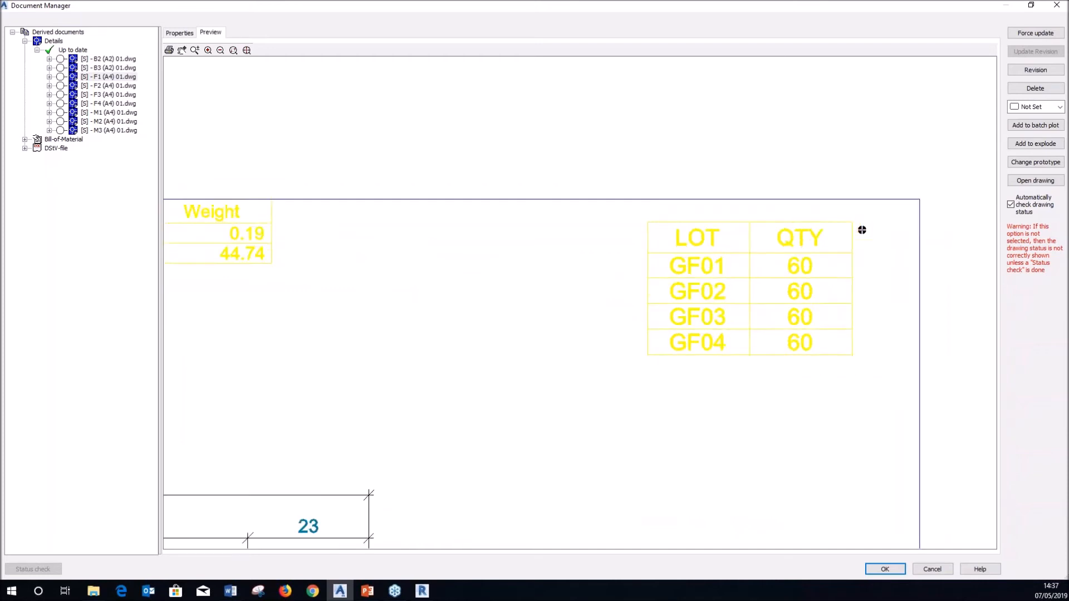
{"action": "middle_click_drag", "start_coordinate": [686, 295], "coordinate": [755, 252]}
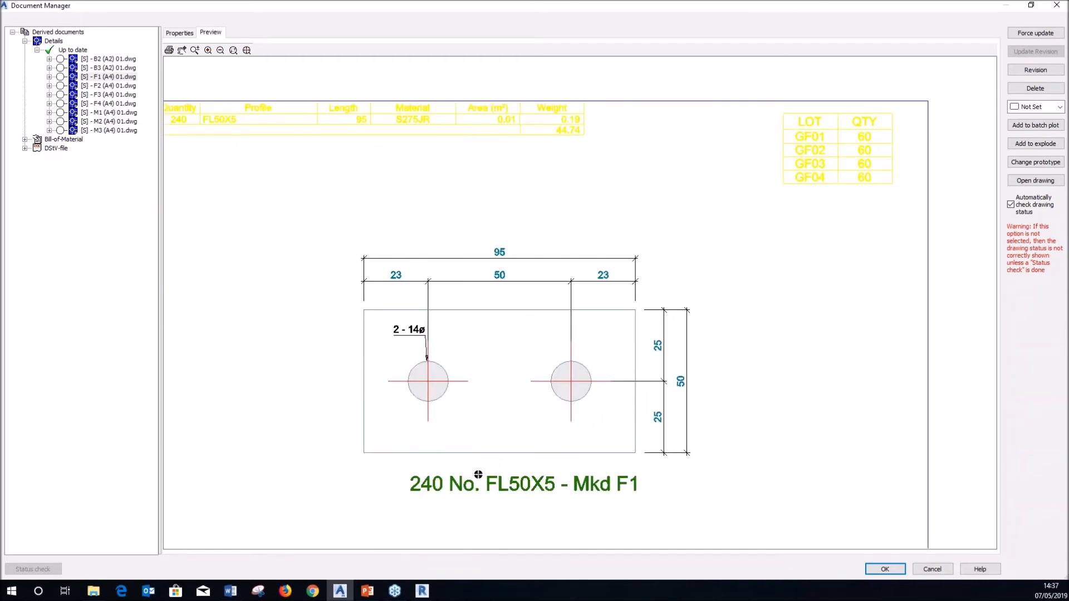
{"action": "scroll", "coordinate": [588, 290], "scroll_direction": "down", "scroll_amount": 3}
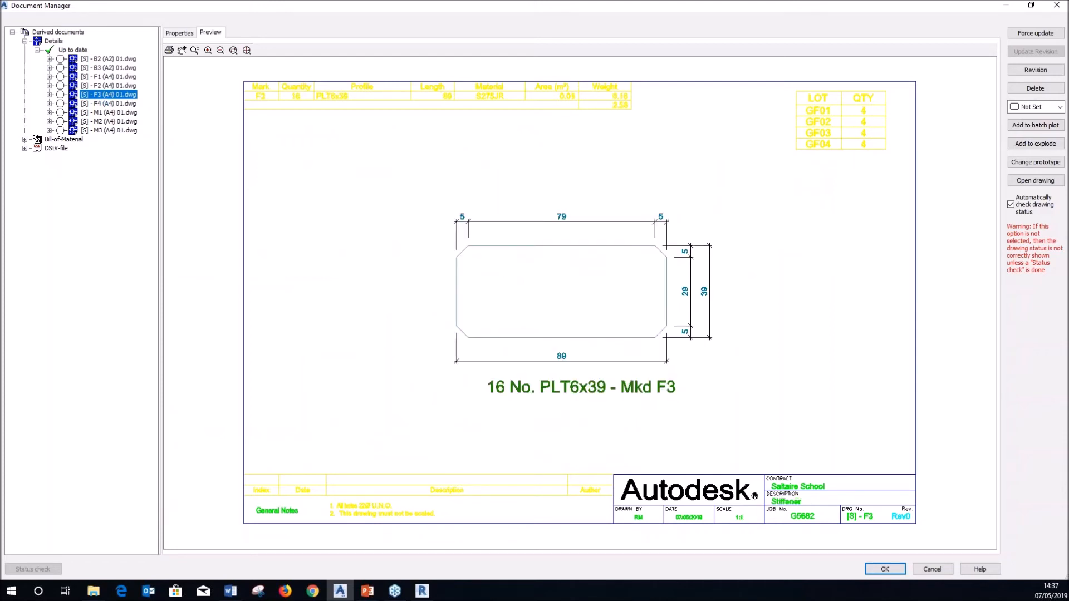
- Preview the M1, M2 and M3 member drawings and close the Document Manager
{"action": "left_click", "coordinate": [100, 111]}
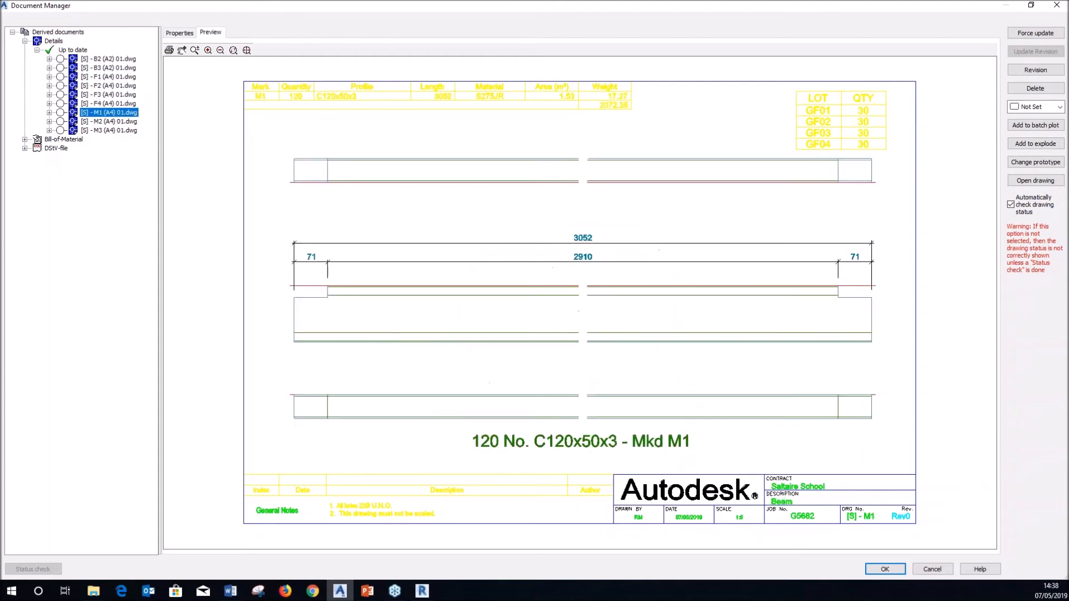
{"action": "left_click", "coordinate": [109, 122]}
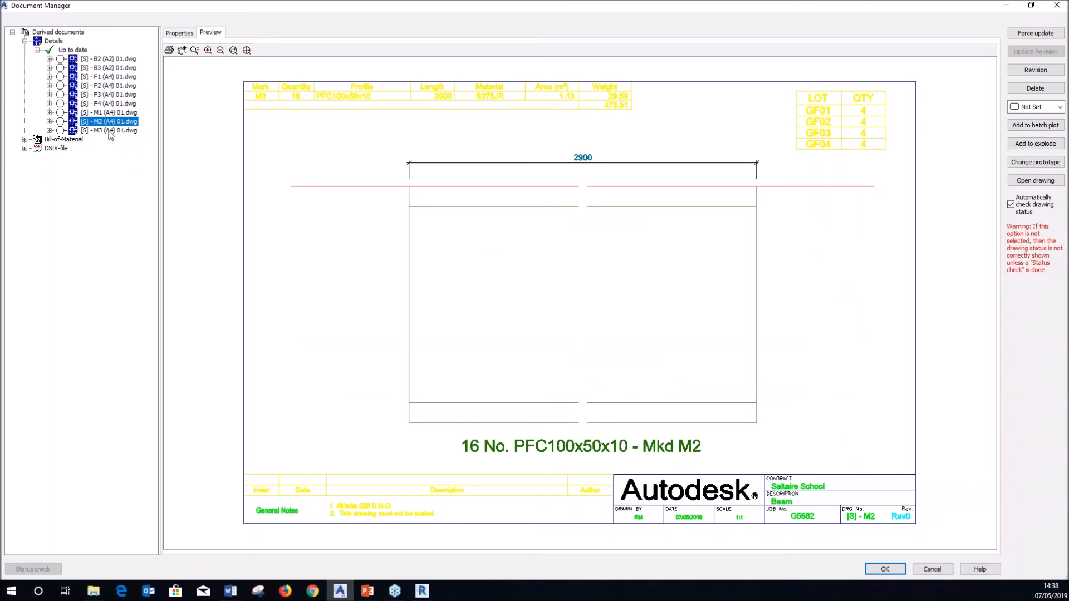
{"action": "key", "text": "Down"}
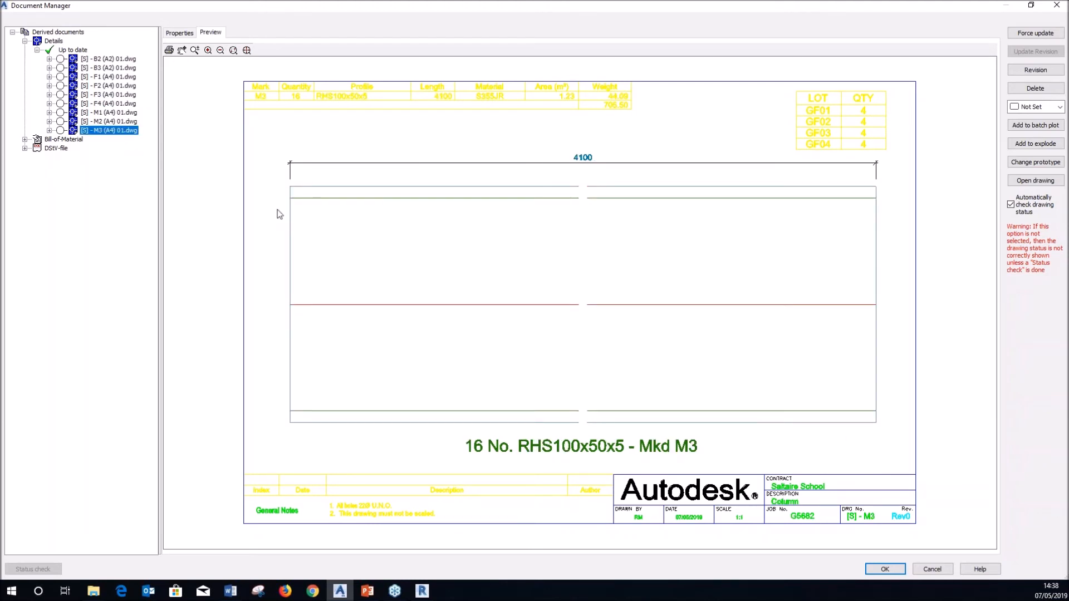
{"action": "left_click", "coordinate": [886, 569]}
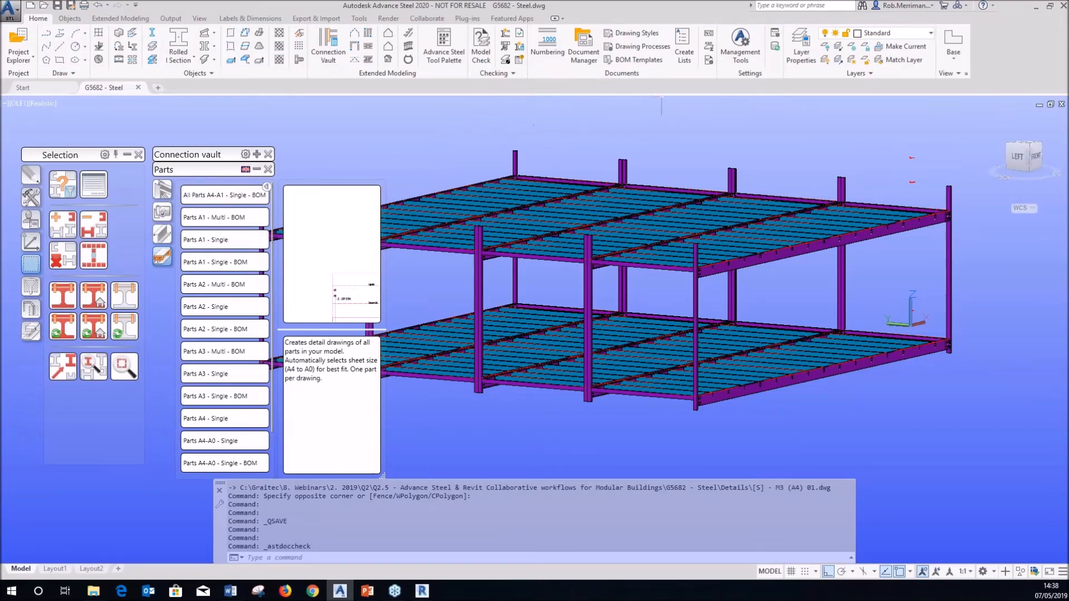
- Create the NC files for the model and check them in the project's DSTV\NC folder in File Explorer
{"action": "left_click", "coordinate": [709, 37]}
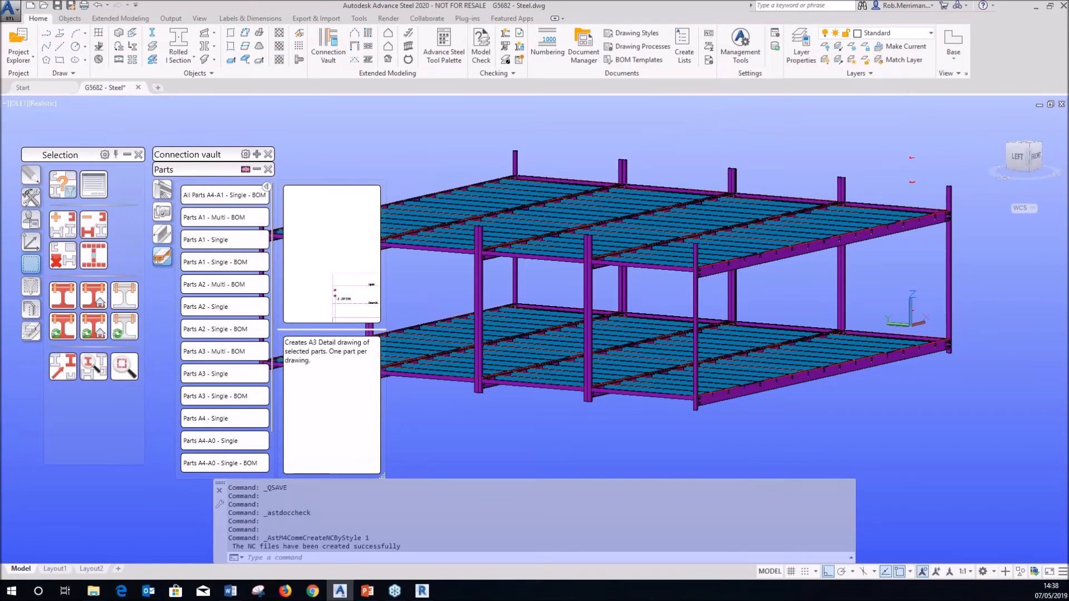
{"action": "left_click", "coordinate": [93, 590]}
{"action": "left_click_drag", "start_coordinate": [335, 212], "coordinate": [421, 1]}
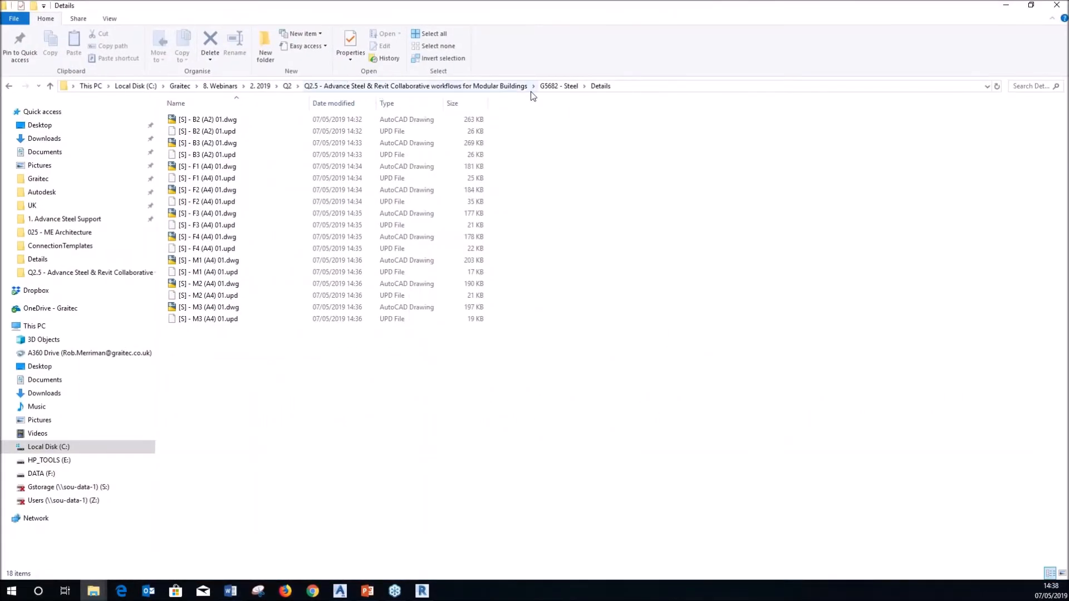
{"action": "left_click", "coordinate": [559, 86]}
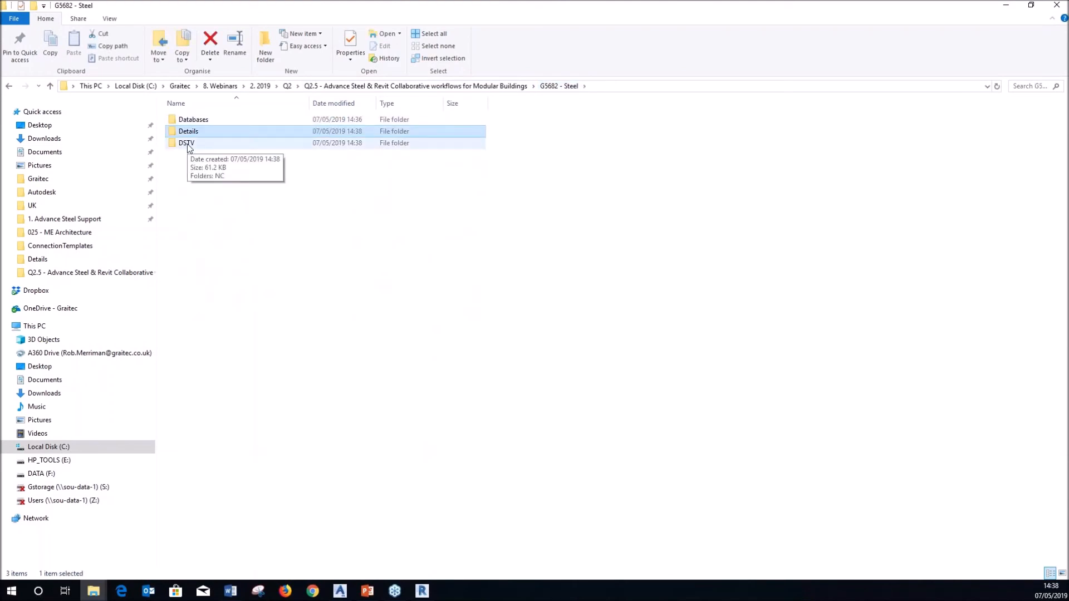
{"action": "double_click", "coordinate": [188, 143]}
{"action": "left_click", "coordinate": [192, 123]}
{"action": "double_click", "coordinate": [193, 123]}
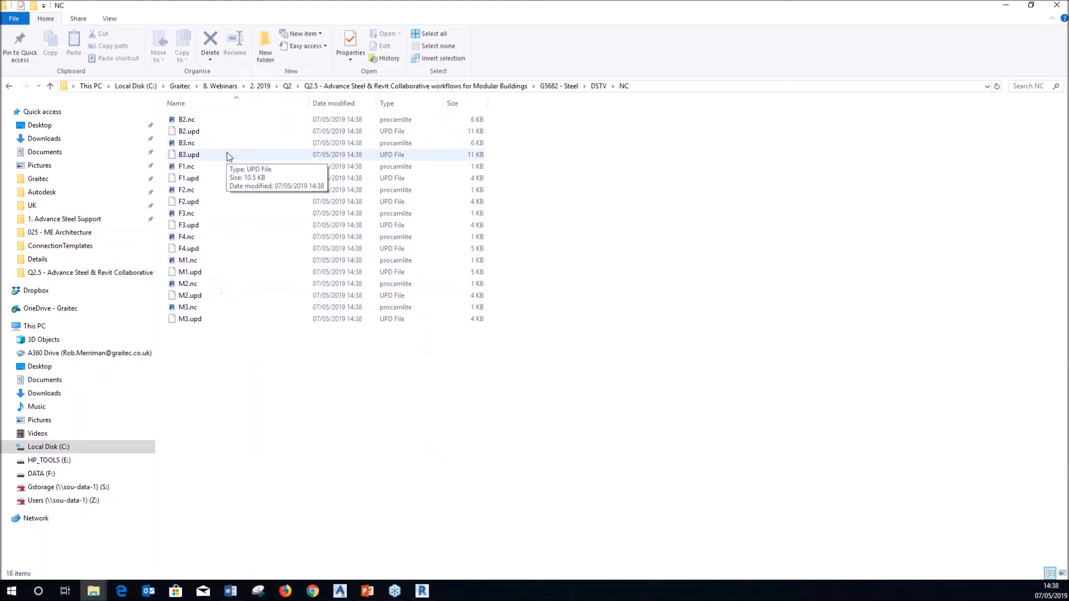
{"action": "left_click", "coordinate": [1006, 5]}
- Generate a UK Assembly List from the structured BOM templates and examine the client and job details in its report
{"action": "left_click", "coordinate": [257, 169]}
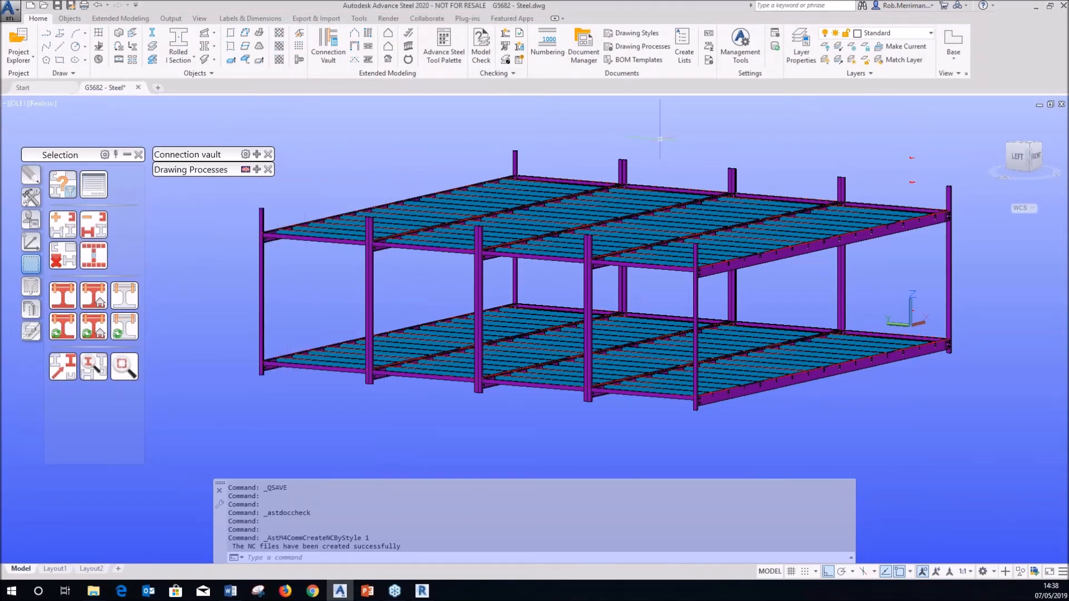
{"action": "left_click", "coordinate": [640, 64]}
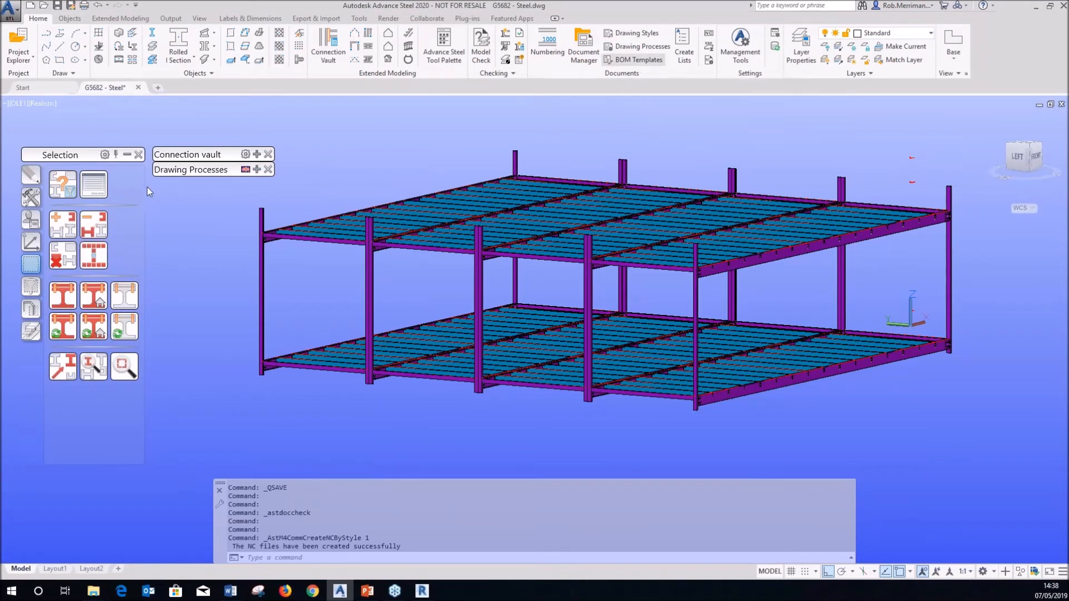
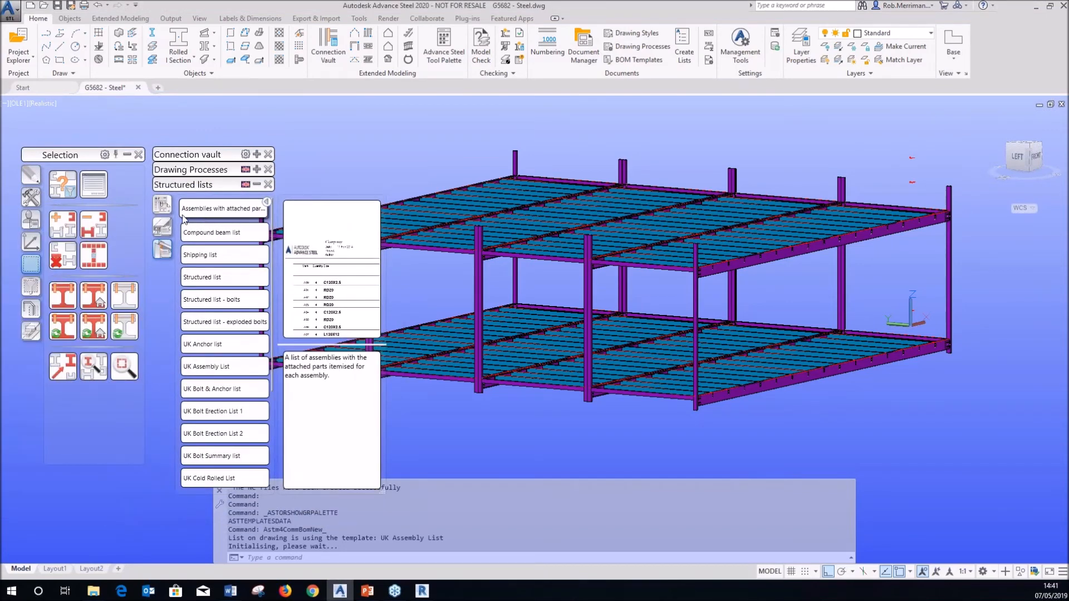
{"action": "scroll", "coordinate": [226, 306], "scroll_direction": "down", "scroll_amount": 4}
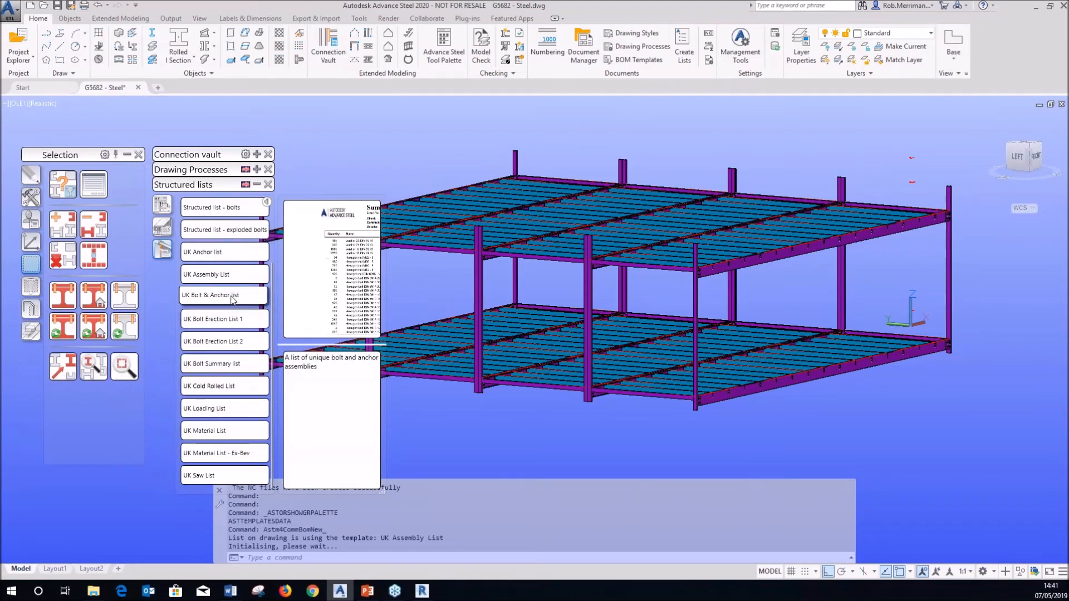
{"action": "scroll", "coordinate": [236, 327], "scroll_direction": "up", "scroll_amount": 4}
{"action": "left_click_drag", "start_coordinate": [2, 113], "coordinate": [450, 1]}
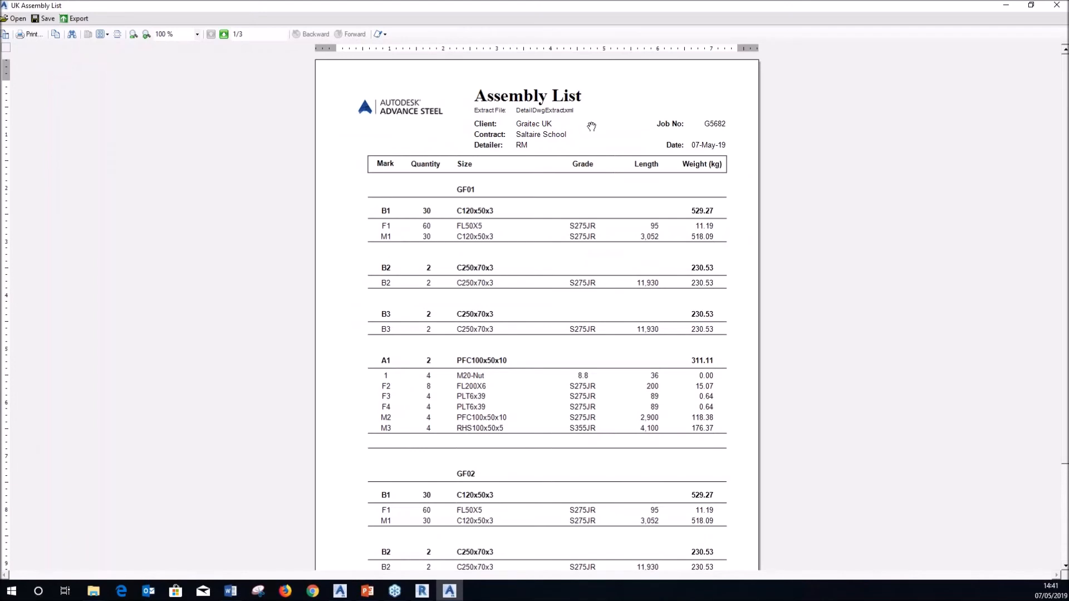
{"action": "left_click", "coordinate": [532, 123]}
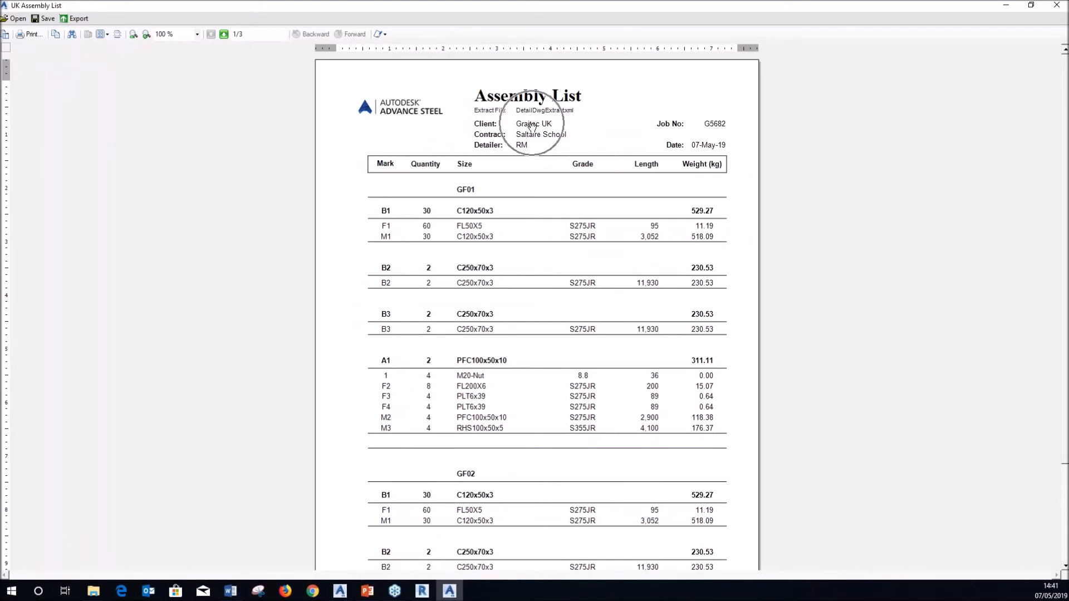
{"action": "left_click", "coordinate": [710, 124]}
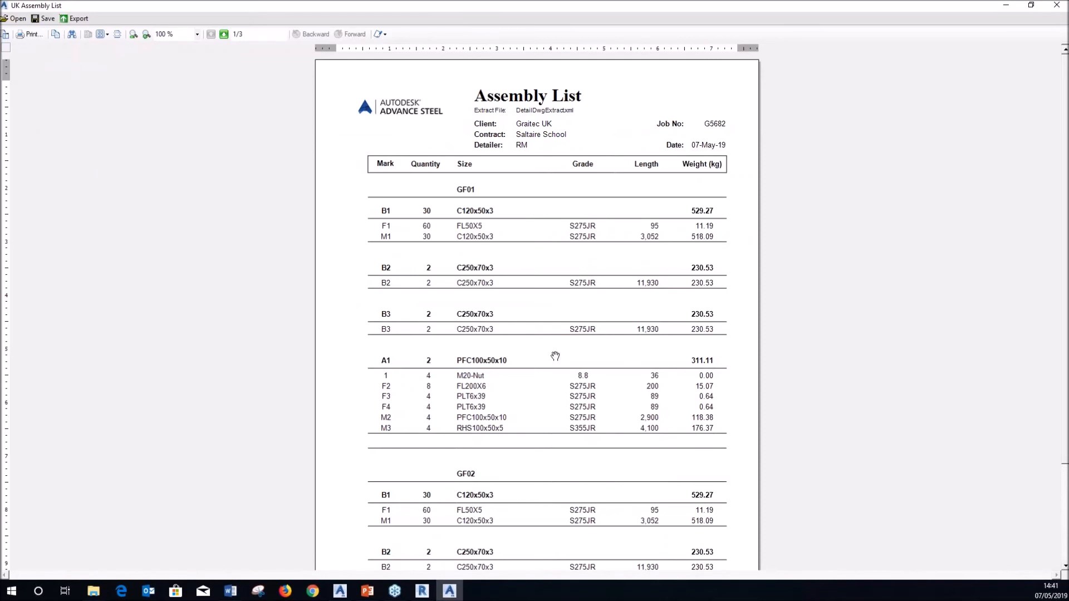
- Examine the GF01 assemblies and their component parts in the Assembly List report
{"action": "scroll", "coordinate": [548, 381], "scroll_direction": "up", "scroll_amount": 5, "text": "ctrl"}
{"action": "scroll", "coordinate": [527, 315], "scroll_direction": "down", "scroll_amount": 5}
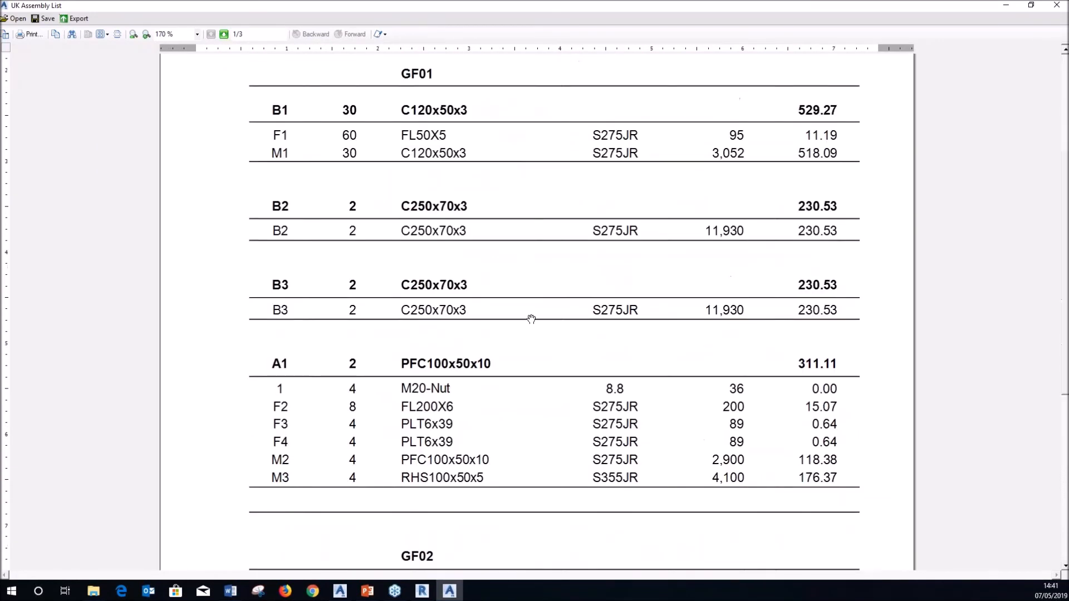
{"action": "scroll", "coordinate": [525, 310], "scroll_direction": "up", "scroll_amount": 1}
{"action": "scroll", "coordinate": [251, 352], "scroll_direction": "up", "scroll_amount": 1, "text": "ctrl"}
{"action": "key", "text": "ctrl"}
{"action": "key", "text": "ctrl"}
{"action": "key", "text": "ctrl"}
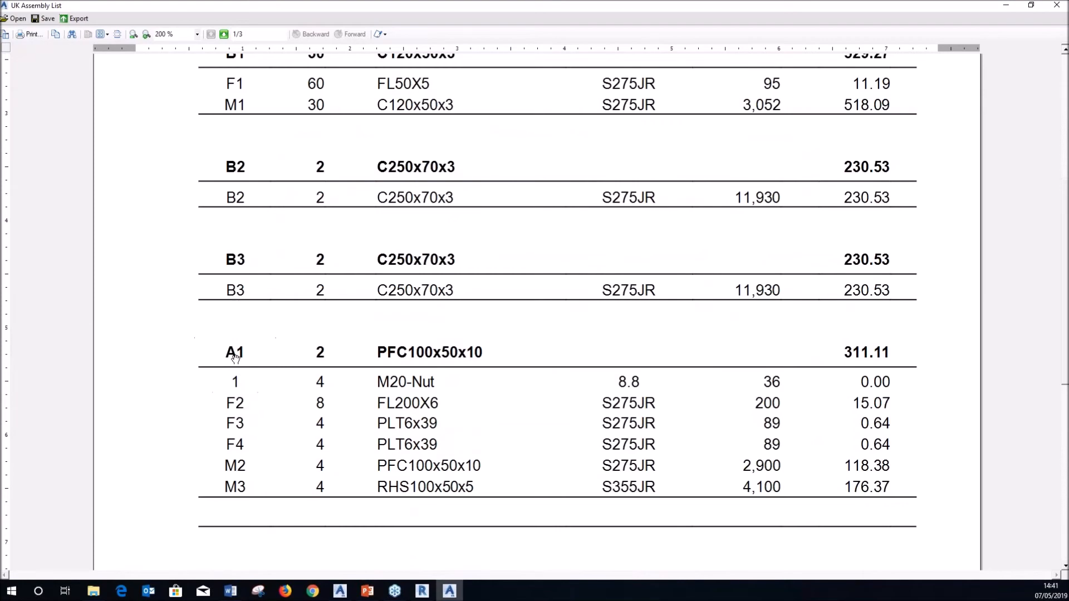
{"action": "scroll", "coordinate": [379, 367], "scroll_direction": "up", "scroll_amount": 1}
{"action": "scroll", "coordinate": [406, 222], "scroll_direction": "up", "scroll_amount": 1}
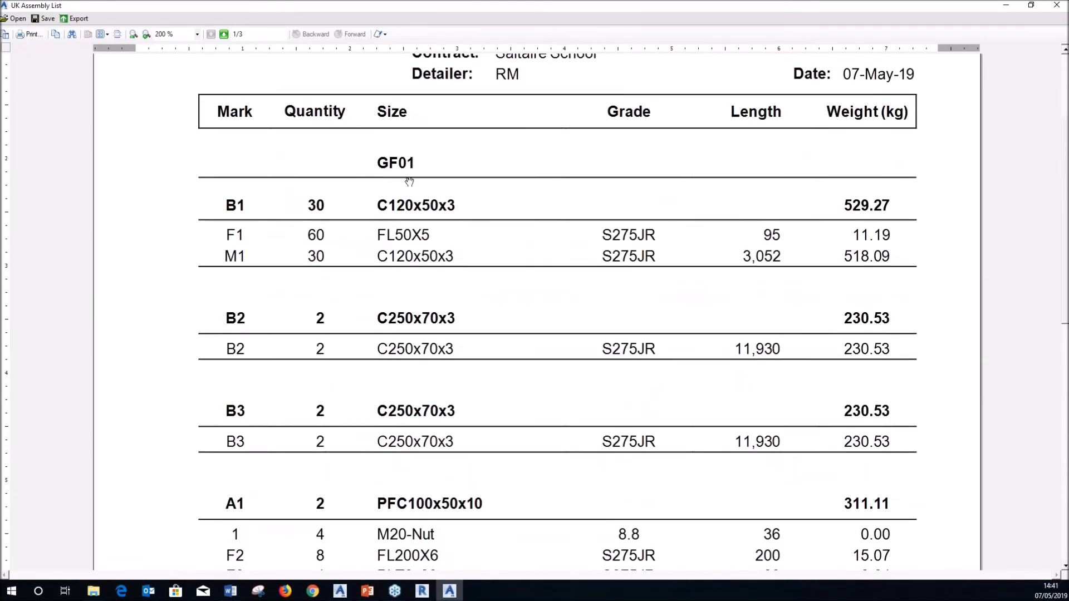
{"action": "key", "text": "ctrl"}
{"action": "key", "text": "ctrl"}
{"action": "key", "text": "ctrl"}
{"action": "key", "text": "ctrl"}
{"action": "key", "text": "ctrl"}
{"action": "scroll", "coordinate": [412, 195], "scroll_direction": "down", "scroll_amount": 1}
{"action": "scroll", "coordinate": [419, 157], "scroll_direction": "down", "scroll_amount": 1}
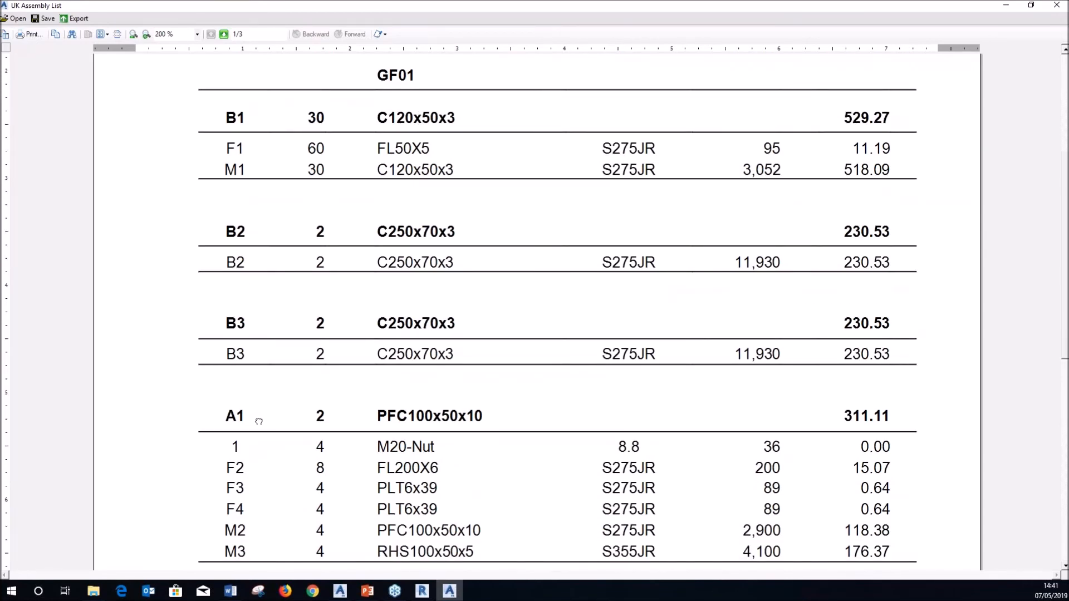
{"action": "scroll", "coordinate": [320, 410], "scroll_direction": "down", "scroll_amount": 3}
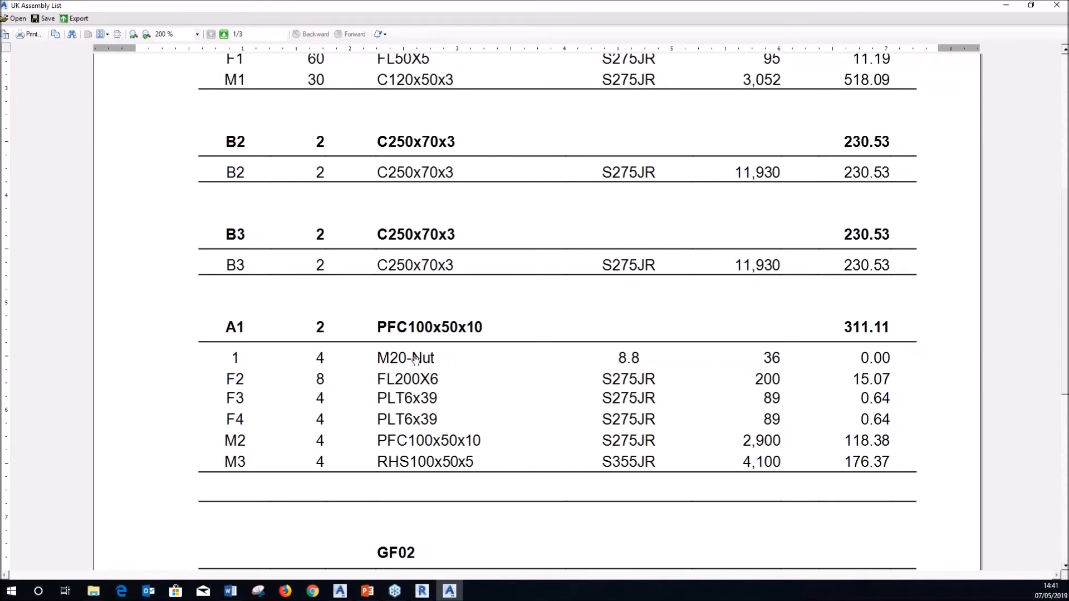
- Minimise the Assembly List report and generate a UK Loading List from the structured list templates
{"action": "left_click", "coordinate": [1002, 6]}
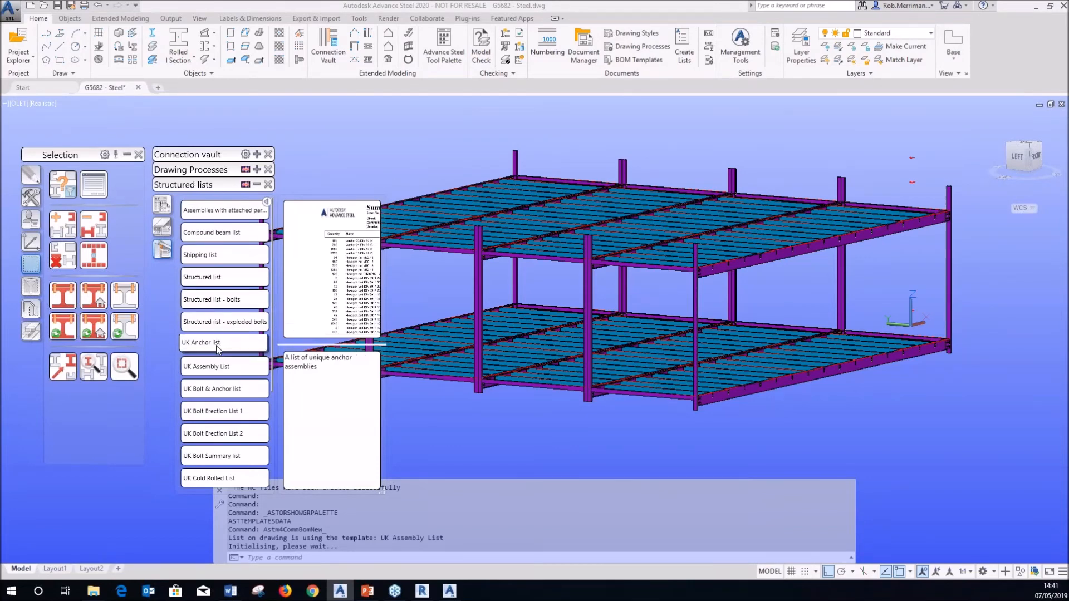
{"action": "scroll", "coordinate": [223, 356], "scroll_direction": "down", "scroll_amount": 3}
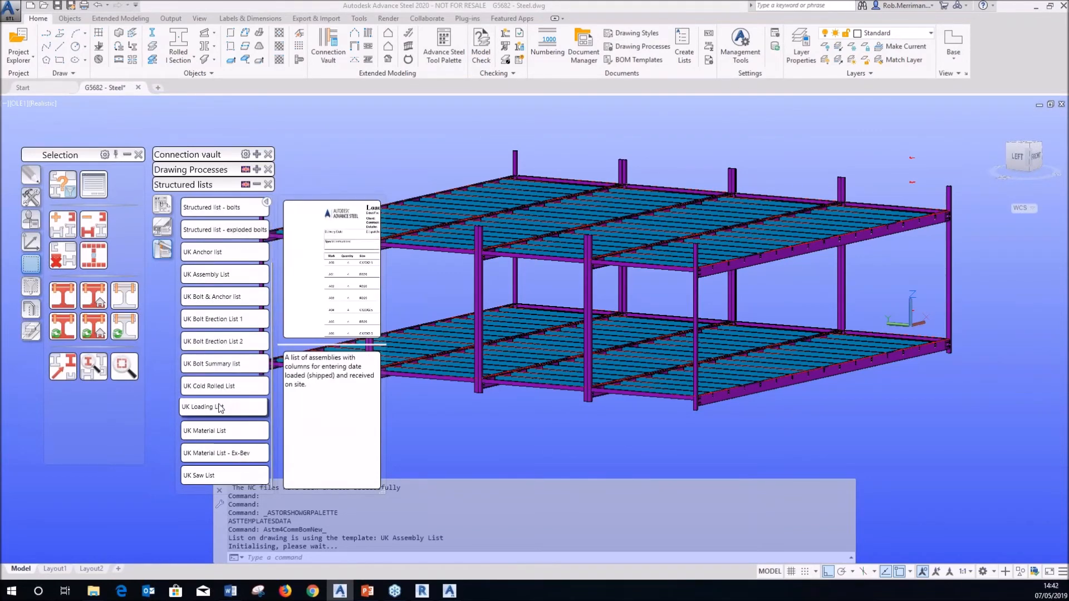
{"action": "left_click", "coordinate": [211, 407]}
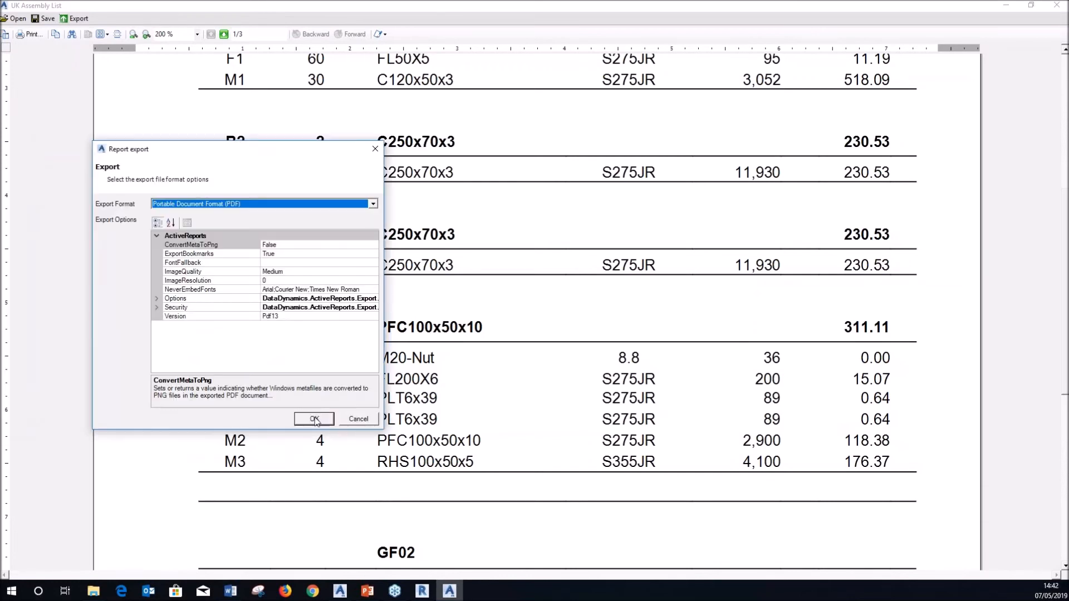
- Export the UK Assembly List as a PDF and as a Microsoft Excel WorkSheet (XLS) into the project's BOM folder
{"action": "left_click", "coordinate": [315, 419]}
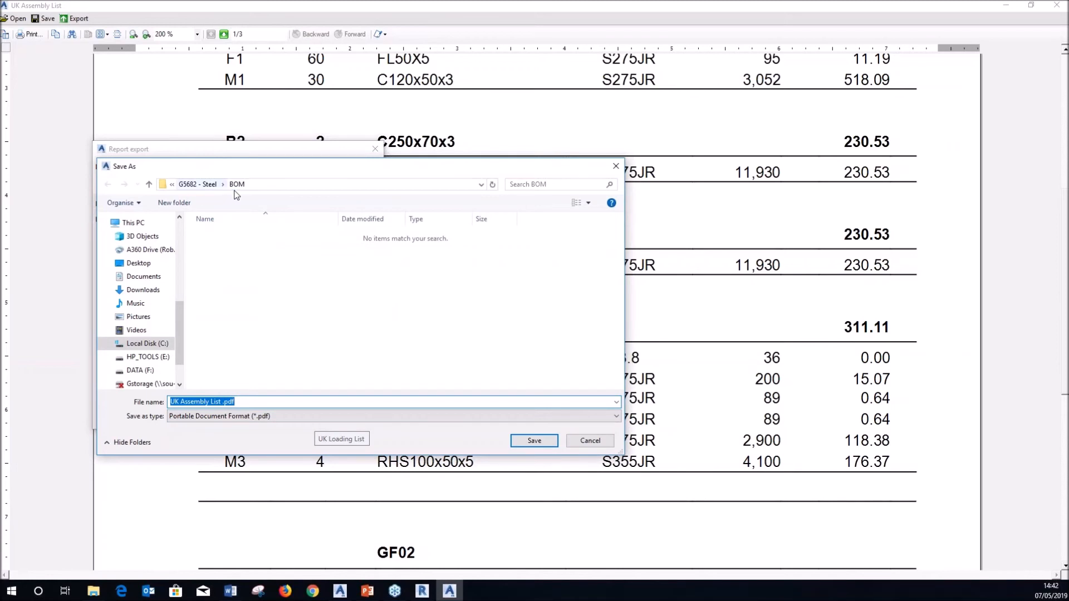
{"action": "left_click", "coordinate": [530, 443]}
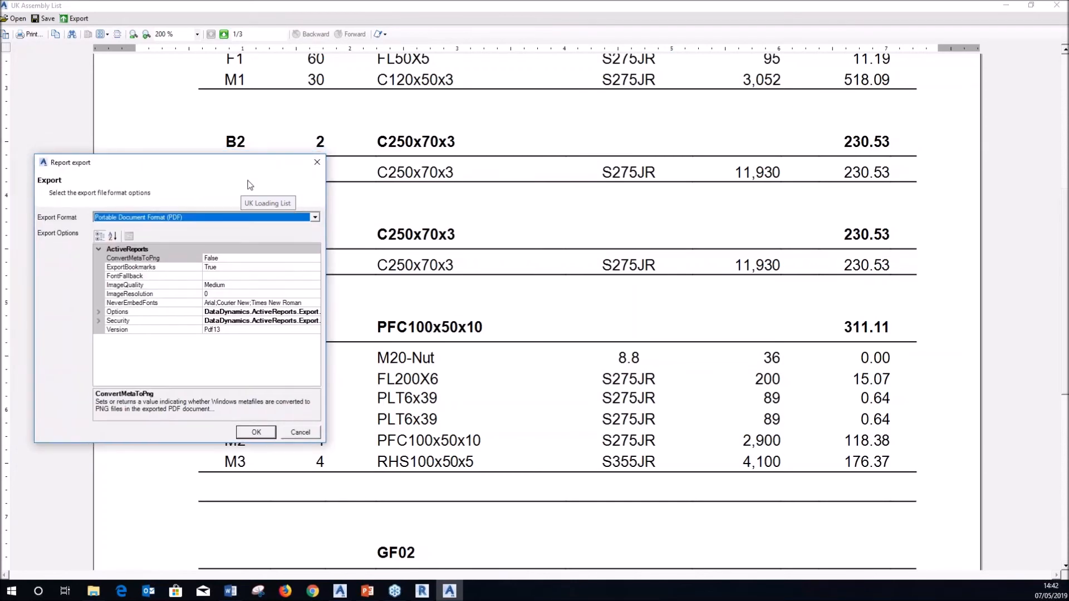
{"action": "left_click", "coordinate": [211, 218]}
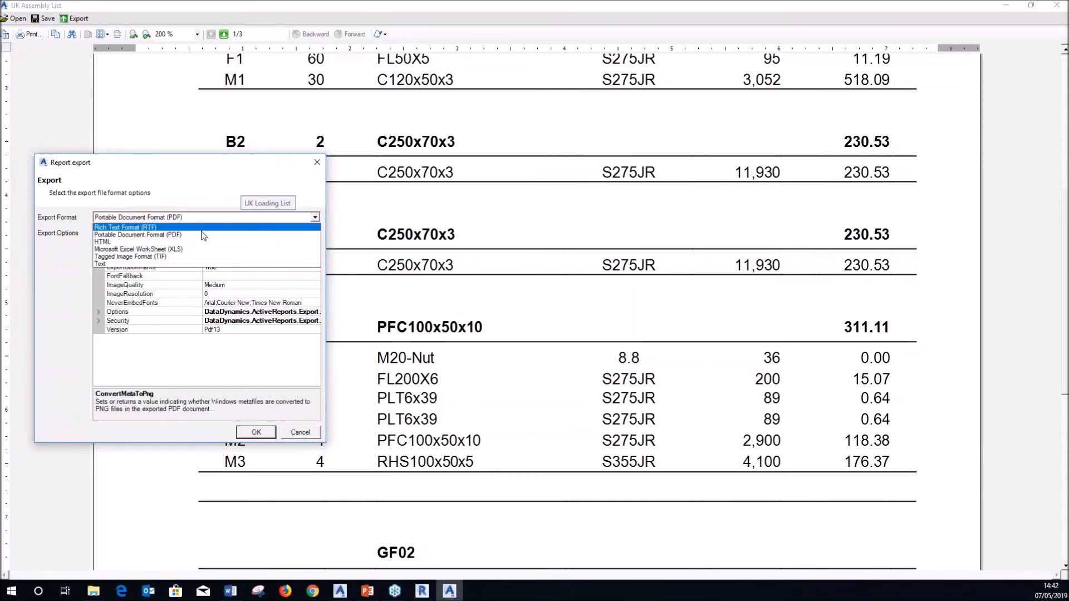
{"action": "left_click", "coordinate": [194, 255]}
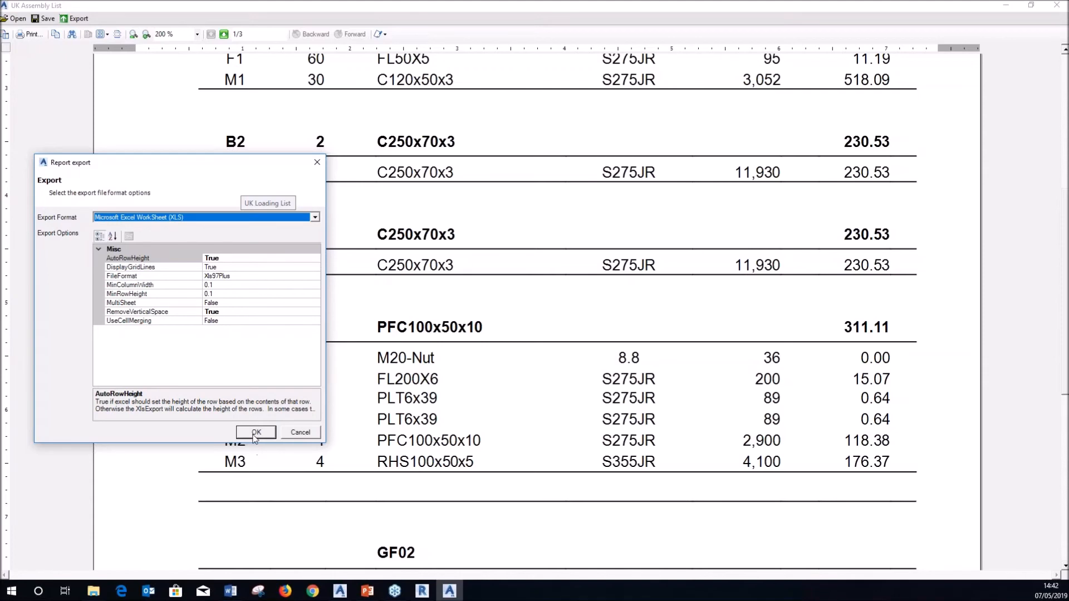
{"action": "left_click", "coordinate": [256, 433]}
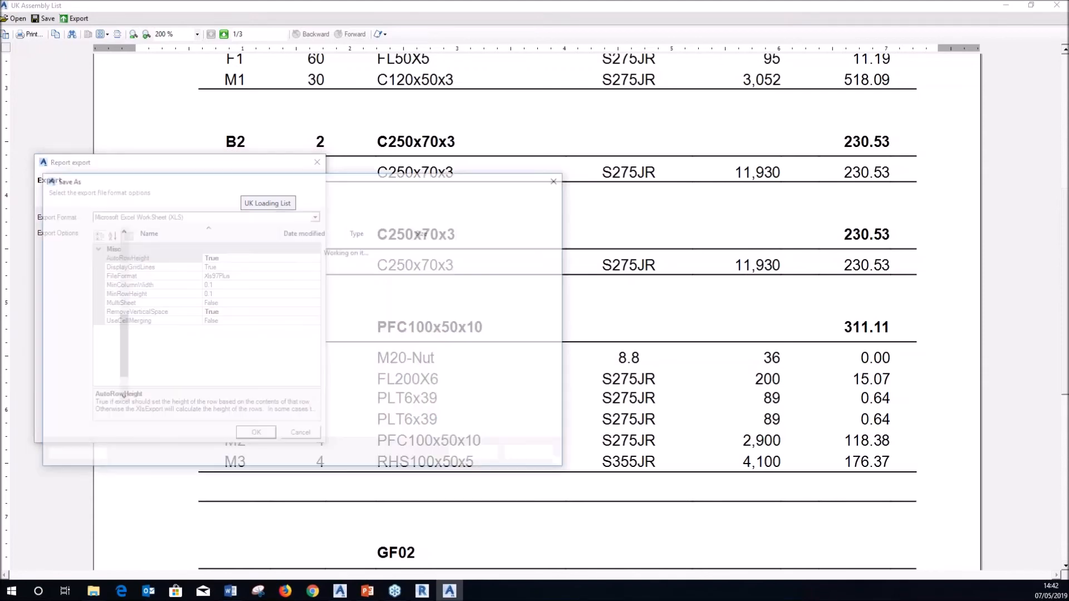
{"action": "left_click", "coordinate": [485, 453]}
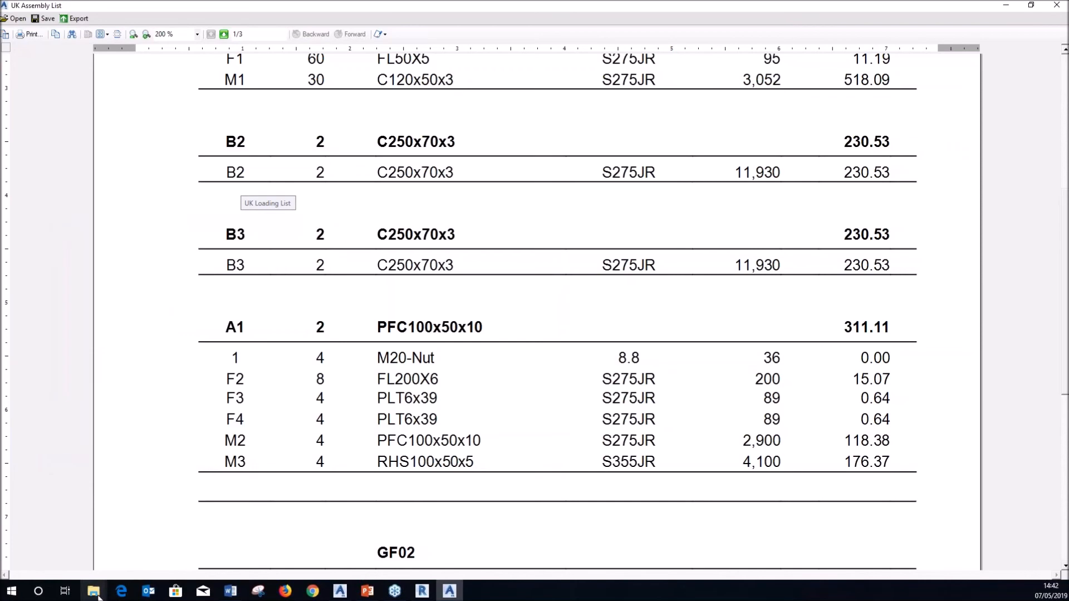
- Check the exported UK Assembly List PDF from the BOM folder in File Explorer, and close the Assembly List report without saving
{"action": "mouse_move", "coordinate": [98, 596]}
{"action": "left_click", "coordinate": [167, 543]}
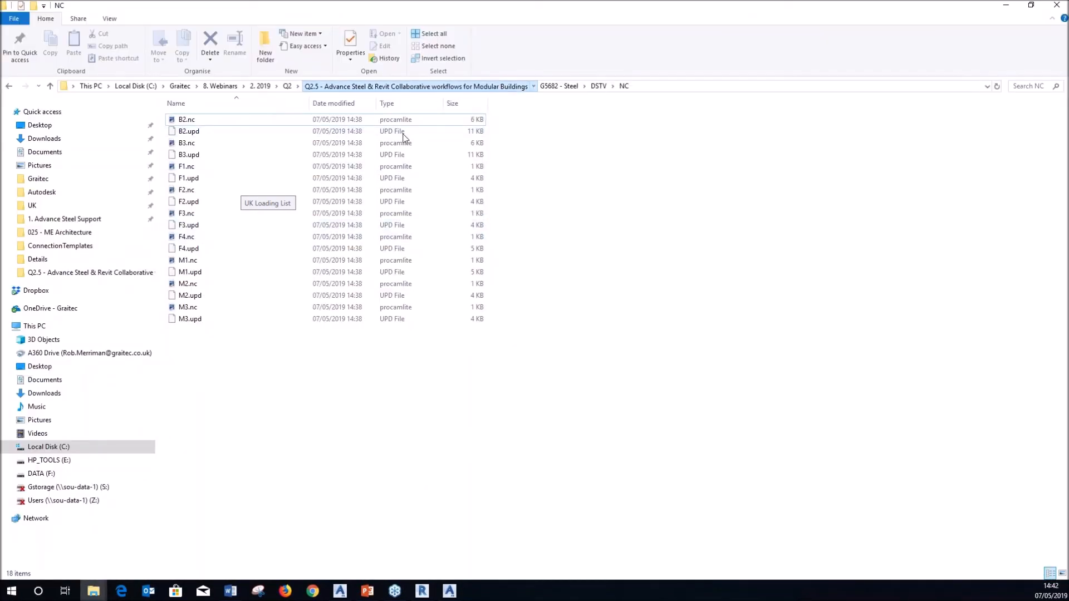
{"action": "double_click", "coordinate": [196, 120]}
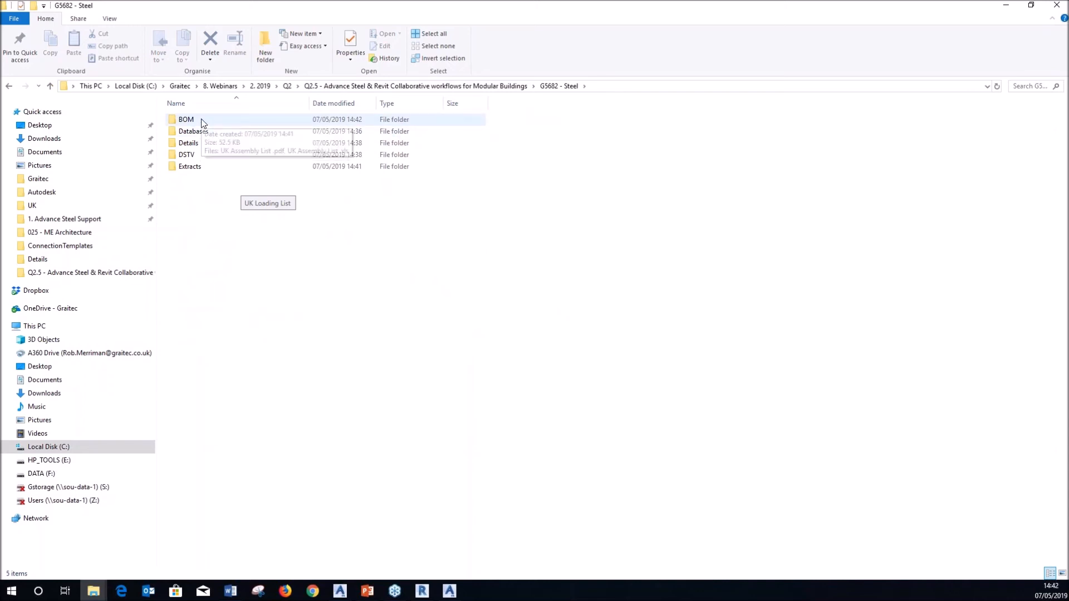
{"action": "double_click", "coordinate": [201, 121]}
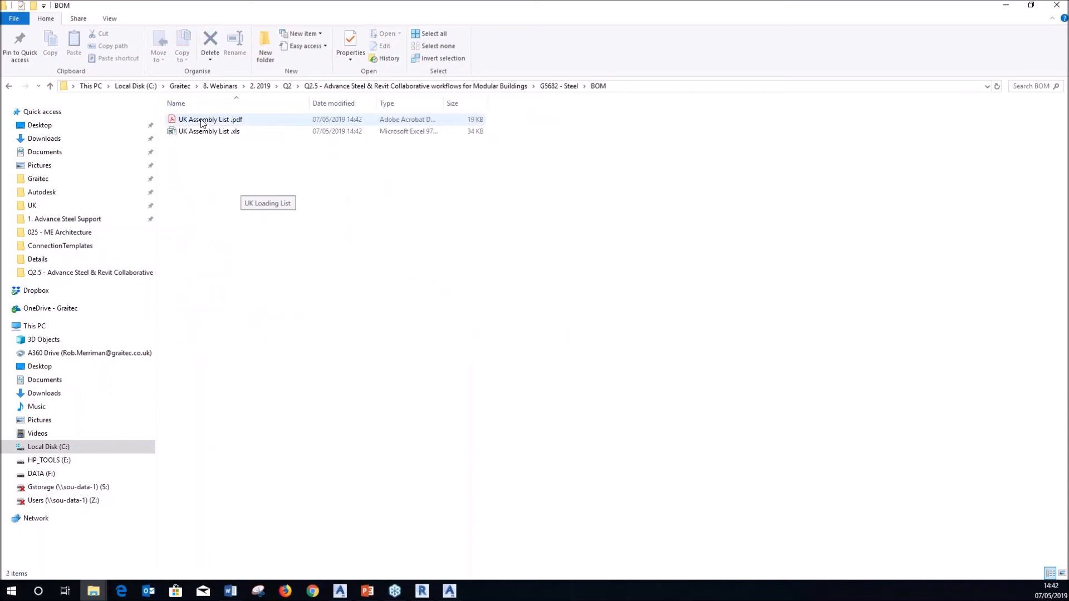
{"action": "left_click", "coordinate": [202, 119]}
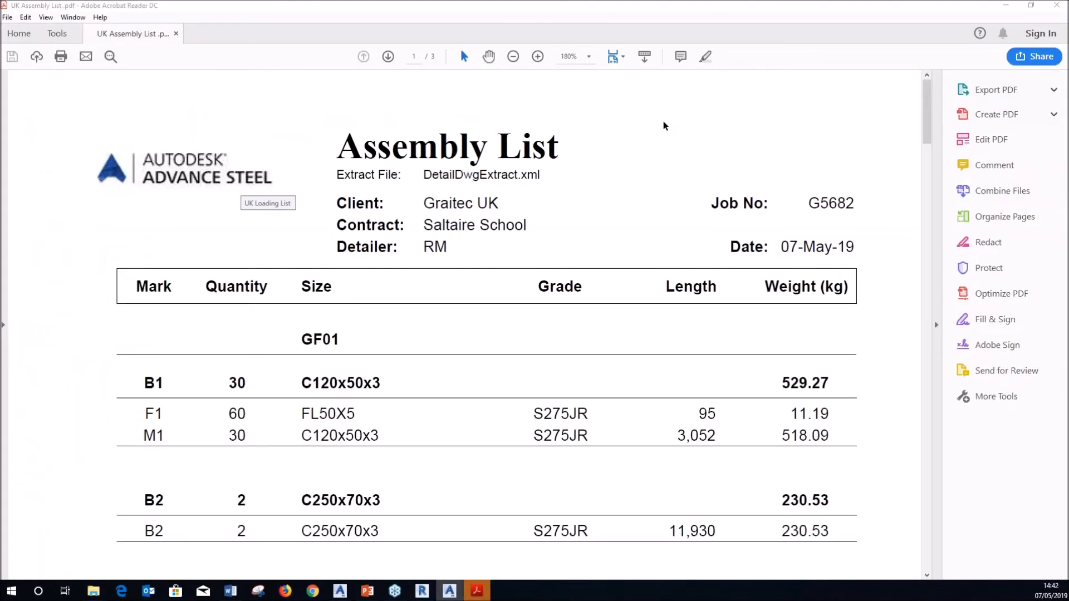
{"action": "key", "text": "ctrl+1"}
{"action": "left_click", "coordinate": [1059, 7]}
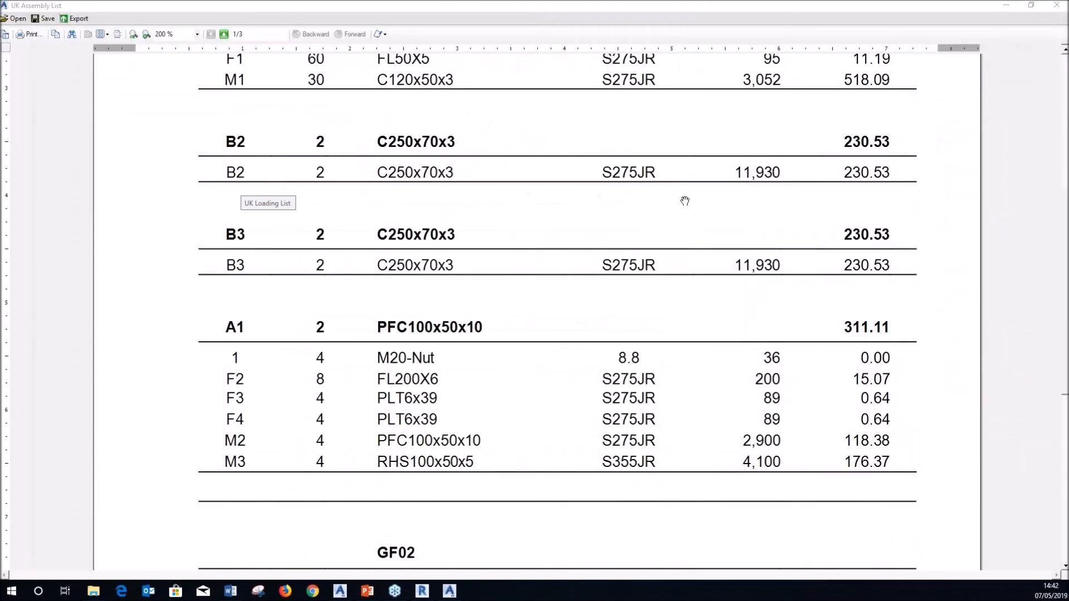
{"action": "left_click", "coordinate": [1056, 5]}
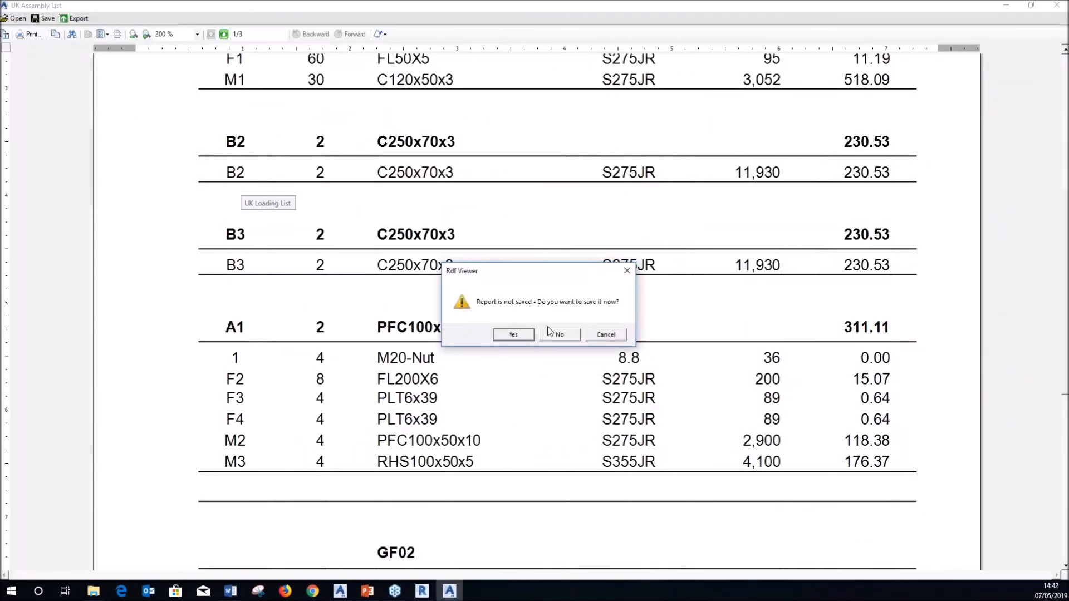
{"action": "left_click", "coordinate": [571, 334]}
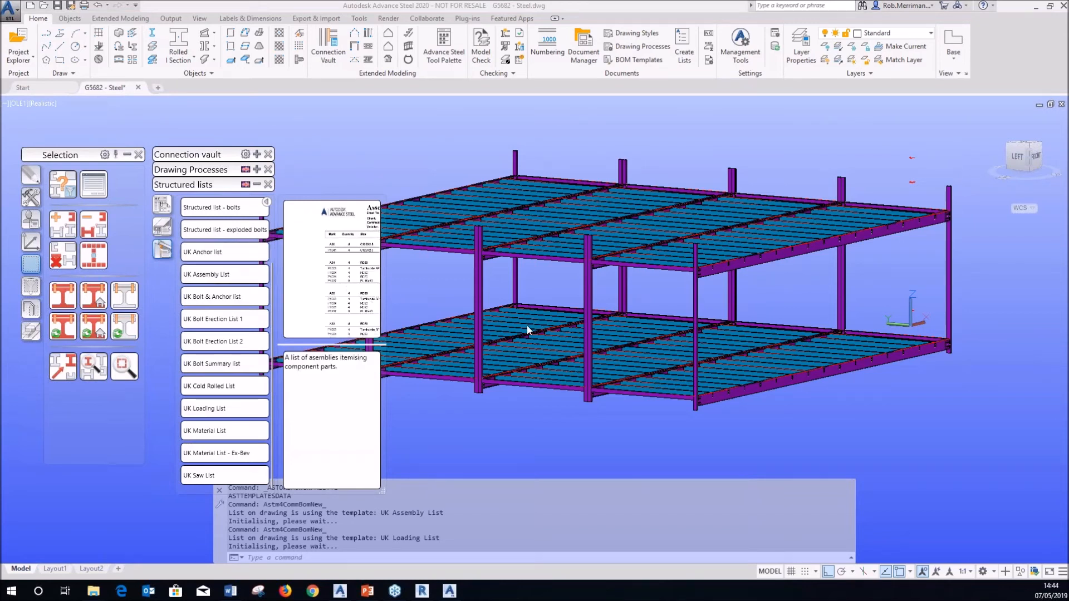
- Examine the assemblies and the Loaded and Received columns in the UK Loading List report, and close it without saving
{"action": "mouse_move", "coordinate": [449, 590]}
{"action": "left_click", "coordinate": [458, 570]}
{"action": "left_click_drag", "start_coordinate": [363, 138], "coordinate": [613, 1]}
{"action": "scroll", "coordinate": [472, 294], "scroll_direction": "up", "scroll_amount": 7, "text": "ctrl"}
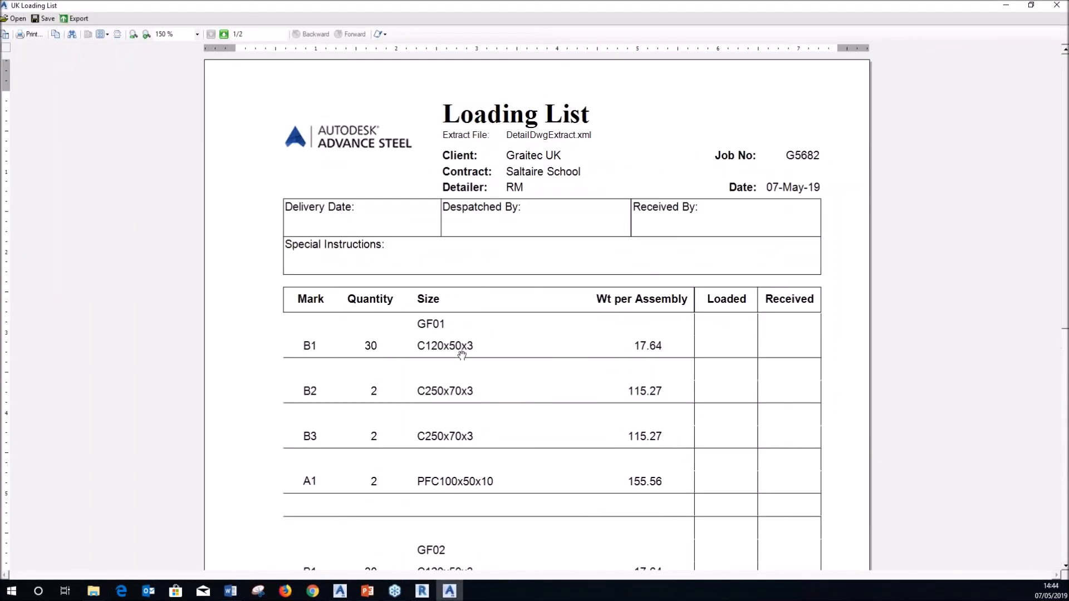
{"action": "left_click_drag", "start_coordinate": [463, 382], "coordinate": [474, 212]}
{"action": "scroll", "coordinate": [470, 213], "scroll_direction": "down", "scroll_amount": 1, "text": "ctrl"}
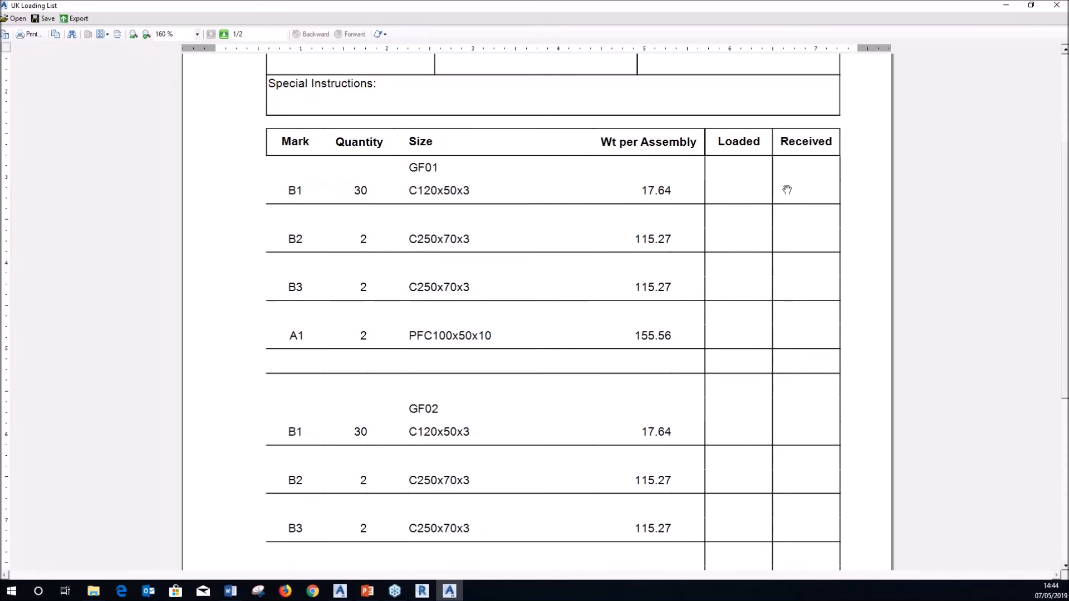
{"action": "left_click", "coordinate": [70, 23]}
{"action": "left_click", "coordinate": [1056, 5]}
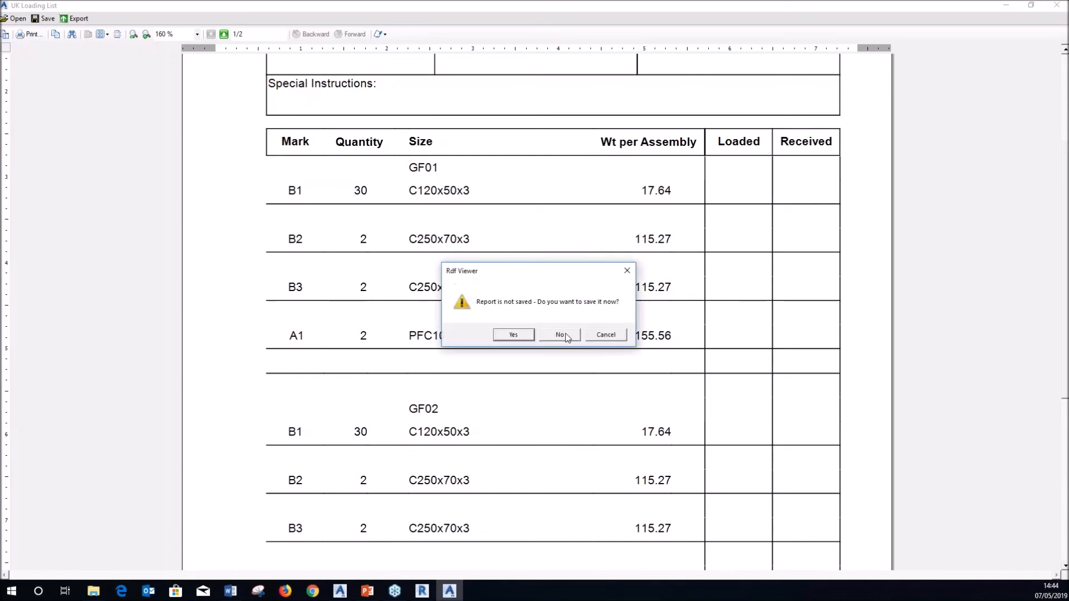
{"action": "left_click", "coordinate": [560, 334]}
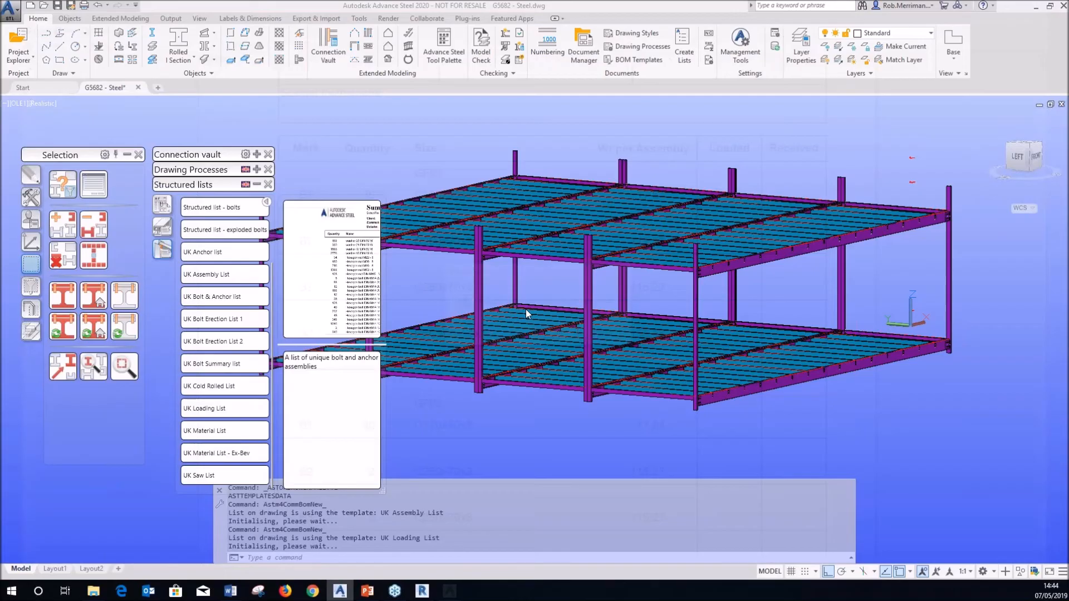
- Export the model for Revit as the steel markup file G5682 - Steel.smlx on the Desktop
{"action": "left_click", "coordinate": [316, 18]}
{"action": "left_click", "coordinate": [36, 51]}
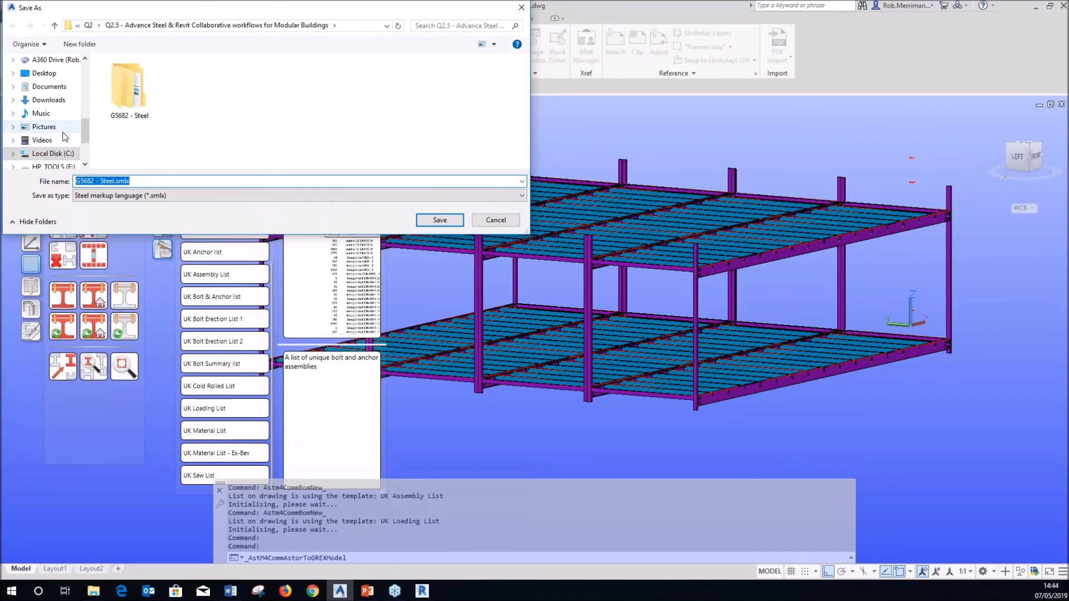
{"action": "left_click", "coordinate": [44, 73]}
{"action": "left_click", "coordinate": [440, 220]}
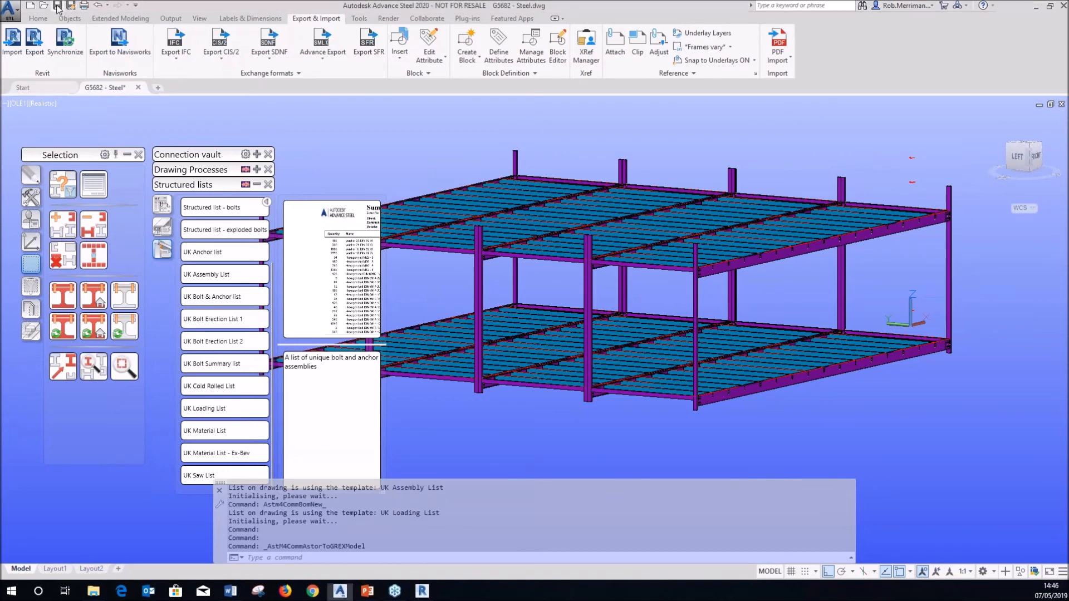
- Save the model and run the All Assemblies A3-A1 - Single drawing process
{"action": "left_click", "coordinate": [257, 186]}
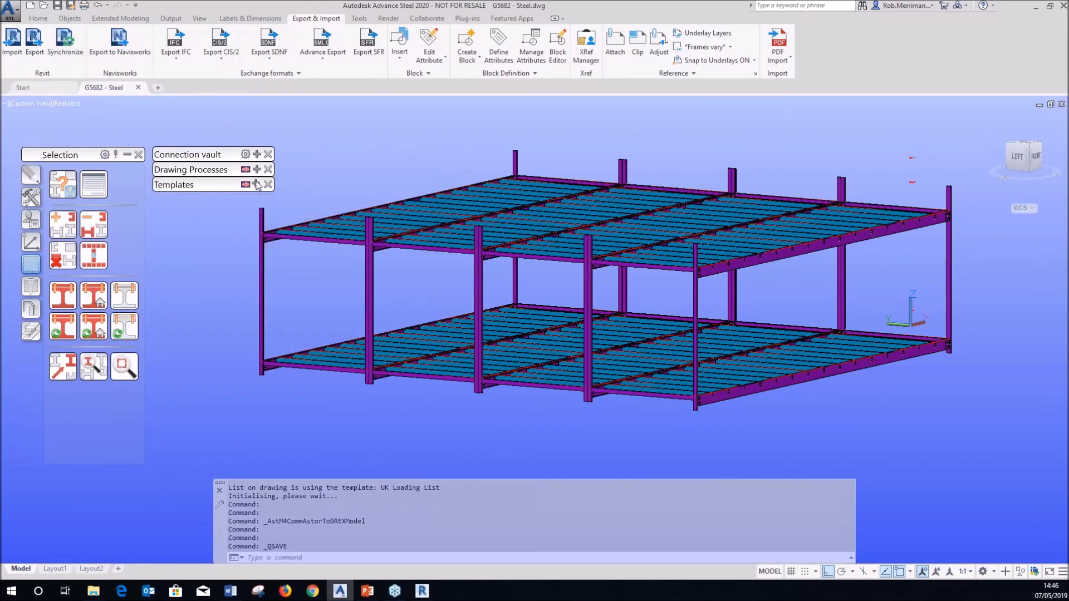
{"action": "left_click", "coordinate": [257, 170]}
{"action": "left_click", "coordinate": [163, 189]}
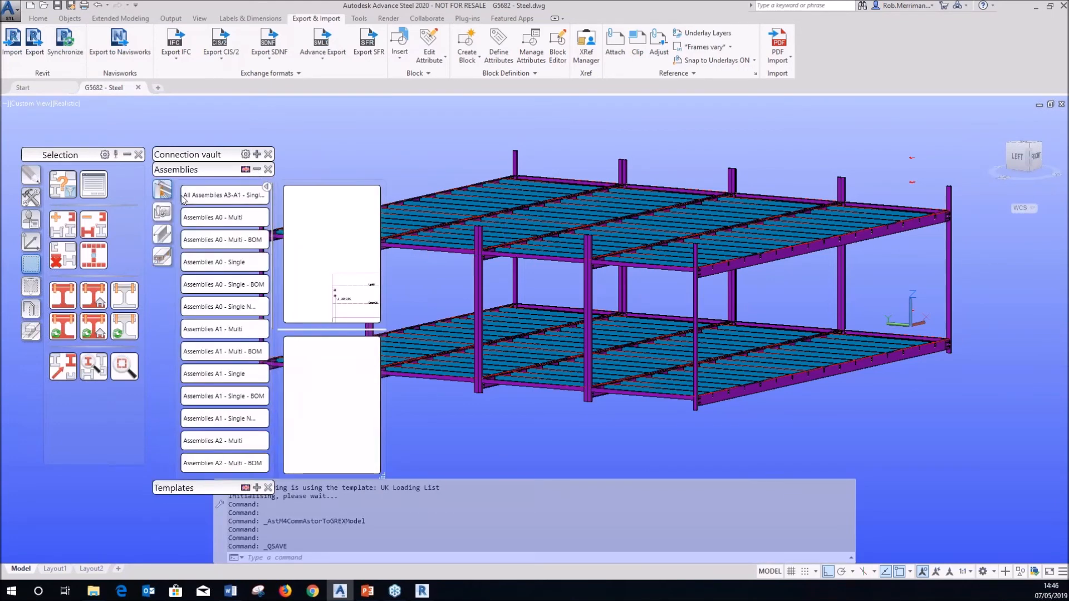
{"action": "double_click", "coordinate": [216, 196]}
{"action": "left_click", "coordinate": [66, 307]}
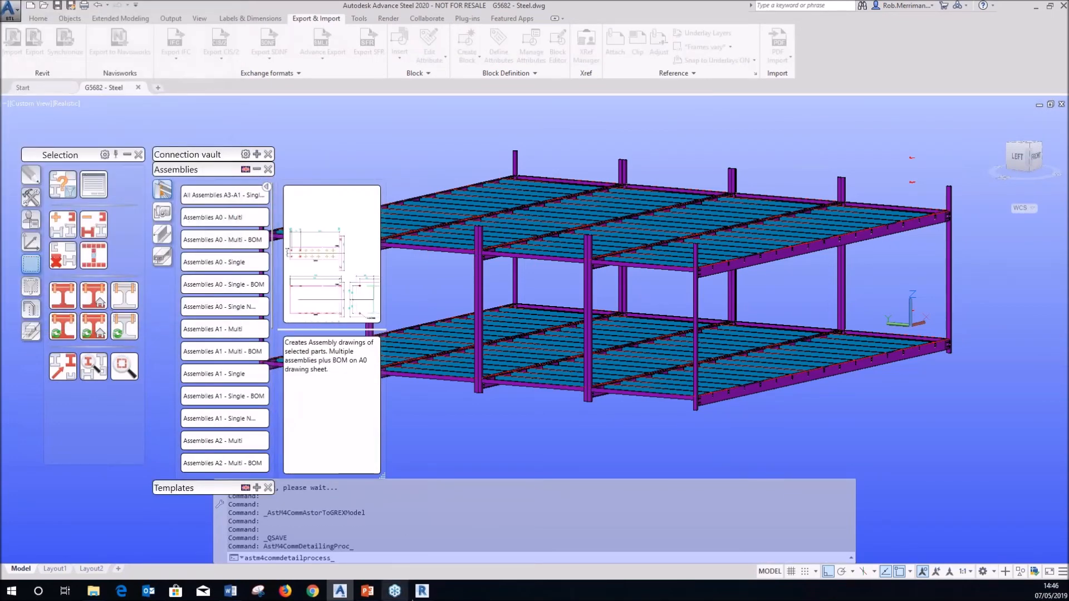
- Switch to Revit, create a new project from the Structural Template and widen its Project Browser
{"action": "mouse_move", "coordinate": [420, 594]}
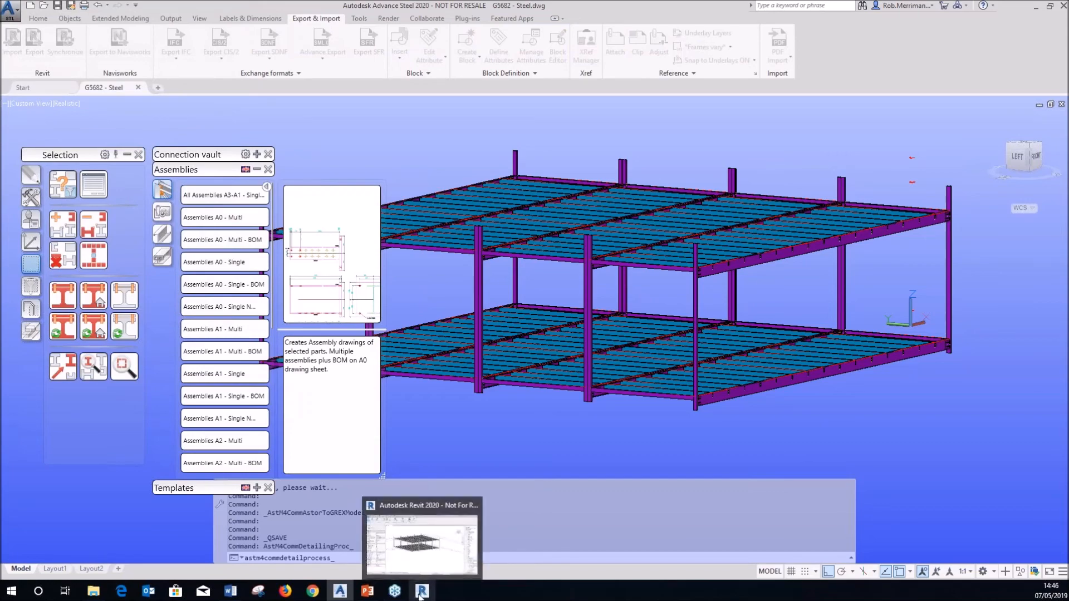
{"action": "left_click", "coordinate": [421, 592]}
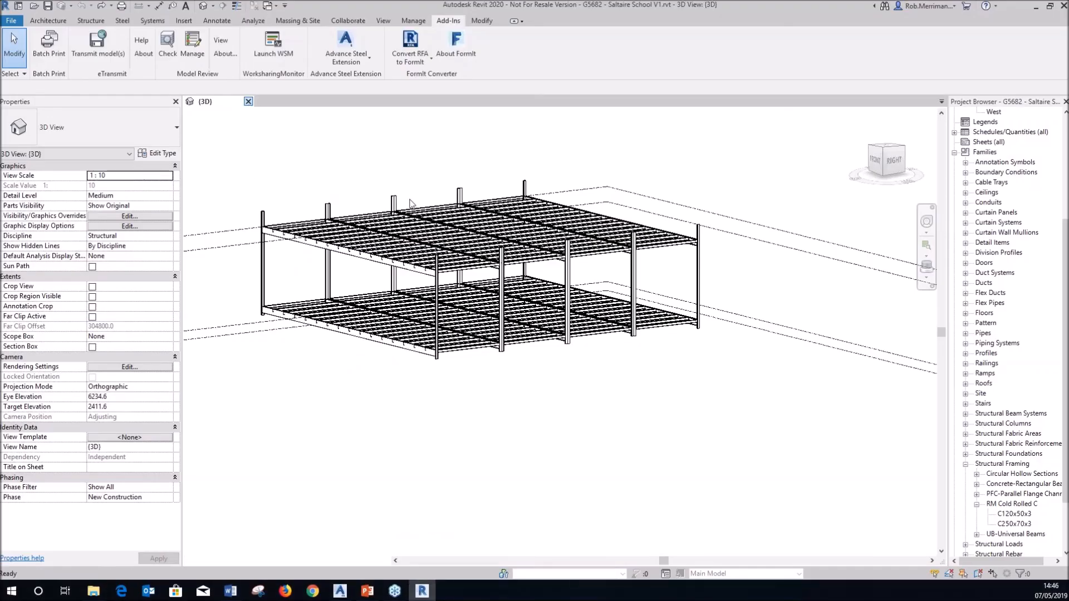
{"action": "key", "text": "ctrl+d"}
{"action": "left_click", "coordinate": [75, 133]}
{"action": "left_click", "coordinate": [534, 273]}
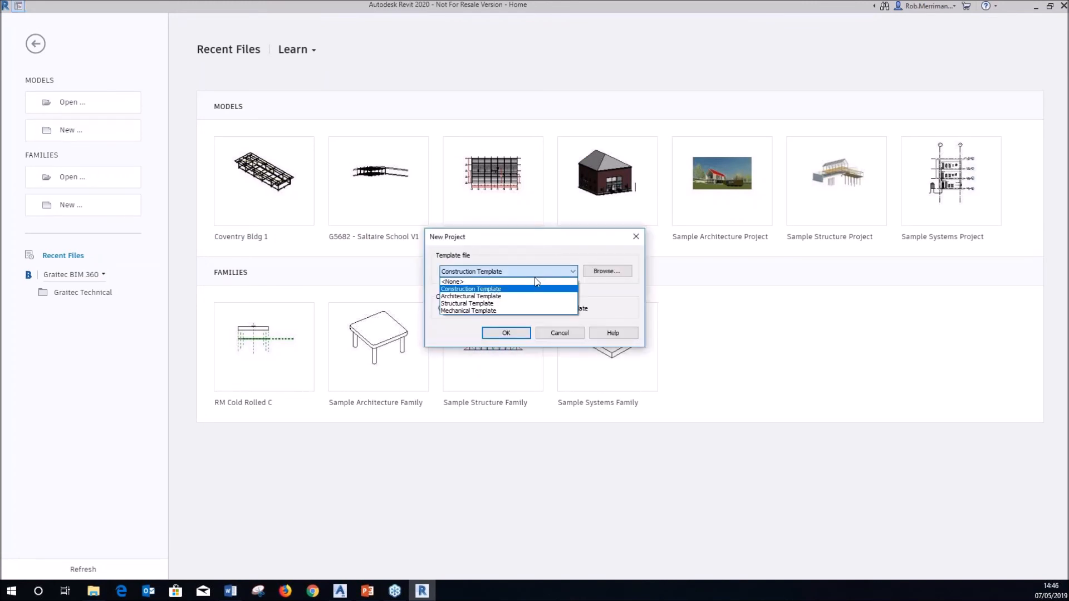
{"action": "left_click", "coordinate": [508, 304]}
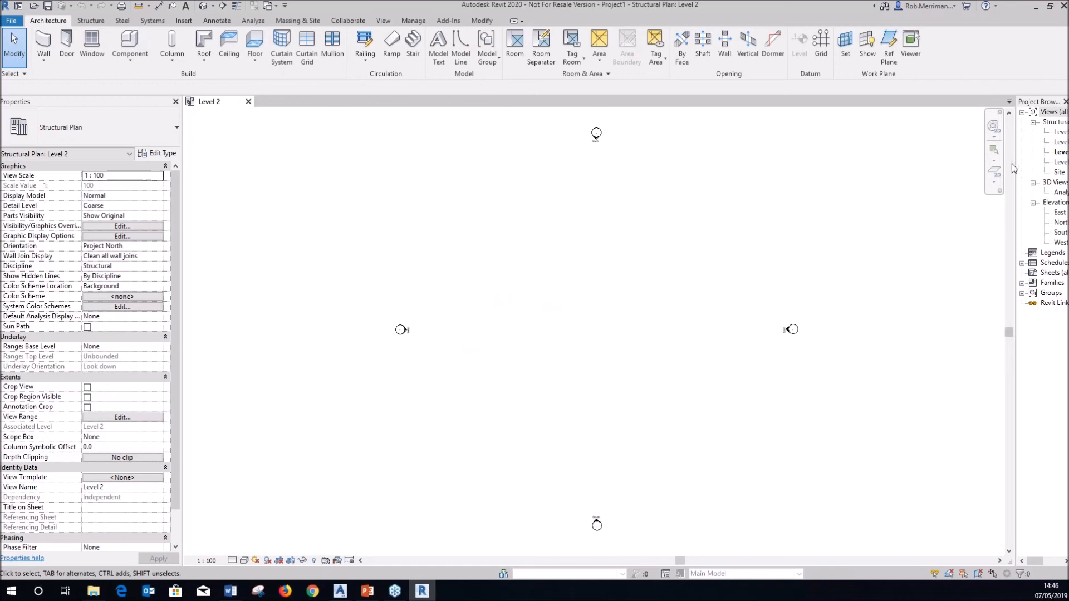
{"action": "left_click_drag", "start_coordinate": [1015, 334], "coordinate": [911, 334]}
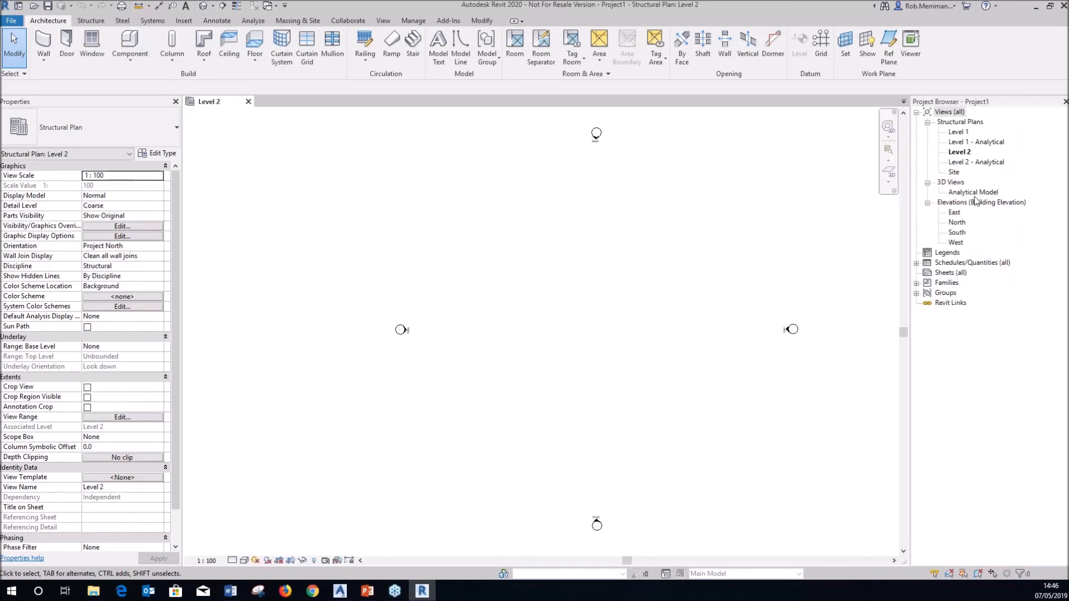
- Open the North elevation and delete Level 2 together with its dependent plan views
{"action": "double_click", "coordinate": [963, 223]}
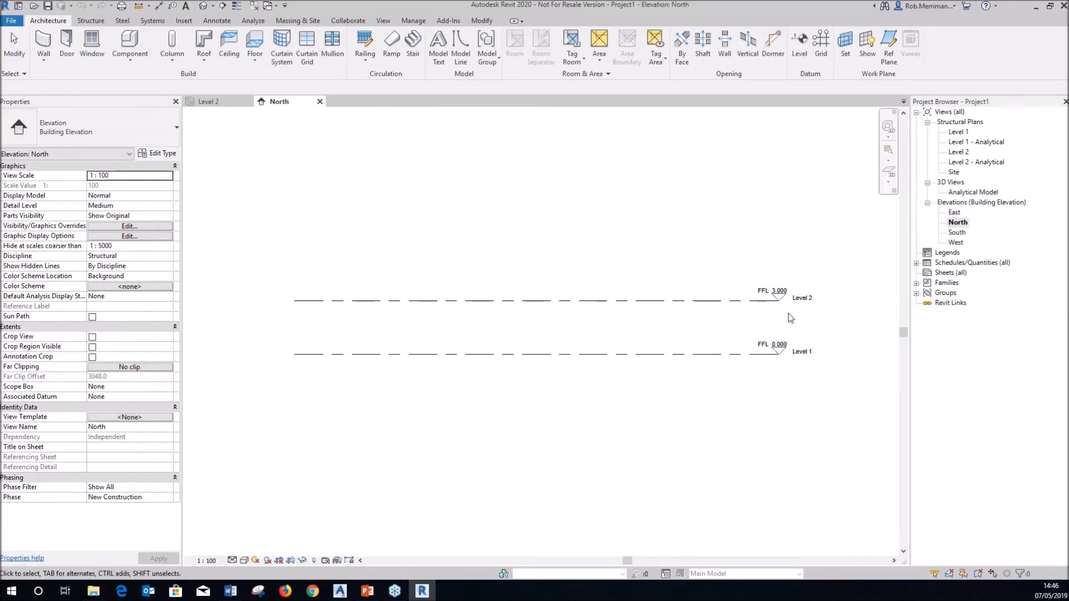
{"action": "left_click_drag", "start_coordinate": [801, 328], "coordinate": [280, 210]}
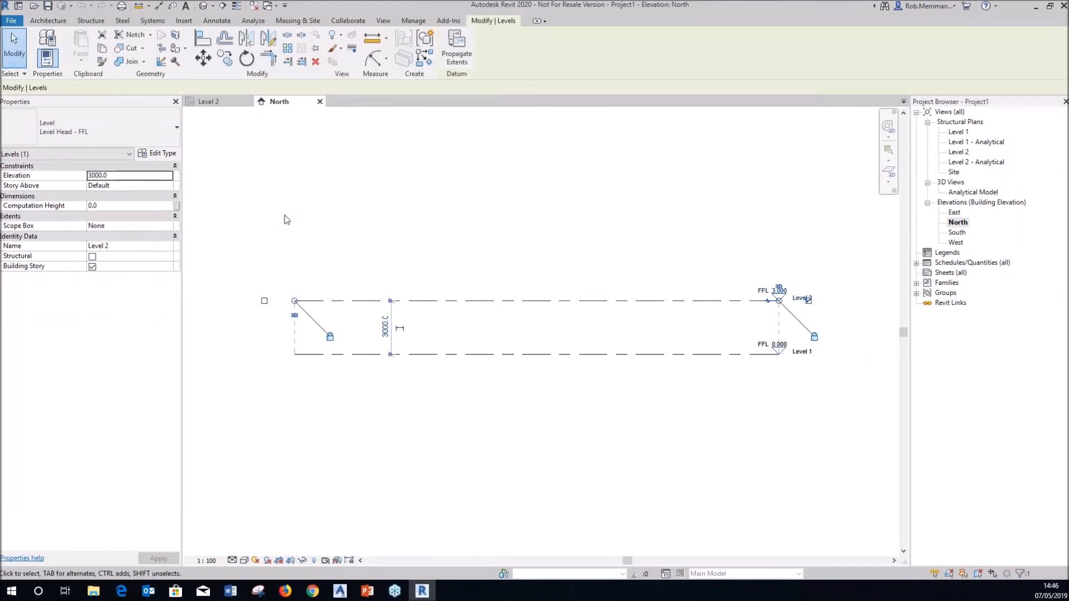
{"action": "key", "text": "Delete"}
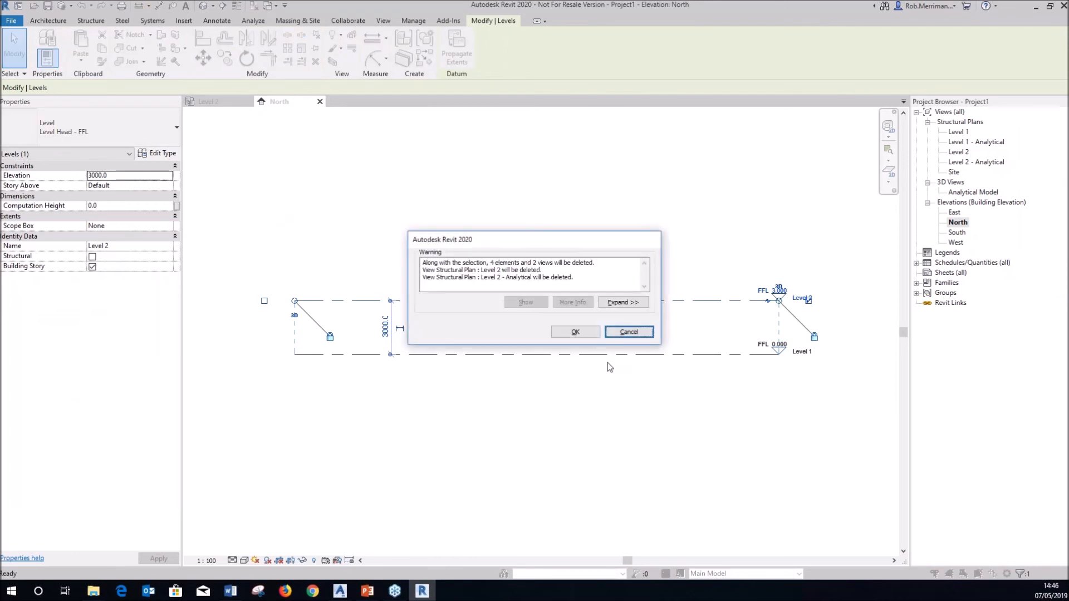
{"action": "left_click", "coordinate": [582, 334]}
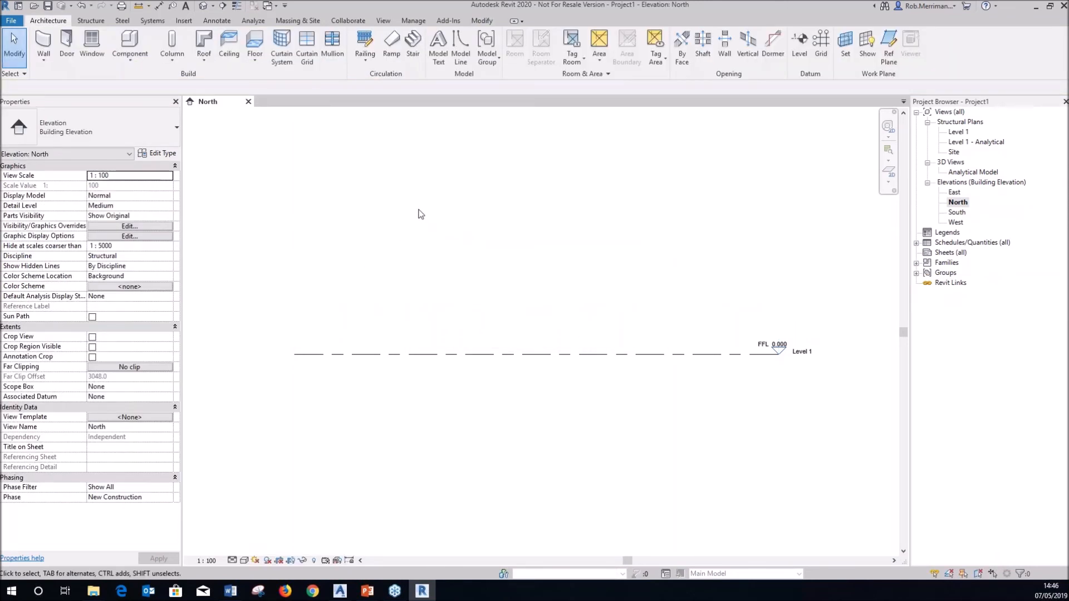
- Open the default 3D view and set its detail level to Fine
{"action": "left_click", "coordinate": [202, 7]}
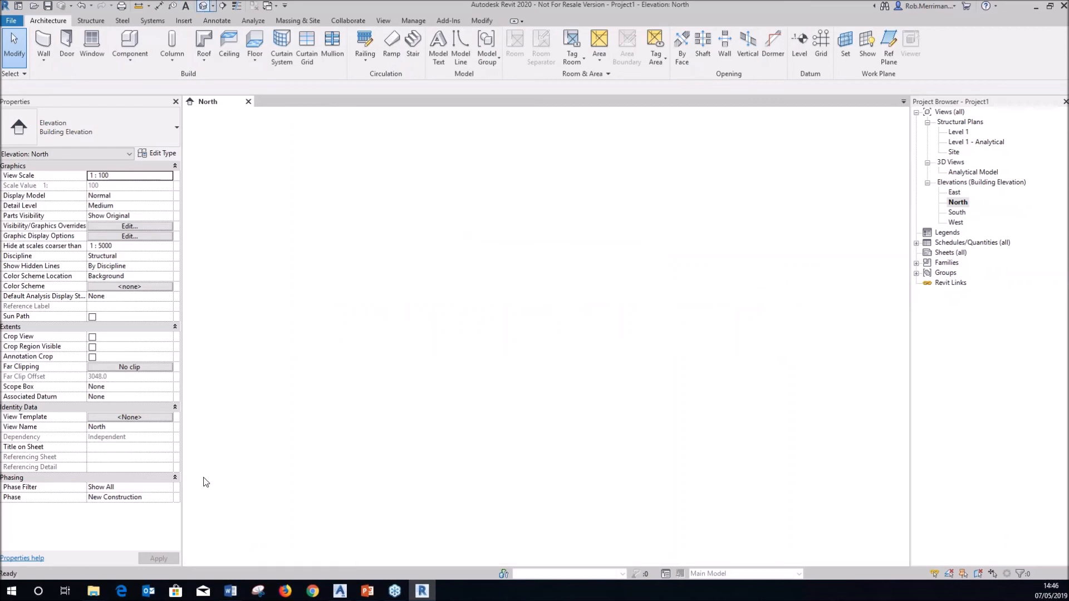
{"action": "left_click", "coordinate": [233, 561]}
{"action": "left_click", "coordinate": [237, 551]}
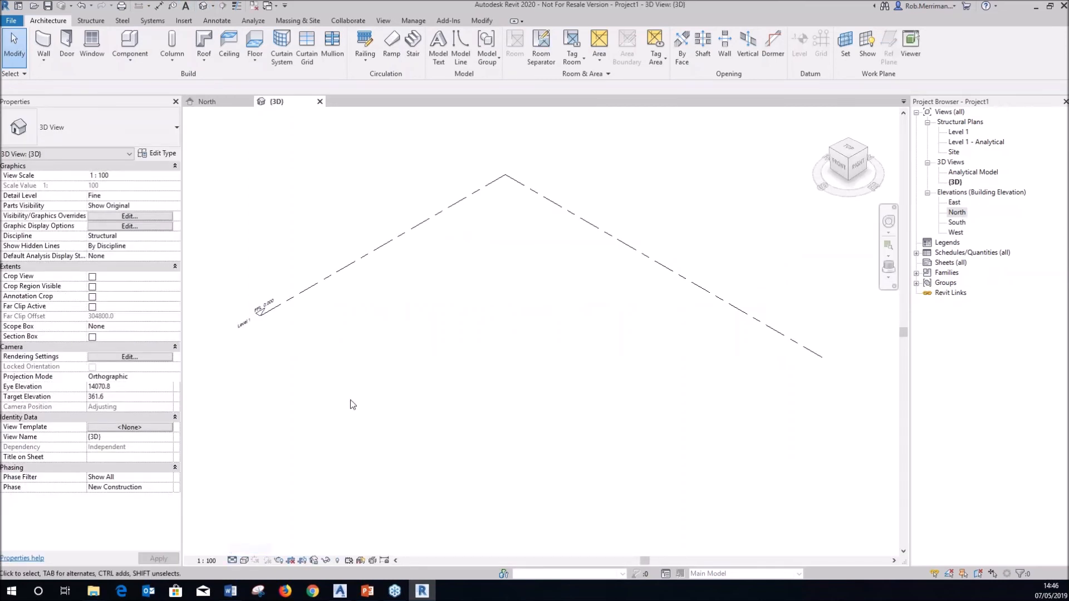
- Review the Structural Connections subcategories in the 3D view's Visibility/Graphic Overrides, widening the Visibility column to read them, and accept the settings
{"action": "key", "text": "v"}
{"action": "key", "text": "g"}
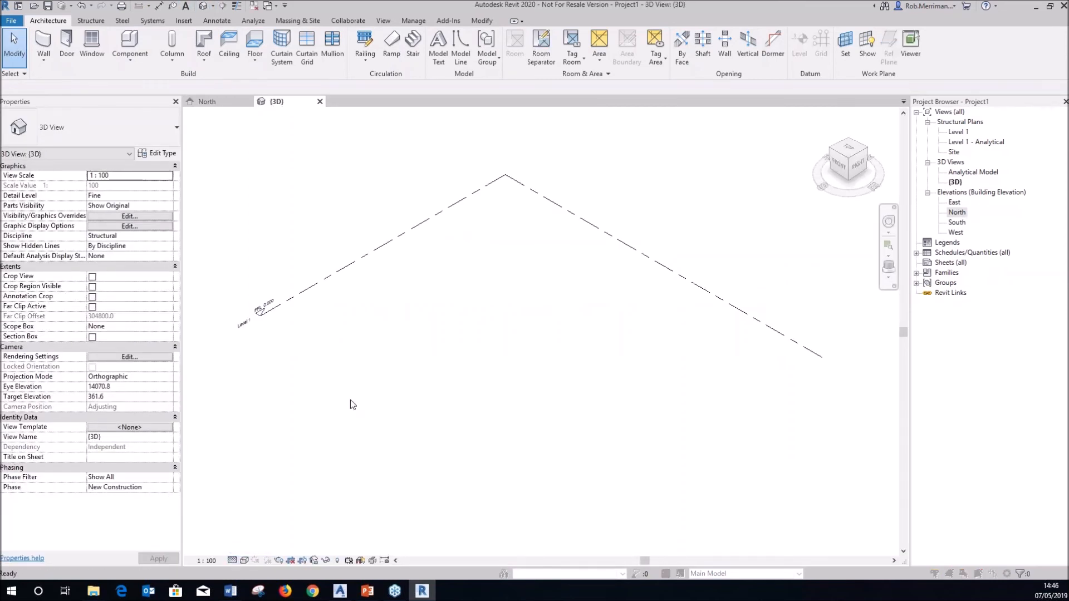
{"action": "scroll", "coordinate": [389, 281], "scroll_direction": "down", "scroll_amount": 18}
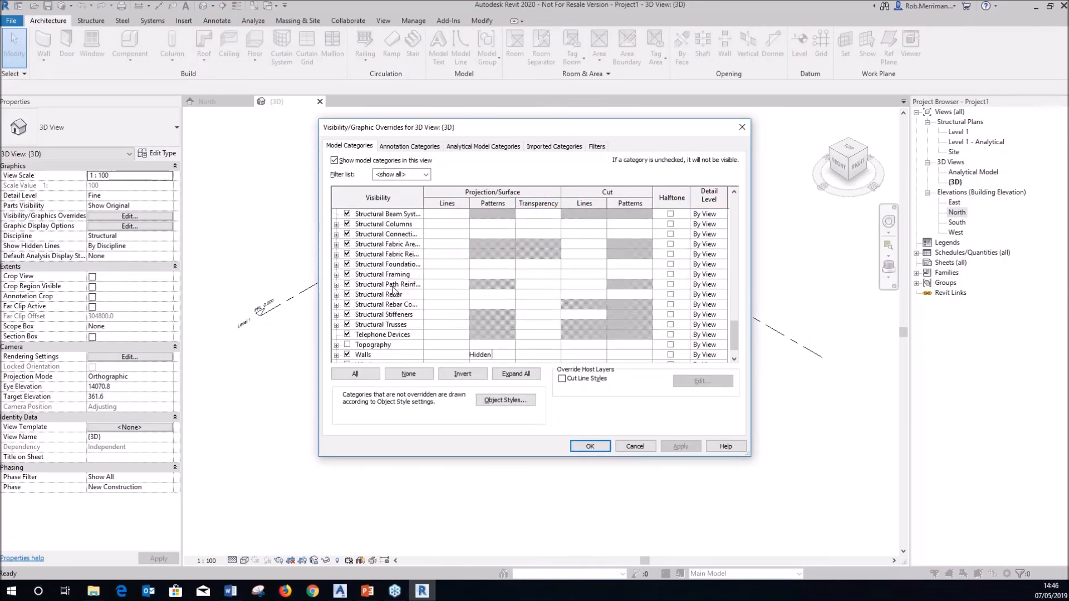
{"action": "left_click", "coordinate": [337, 234]}
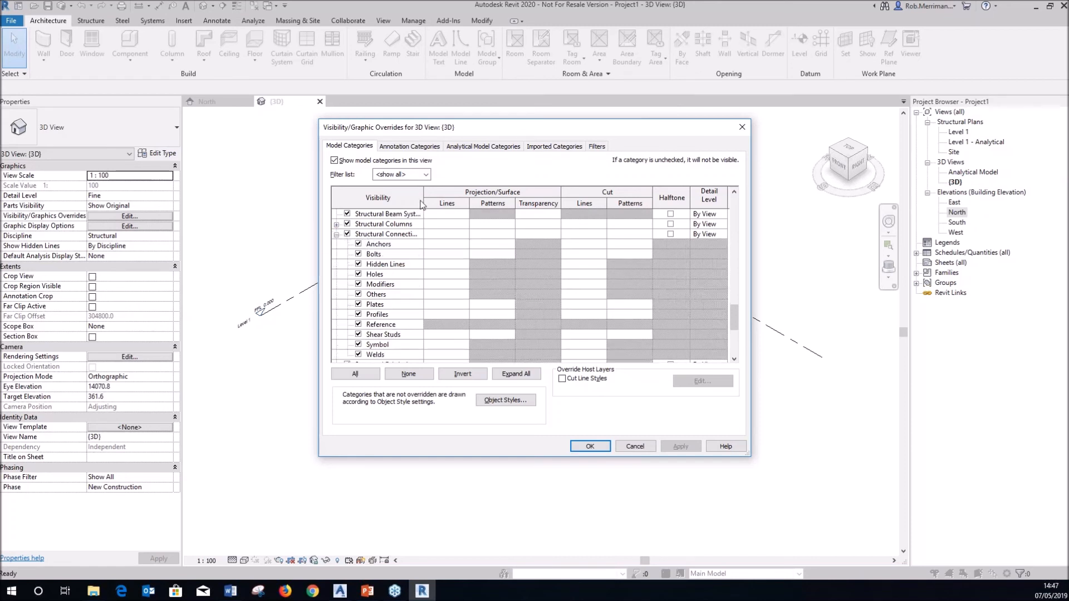
{"action": "left_click_drag", "start_coordinate": [423, 198], "coordinate": [459, 198]}
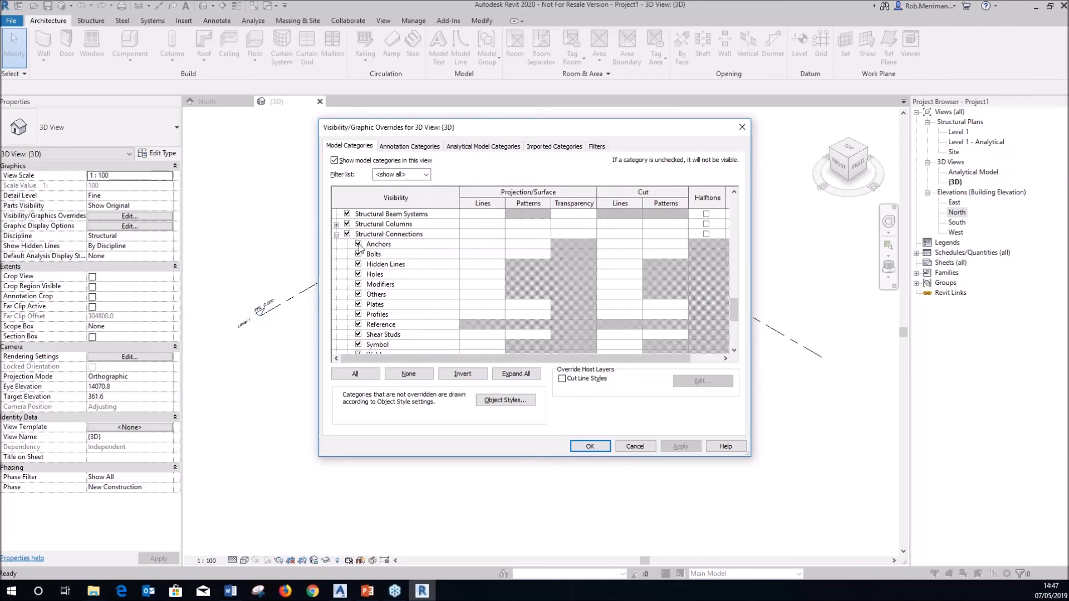
{"action": "scroll", "coordinate": [370, 294], "scroll_direction": "down", "scroll_amount": 1}
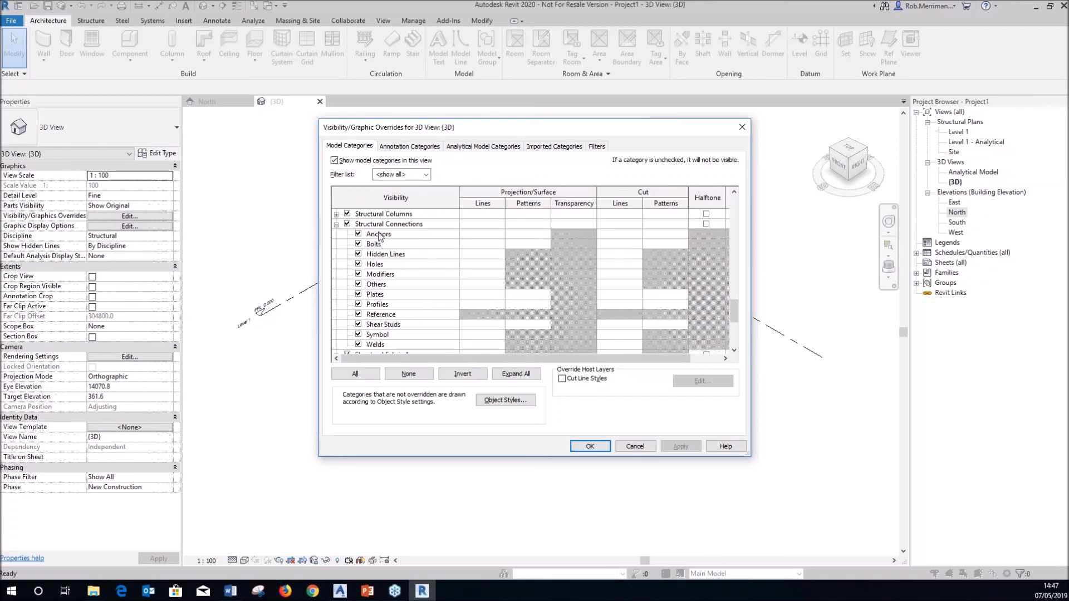
{"action": "key", "text": "Return"}
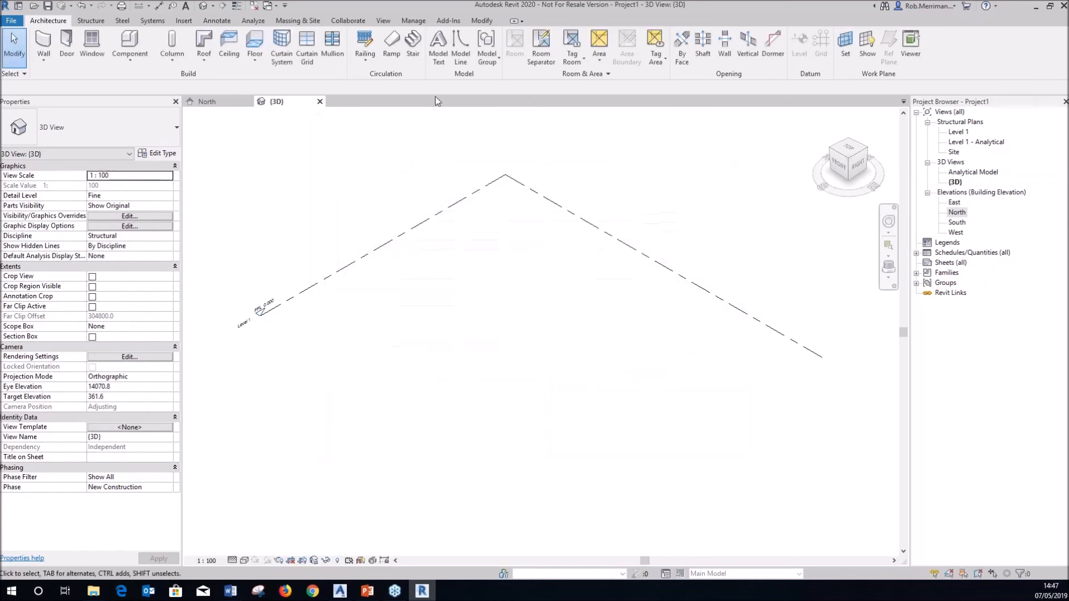
- Import G5682 - Steel.smlx from the Desktop through the Advance Steel Extension, using the Advance import format
{"action": "left_click", "coordinate": [448, 21]}
{"action": "left_click", "coordinate": [364, 62]}
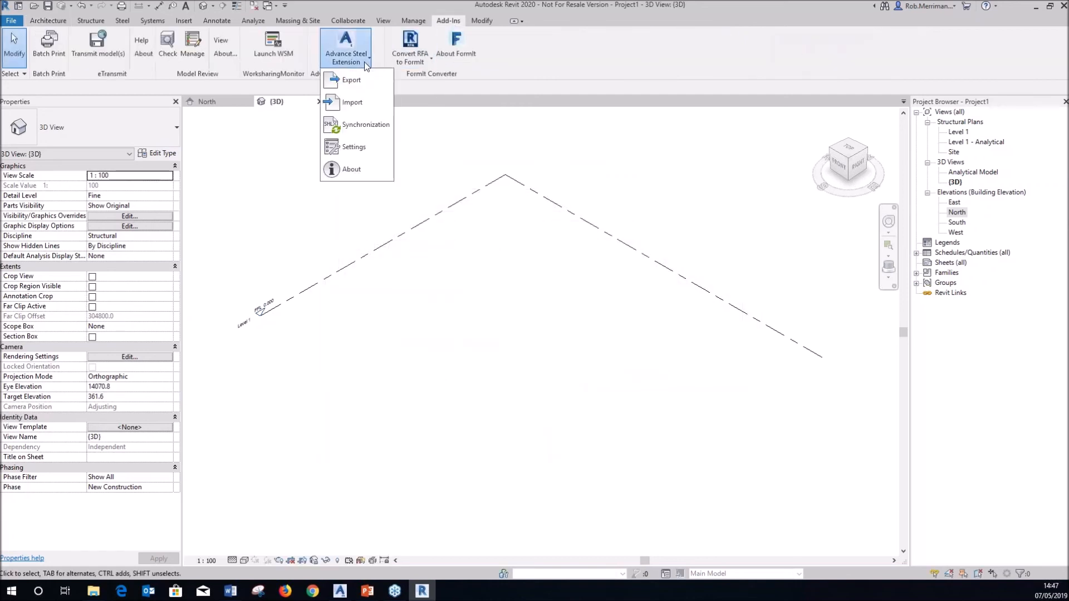
{"action": "left_click", "coordinate": [367, 120]}
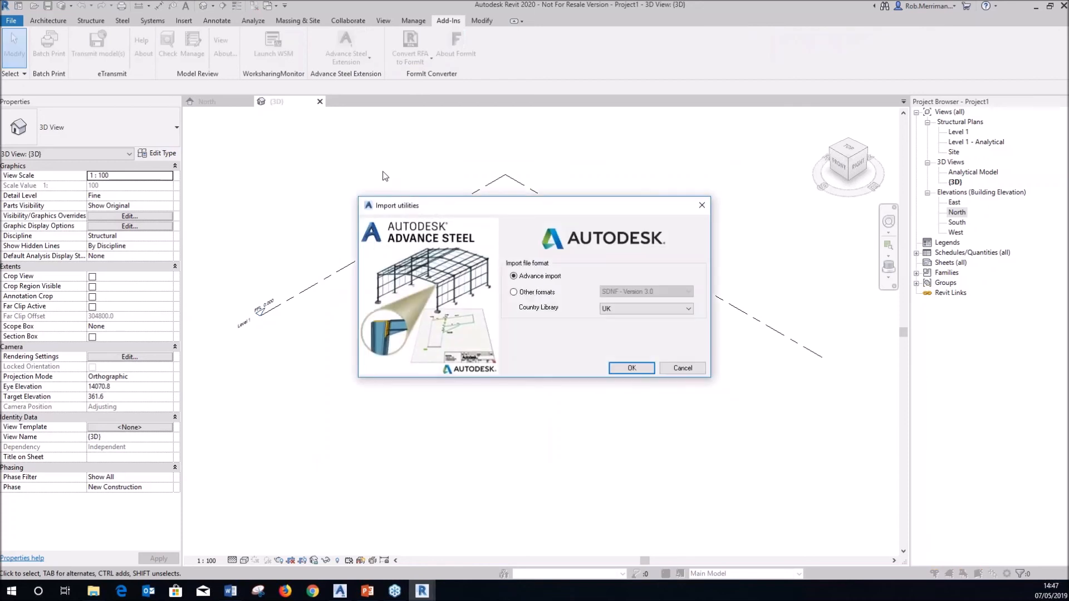
{"action": "left_click", "coordinate": [639, 371]}
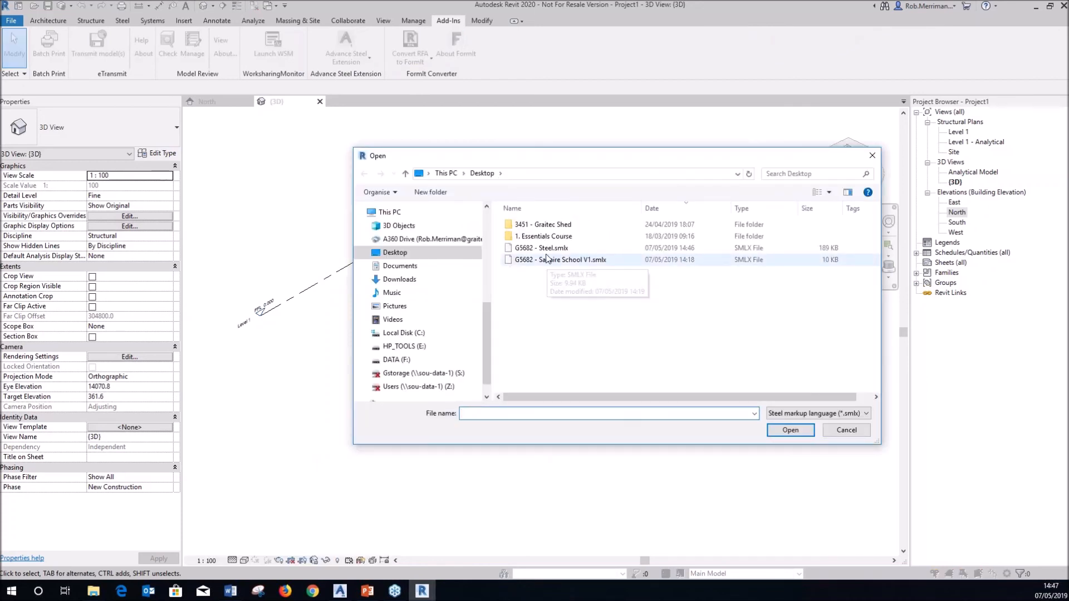
{"action": "left_click", "coordinate": [548, 248]}
{"action": "left_click", "coordinate": [790, 430]}
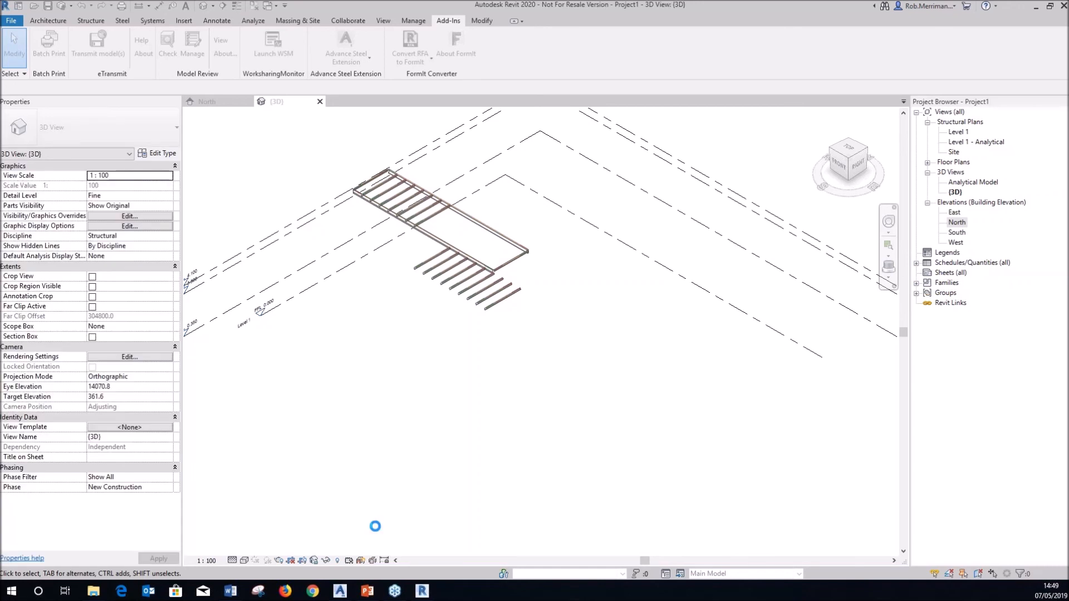
- Switch to Advance Steel, open the Document Manager and preview the [A] - A1 (A2) 01.dwg assembly drawing
{"action": "mouse_move", "coordinate": [422, 590]}
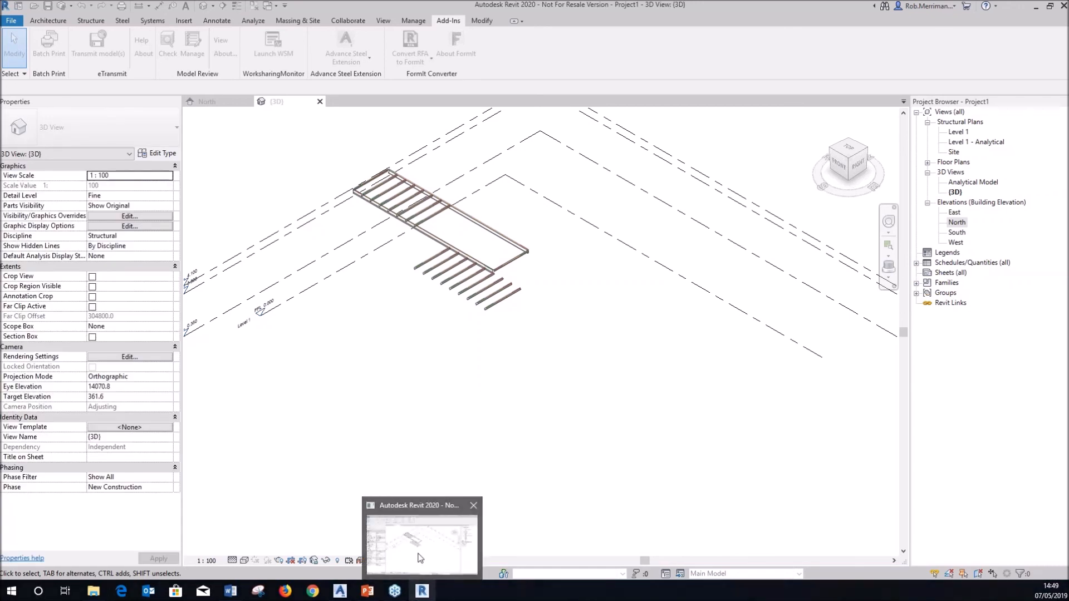
{"action": "left_click", "coordinate": [349, 546]}
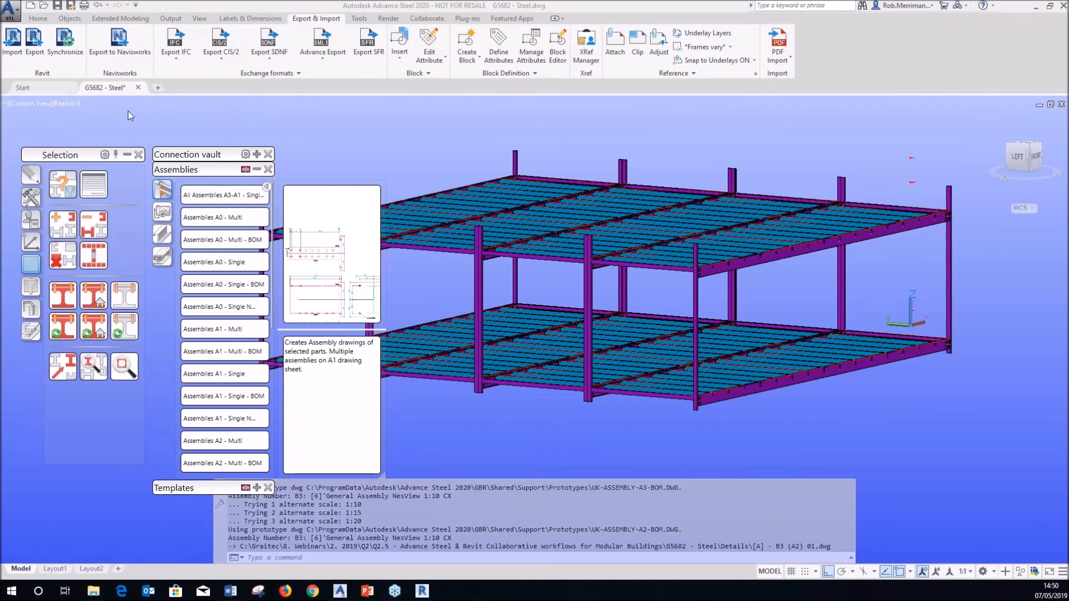
{"action": "left_click", "coordinate": [40, 20]}
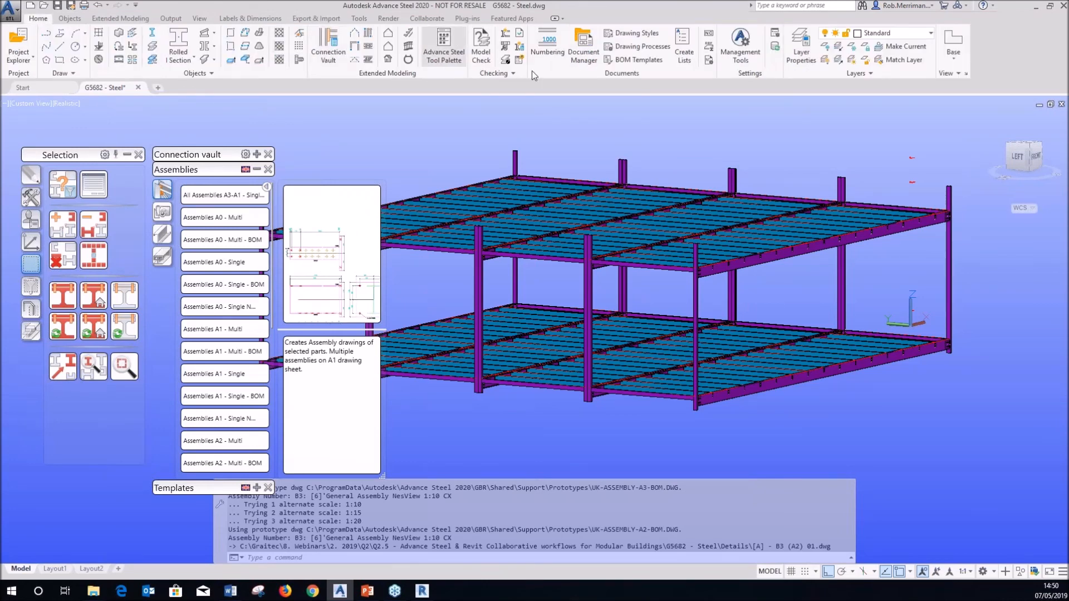
{"action": "left_click", "coordinate": [583, 50]}
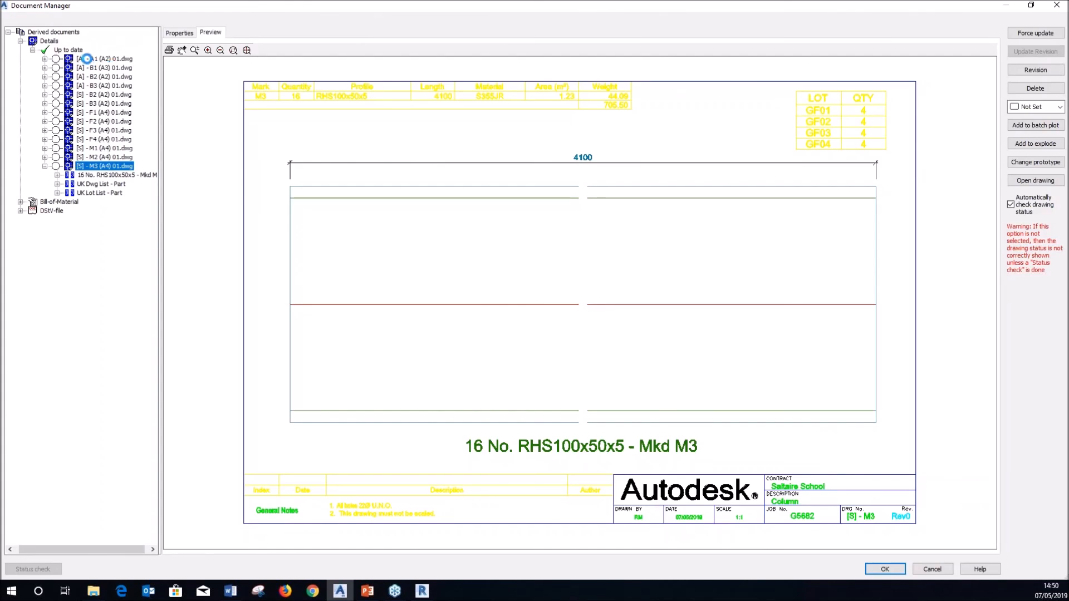
{"action": "left_click", "coordinate": [87, 58]}
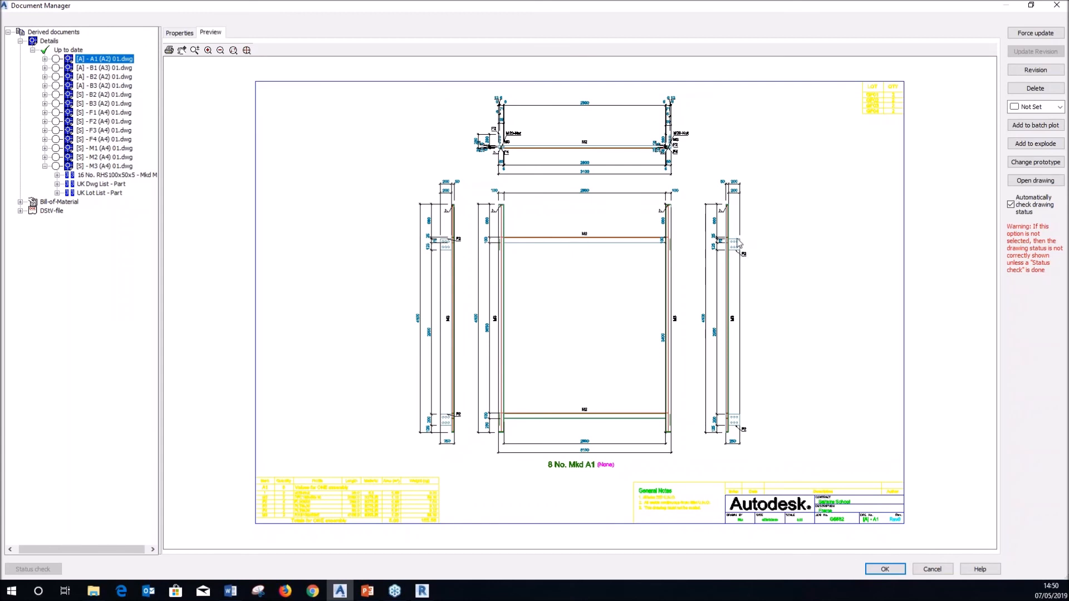
- Examine the upper fitting dimensions and the material table on the A1 frame assembly drawing
{"action": "scroll", "coordinate": [900, 232], "scroll_direction": "up", "scroll_amount": 3}
{"action": "scroll", "coordinate": [826, 255], "scroll_direction": "up", "scroll_amount": 3}
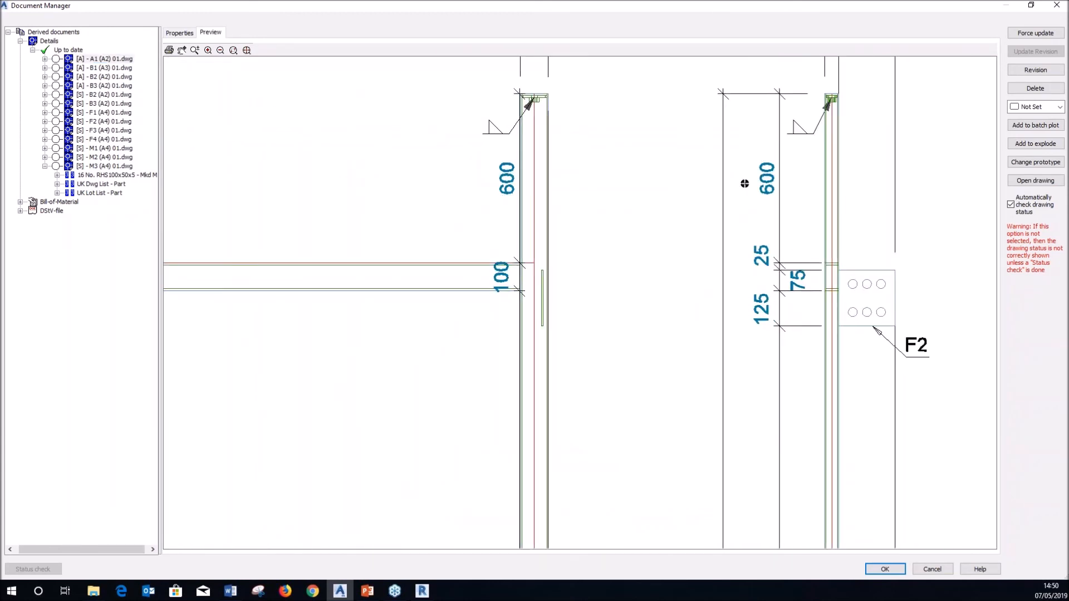
{"action": "scroll", "coordinate": [745, 183], "scroll_direction": "down", "scroll_amount": 6}
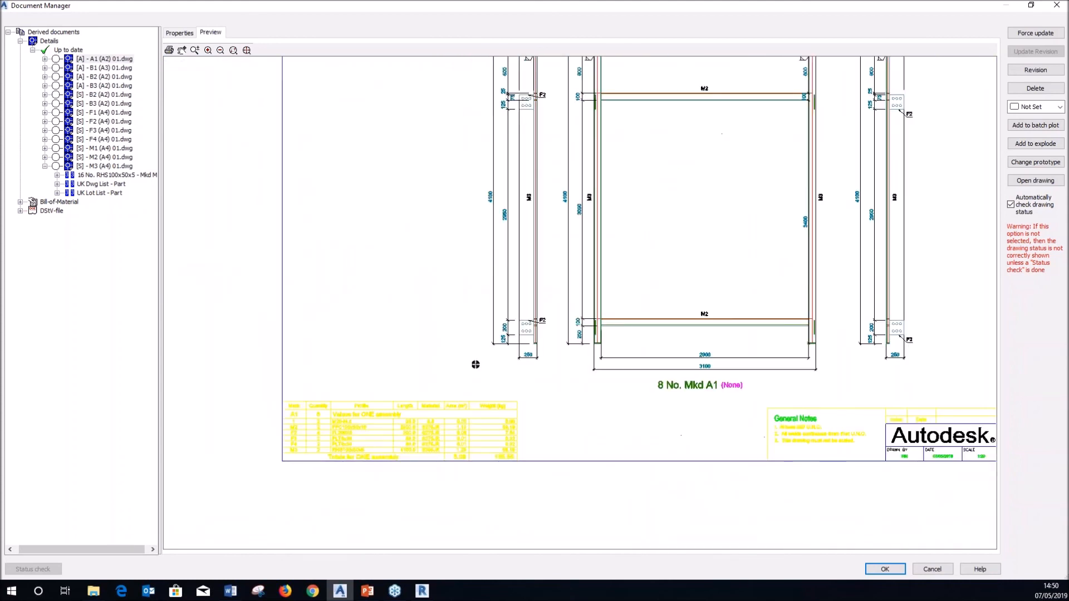
{"action": "scroll", "coordinate": [346, 451], "scroll_direction": "up", "scroll_amount": 4}
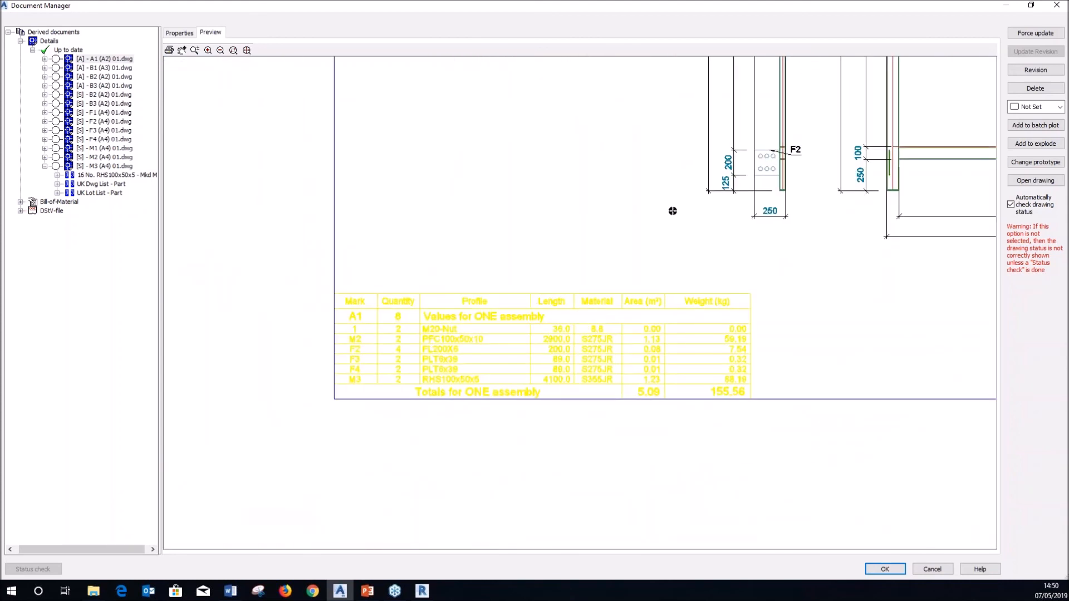
{"action": "scroll", "coordinate": [406, 368], "scroll_direction": "up", "scroll_amount": 3}
{"action": "scroll", "coordinate": [456, 351], "scroll_direction": "up", "scroll_amount": 1}
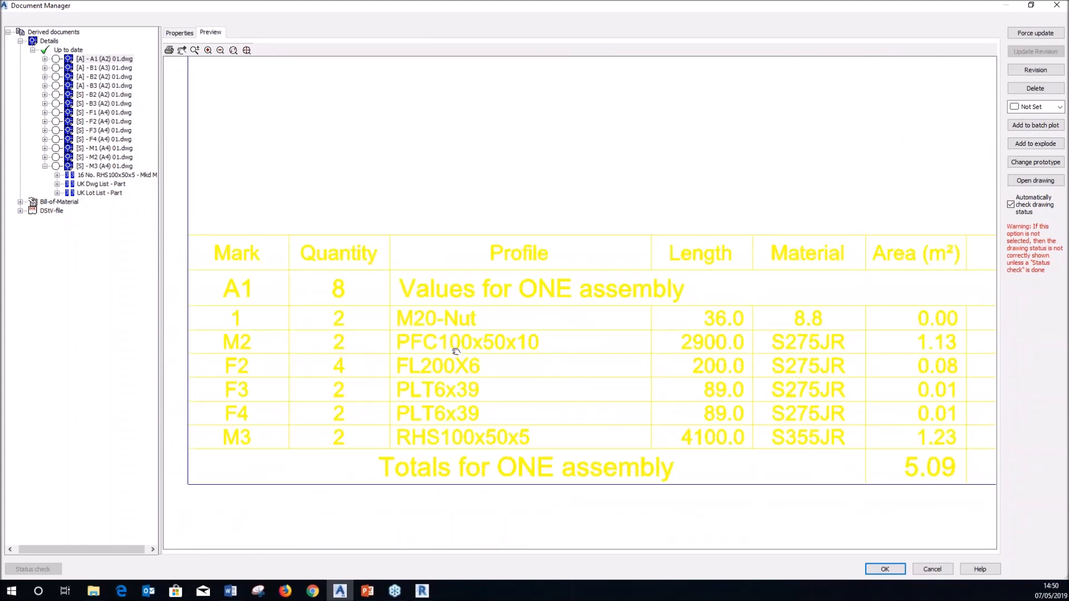
{"action": "scroll", "coordinate": [469, 401], "scroll_direction": "down", "scroll_amount": 3}
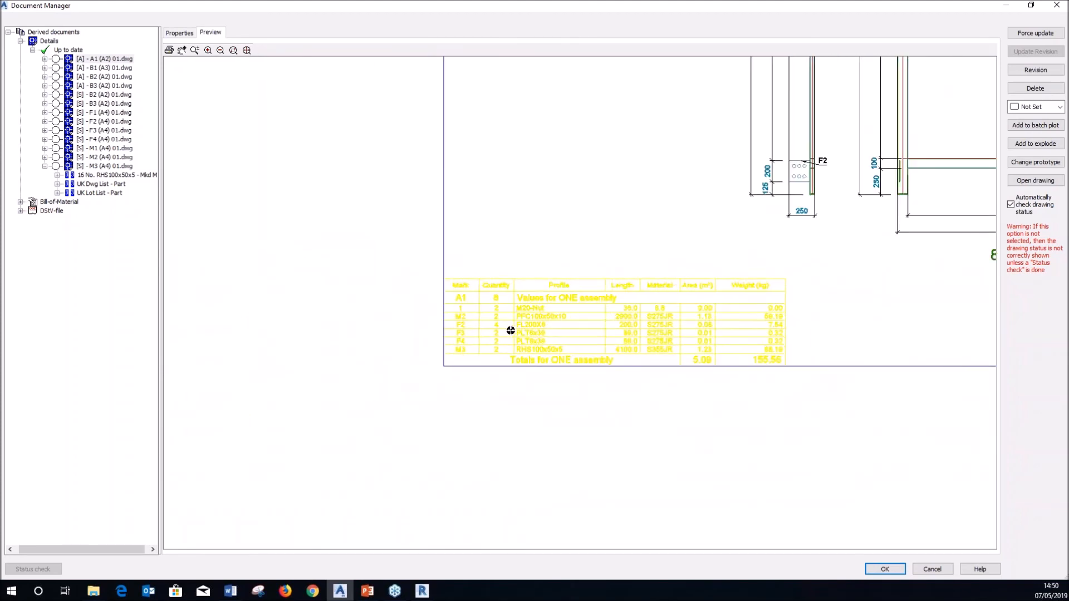
{"action": "scroll", "coordinate": [511, 331], "scroll_direction": "down", "scroll_amount": 4}
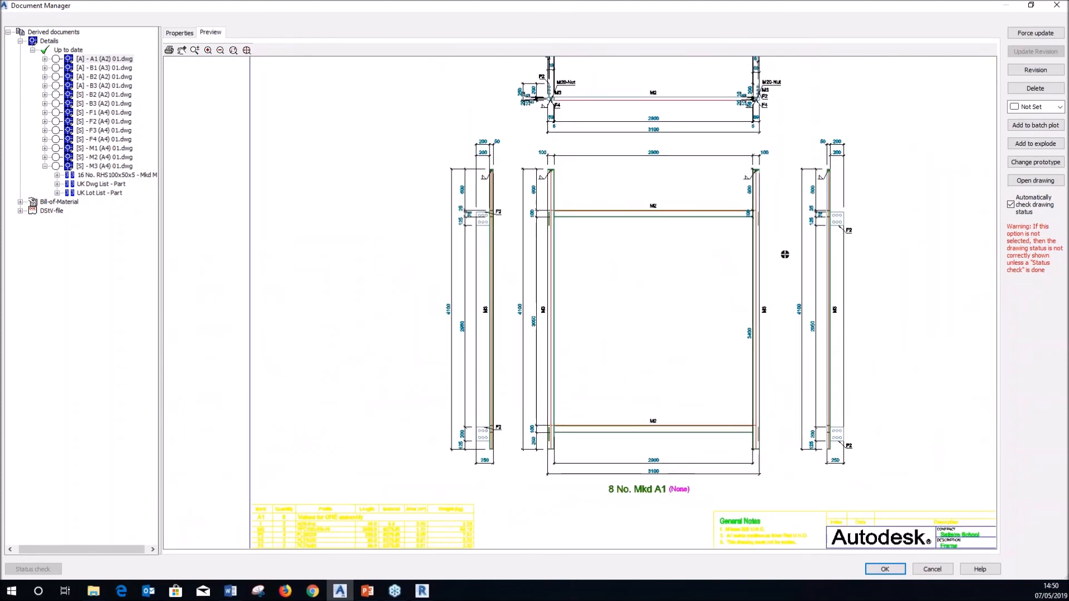
- Examine the weld symbols at the frame's upper corner and the General Notes by the title block on the A1 drawing
{"action": "scroll", "coordinate": [878, 115], "scroll_direction": "up", "scroll_amount": 3}
{"action": "scroll", "coordinate": [810, 226], "scroll_direction": "up", "scroll_amount": 5}
{"action": "scroll", "coordinate": [716, 283], "scroll_direction": "down", "scroll_amount": 4}
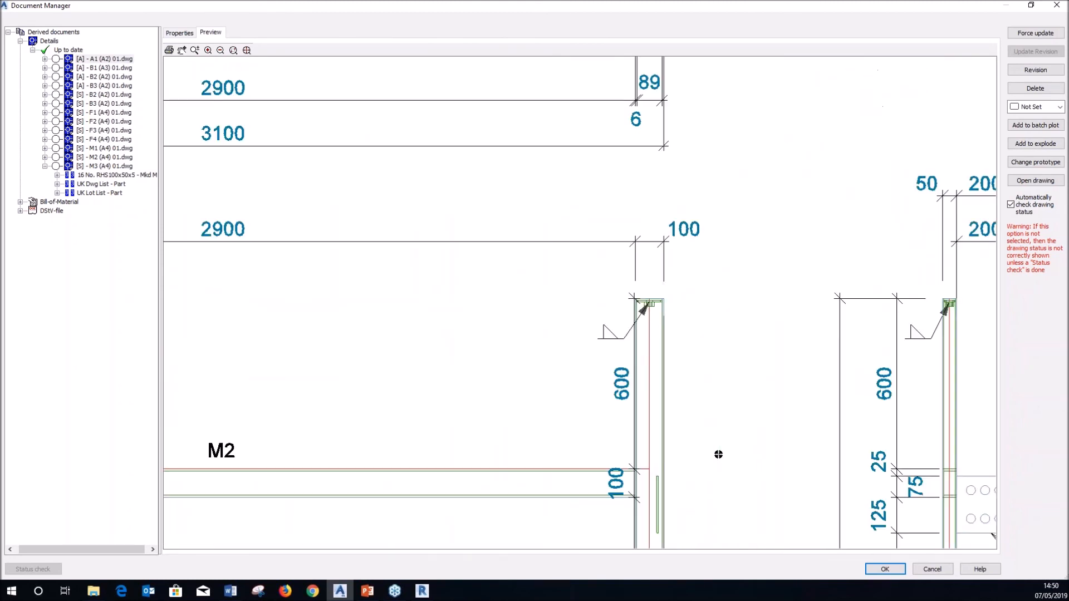
{"action": "scroll", "coordinate": [719, 454], "scroll_direction": "down", "scroll_amount": 3}
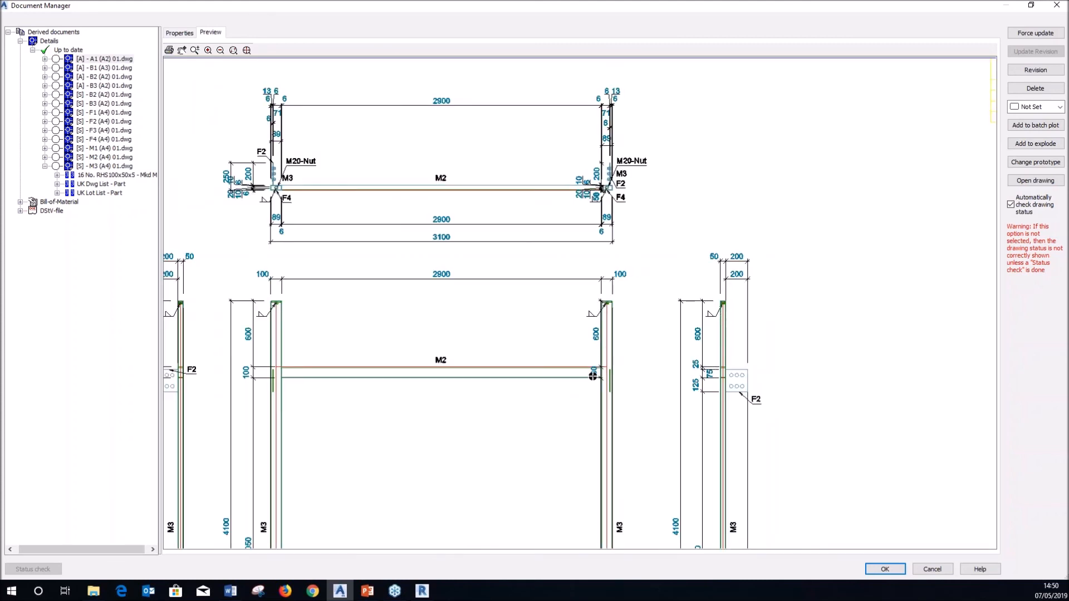
{"action": "scroll", "coordinate": [700, 242], "scroll_direction": "down", "scroll_amount": 4}
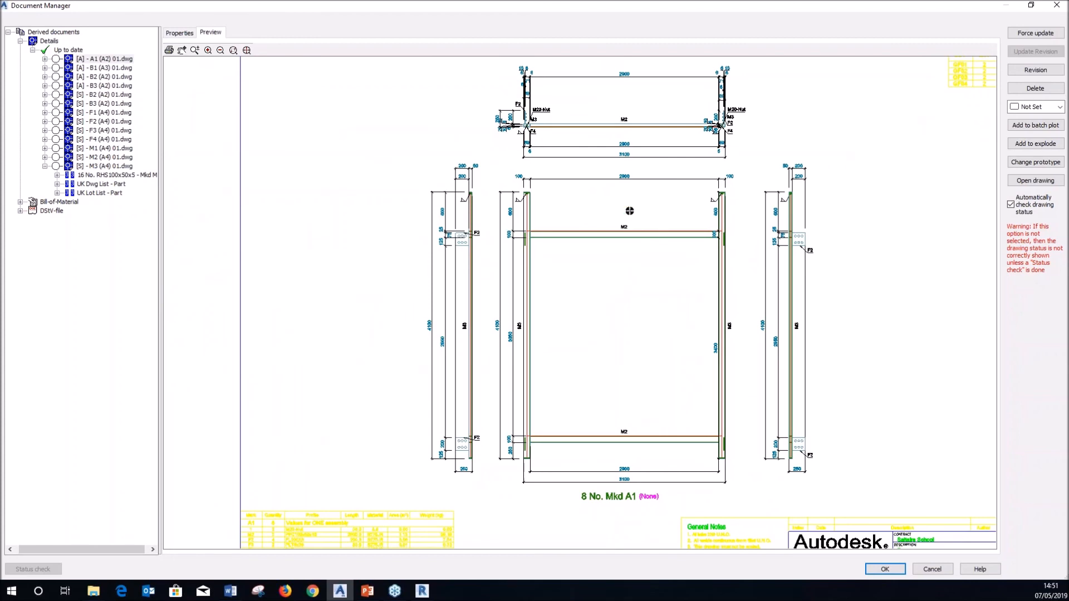
{"action": "middle_click_drag", "start_coordinate": [566, 330], "coordinate": [569, 189]}
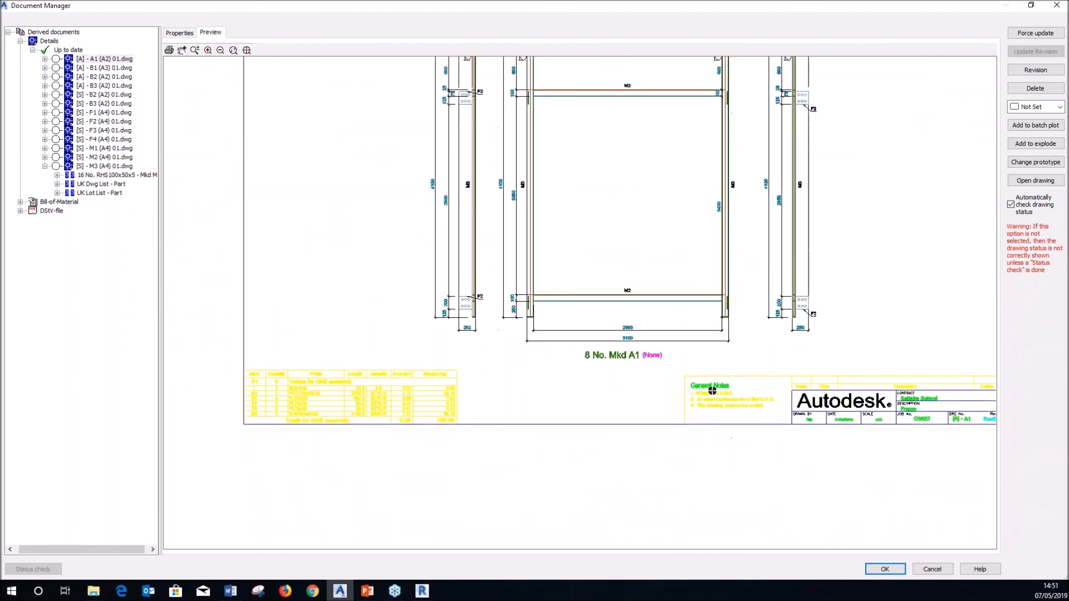
{"action": "scroll", "coordinate": [712, 391], "scroll_direction": "up", "scroll_amount": 4}
{"action": "scroll", "coordinate": [674, 361], "scroll_direction": "up", "scroll_amount": 1}
{"action": "scroll", "coordinate": [684, 391], "scroll_direction": "up", "scroll_amount": 1}
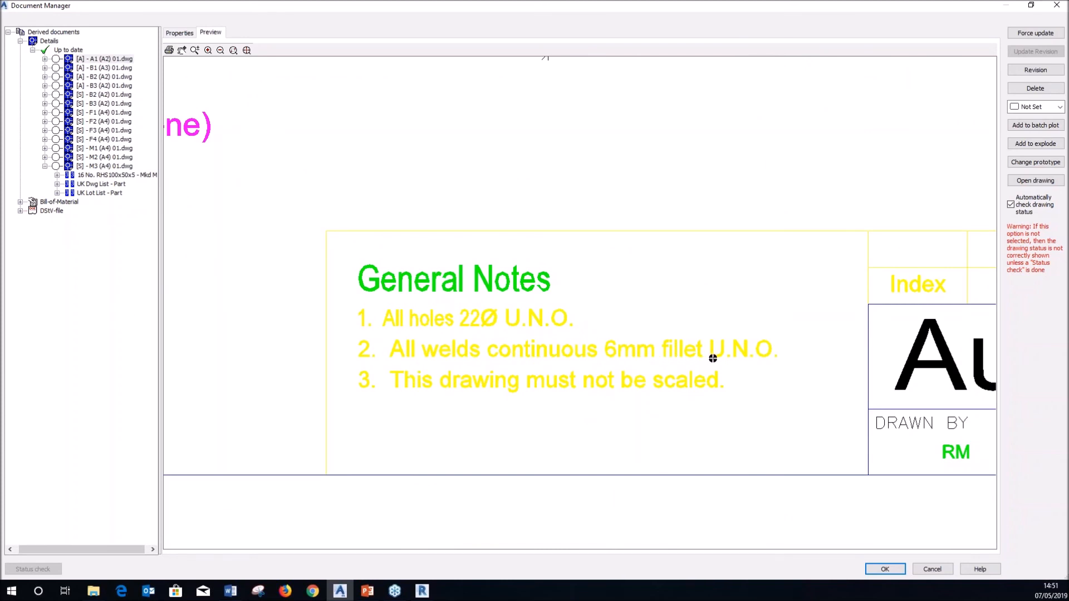
{"action": "scroll", "coordinate": [674, 462], "scroll_direction": "down", "scroll_amount": 4}
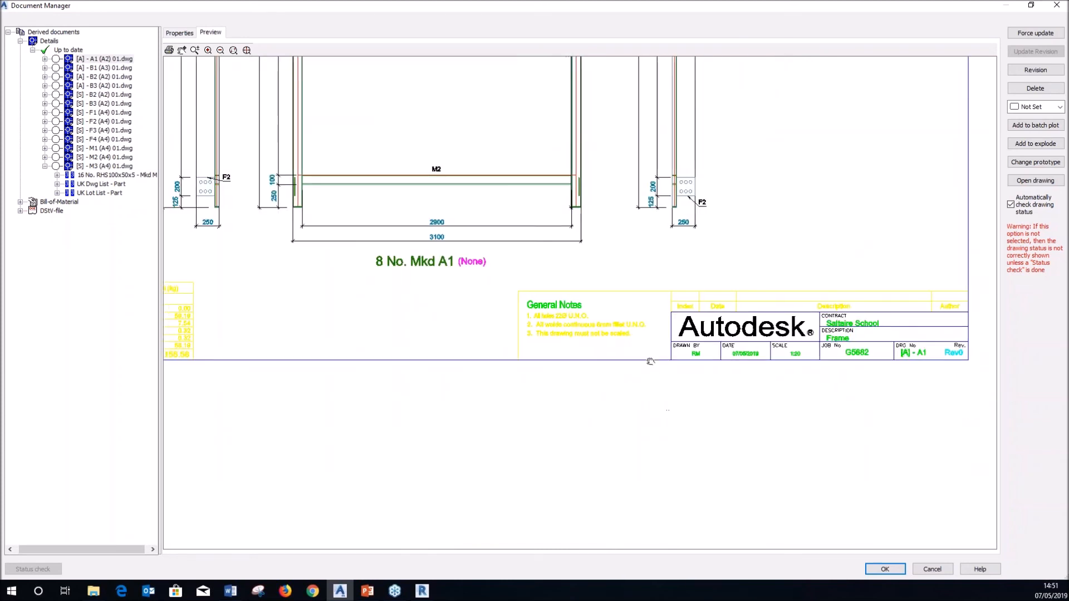
{"action": "scroll", "coordinate": [650, 361], "scroll_direction": "down", "scroll_amount": 2}
{"action": "scroll", "coordinate": [635, 421], "scroll_direction": "down", "scroll_amount": 3}
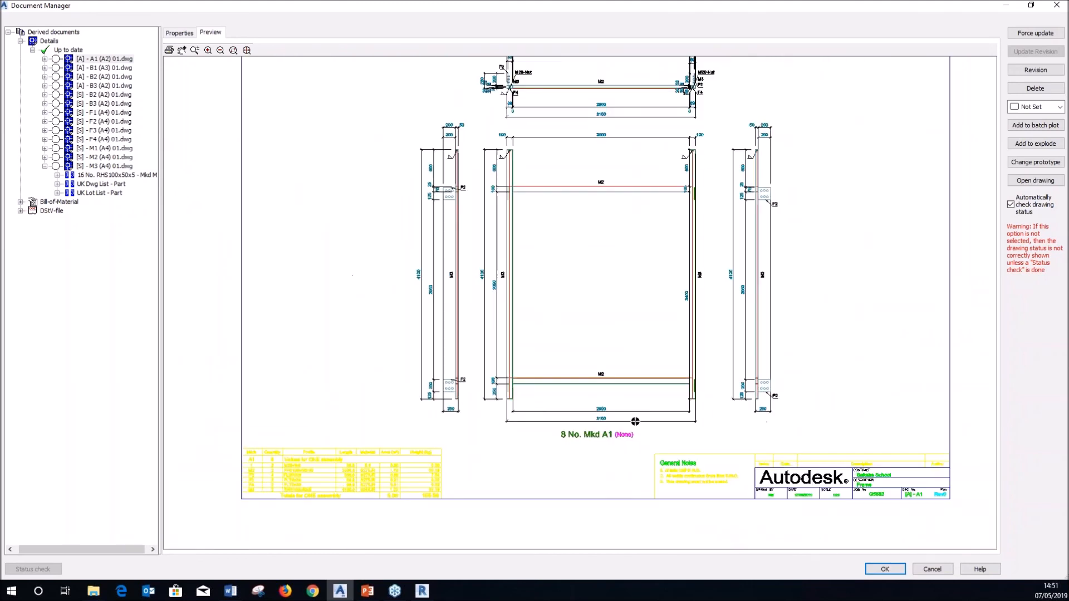
- Preview the [A] - B1 (A3) 01.dwg beam drawing and examine its end view and end-plate dimensions
{"action": "left_click", "coordinate": [109, 68]}
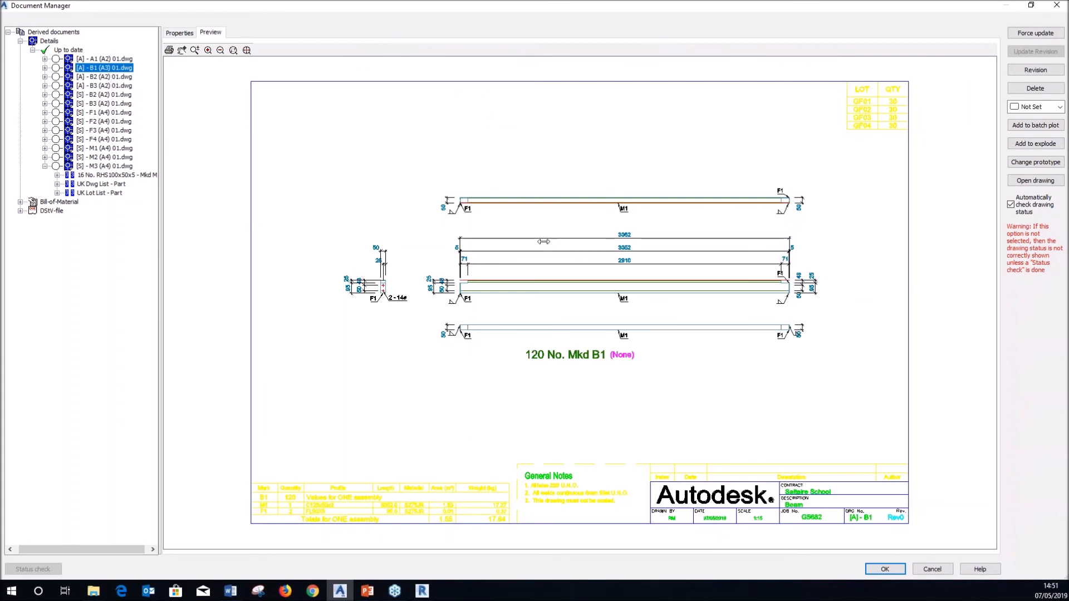
{"action": "scroll", "coordinate": [366, 278], "scroll_direction": "up", "scroll_amount": 2}
{"action": "scroll", "coordinate": [561, 223], "scroll_direction": "up", "scroll_amount": 1}
{"action": "middle_click_drag", "start_coordinate": [641, 467], "coordinate": [527, 275]}
{"action": "mouse_move", "coordinate": [457, 148]}
{"action": "middle_mouse_down"}
{"action": "mouse_move", "coordinate": [508, 257]}
{"action": "mouse_move", "coordinate": [506, 298]}
{"action": "middle_mouse_up"}
{"action": "scroll", "coordinate": [405, 262], "scroll_direction": "up", "scroll_amount": 2}
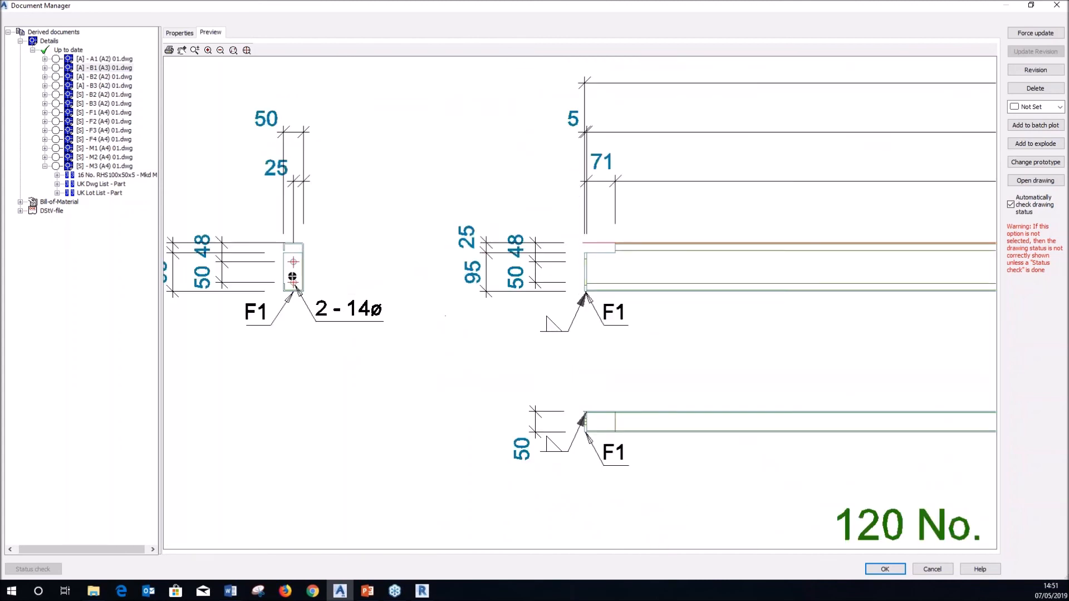
{"action": "scroll", "coordinate": [579, 306], "scroll_direction": "down", "scroll_amount": 1}
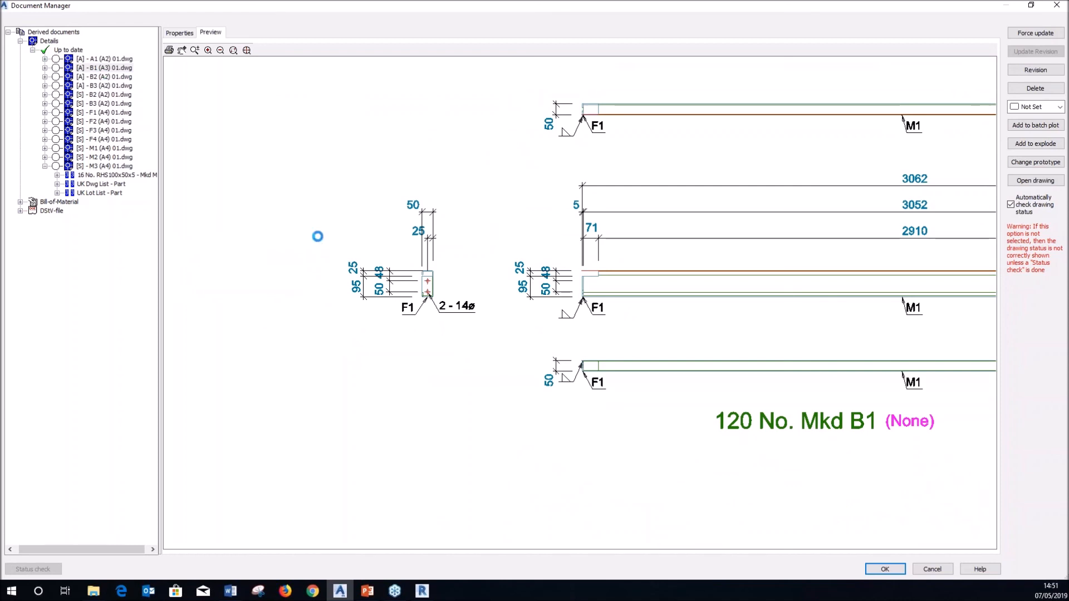
- Preview the [A] - B2 (A2) 01.dwg assembly drawing and examine the countersunk hole labels and spacing along the beam
{"action": "key", "text": "Down"}
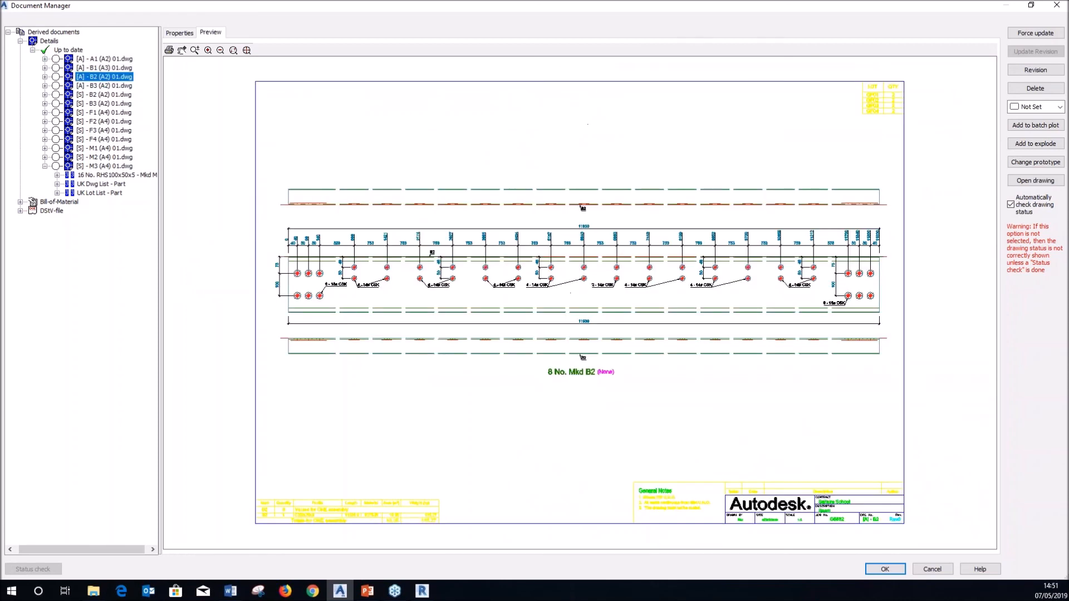
{"action": "left_click", "coordinate": [398, 301]}
{"action": "scroll", "coordinate": [284, 261], "scroll_direction": "up", "scroll_amount": 5}
{"action": "mouse_move", "coordinate": [259, 227]}
{"action": "middle_mouse_down"}
{"action": "mouse_move", "coordinate": [356, 274]}
{"action": "mouse_move", "coordinate": [508, 324]}
{"action": "middle_mouse_up"}
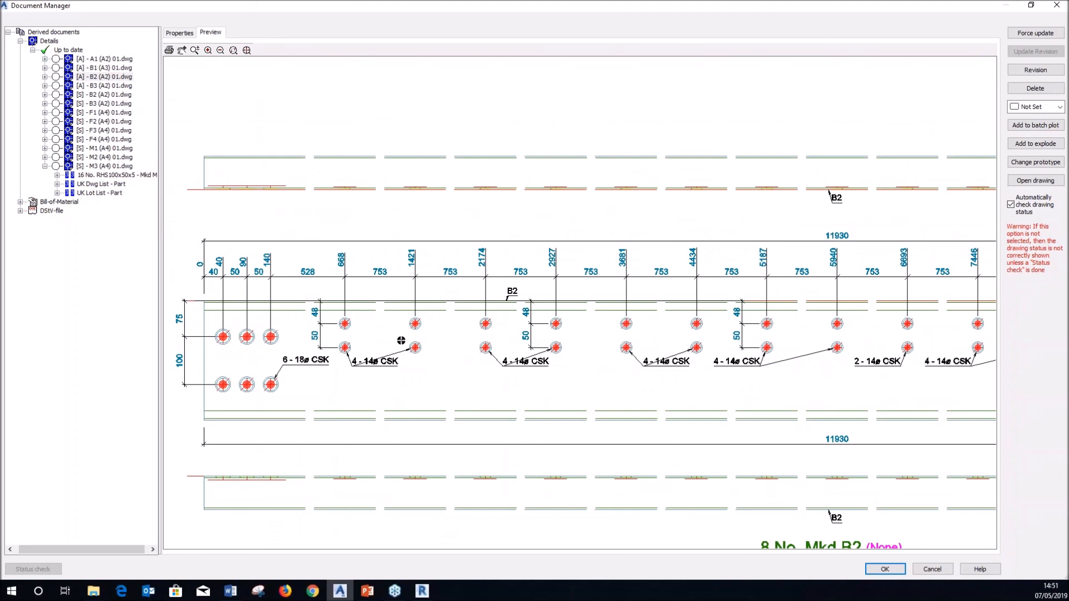
{"action": "scroll", "coordinate": [372, 322], "scroll_direction": "down", "scroll_amount": 2}
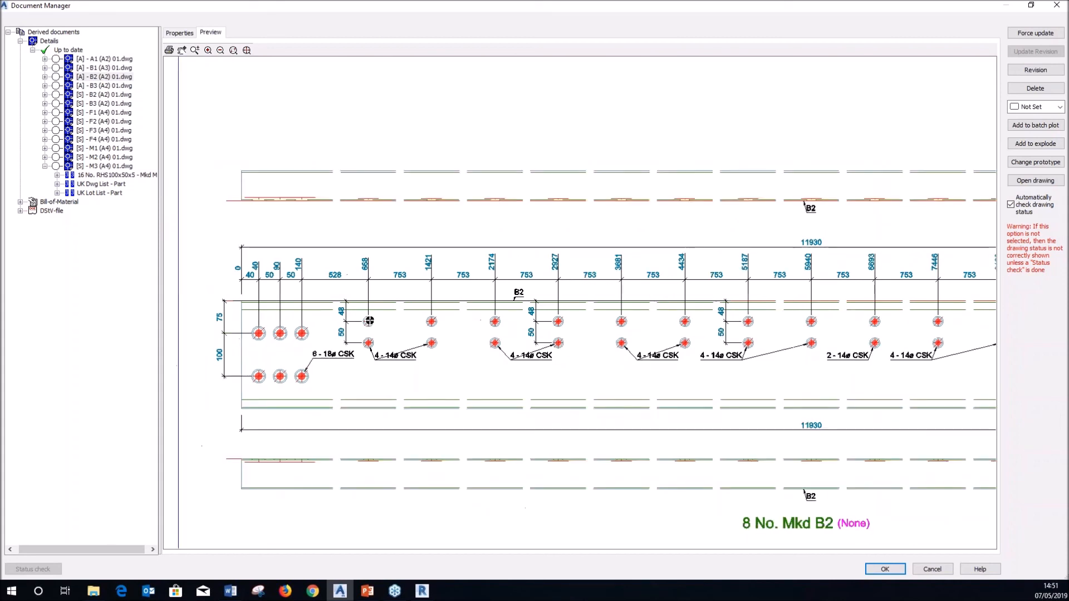
{"action": "scroll", "coordinate": [329, 326], "scroll_direction": "down", "scroll_amount": 3}
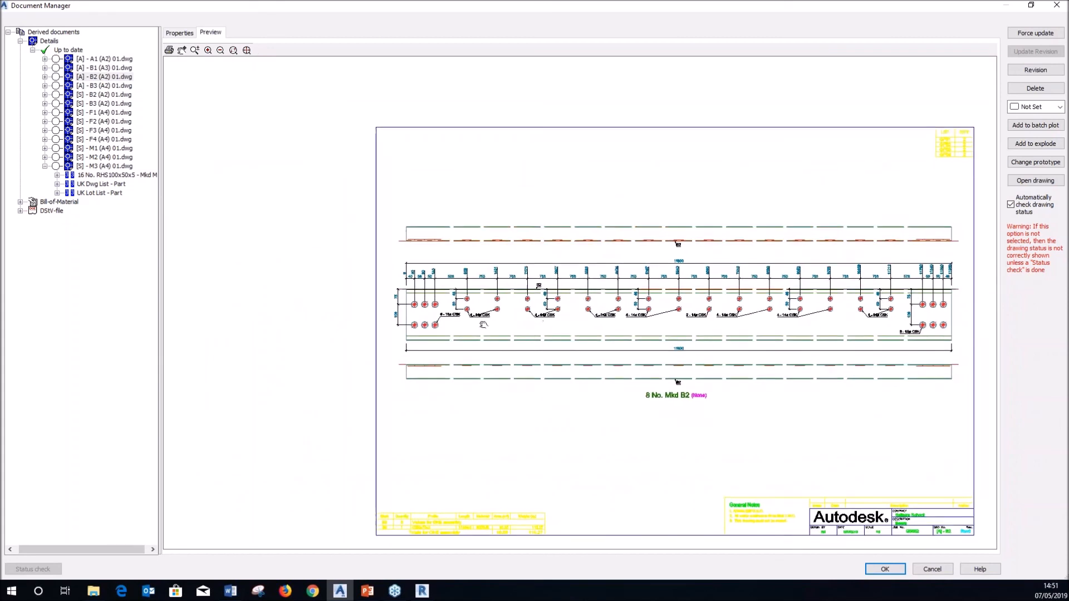
- Close the Document Manager and Advance Steel, and return to the Revit project
{"action": "left_click", "coordinate": [1056, 5]}
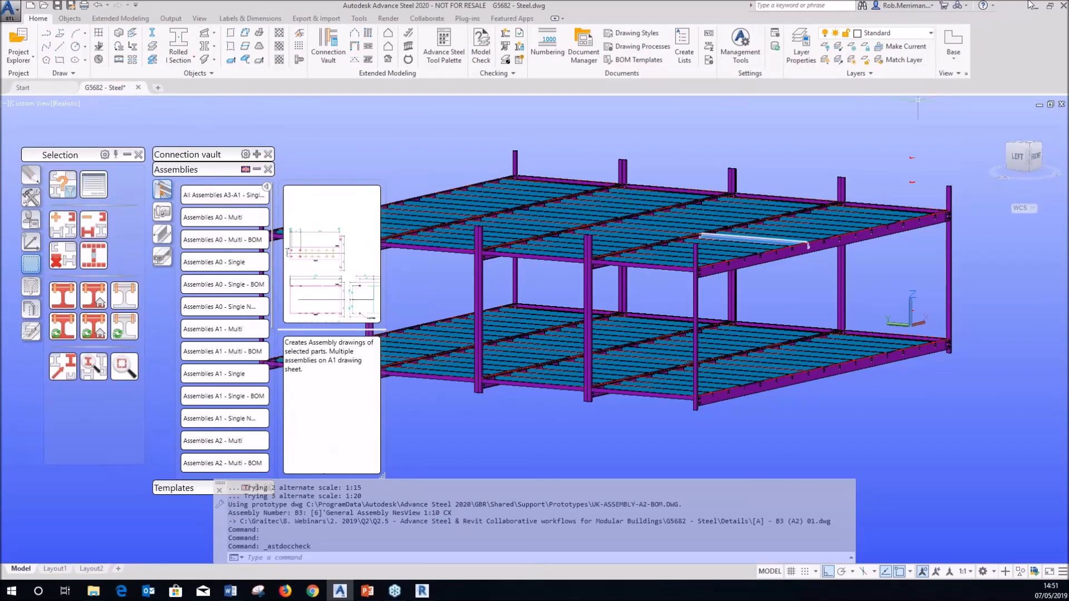
{"action": "left_click", "coordinate": [1064, 5]}
{"action": "left_click", "coordinate": [530, 319]}
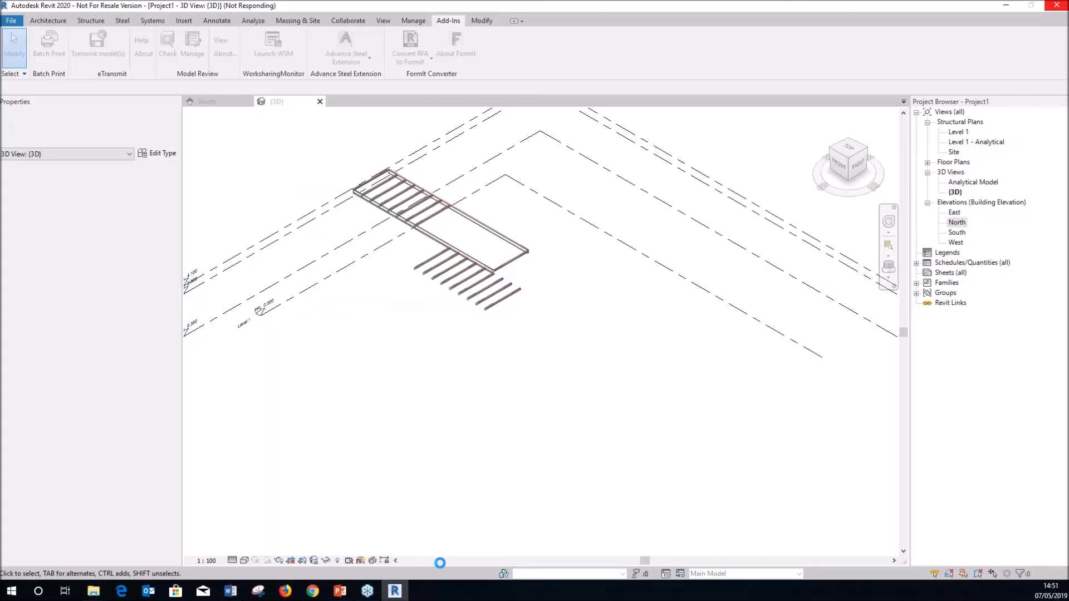
{"action": "left_click", "coordinate": [397, 594]}
{"action": "left_click", "coordinate": [397, 594]}
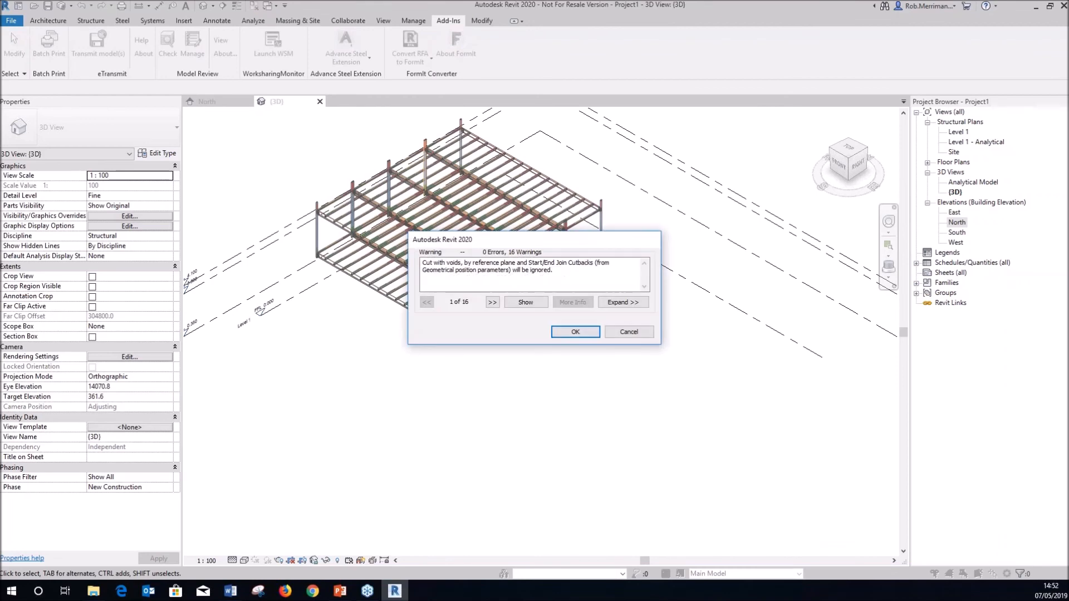
- Accept the import warnings and set the 3D view's scale to 1 : 5
{"action": "left_click", "coordinate": [584, 333]}
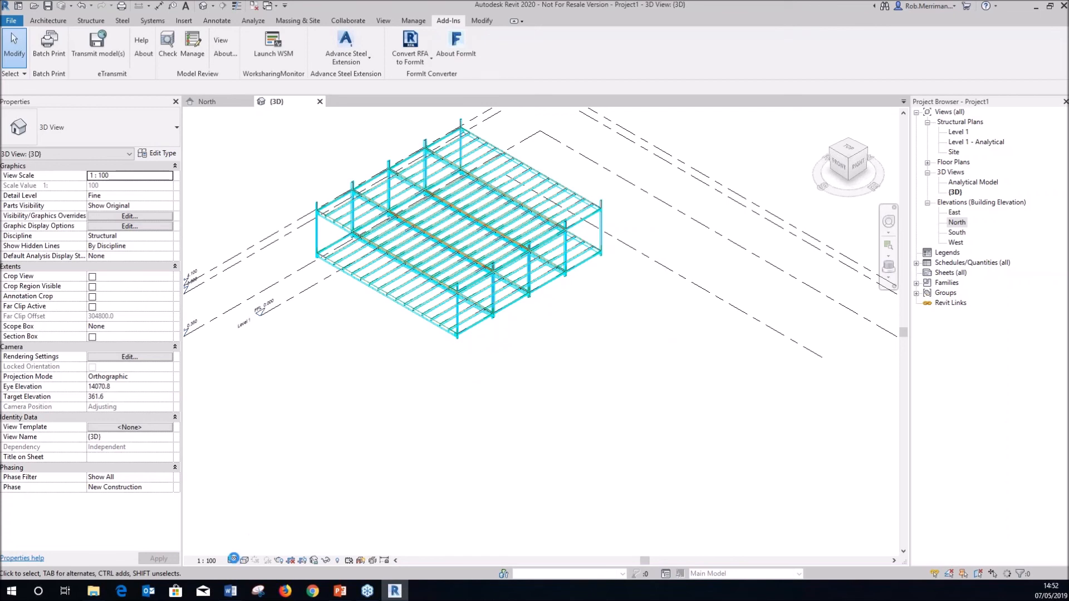
{"action": "left_click", "coordinate": [361, 561]}
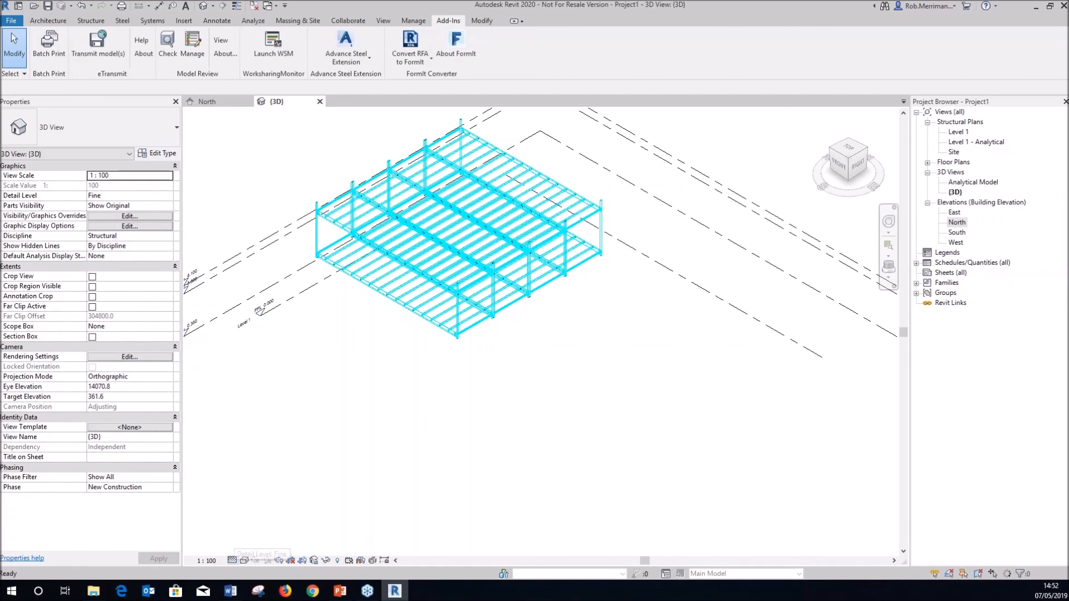
{"action": "left_click", "coordinate": [210, 561]}
{"action": "left_click", "coordinate": [214, 486]}
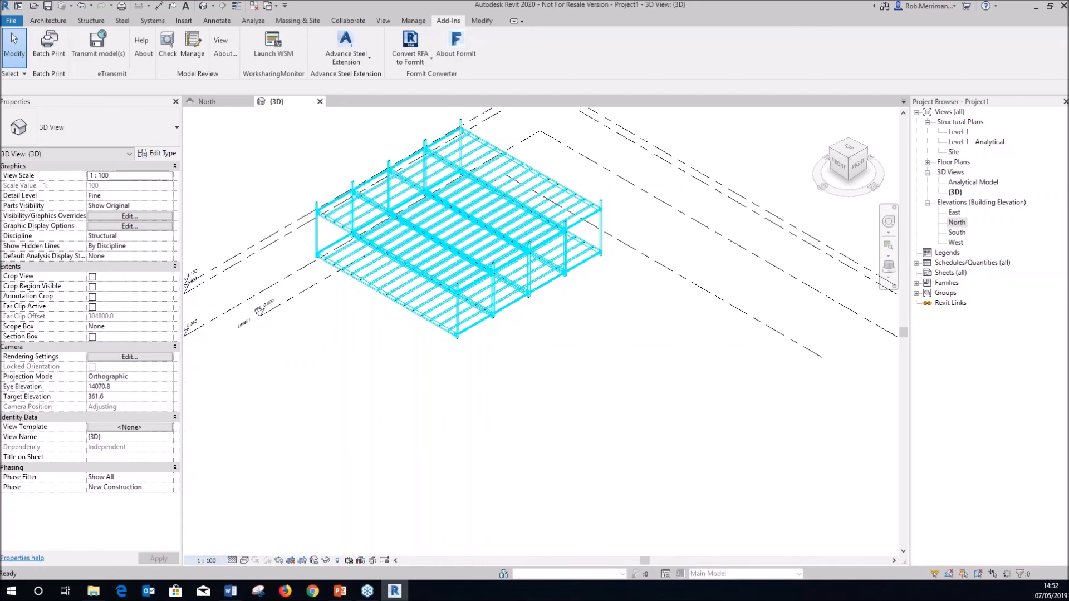
- Examine the imported shear plate bolts at the column and the coped joist's bolted end plate in the 3D view
{"action": "scroll", "coordinate": [310, 204], "scroll_direction": "up", "scroll_amount": 10}
{"action": "scroll", "coordinate": [406, 266], "scroll_direction": "up", "scroll_amount": 3}
{"action": "scroll", "coordinate": [470, 396], "scroll_direction": "down", "scroll_amount": 1}
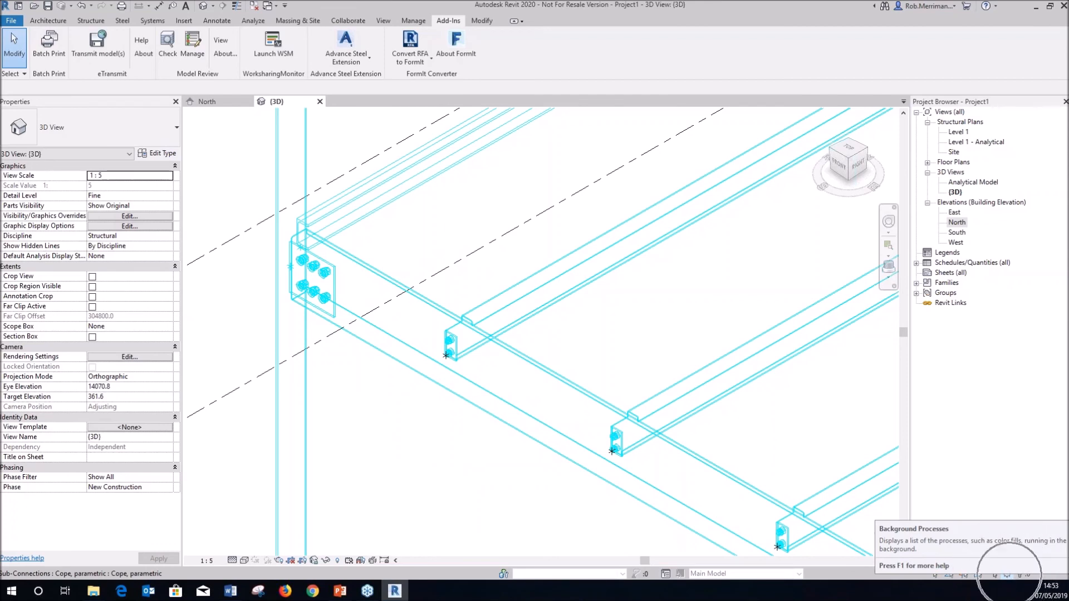
{"action": "scroll", "coordinate": [315, 234], "scroll_direction": "up", "scroll_amount": 5}
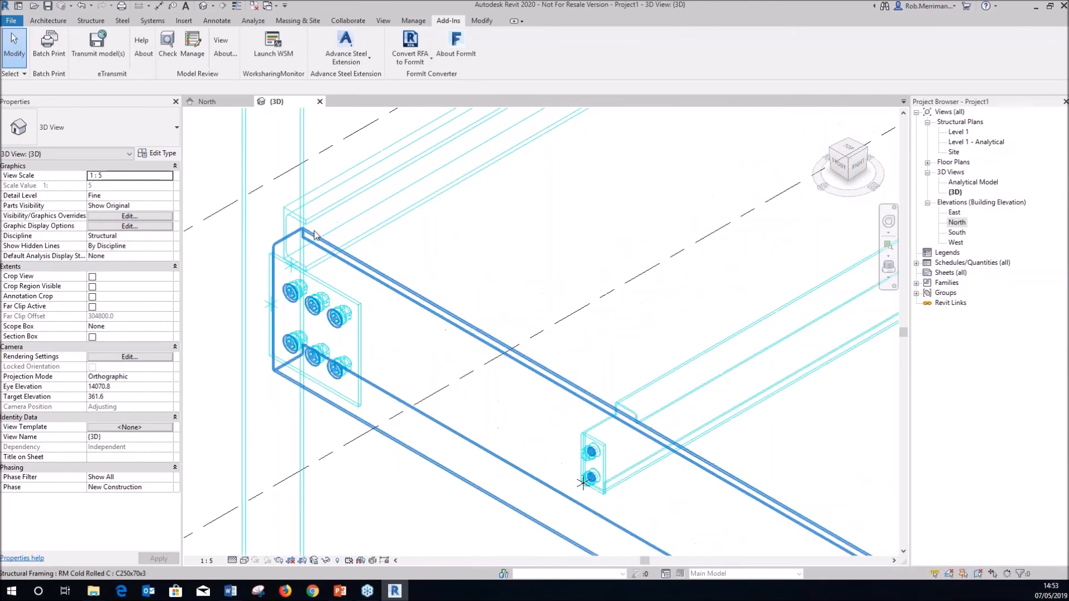
{"action": "scroll", "coordinate": [315, 233], "scroll_direction": "up", "scroll_amount": 1}
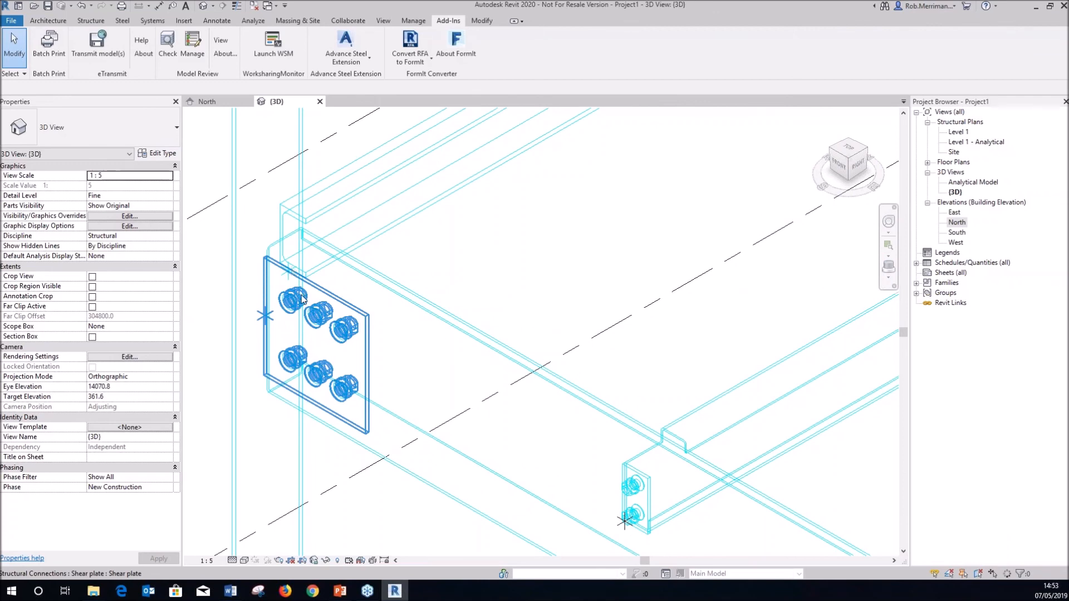
{"action": "scroll", "coordinate": [300, 299], "scroll_direction": "down", "scroll_amount": 1}
{"action": "scroll", "coordinate": [543, 441], "scroll_direction": "up", "scroll_amount": 3}
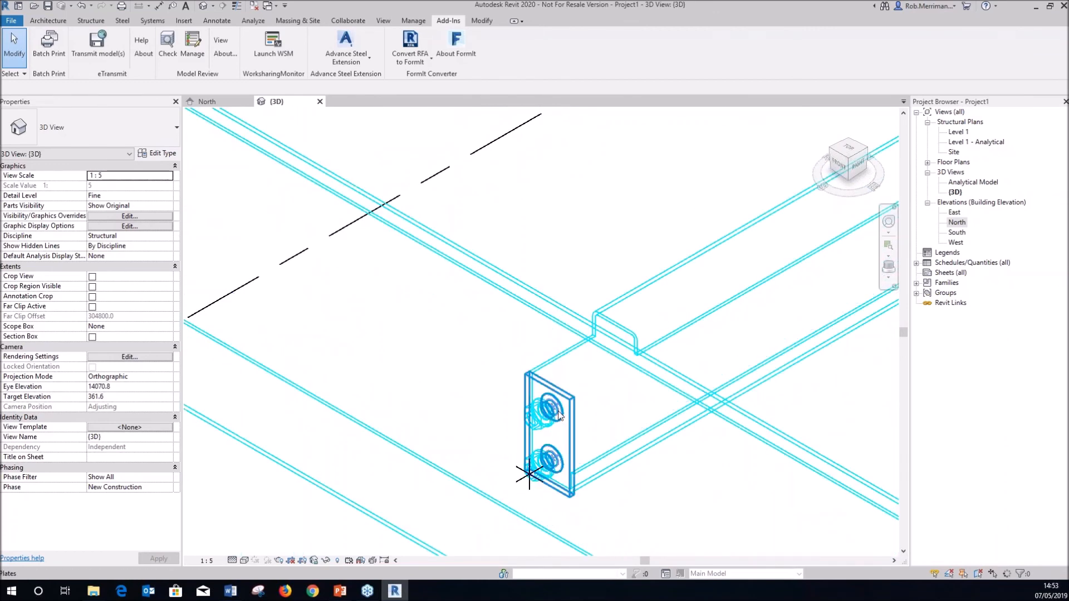
- Examine the weld at the RHS column's base beside the shear plate, and view the whole imported frame
{"action": "scroll", "coordinate": [495, 256], "scroll_direction": "down", "scroll_amount": 4}
{"action": "scroll", "coordinate": [547, 232], "scroll_direction": "down", "scroll_amount": 4}
{"action": "scroll", "coordinate": [492, 199], "scroll_direction": "down", "scroll_amount": 2}
{"action": "scroll", "coordinate": [484, 373], "scroll_direction": "up", "scroll_amount": 5}
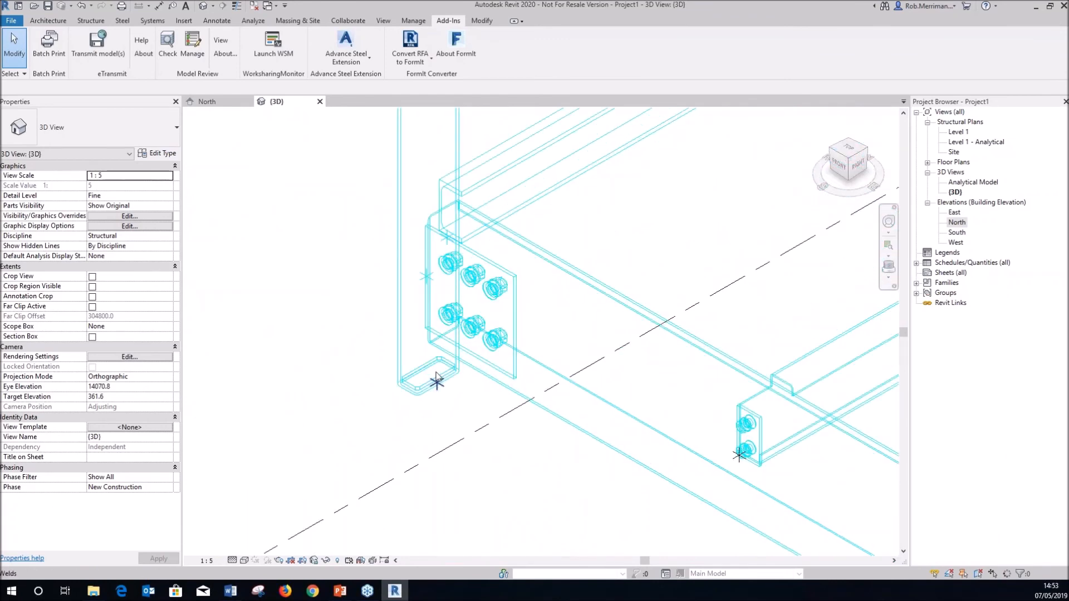
{"action": "scroll", "coordinate": [428, 357], "scroll_direction": "up", "scroll_amount": 3}
{"action": "scroll", "coordinate": [453, 348], "scroll_direction": "down", "scroll_amount": 3}
{"action": "scroll", "coordinate": [459, 207], "scroll_direction": "down", "scroll_amount": 2}
{"action": "scroll", "coordinate": [482, 444], "scroll_direction": "down", "scroll_amount": 2}
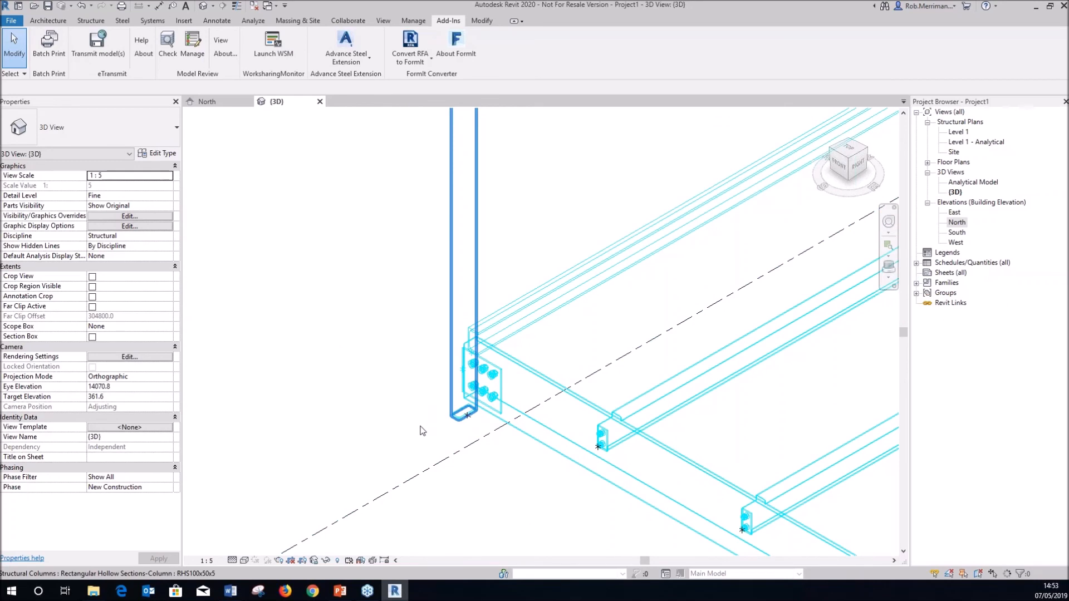
{"action": "scroll", "coordinate": [420, 410], "scroll_direction": "down", "scroll_amount": 3}
{"action": "scroll", "coordinate": [315, 427], "scroll_direction": "down", "scroll_amount": 2}
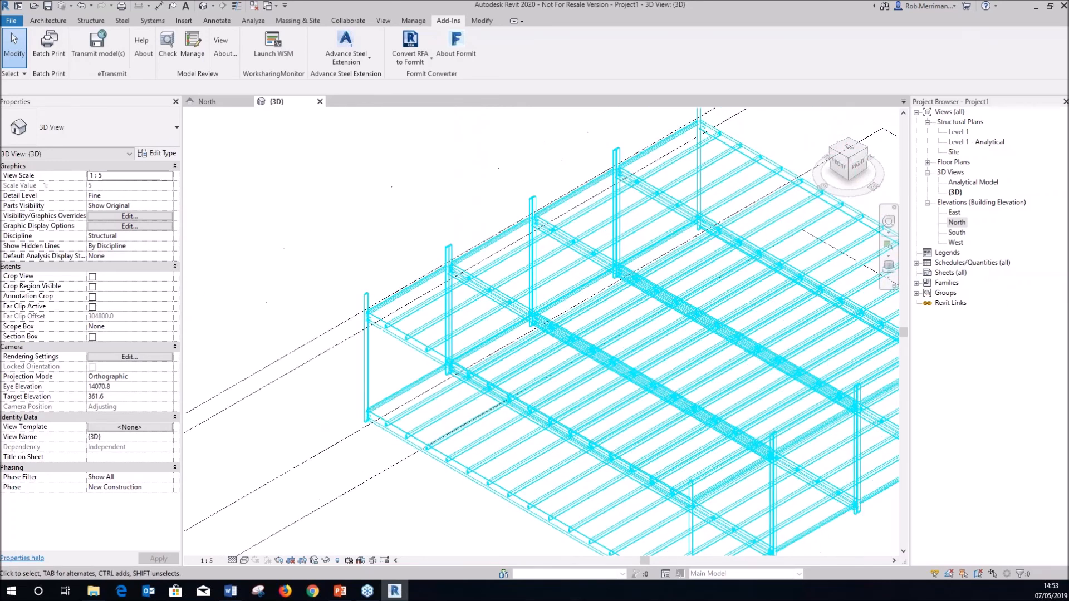
{"action": "scroll", "coordinate": [294, 346], "scroll_direction": "down", "scroll_amount": 1}
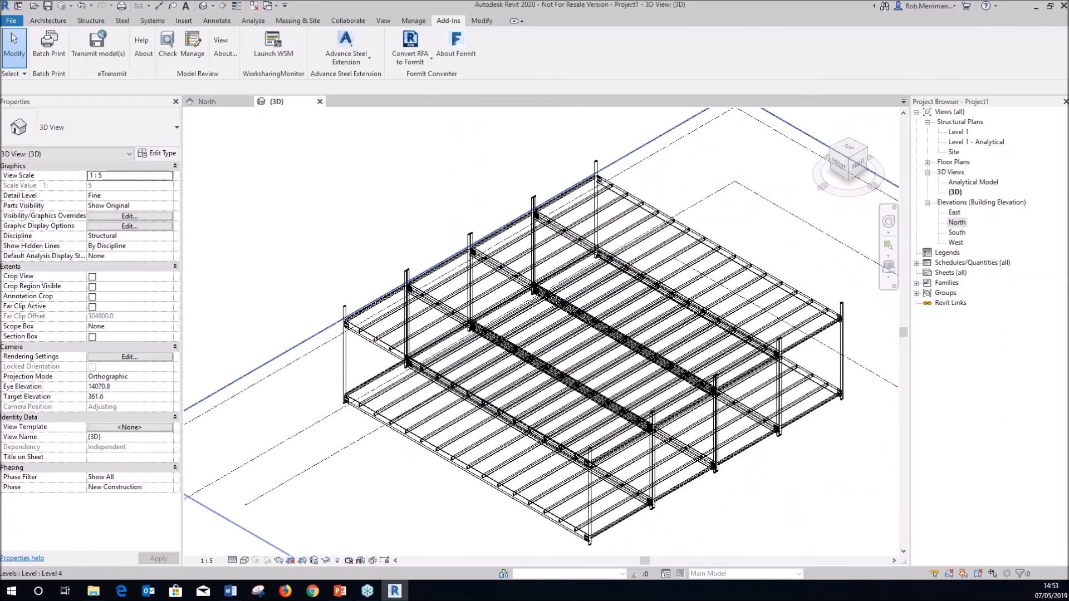